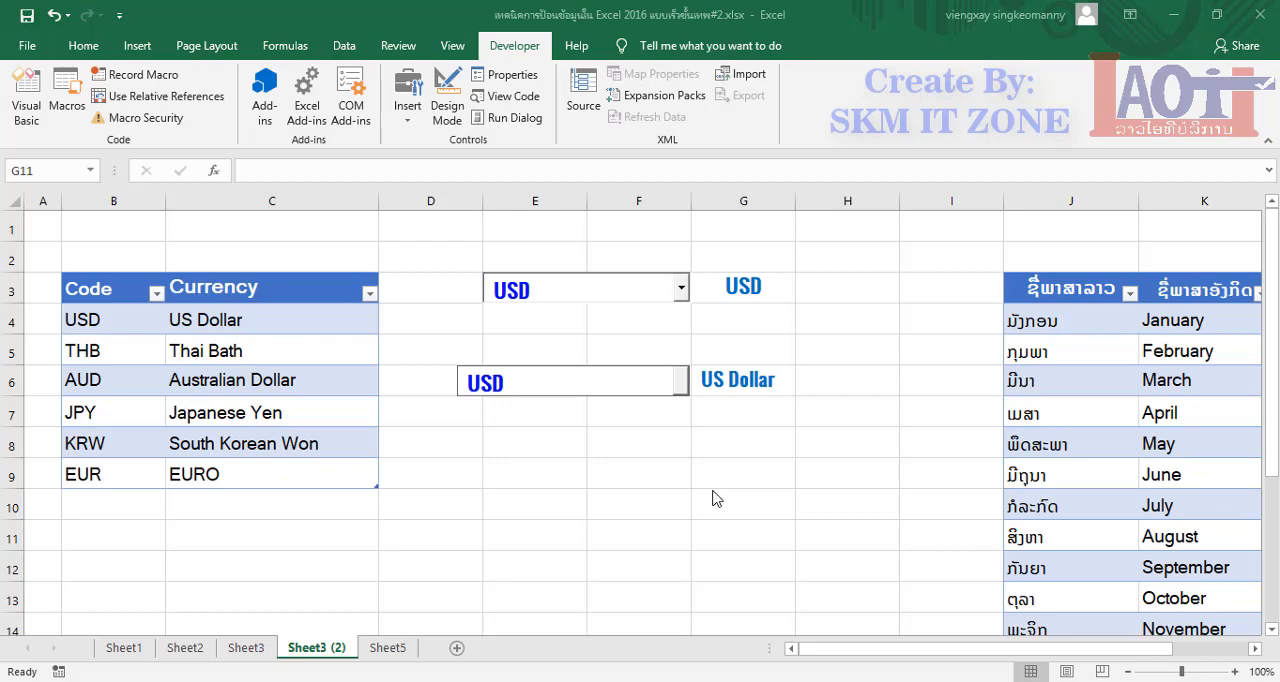
Choose THB in the single-column currency drop-down in row 3 and compare it with the currency table
click(682, 291)
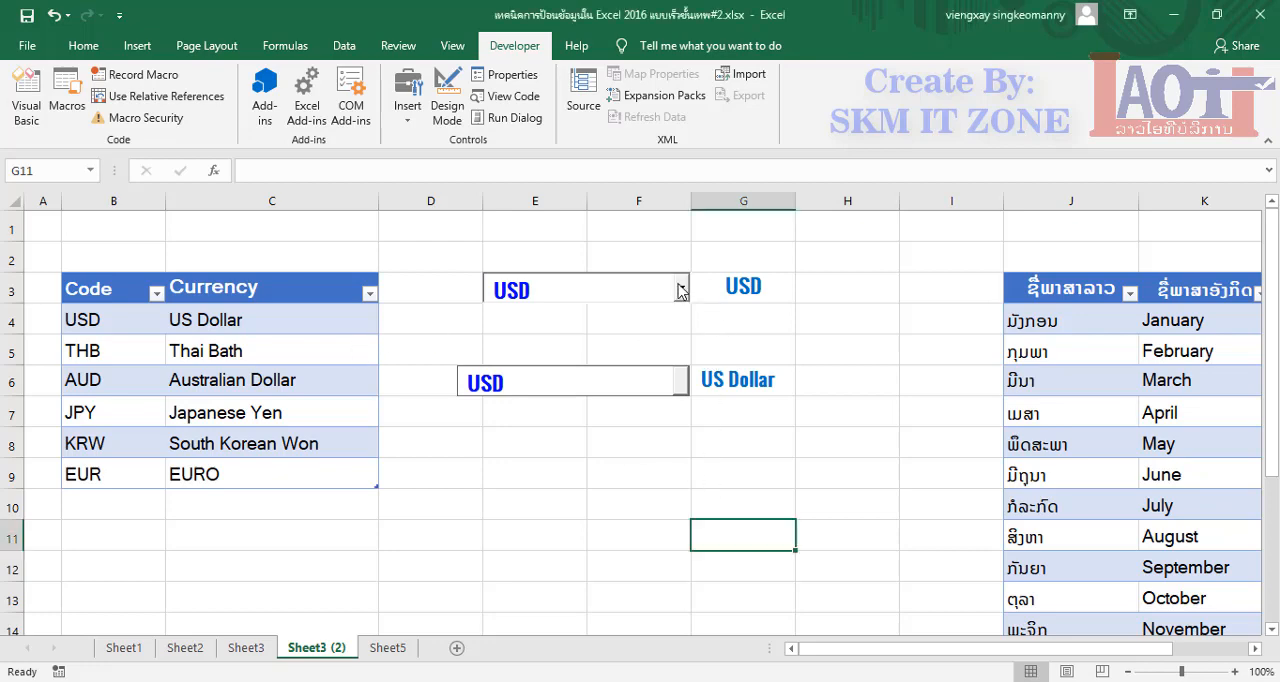
click(680, 291)
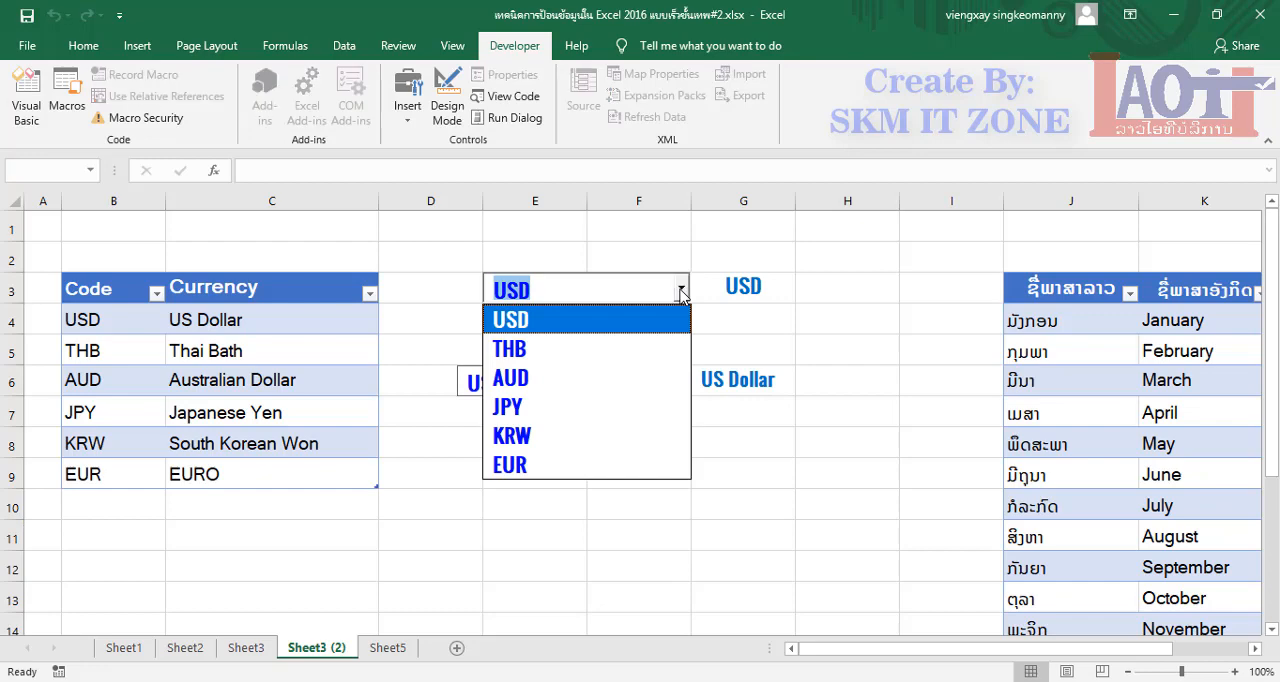
click(545, 349)
click(215, 322)
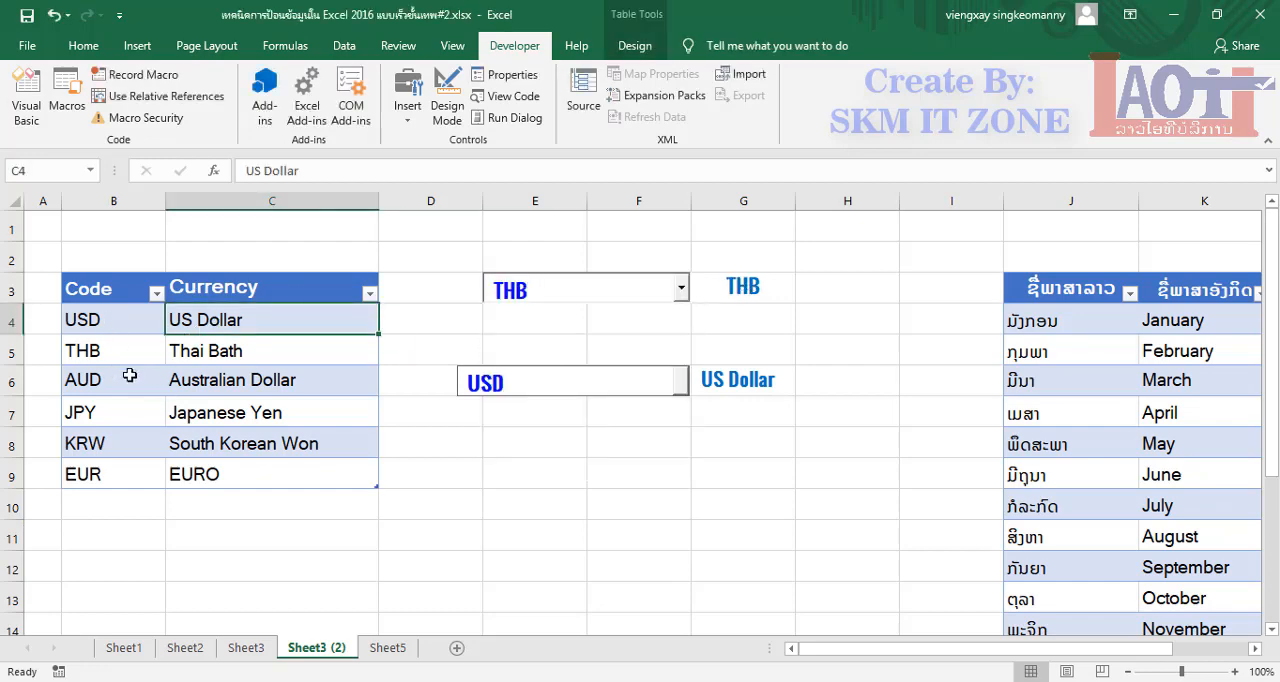
click(236, 353)
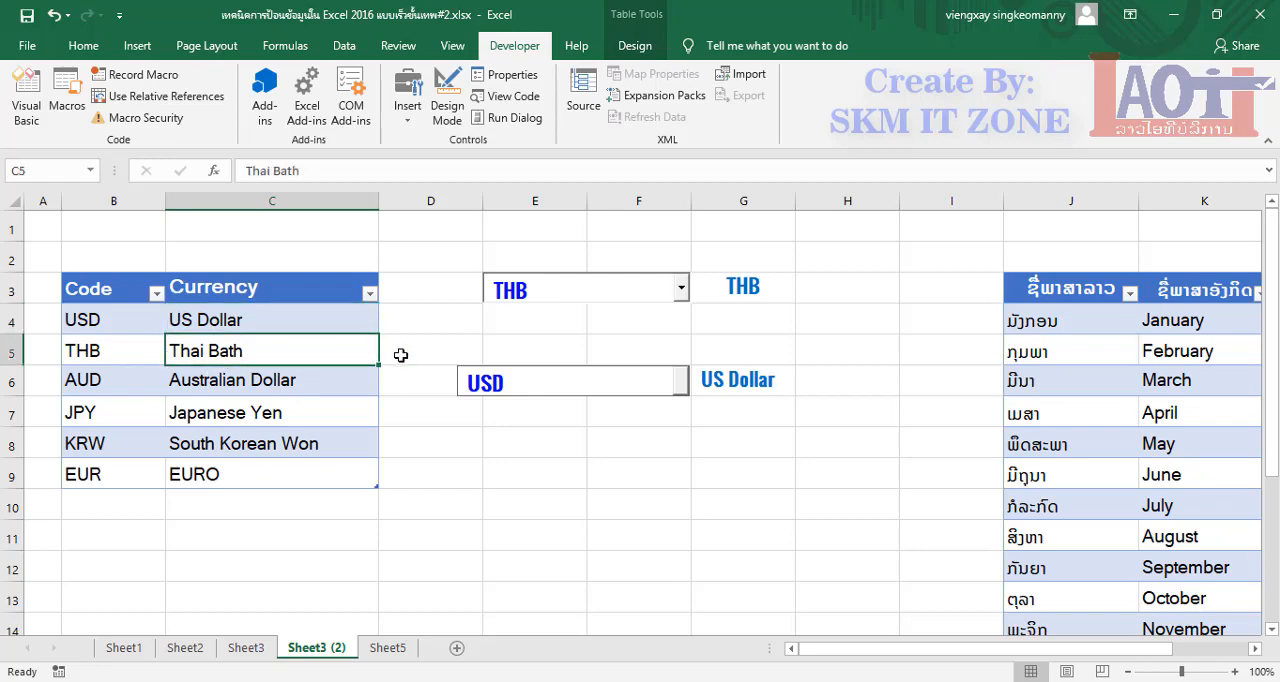
Compare the codes offered in the row 3 drop-down with the Code and Currency columns of the table
click(672, 289)
click(681, 292)
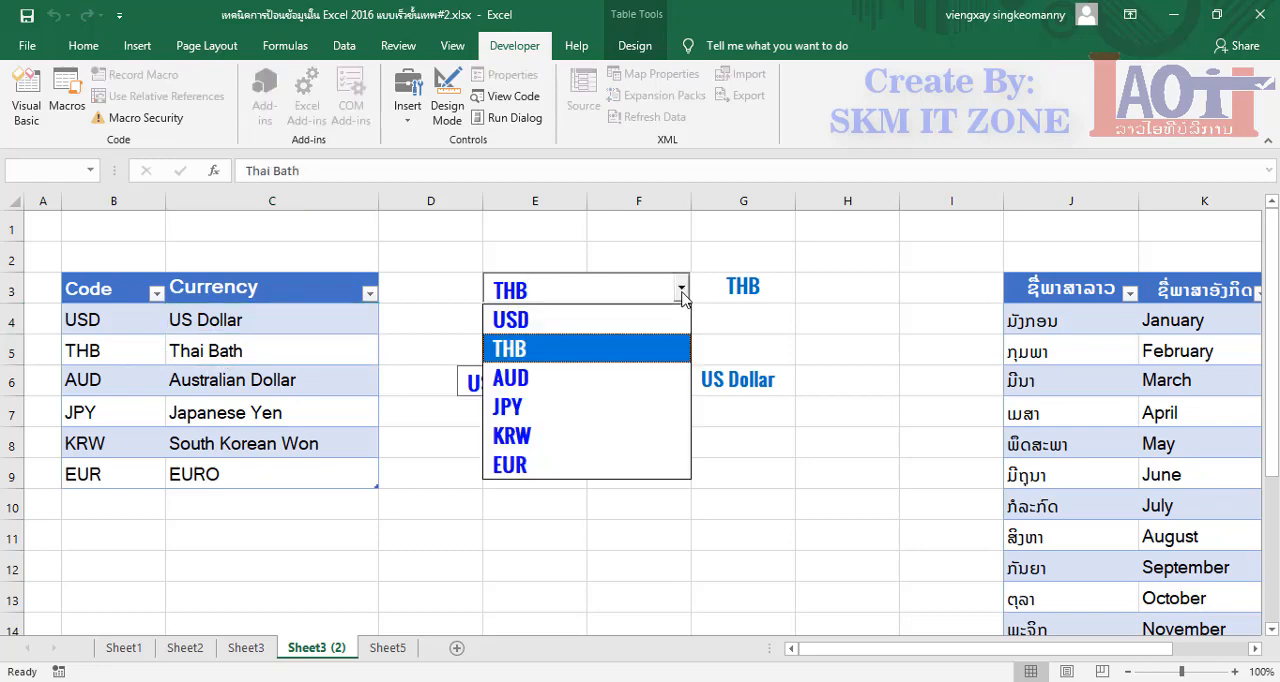
click(100, 289)
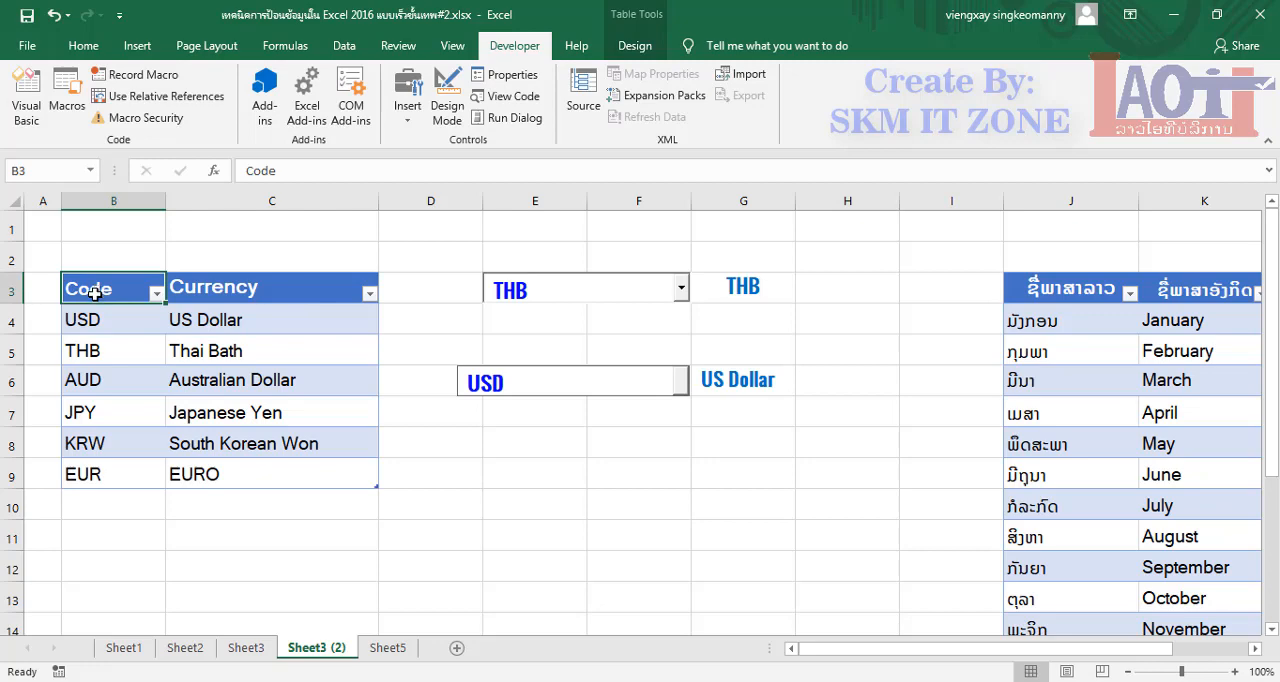
drag(103, 319, 96, 475)
click(176, 449)
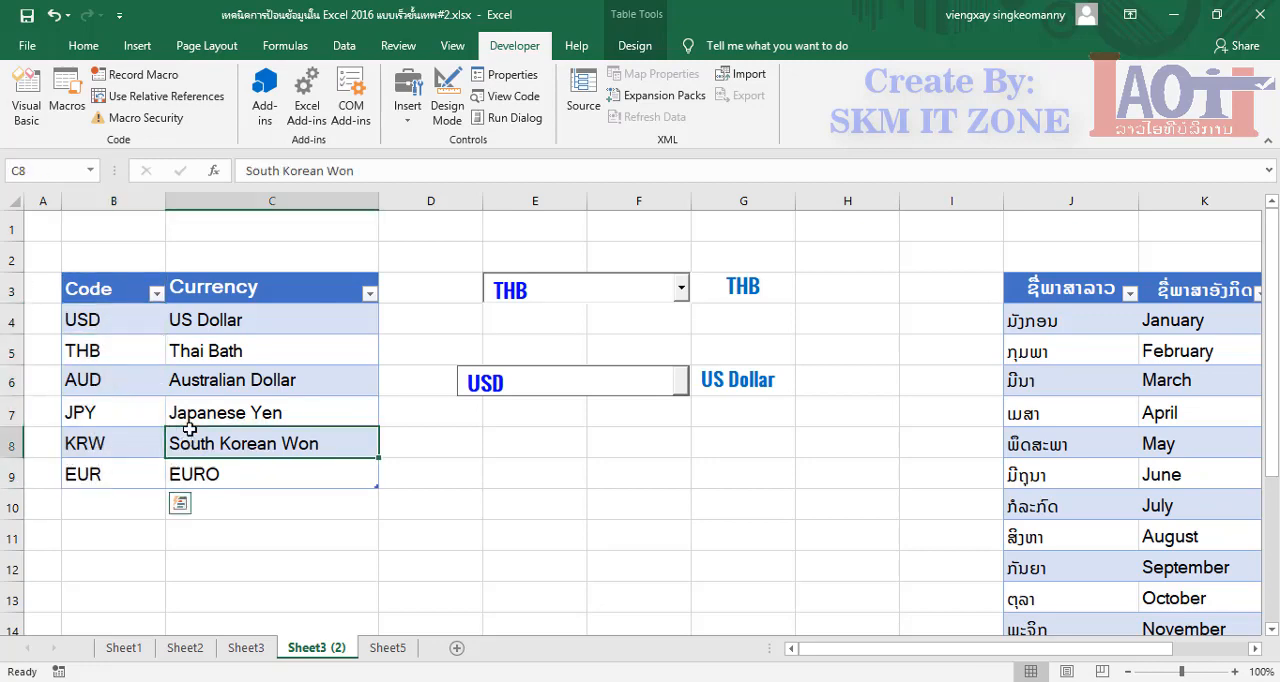
click(230, 318)
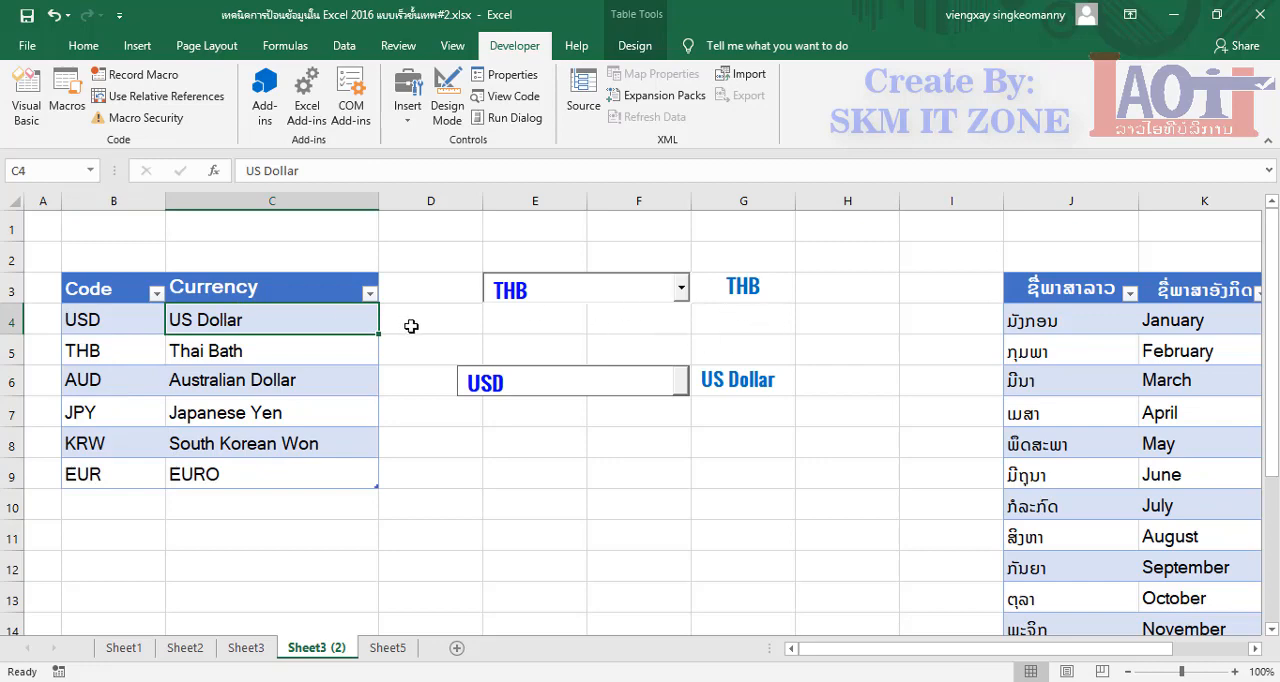
Choose JPY in the row 3 currency drop-down and check the linked cell G3
click(680, 291)
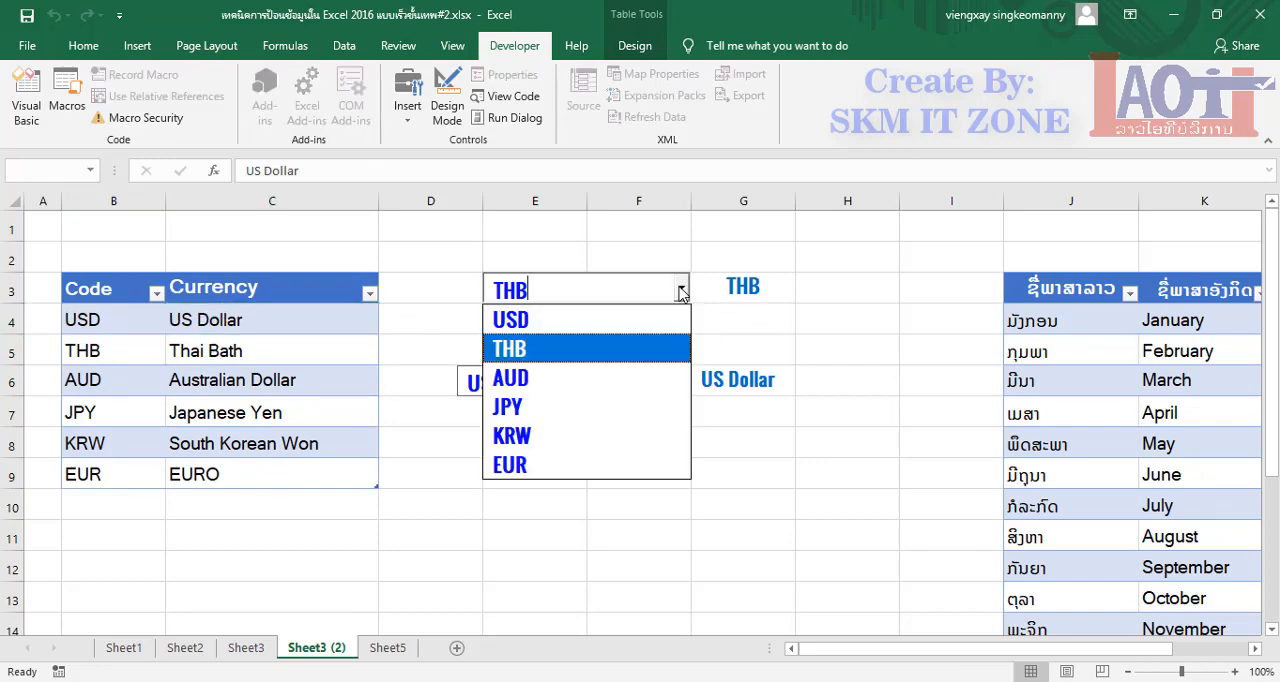
click(551, 406)
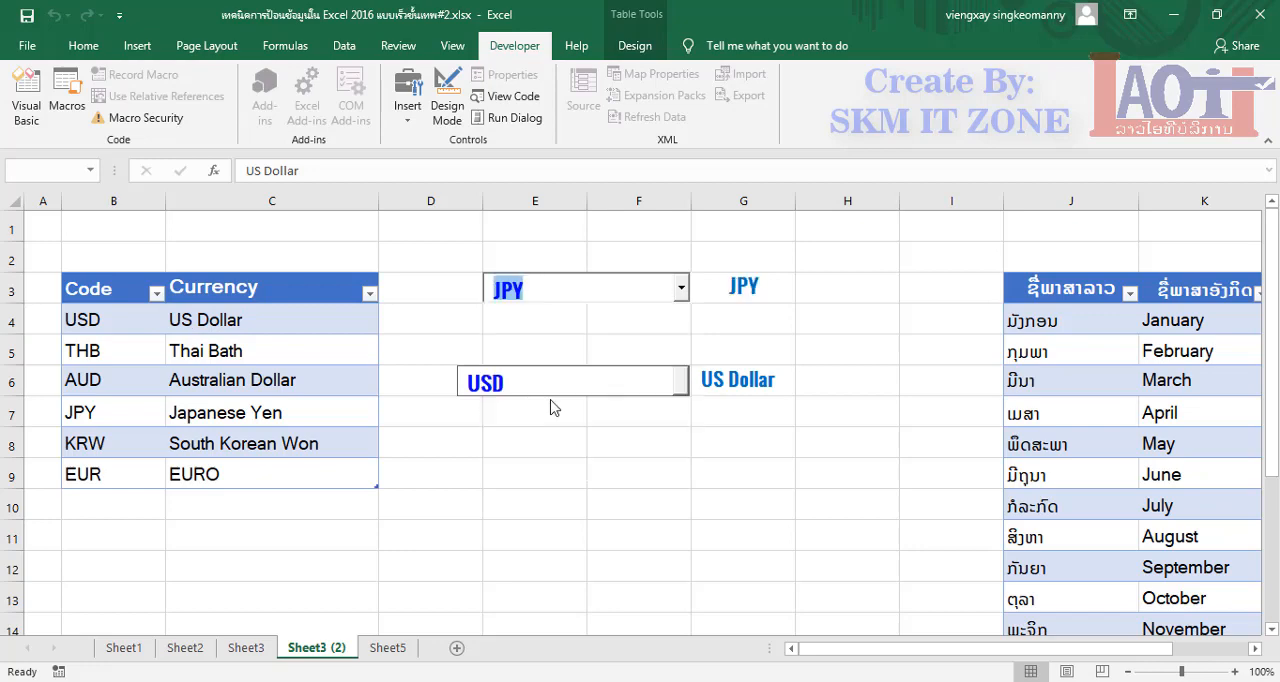
click(760, 287)
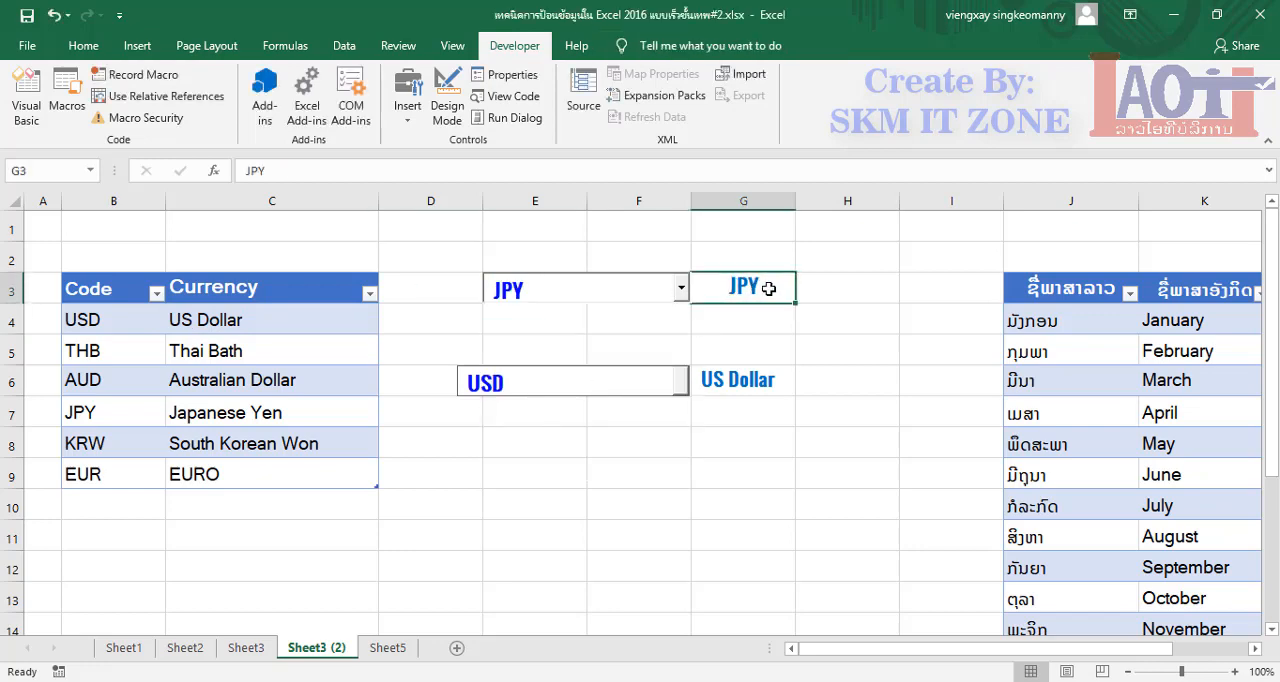
Choose THB, Thai Bath in the two-column drop-down in row 6 and check the linked cell G6
click(681, 388)
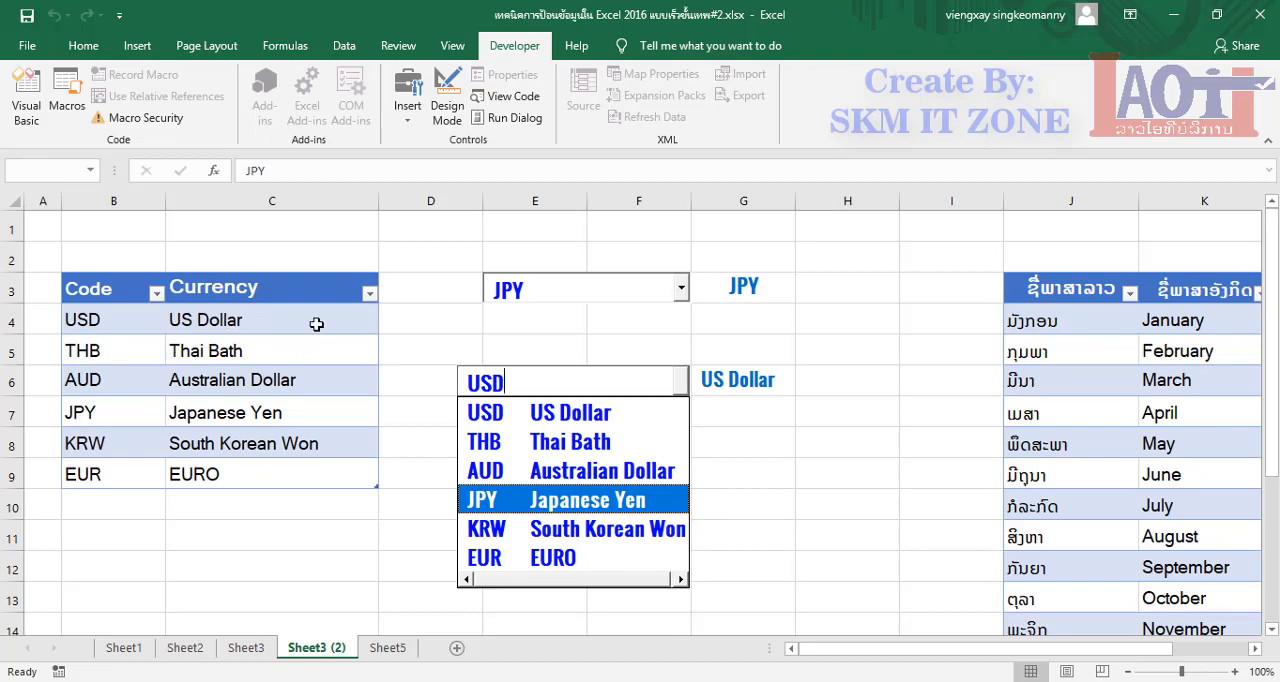
click(540, 450)
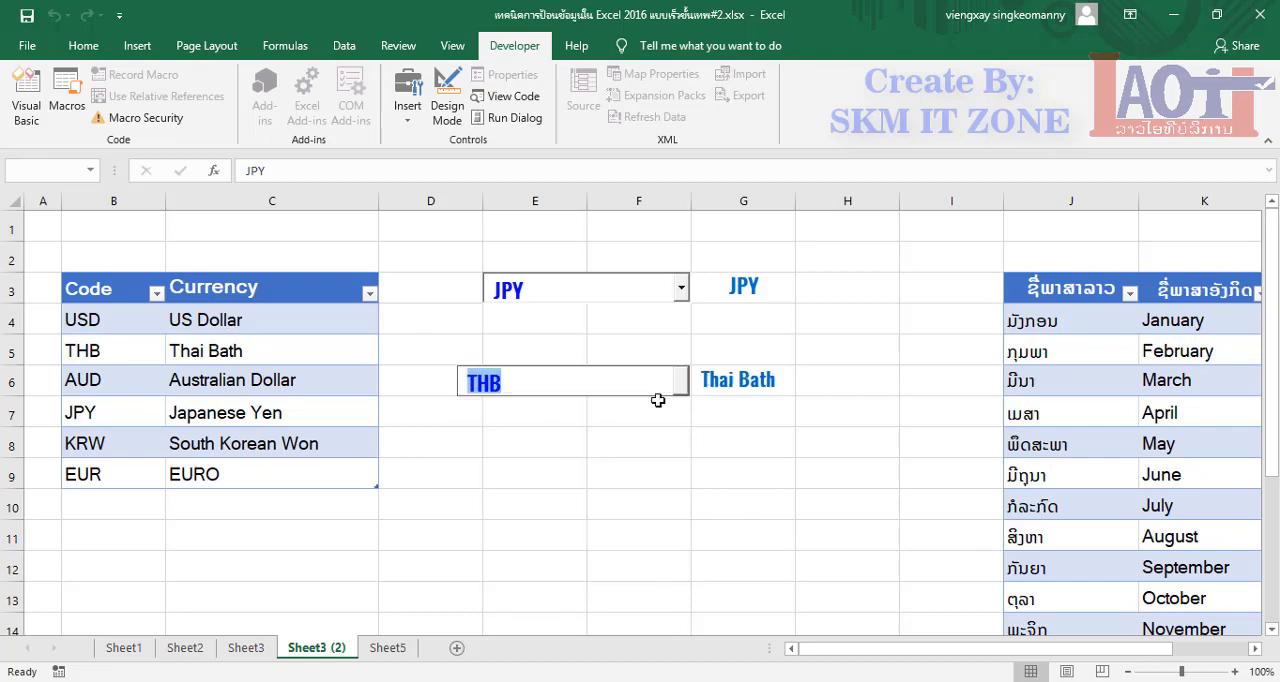
click(563, 373)
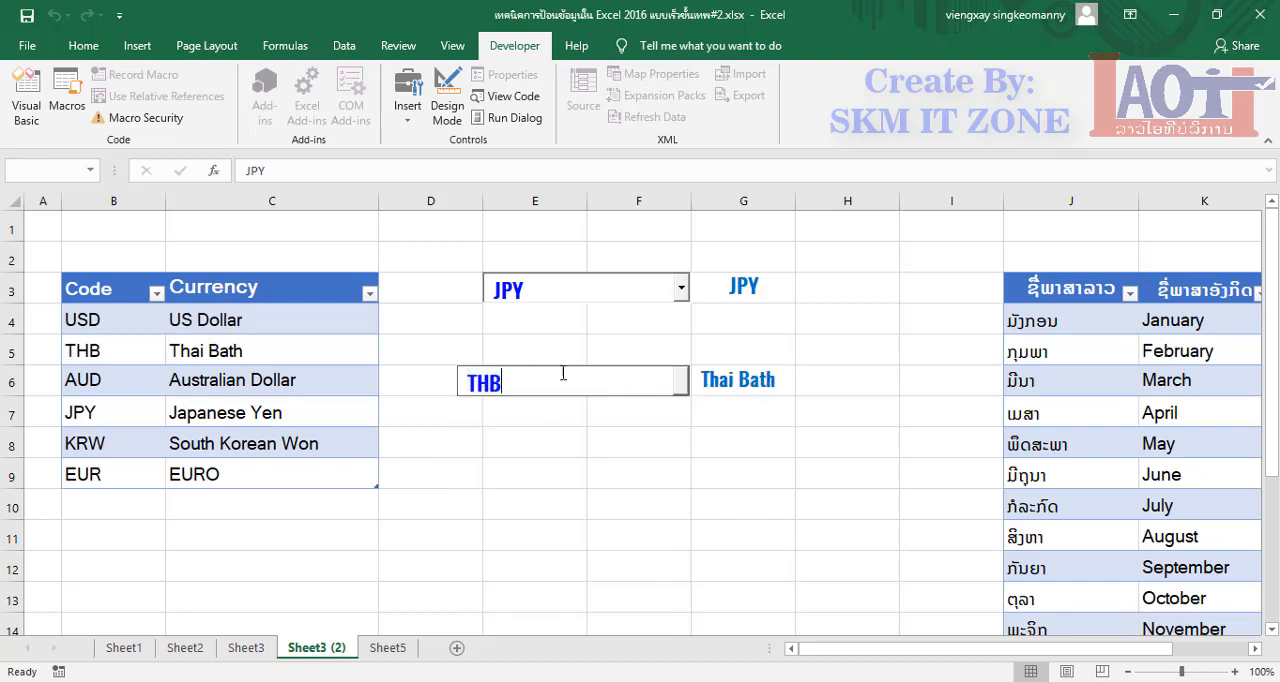
click(731, 385)
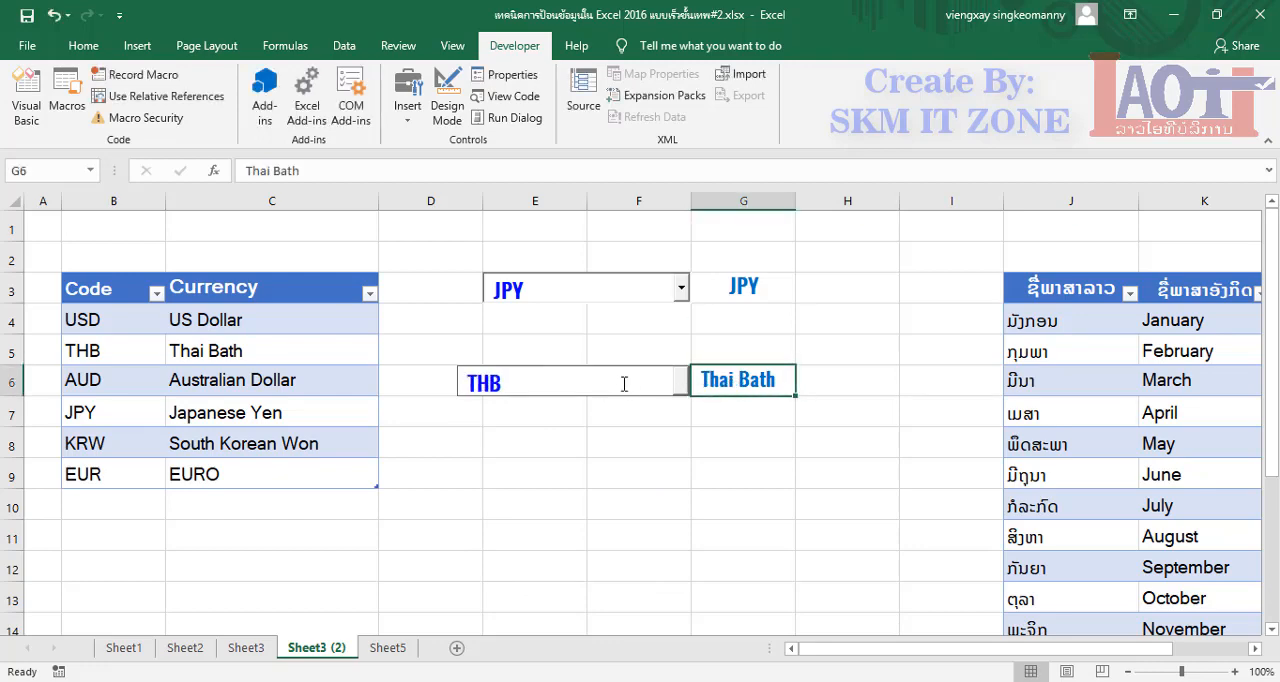
Choose EUR, EURO in the two-column currency drop-down in row 6
click(682, 384)
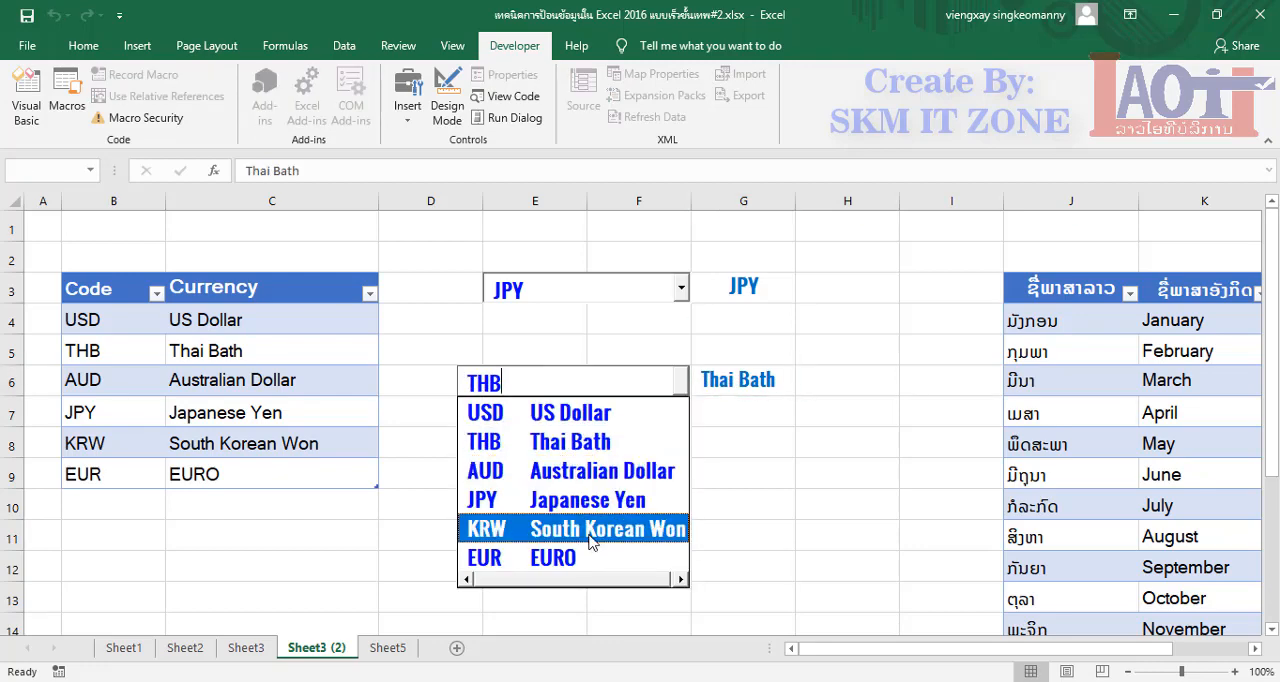
click(590, 568)
click(540, 480)
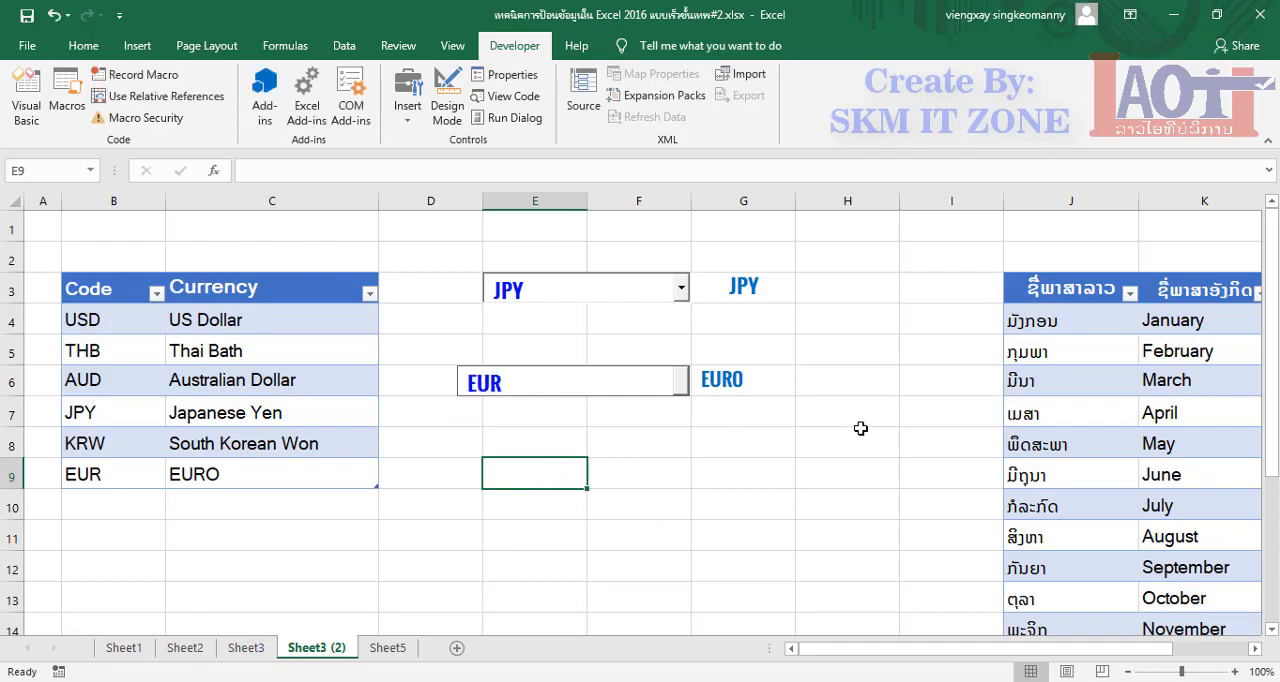
Examine the month table with Lao names, English names and abbreviations in columns J to L
drag(838, 648, 915, 648)
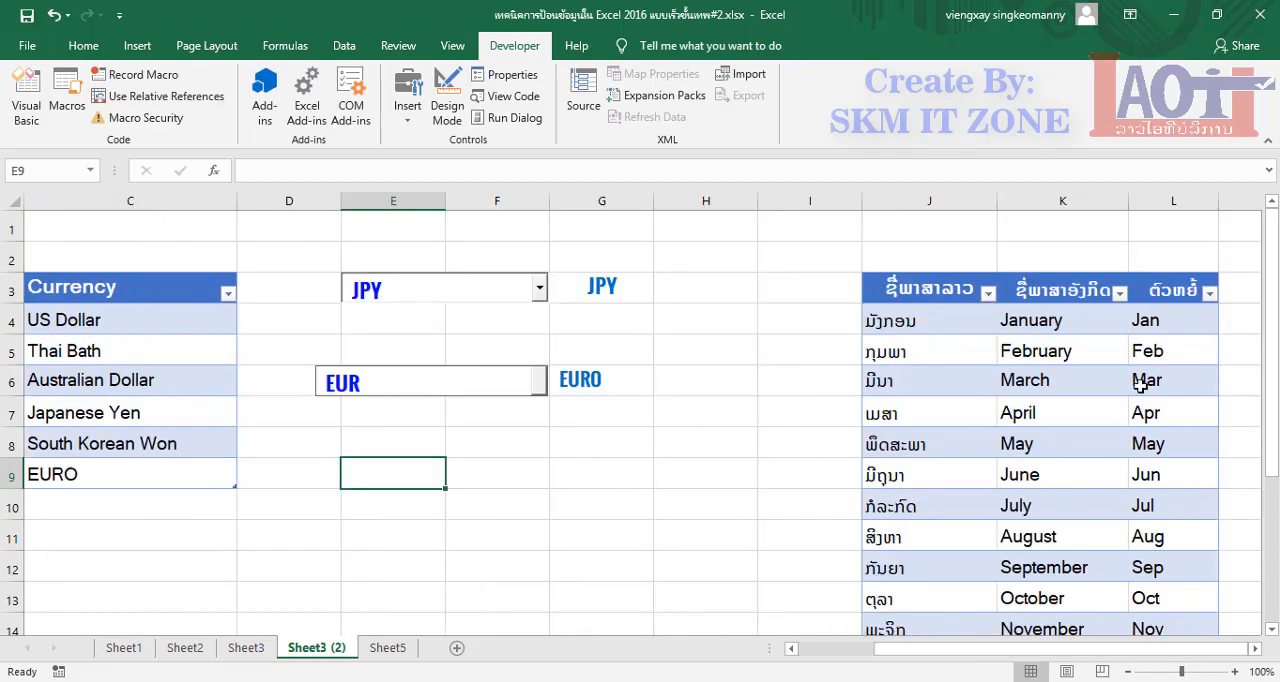
scroll(1141, 385, down, 2)
scroll(1141, 385, up, 2)
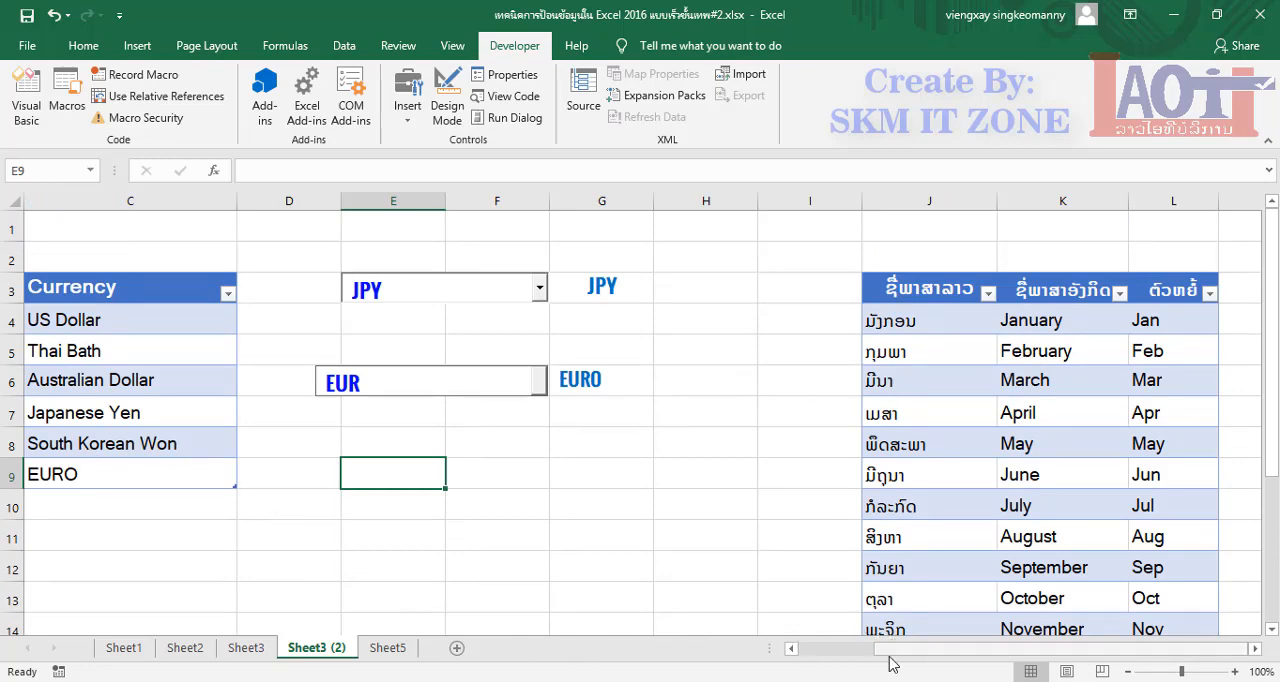
drag(865, 648, 792, 675)
Copy the currency table range B3:C8 and paste it as values into Sheet5 starting at cell B5
click(237, 516)
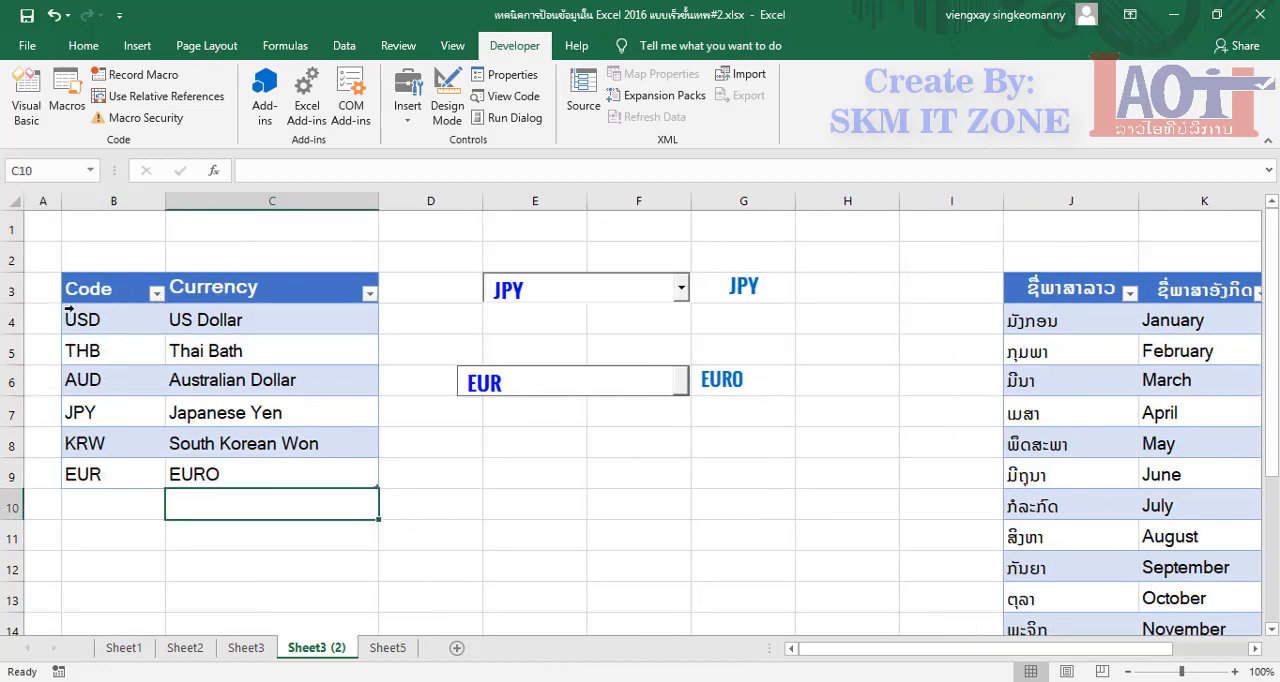
click(290, 462)
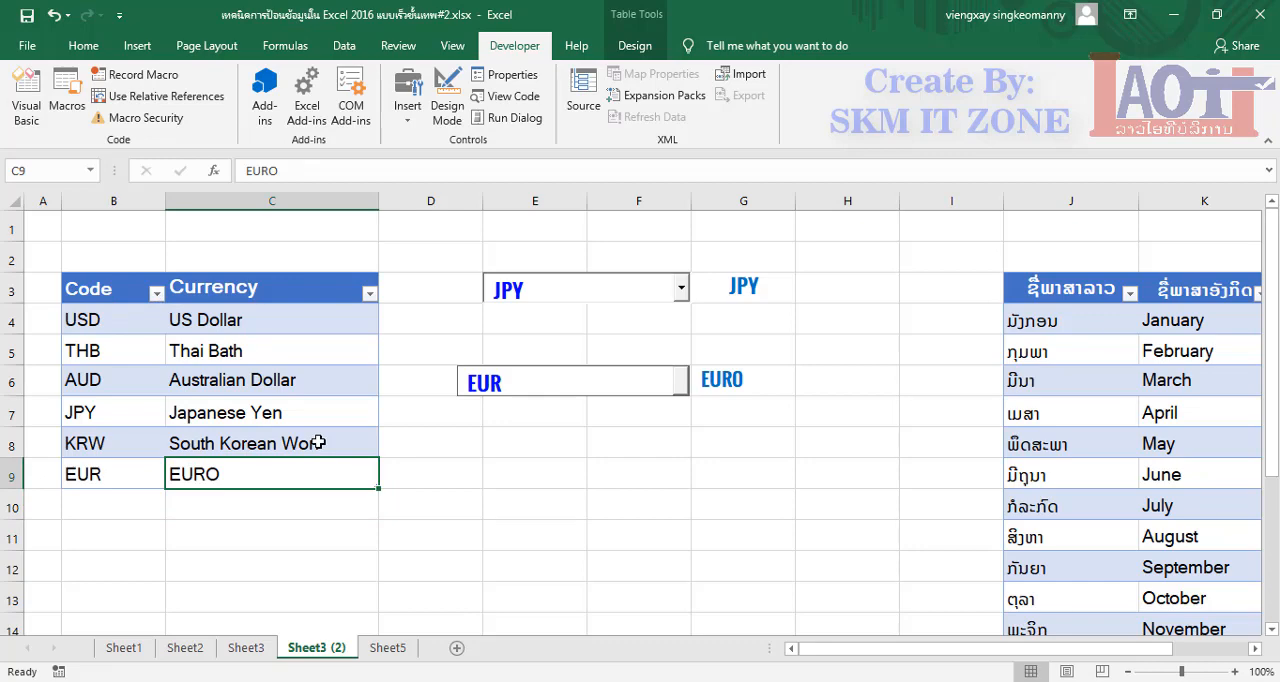
drag(318, 443, 86, 289)
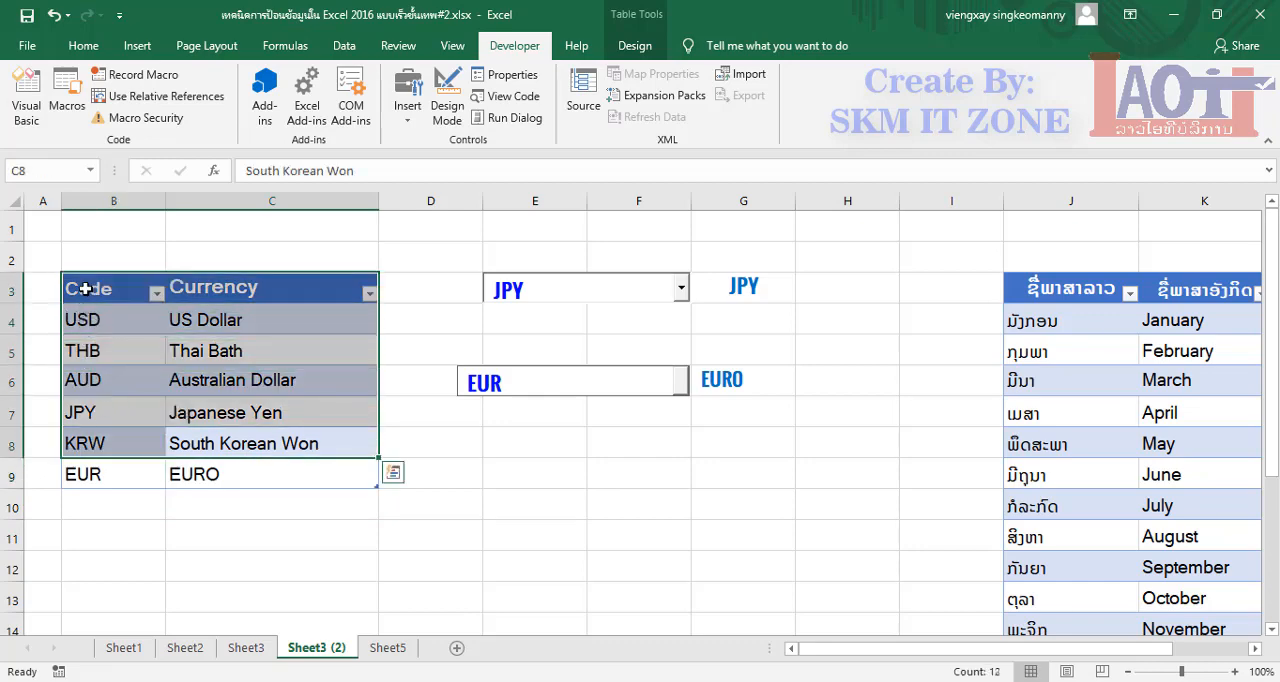
right_click(86, 289)
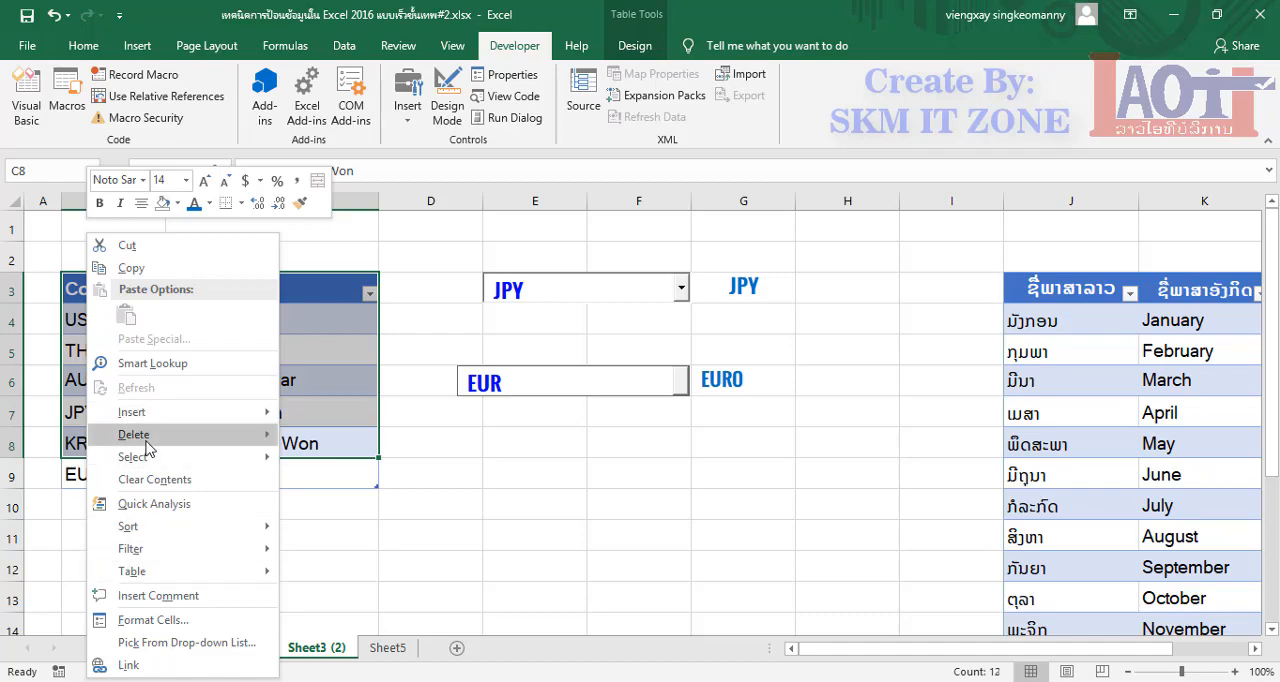
click(131, 268)
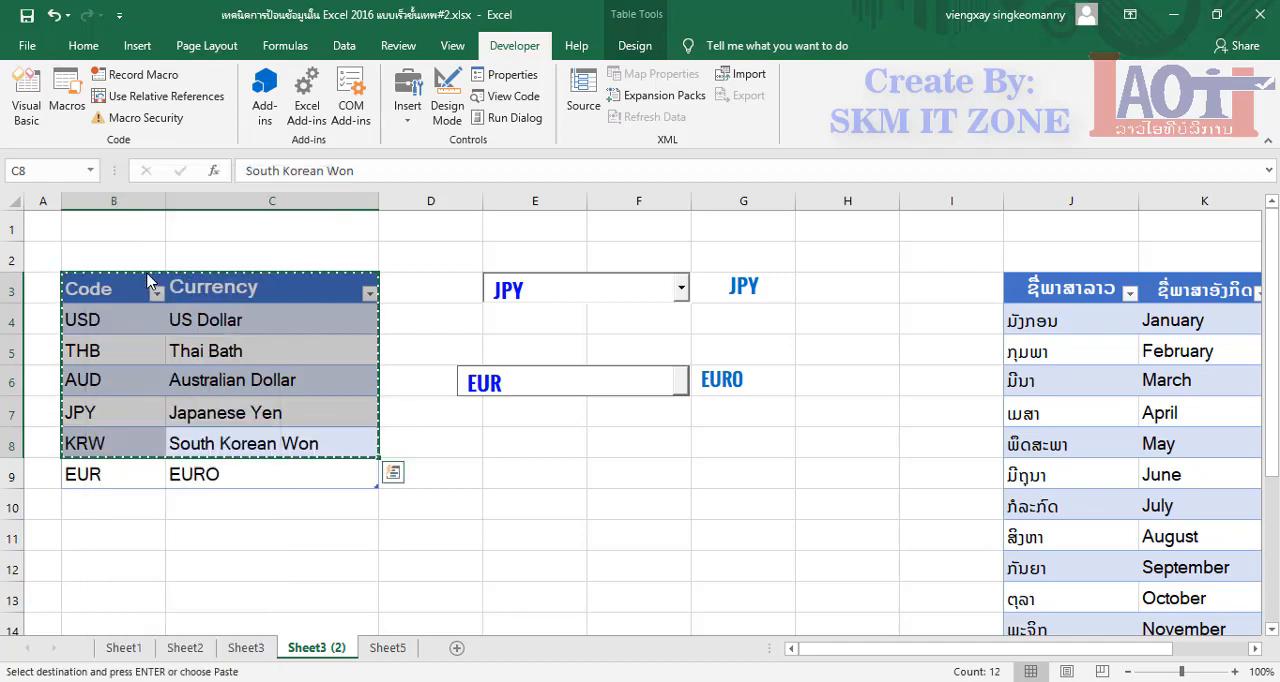
click(398, 648)
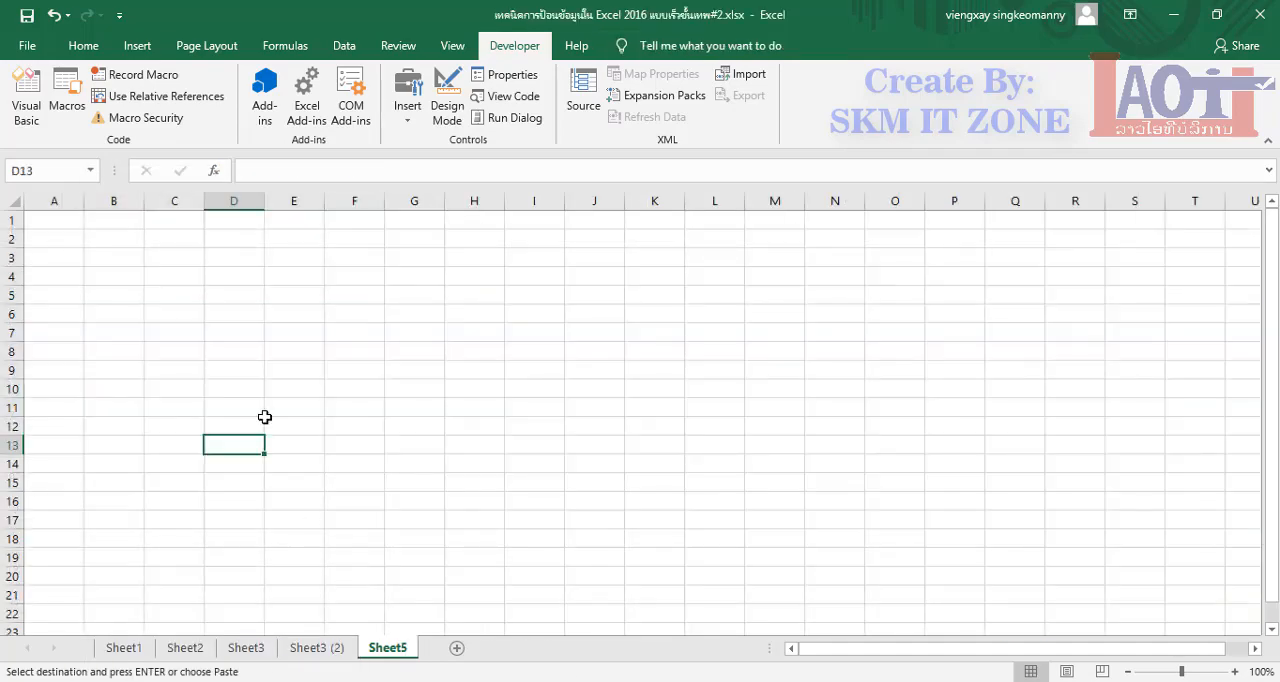
click(108, 297)
right_click(106, 295)
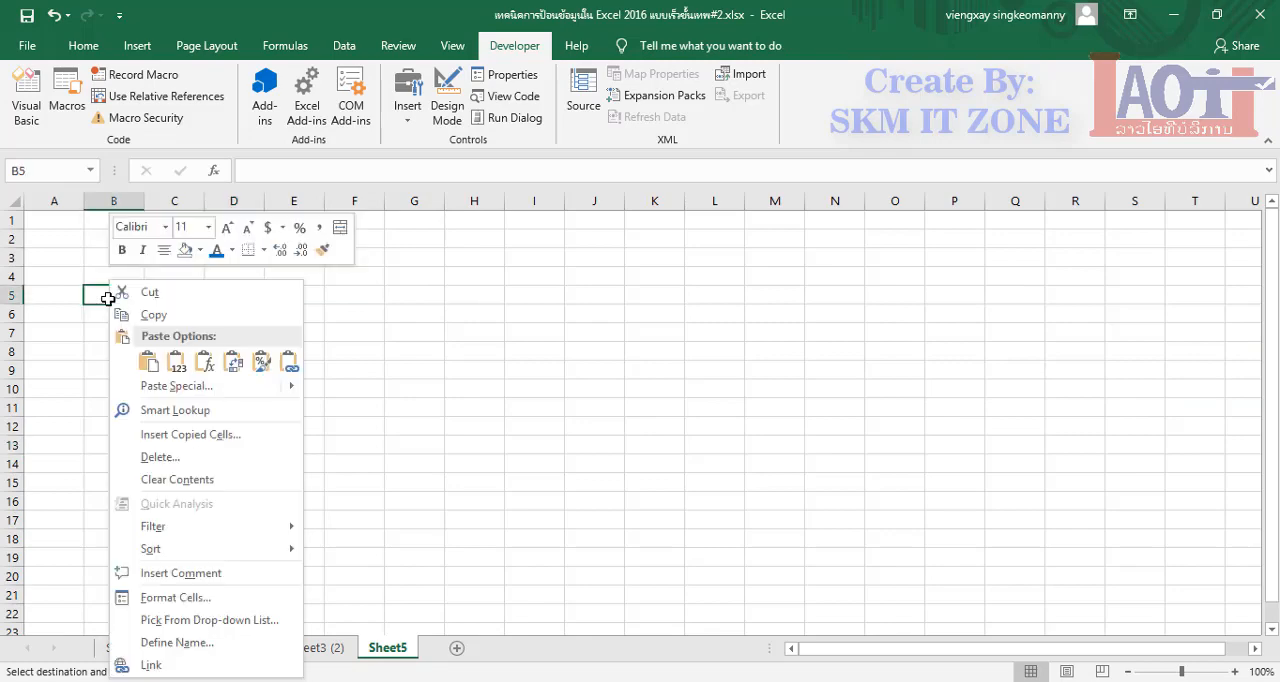
click(150, 365)
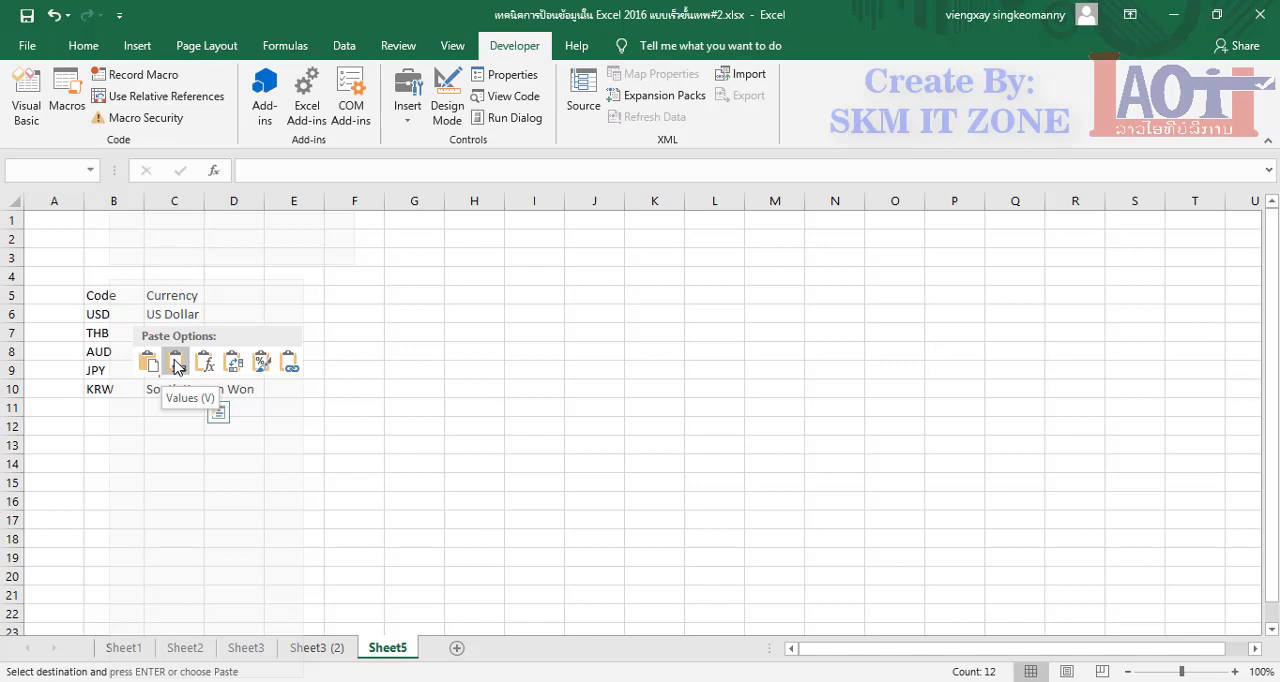
click(175, 363)
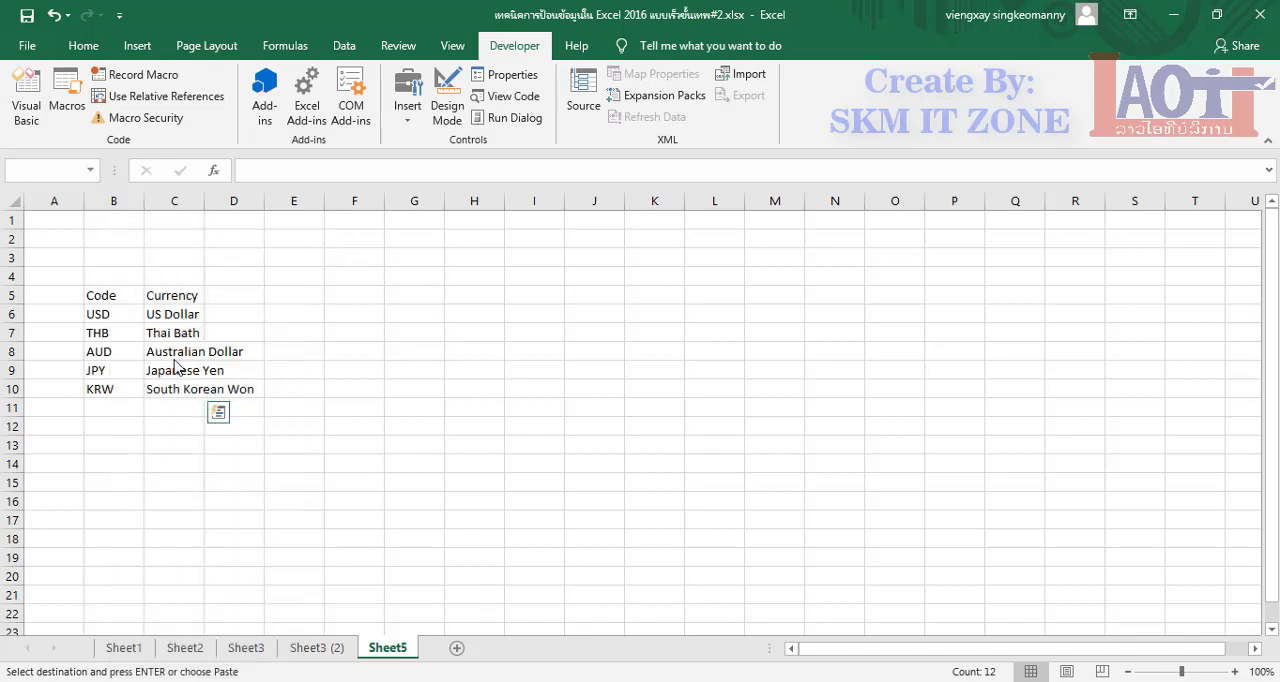
Auto-fit the width of column C on Sheet5 to the pasted currency names
click(118, 309)
click(170, 320)
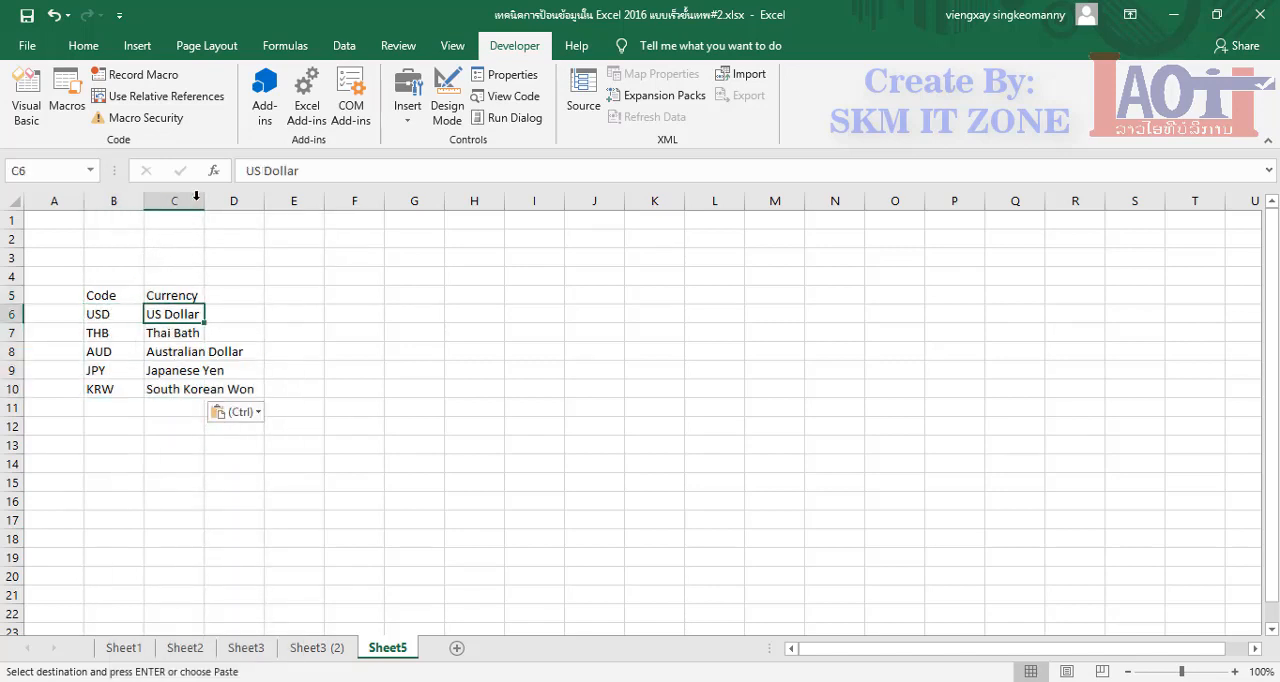
double_click(203, 198)
click(288, 440)
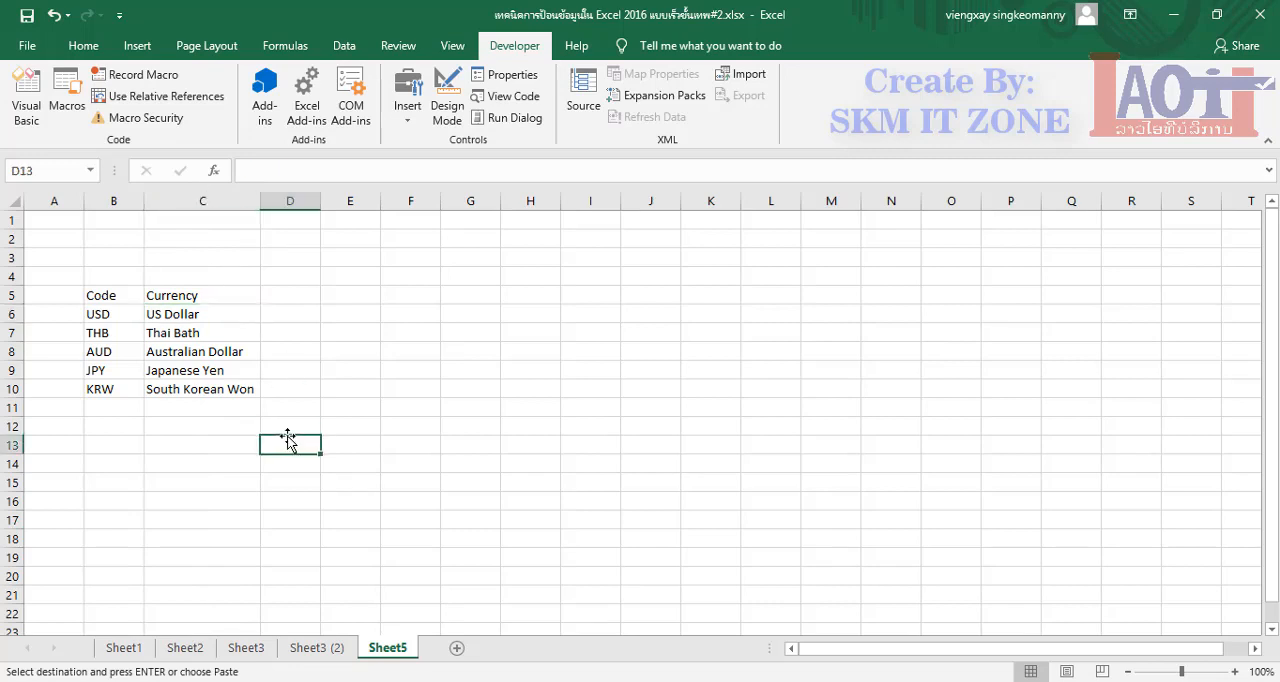
click(190, 394)
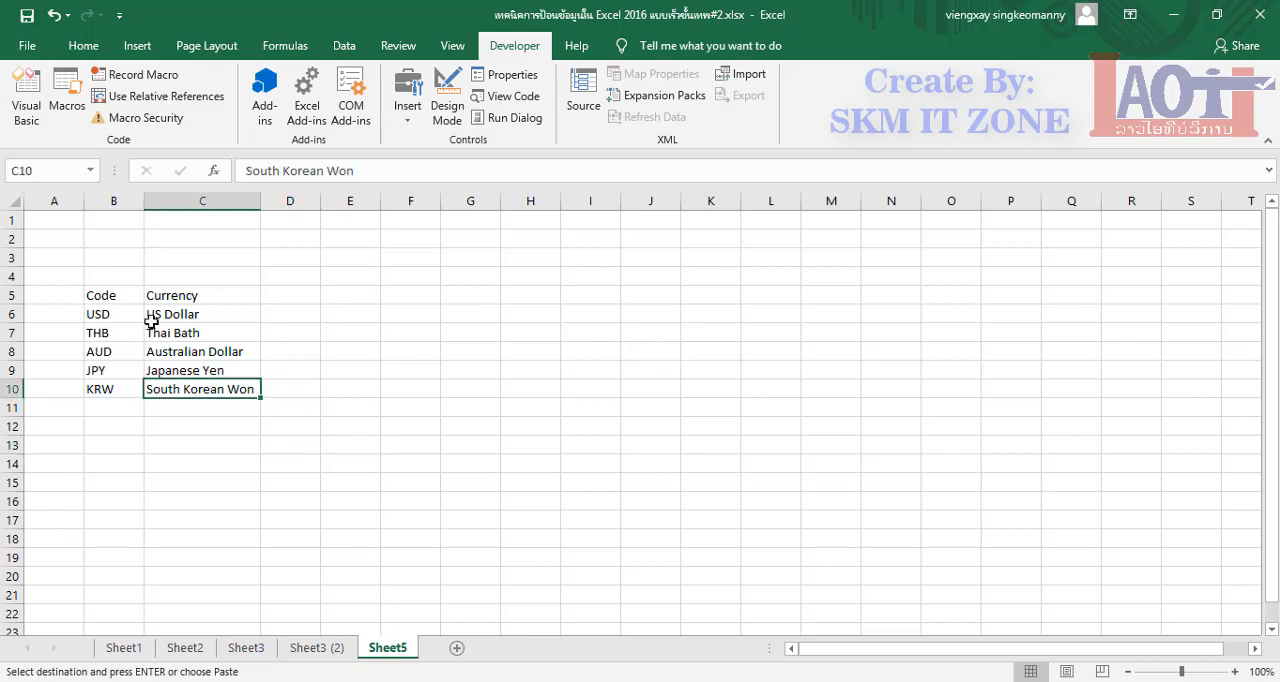
Return to Sheet3 (2), end the pending copy and review the two currency drop-downs
click(330, 648)
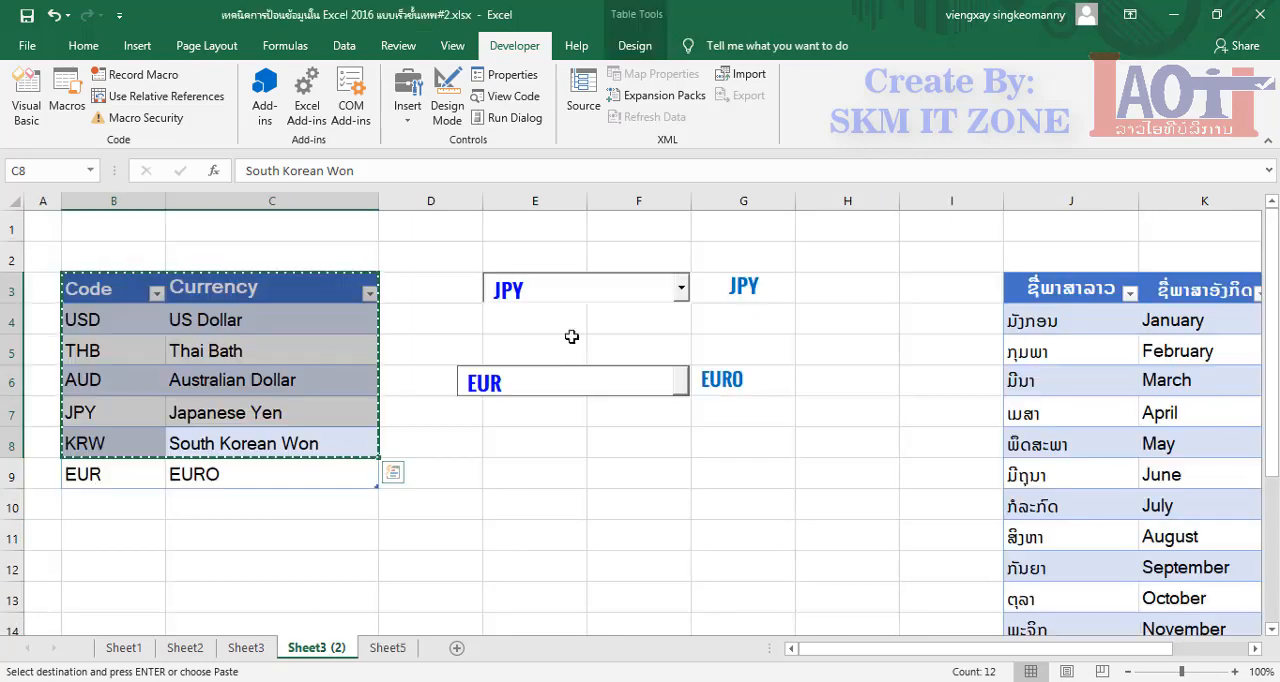
click(615, 345)
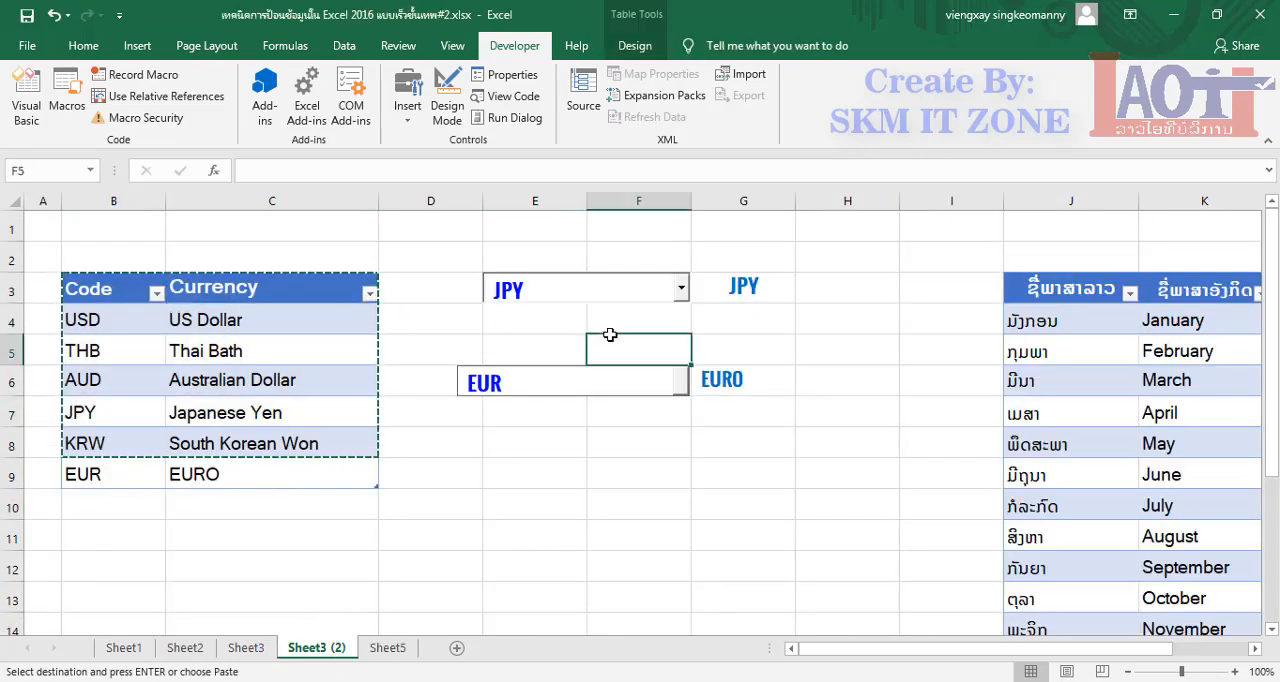
double_click(568, 462)
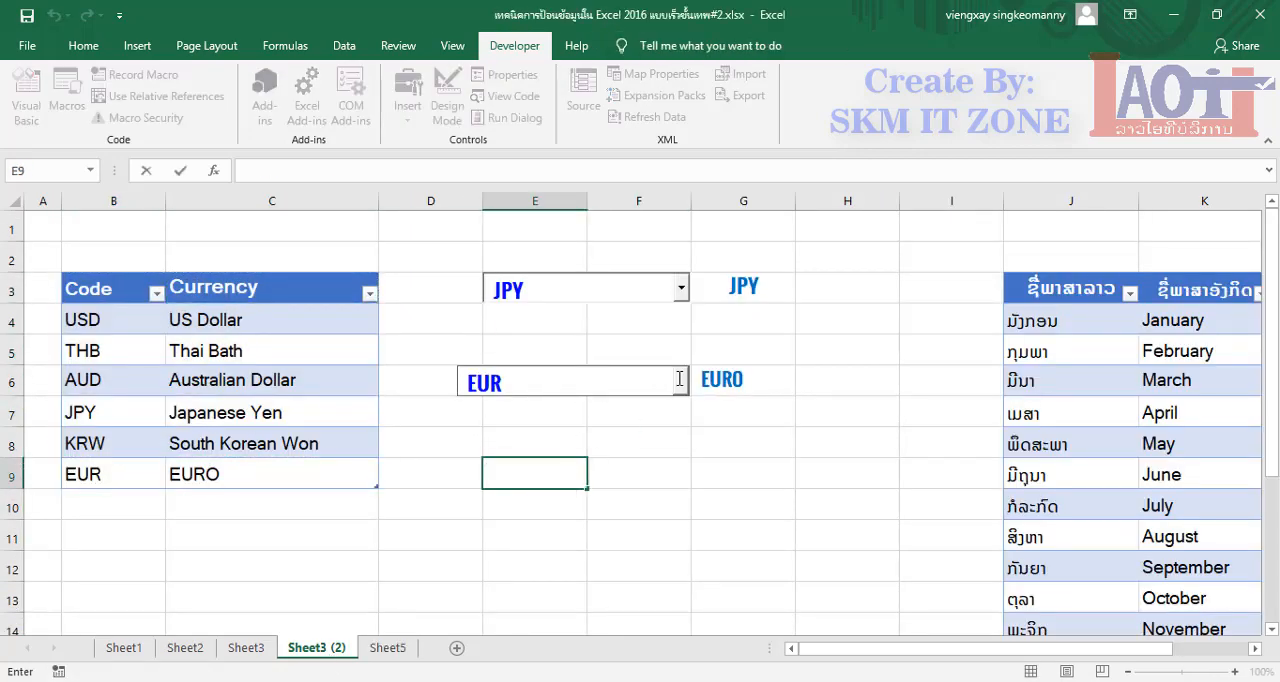
click(681, 288)
click(735, 324)
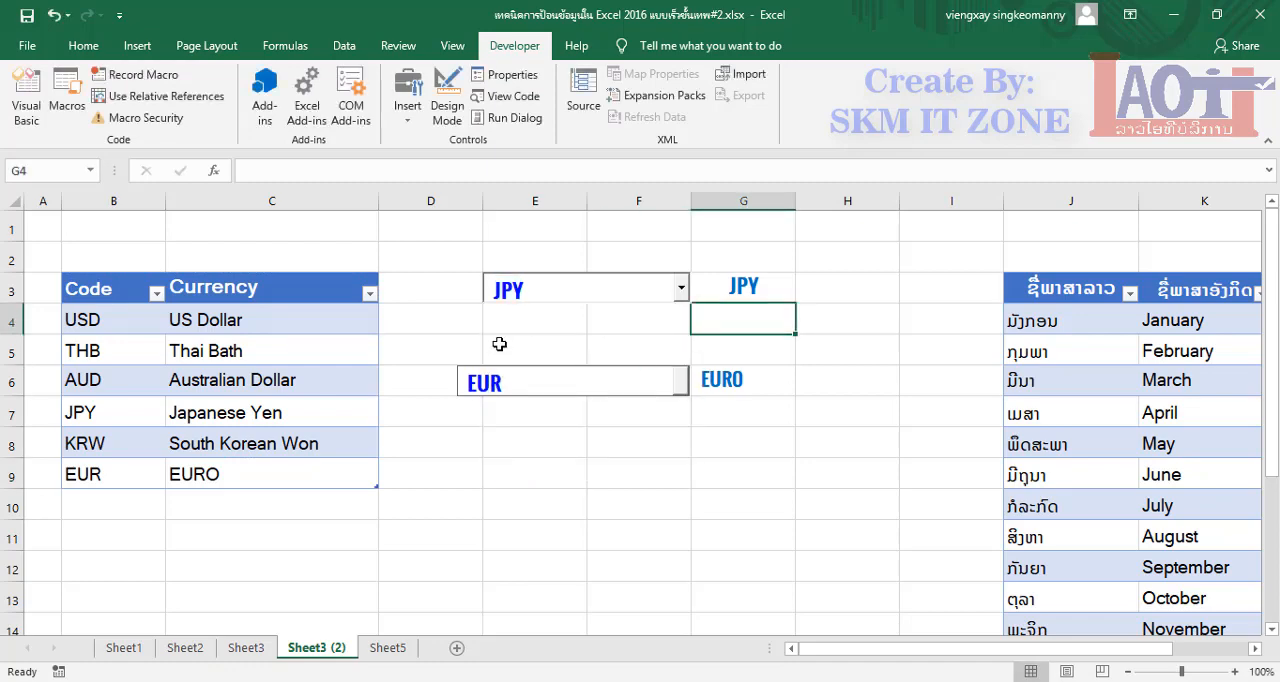
Hide the Developer tab through the ribbon customization settings in Excel Options
click(414, 257)
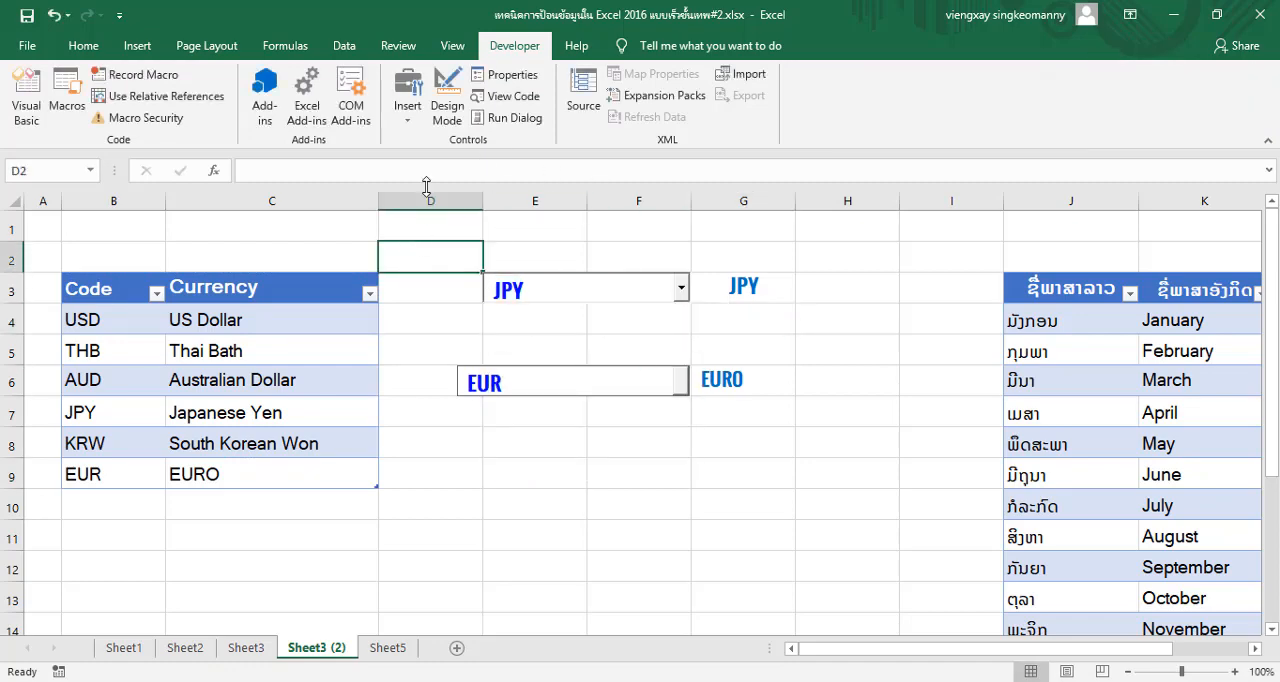
click(24, 47)
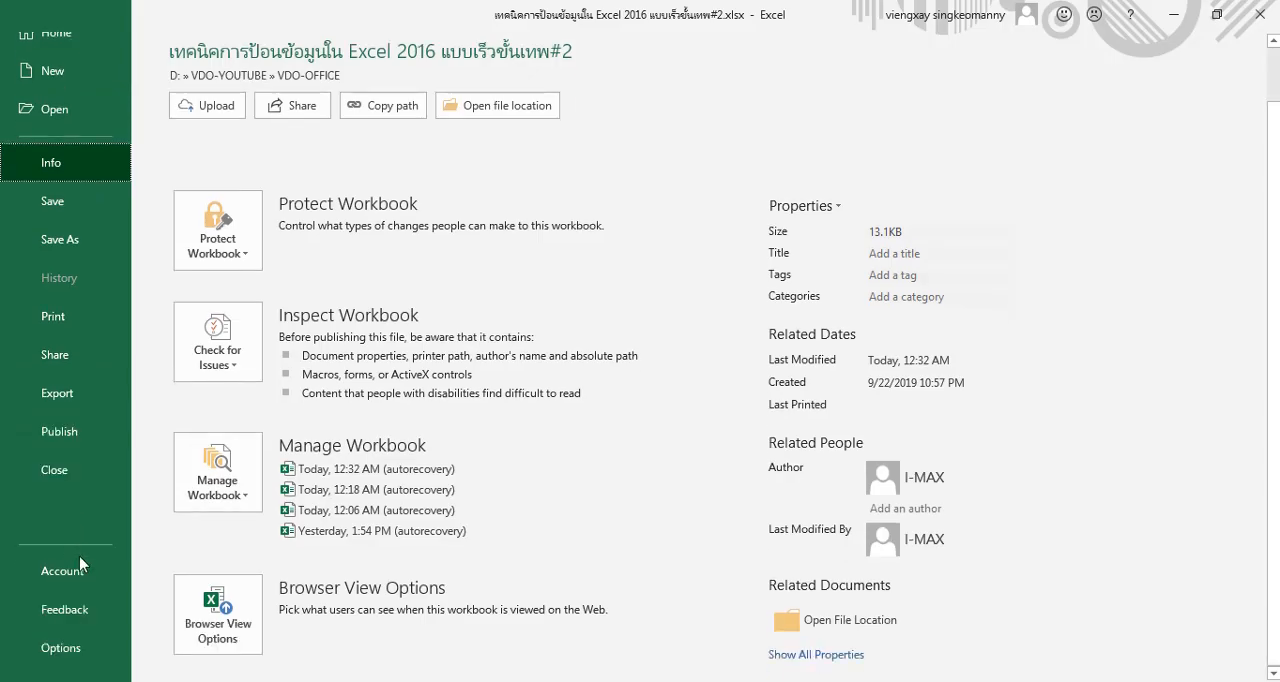
click(86, 652)
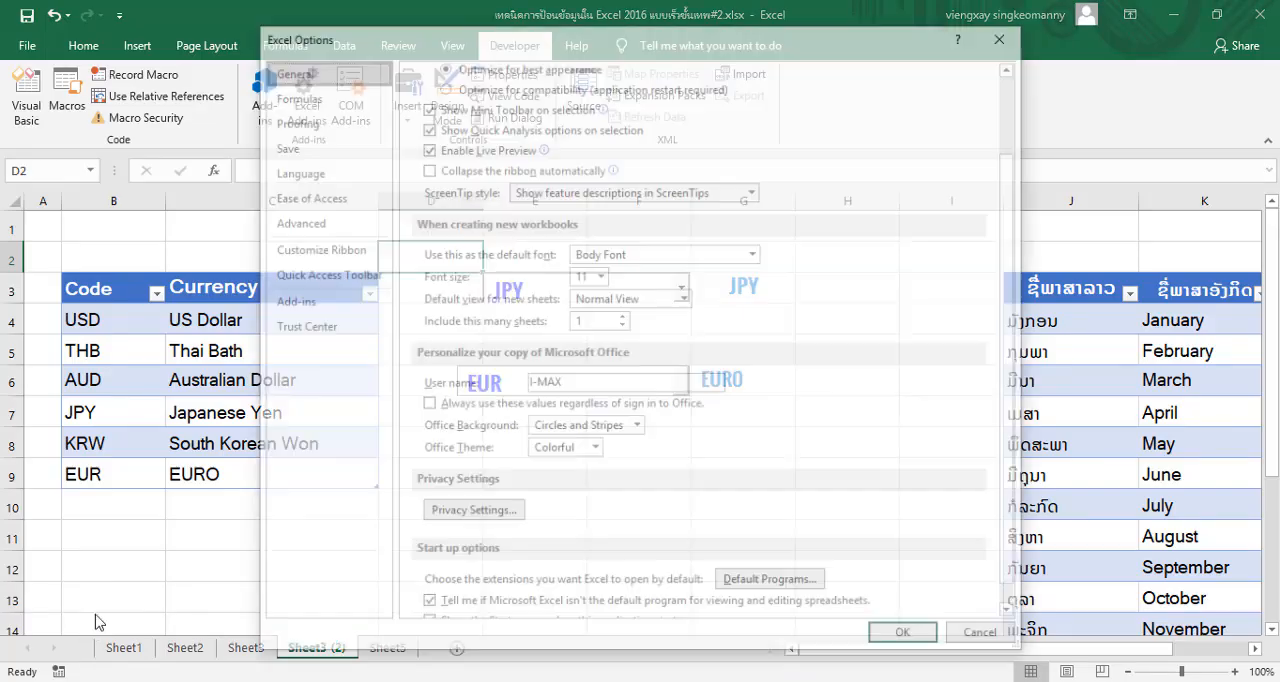
click(320, 200)
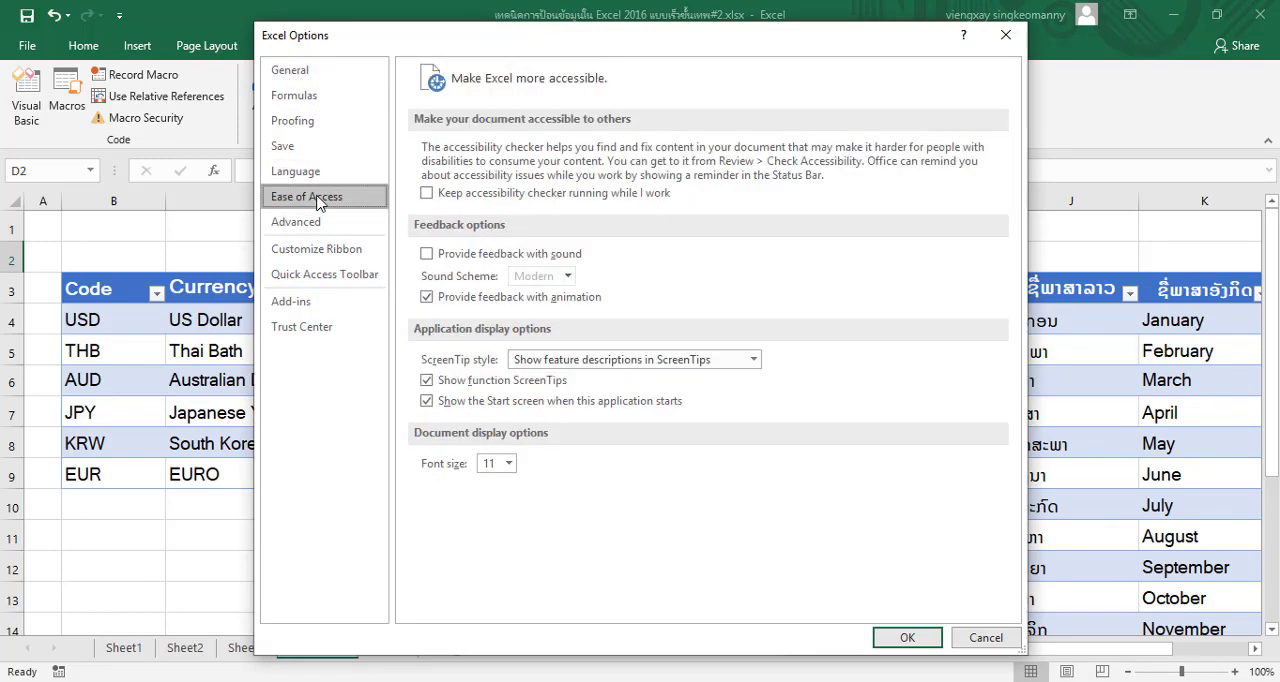
click(347, 257)
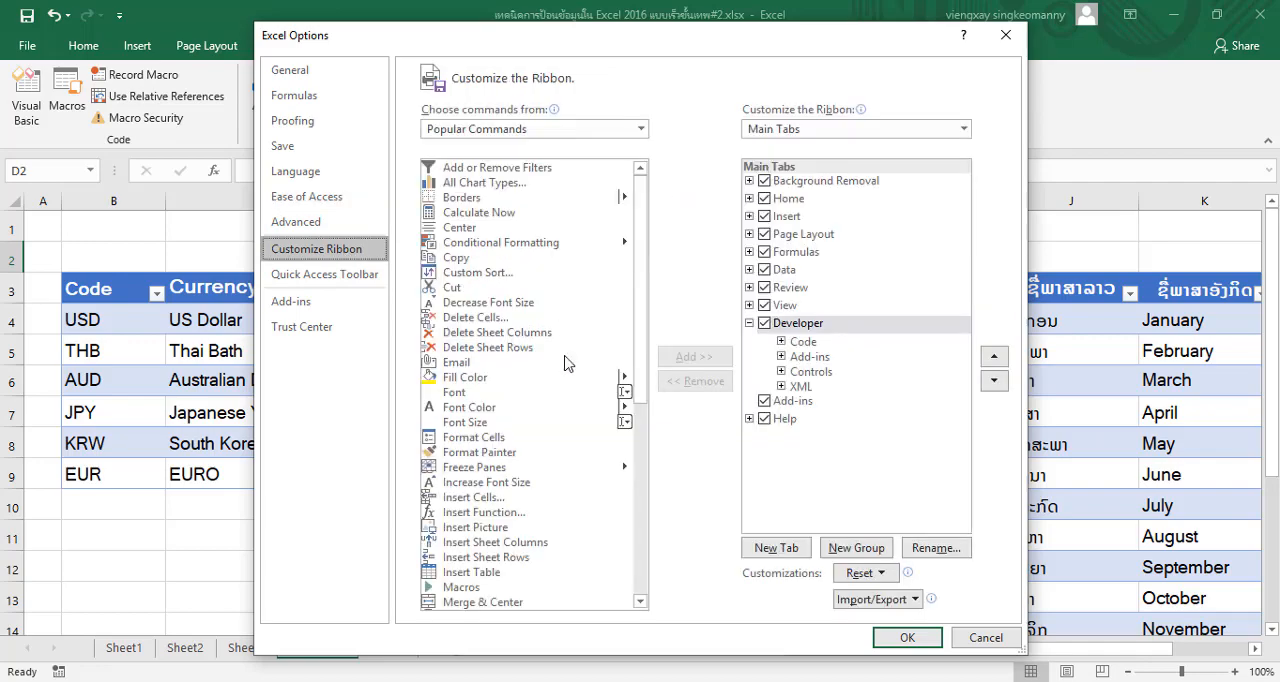
click(764, 326)
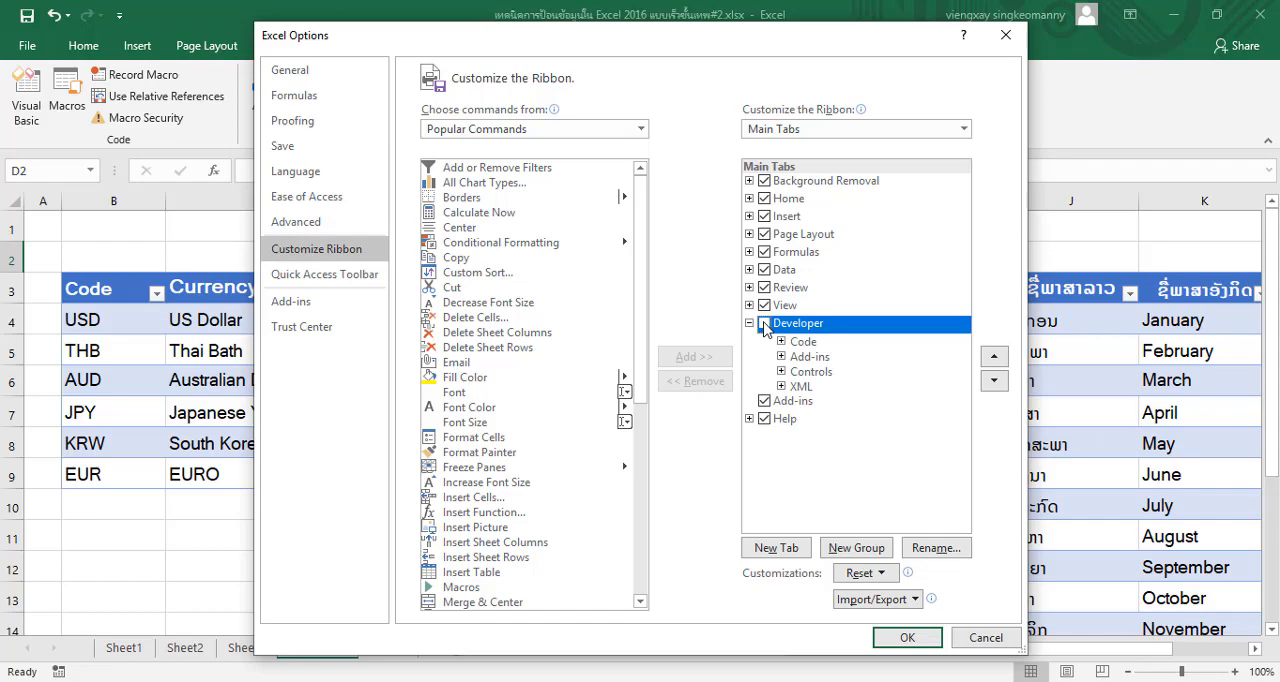
click(907, 637)
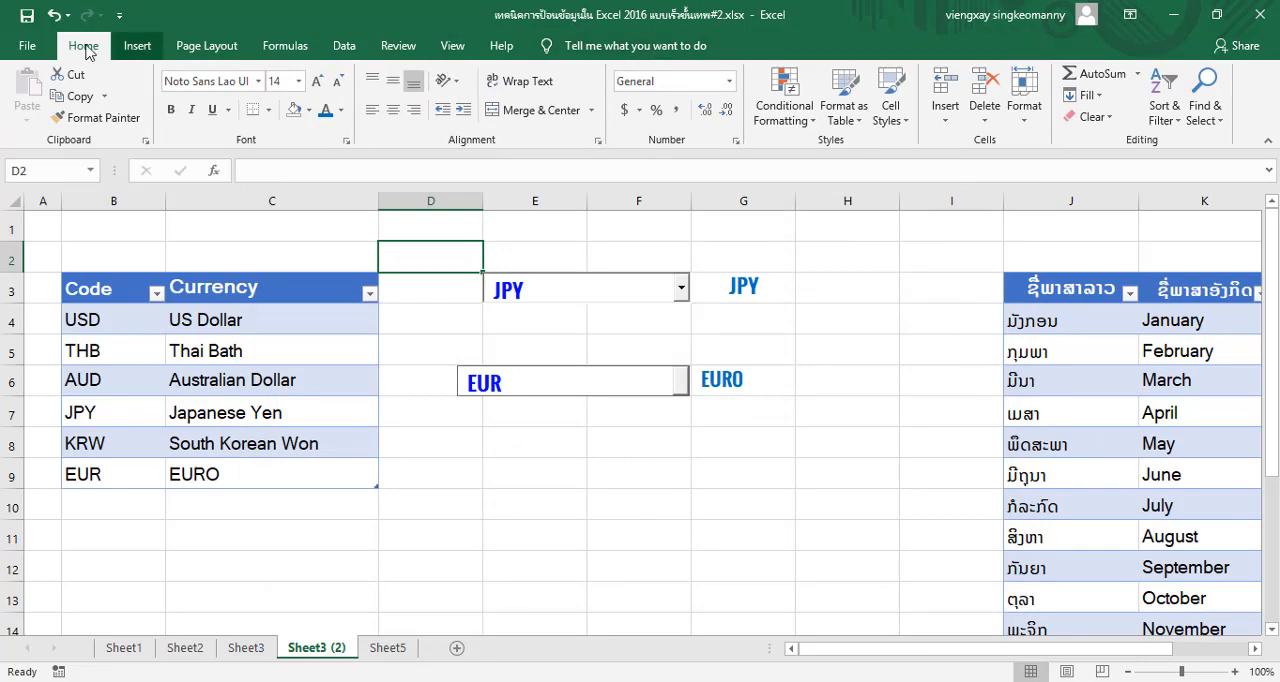
Enable the Developer tab again in the main tabs list of the ribbon customization settings
click(28, 46)
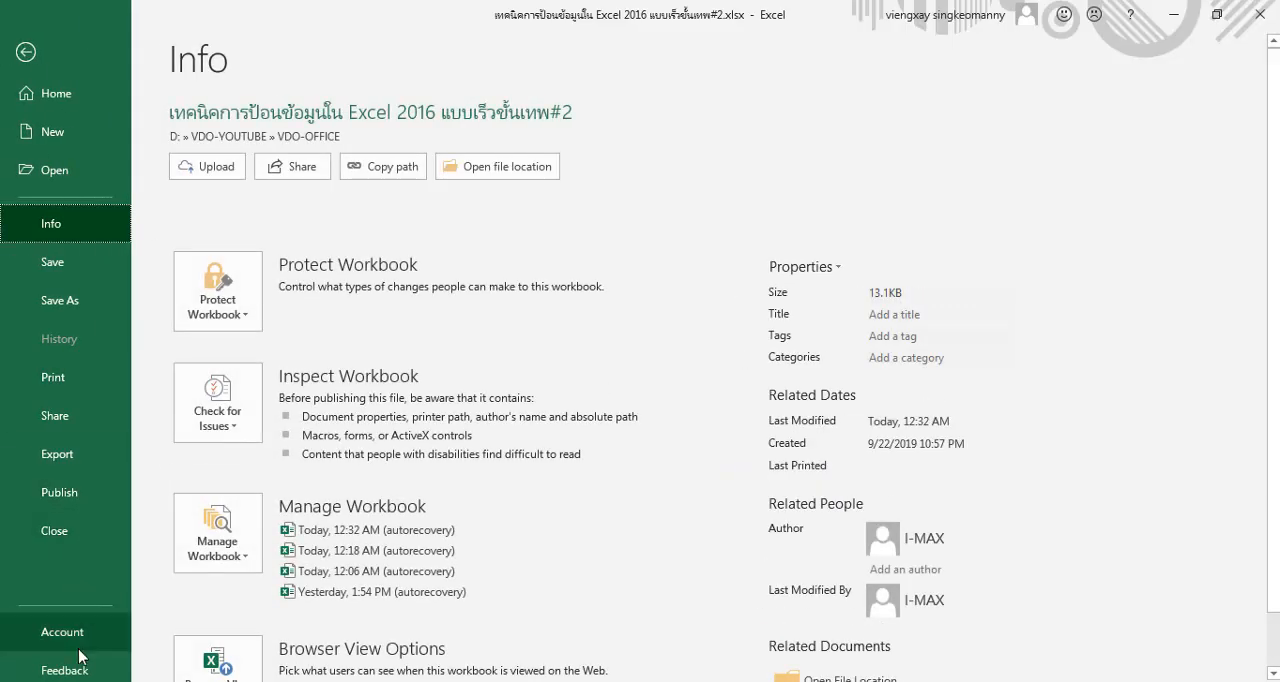
scroll(80, 655, down, 1)
click(74, 655)
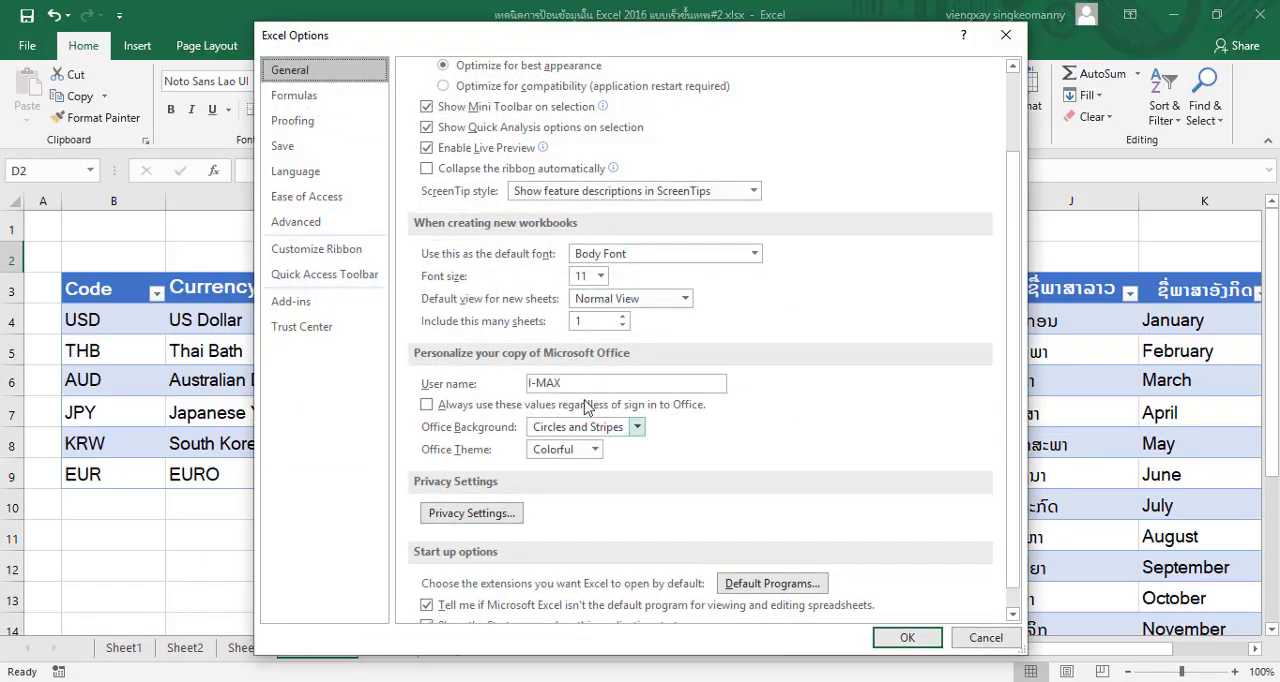
click(316, 250)
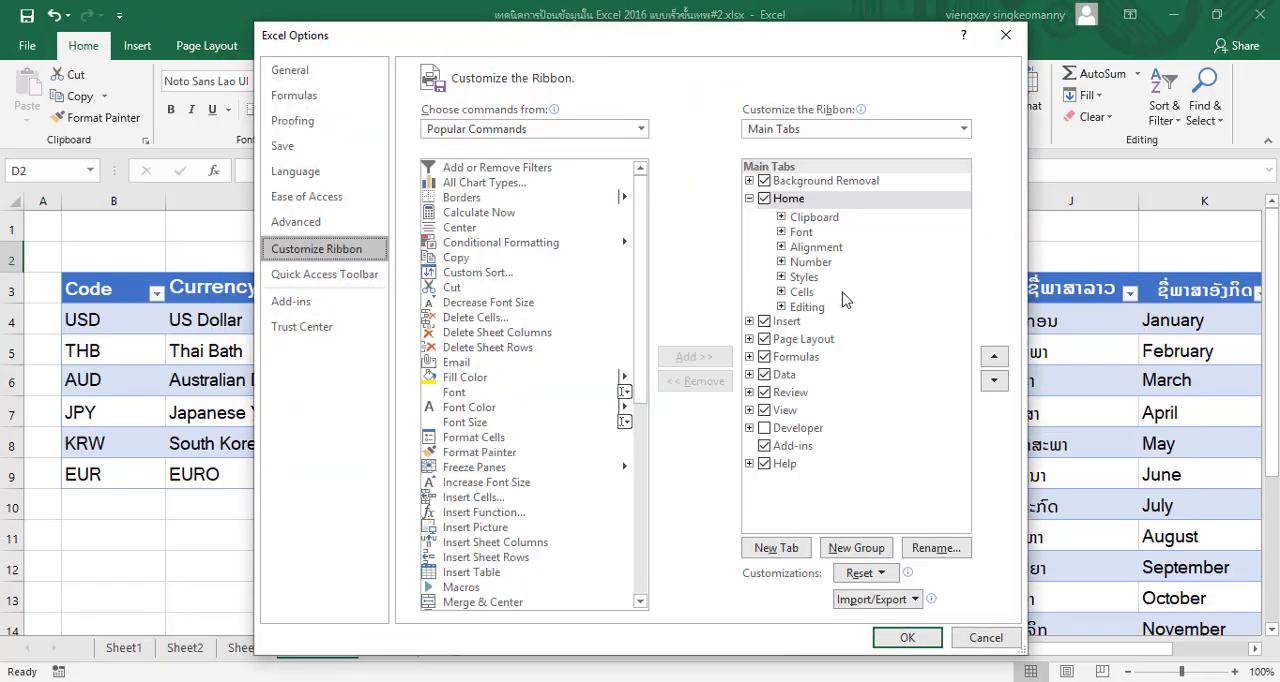
click(764, 429)
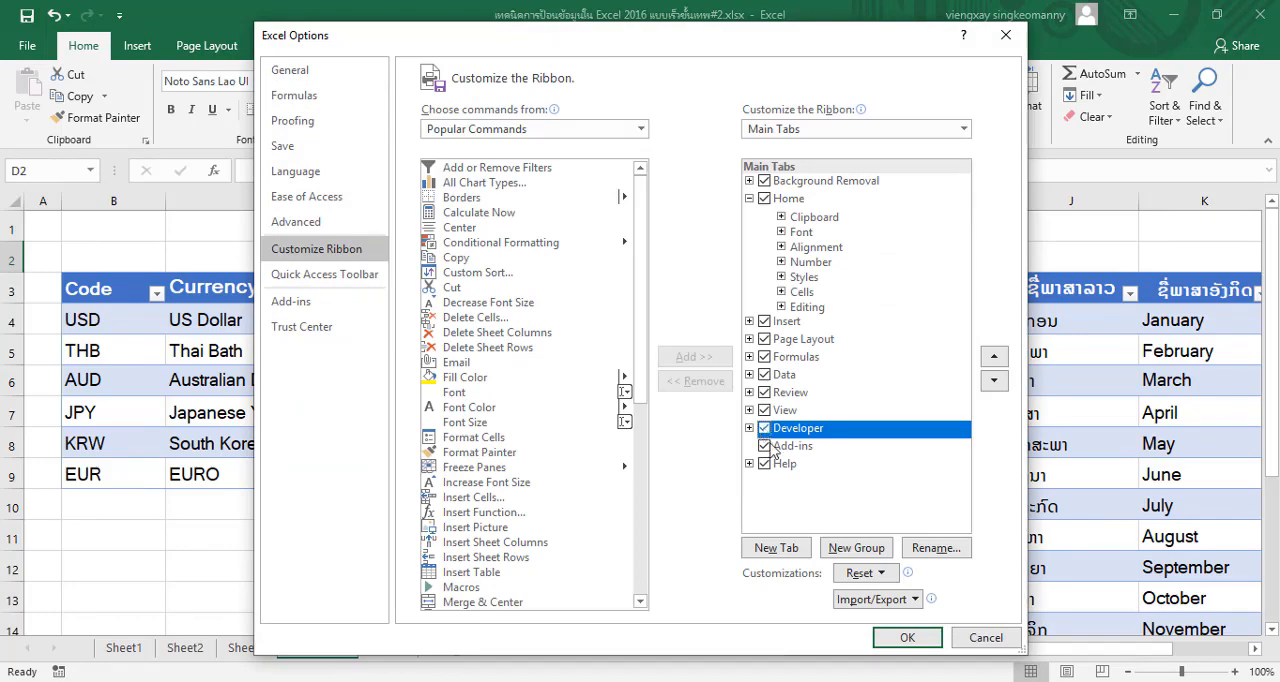
click(903, 638)
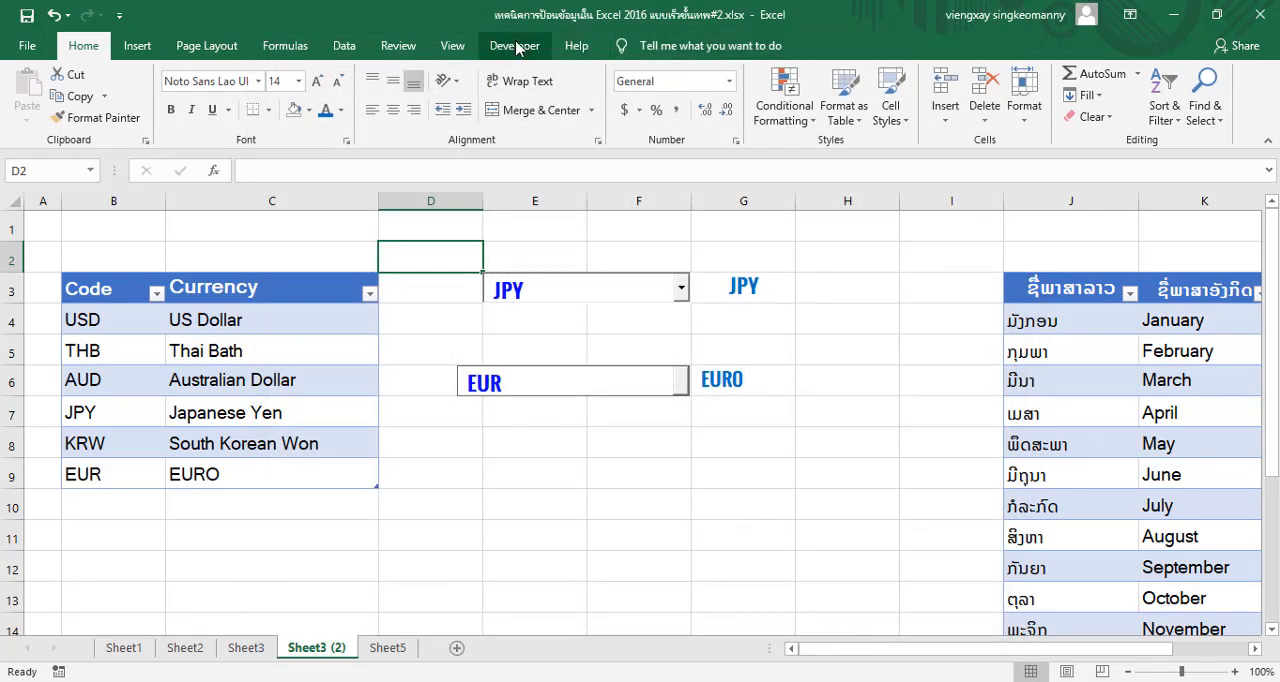
On Sheet5, insert an ActiveX combo box beside the currency list, spanning cells E5 to G5
click(382, 648)
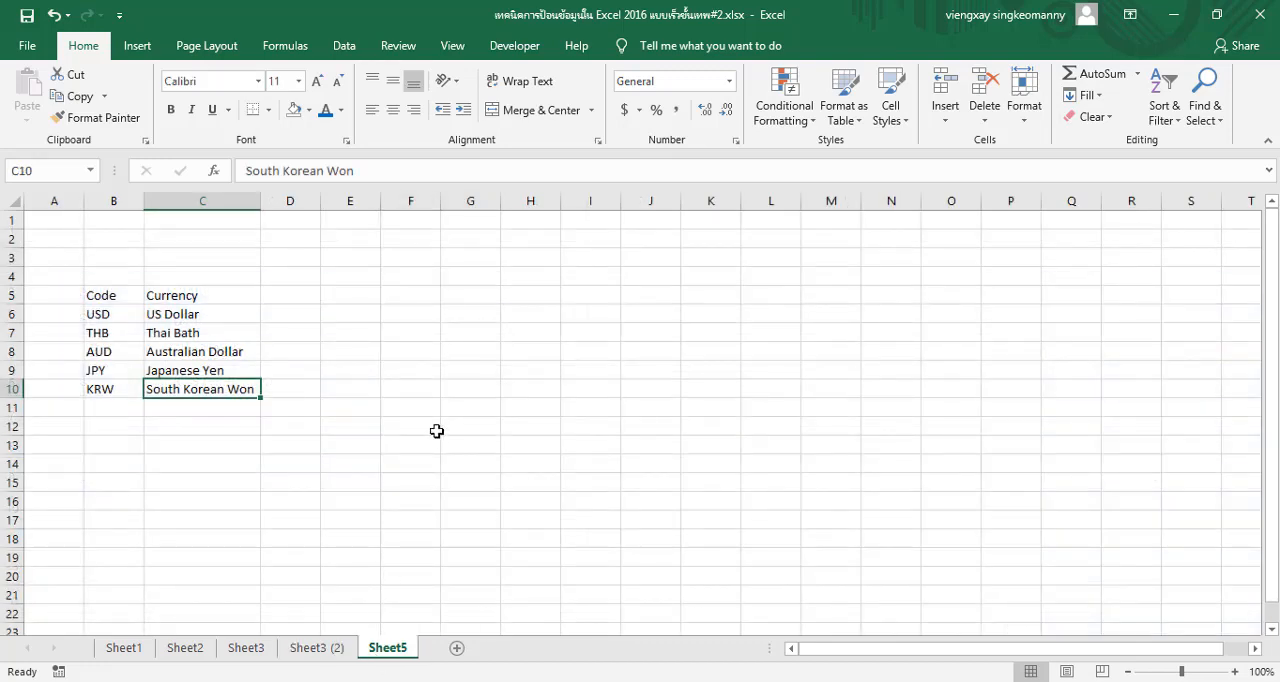
click(346, 313)
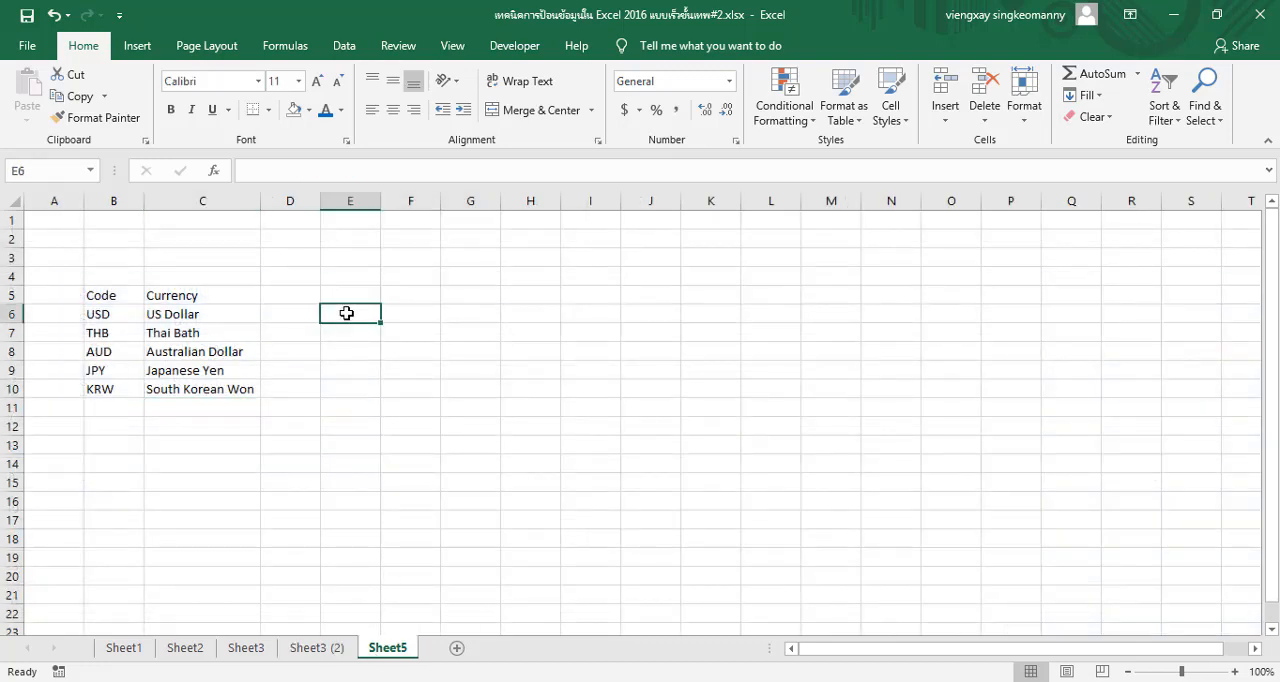
click(349, 291)
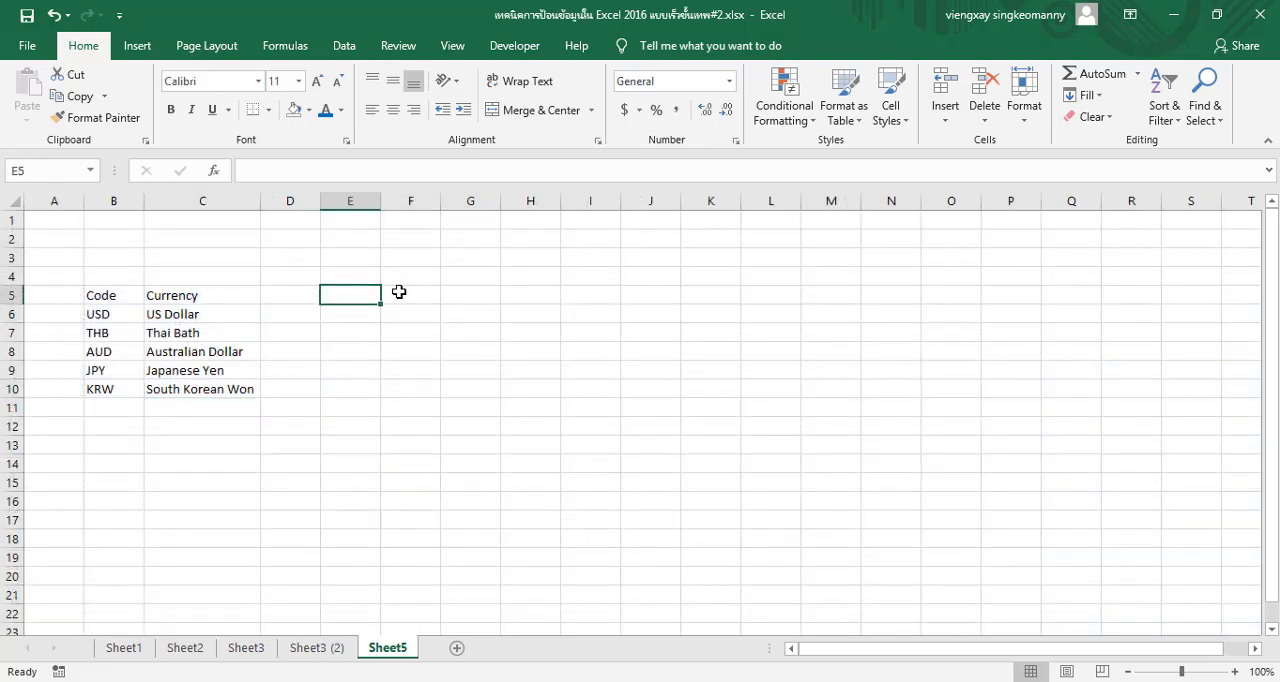
click(513, 47)
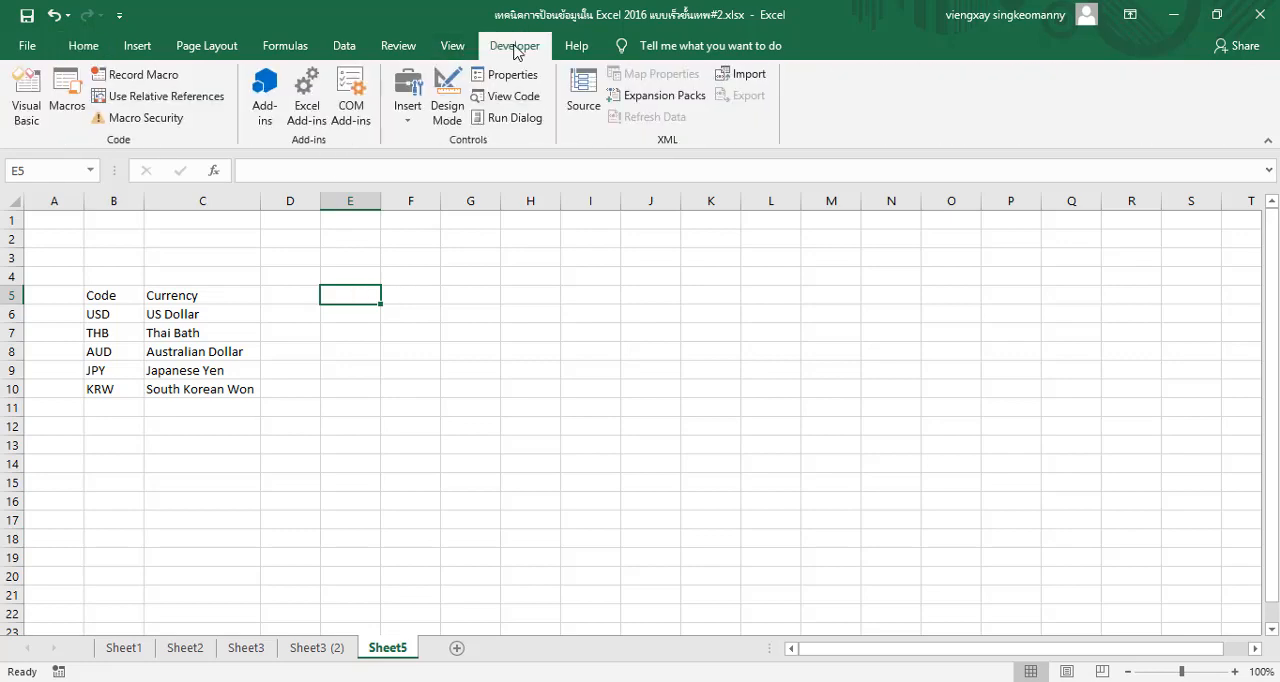
click(407, 126)
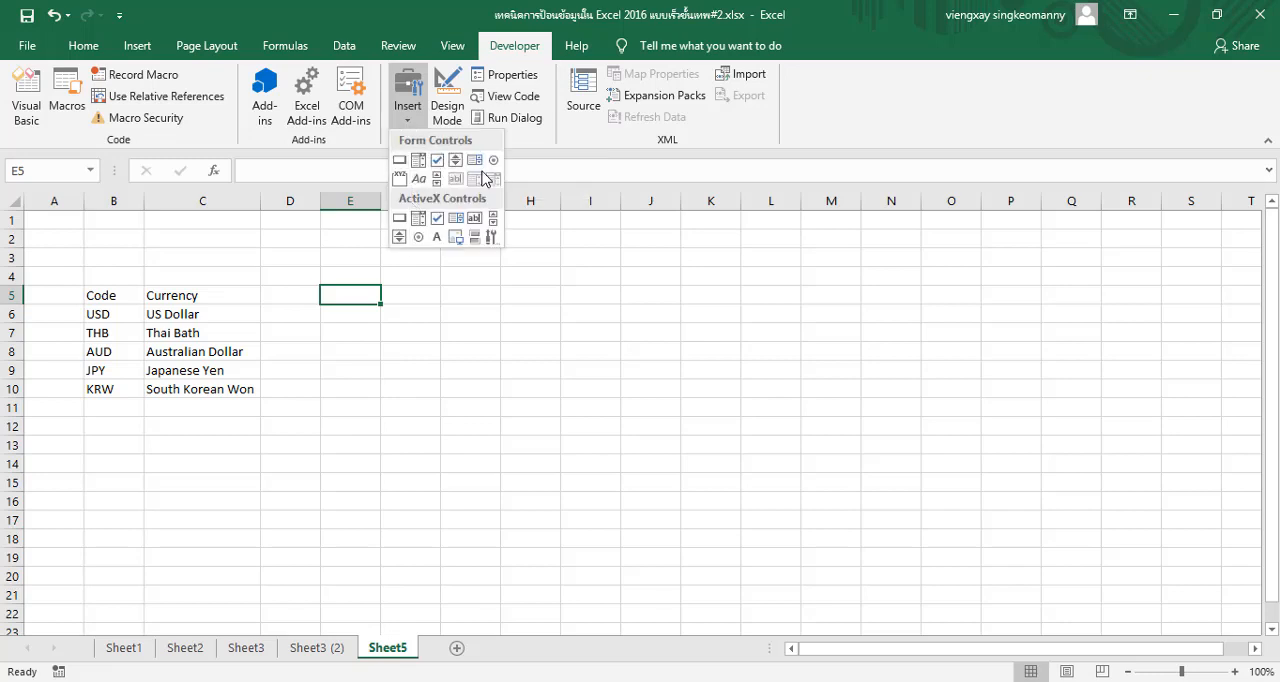
click(420, 218)
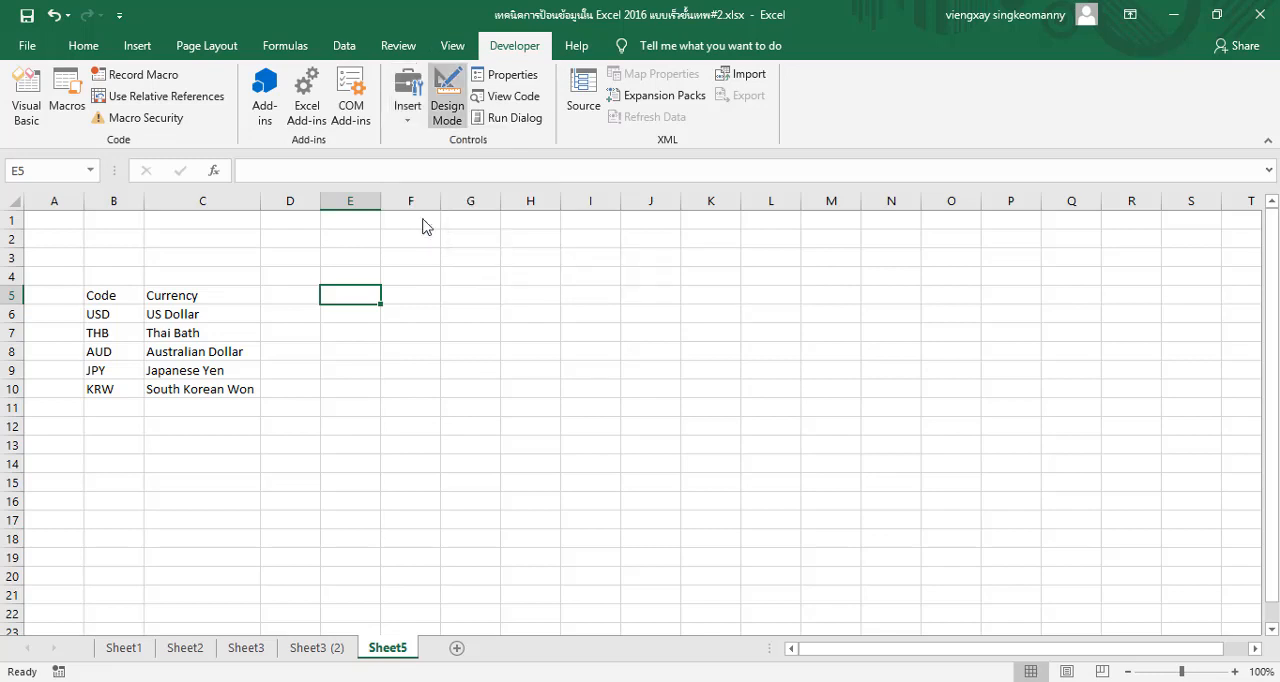
mouse_move(321, 286)
mouse_down()
mouse_move(346, 300)
mouse_move(499, 303)
mouse_up()
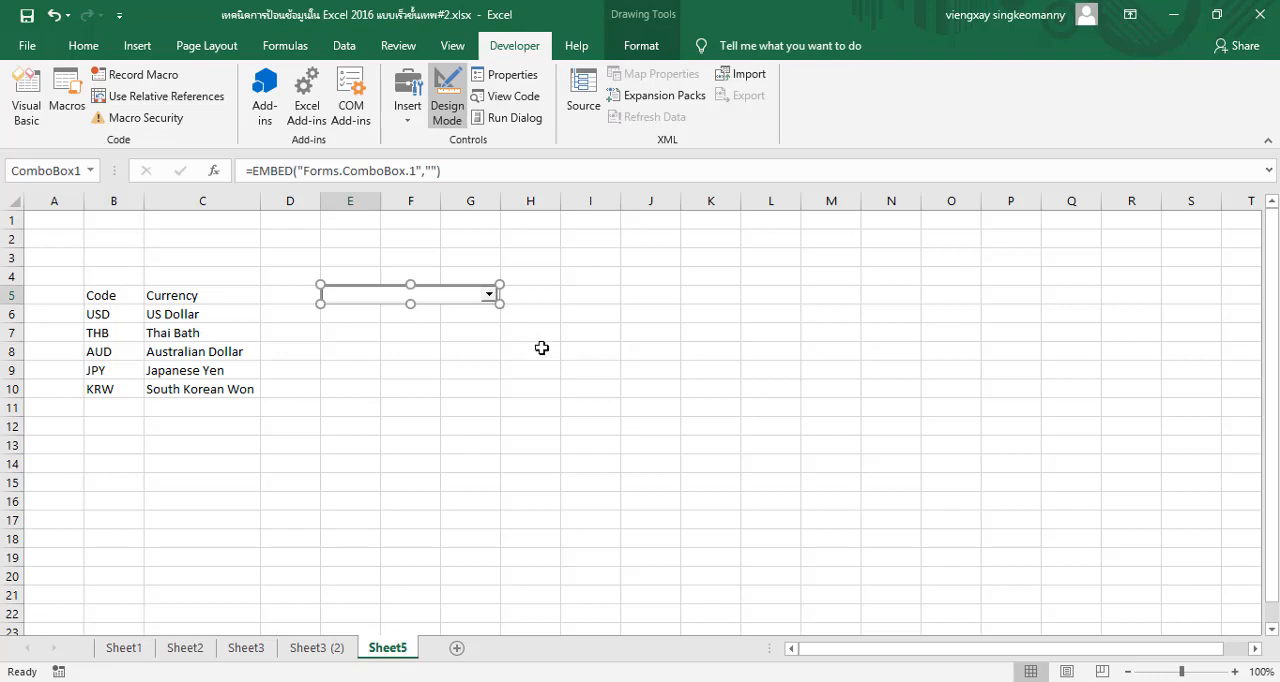
Shorten the combo box so it covers only cells E5 to F5
click(436, 344)
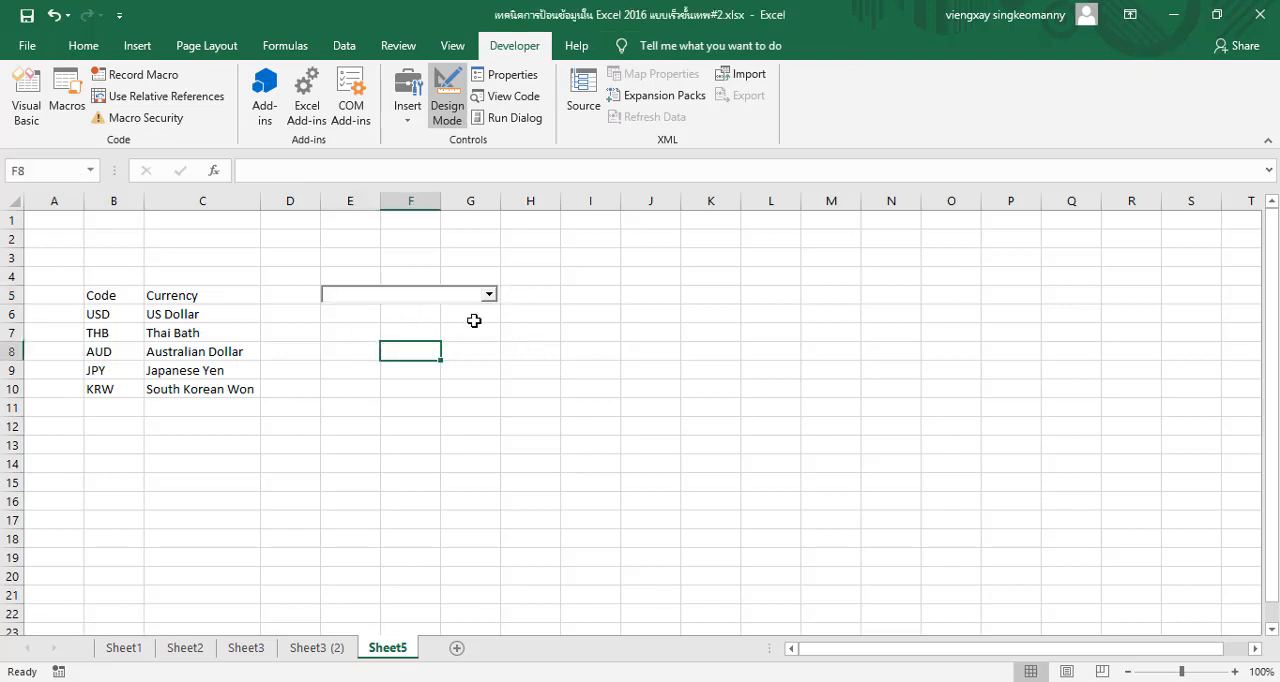
click(490, 294)
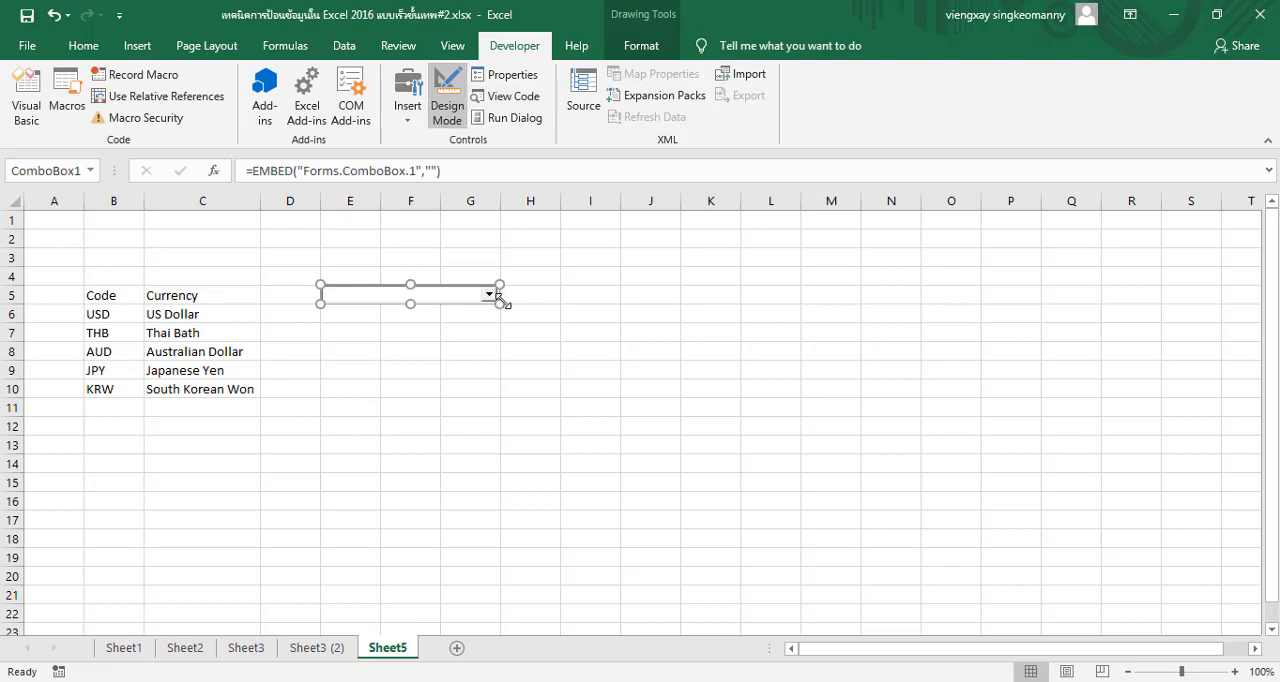
drag(499, 303, 440, 304)
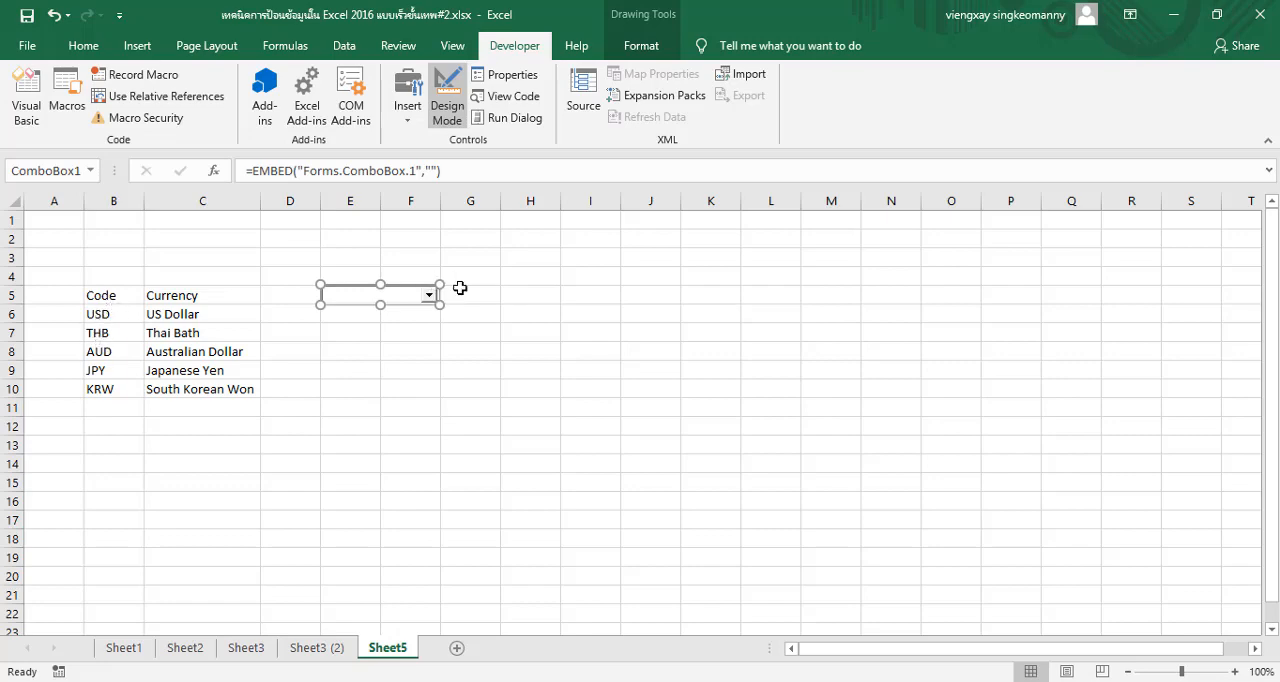
Set the combo box's ListFillRange to B6:B10 and LinkedCell to H5, and leave Design Mode
click(506, 80)
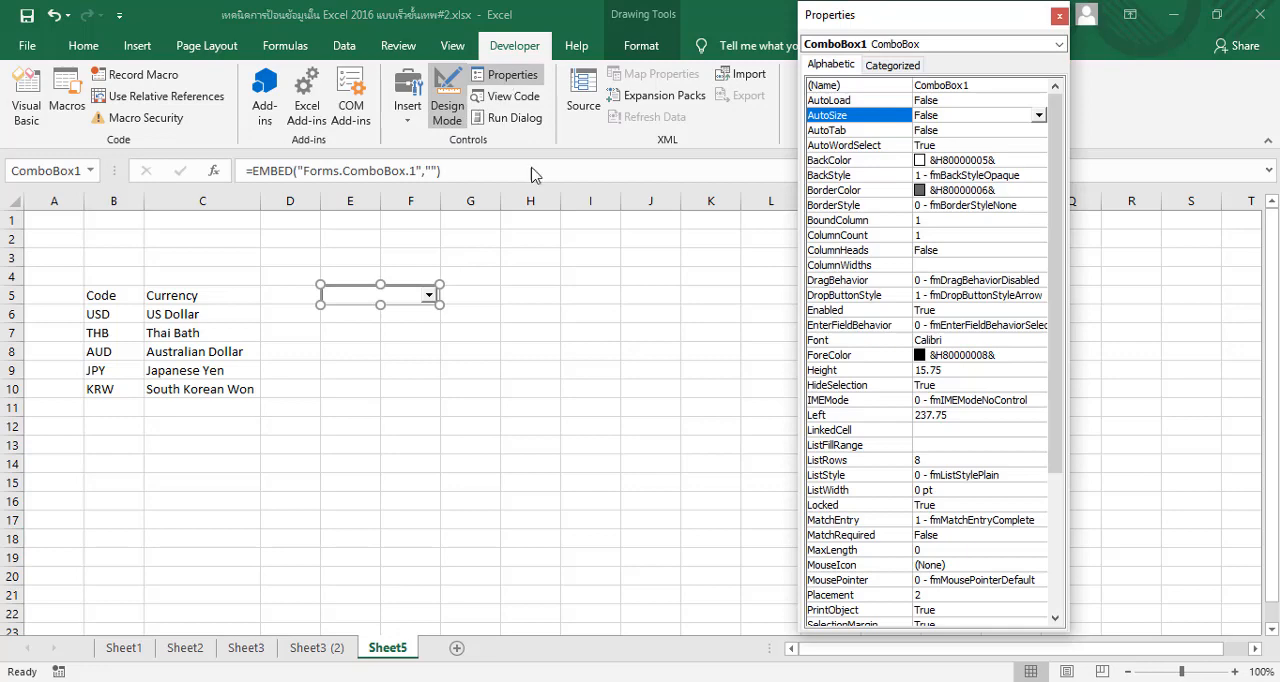
click(923, 448)
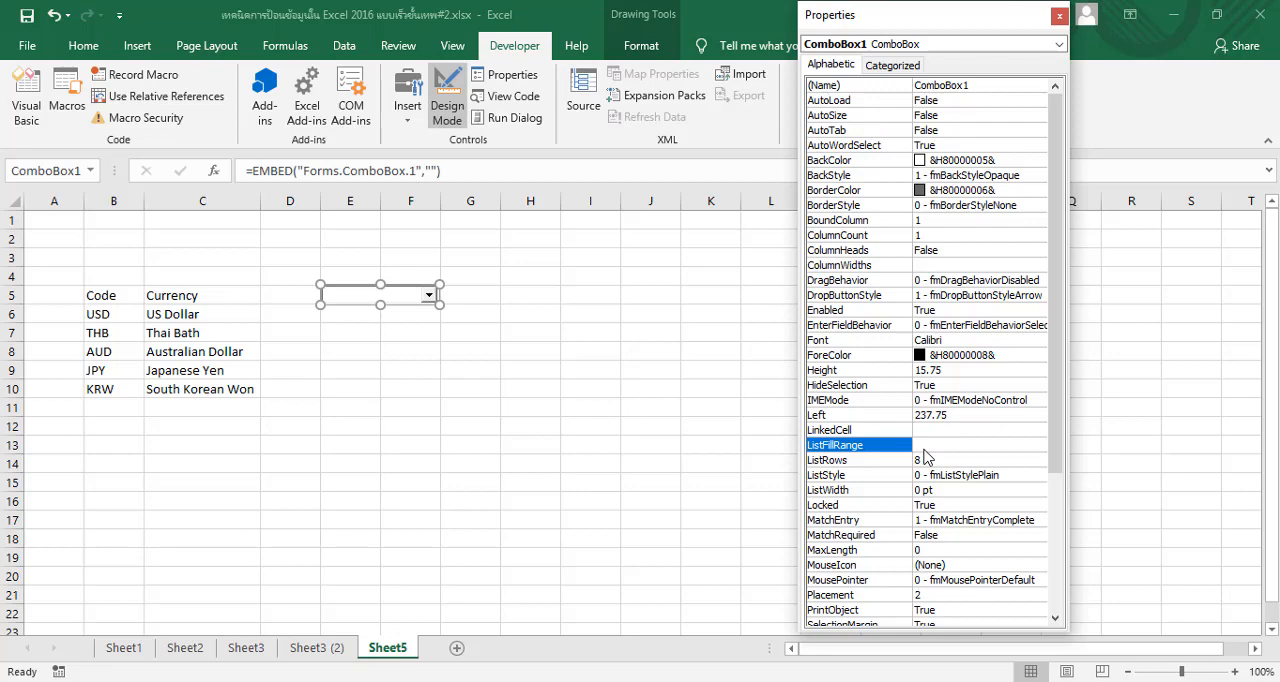
click(925, 449)
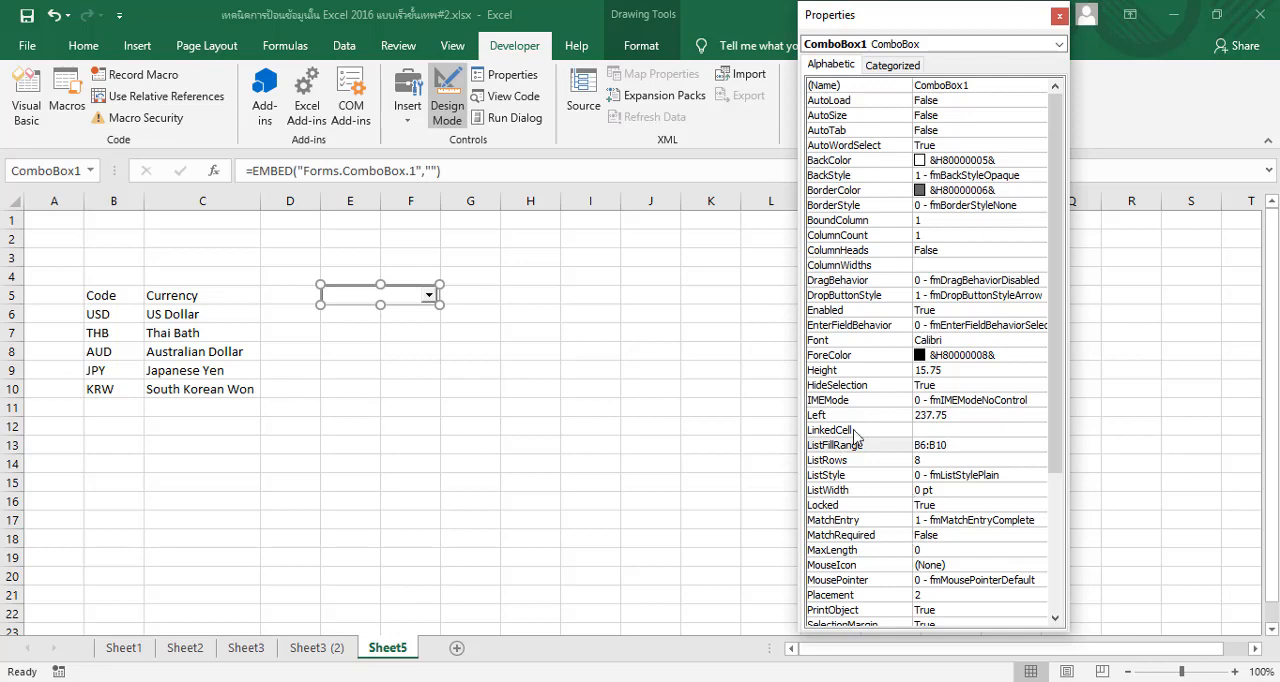
click(934, 430)
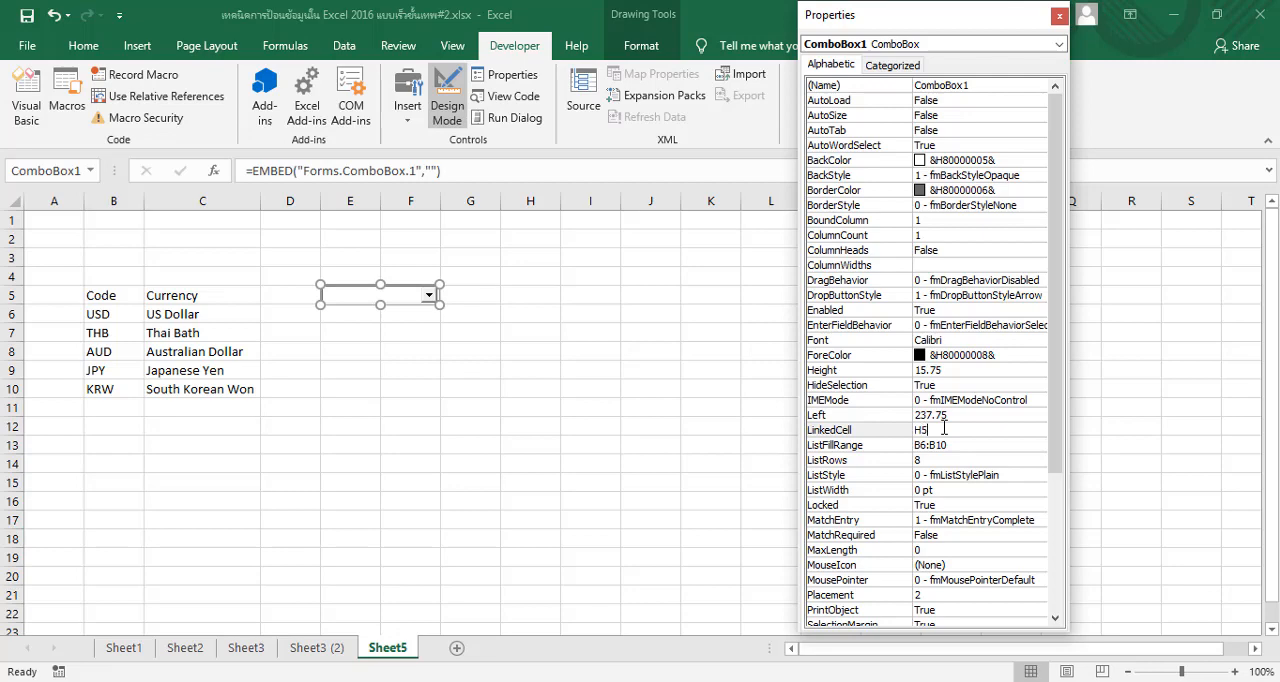
click(447, 96)
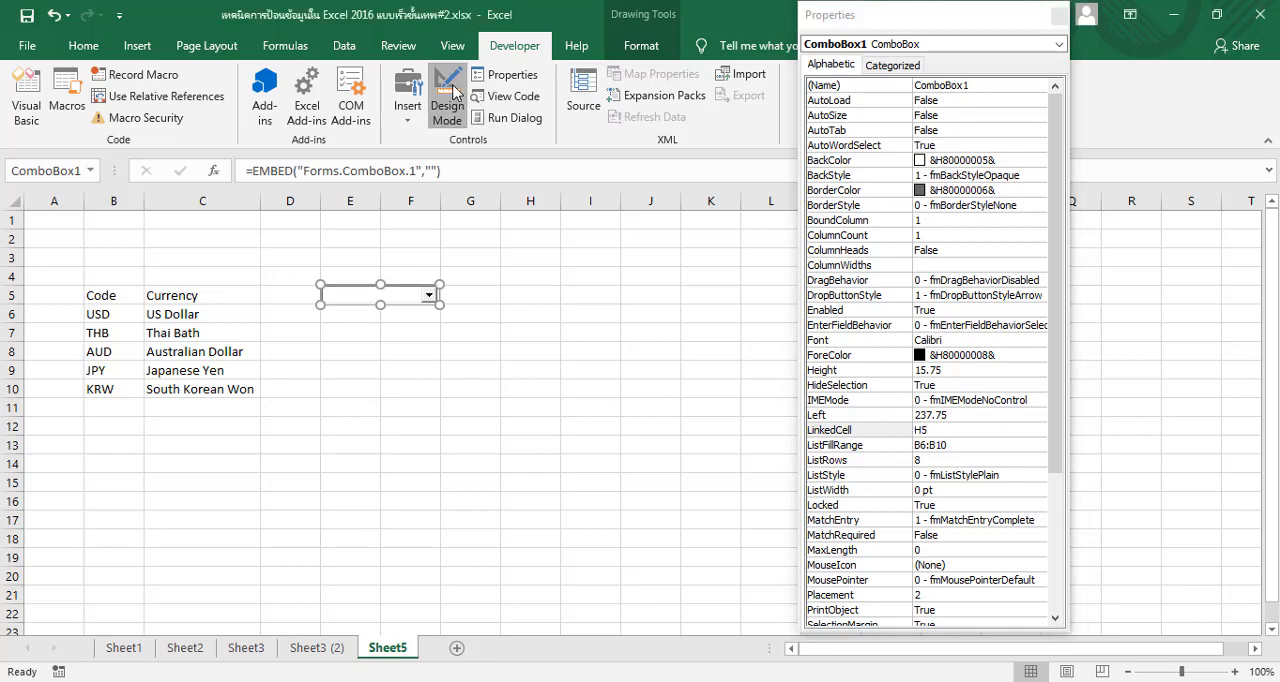
Test the combo box by choosing KRW and JPY, checking linked cell H5 after each choice
click(429, 296)
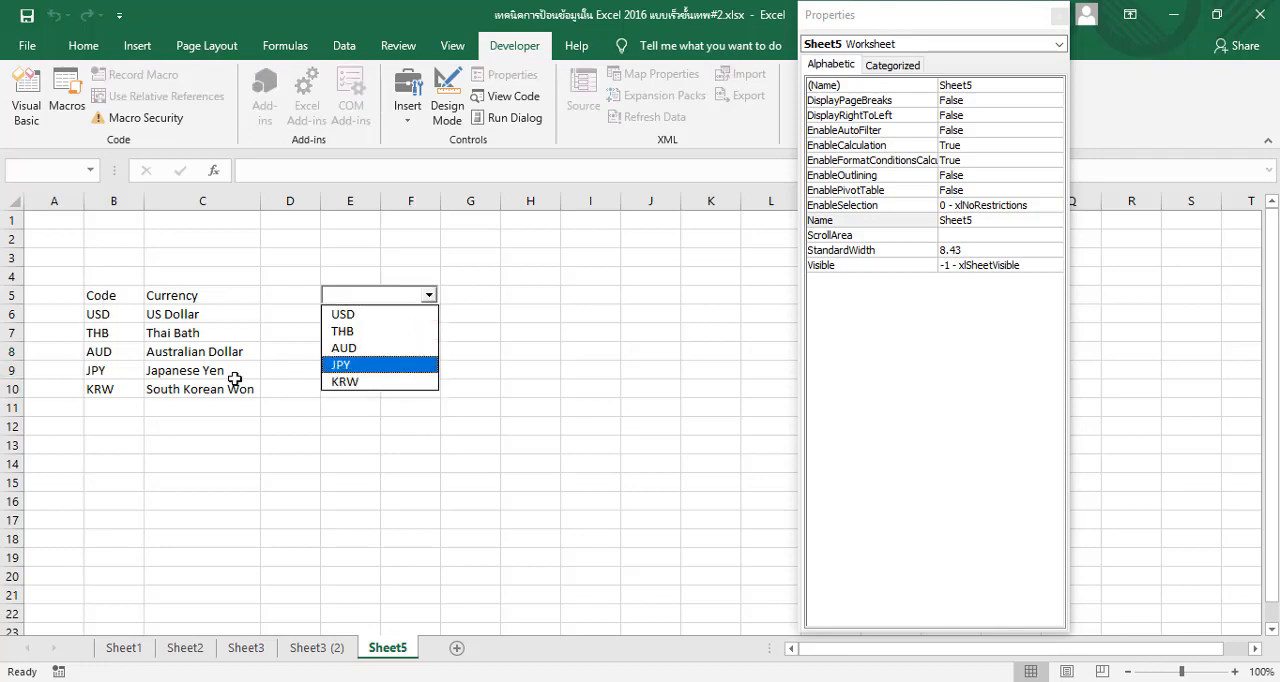
click(367, 382)
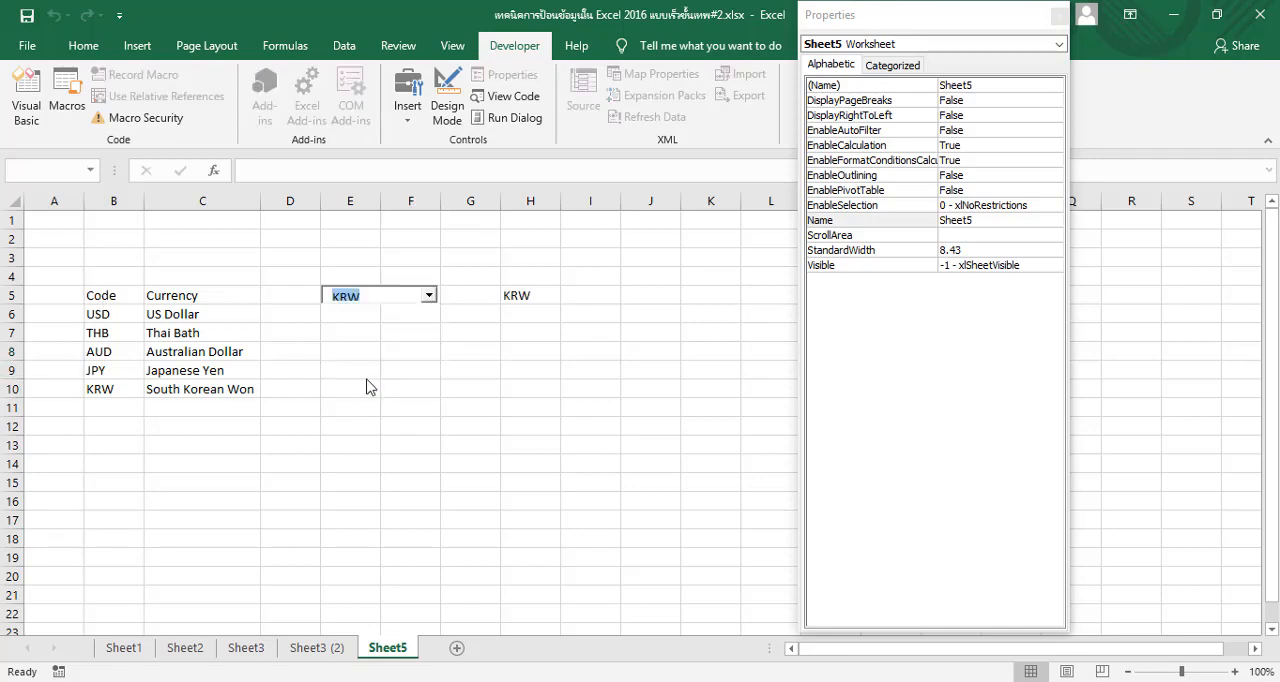
click(549, 299)
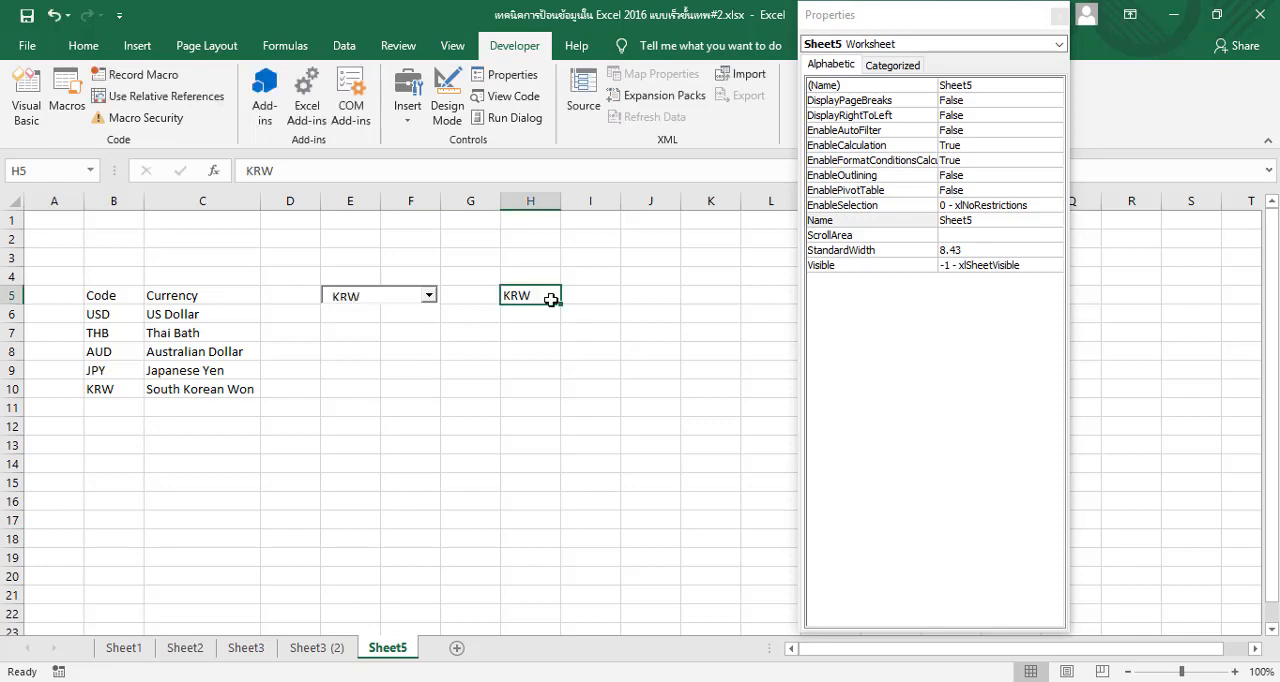
click(429, 297)
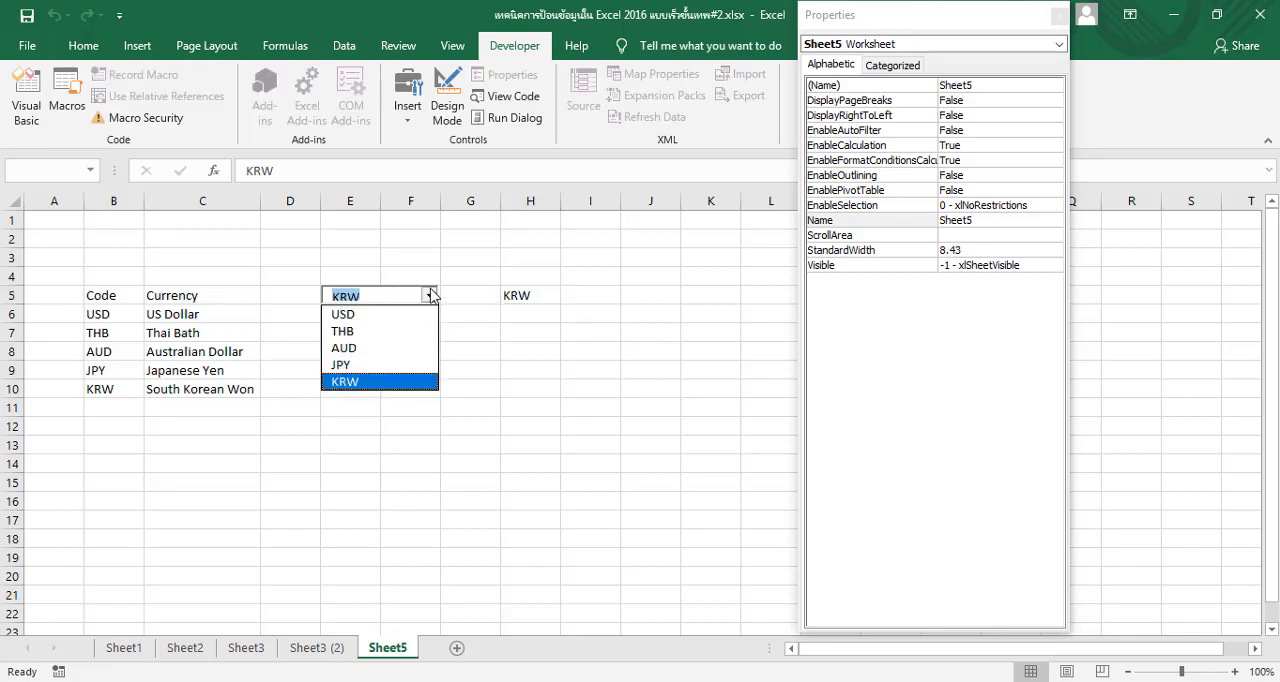
click(347, 367)
click(535, 294)
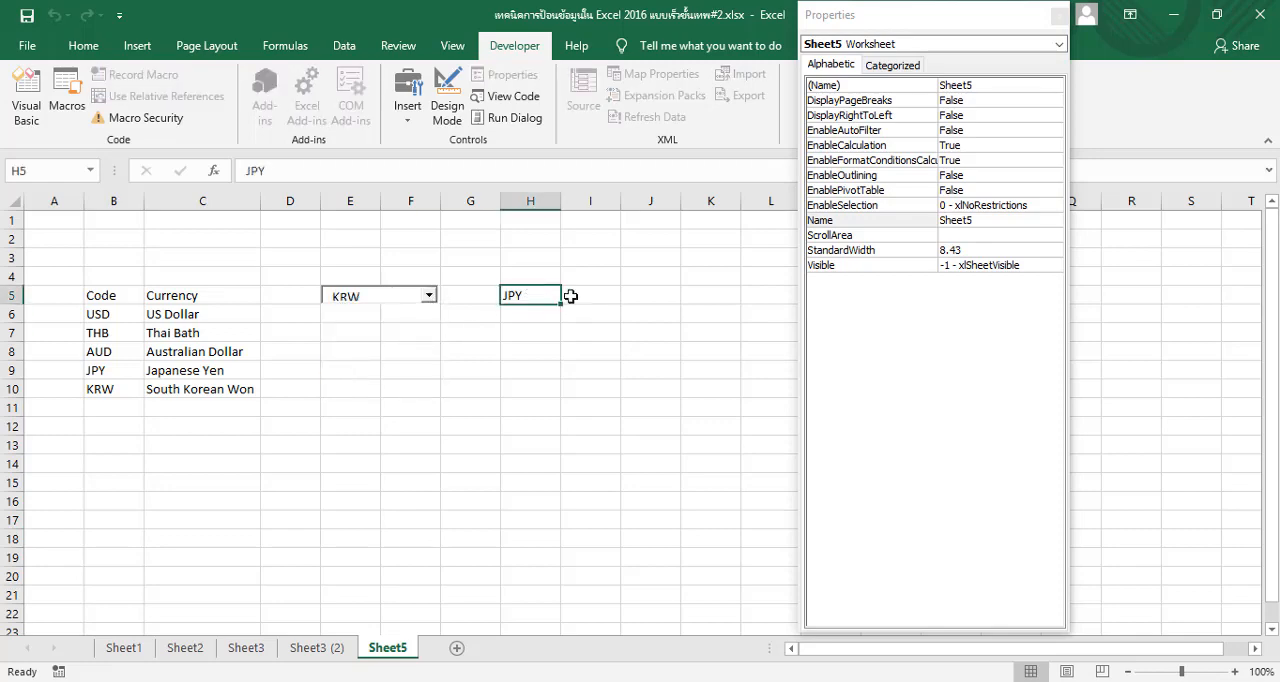
click(430, 296)
click(476, 370)
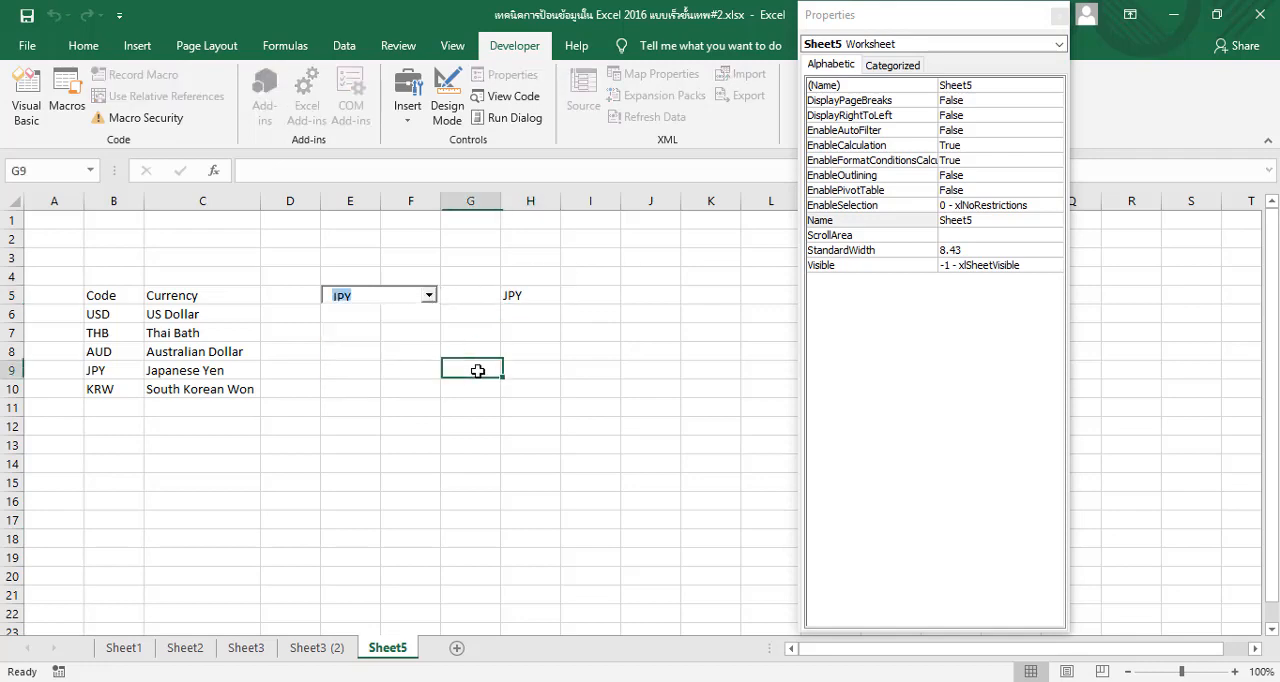
Make the combo box slightly taller in Design Mode by extending its upper edge just above row 5, and leave Design Mode
click(398, 301)
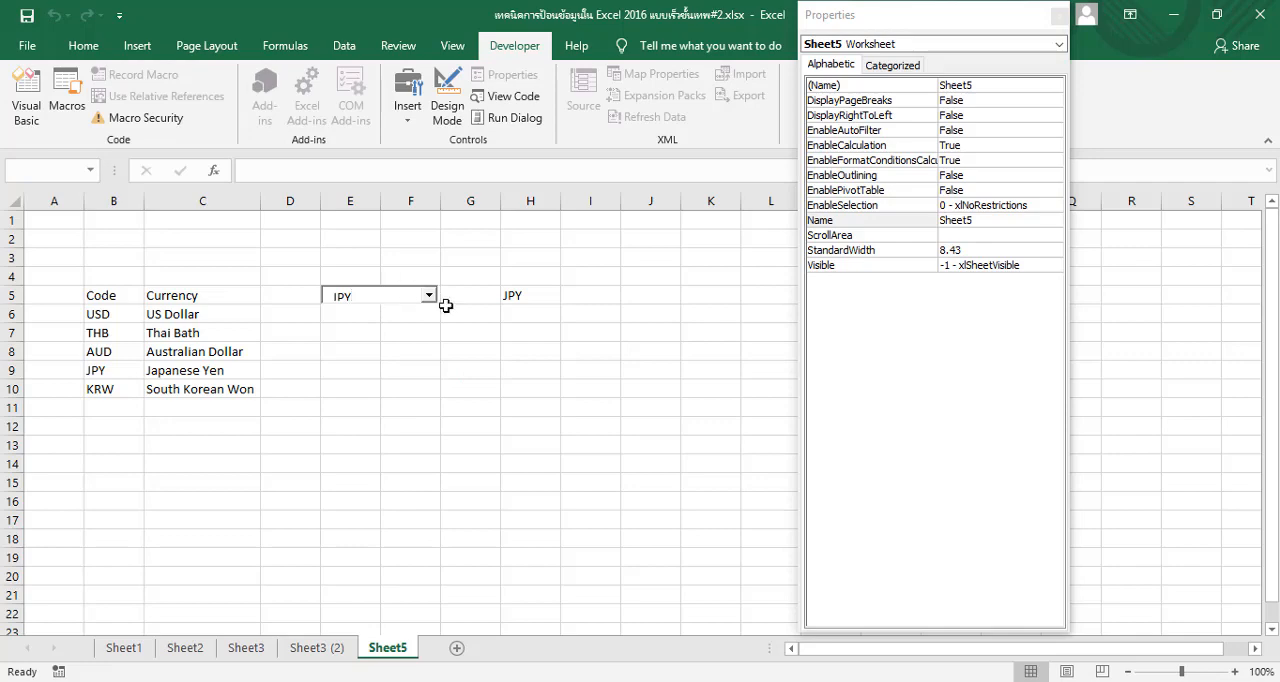
click(448, 100)
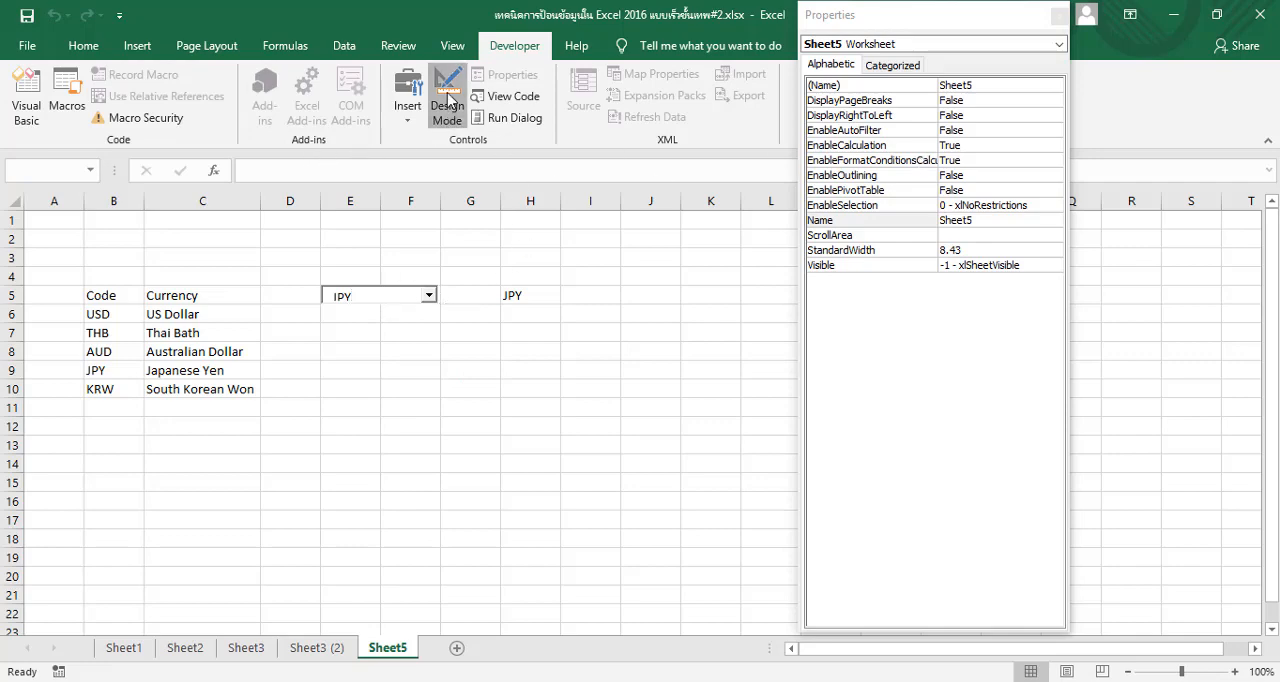
click(412, 304)
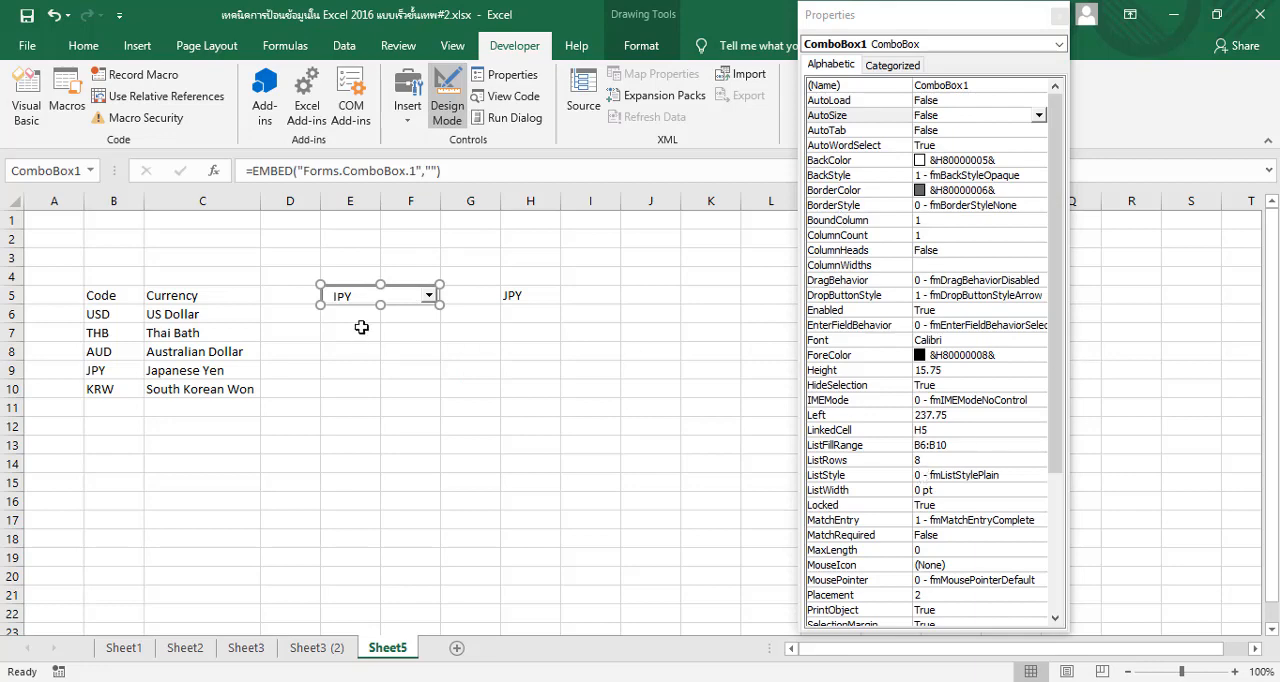
drag(380, 284, 380, 280)
click(435, 346)
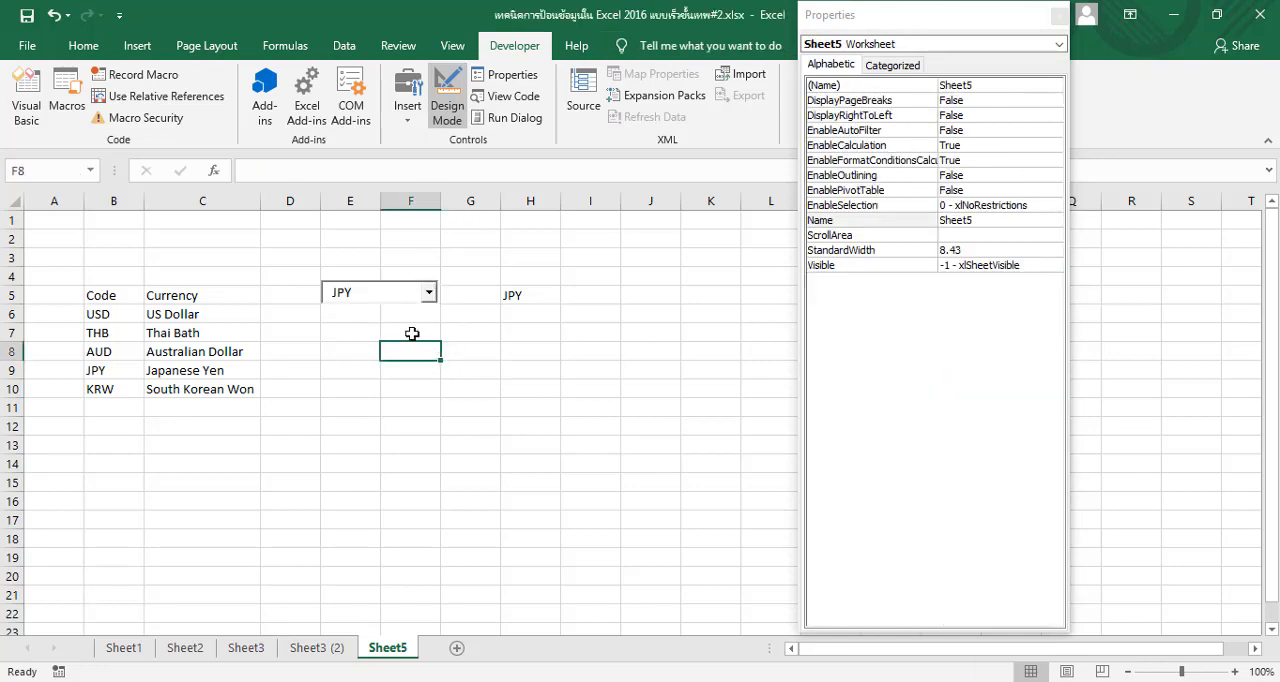
click(450, 112)
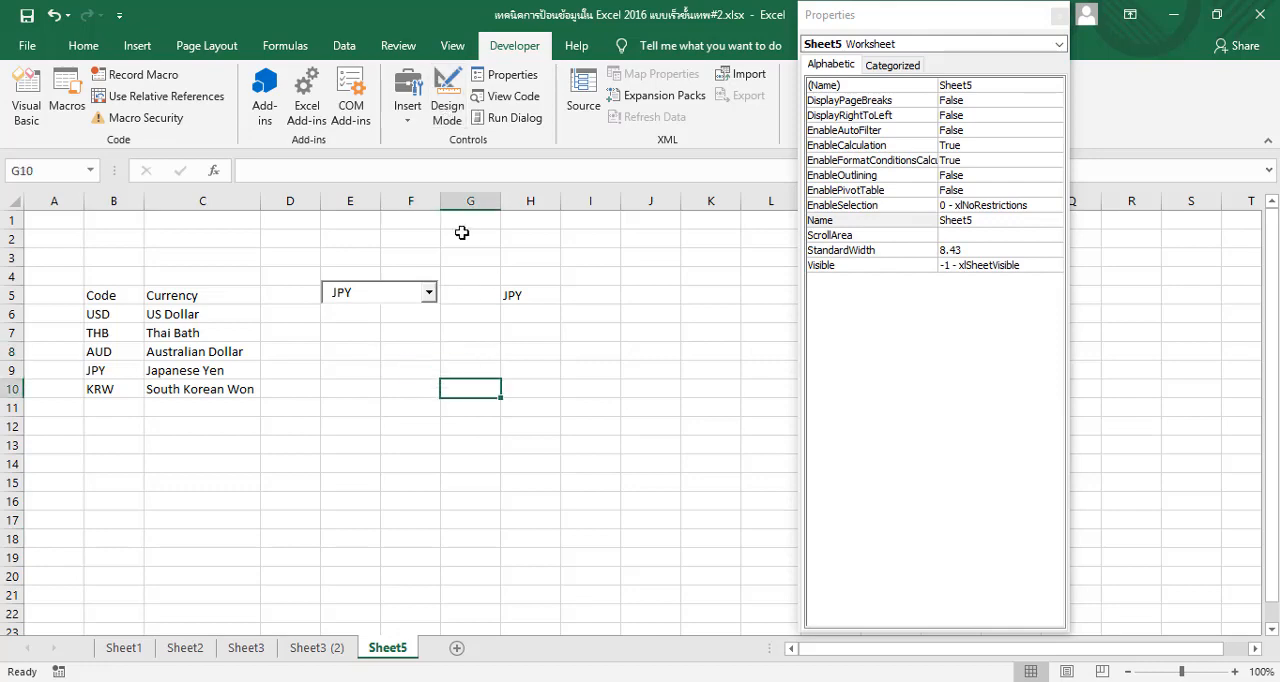
Test the resized combo box by choosing KRW and AUD from its list
click(428, 293)
click(400, 390)
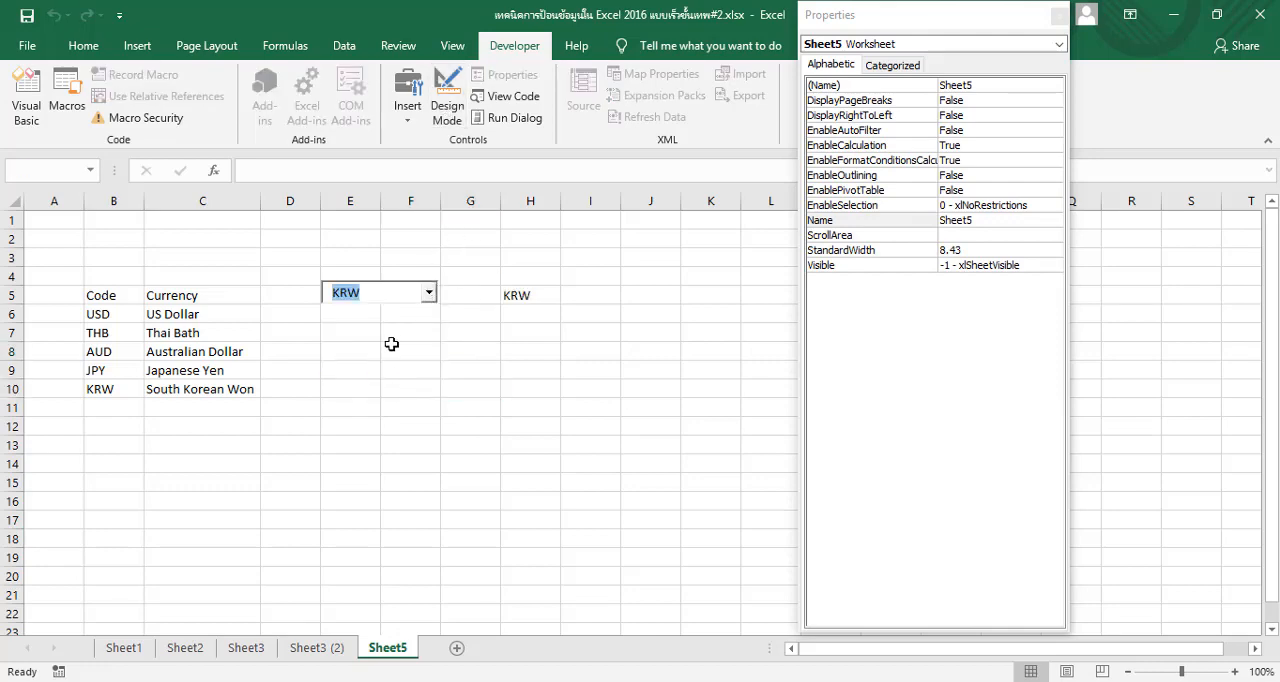
click(430, 293)
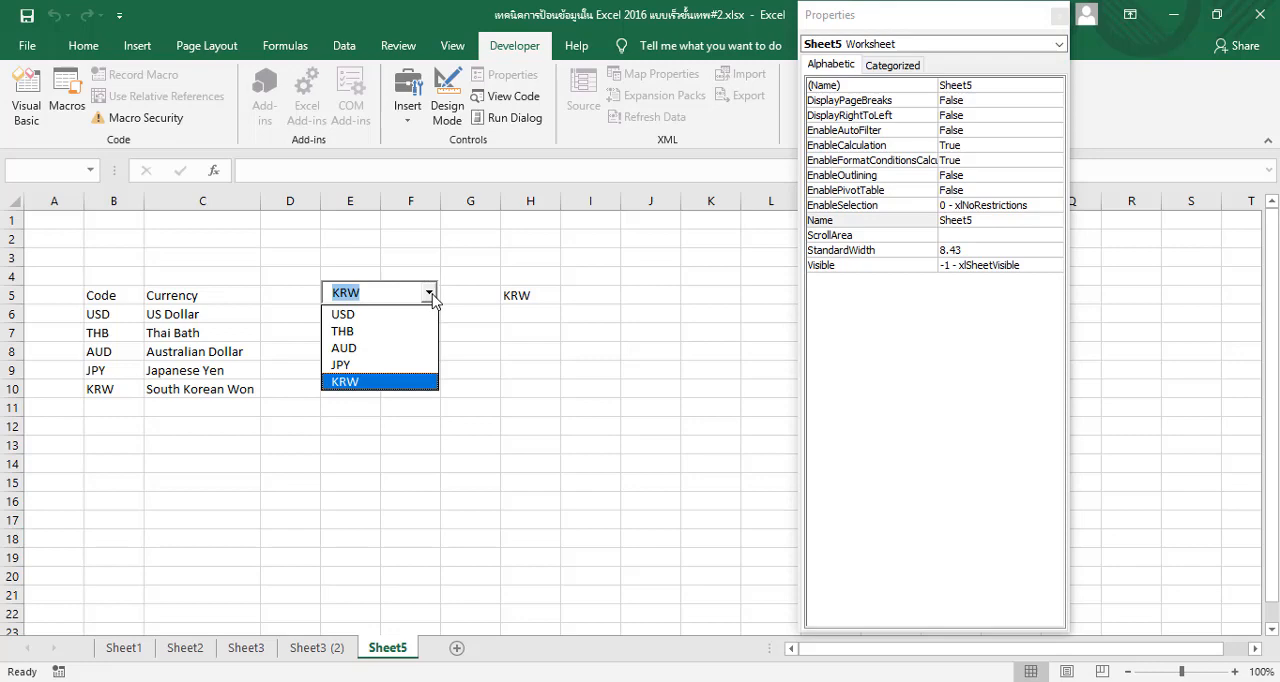
click(400, 349)
click(251, 461)
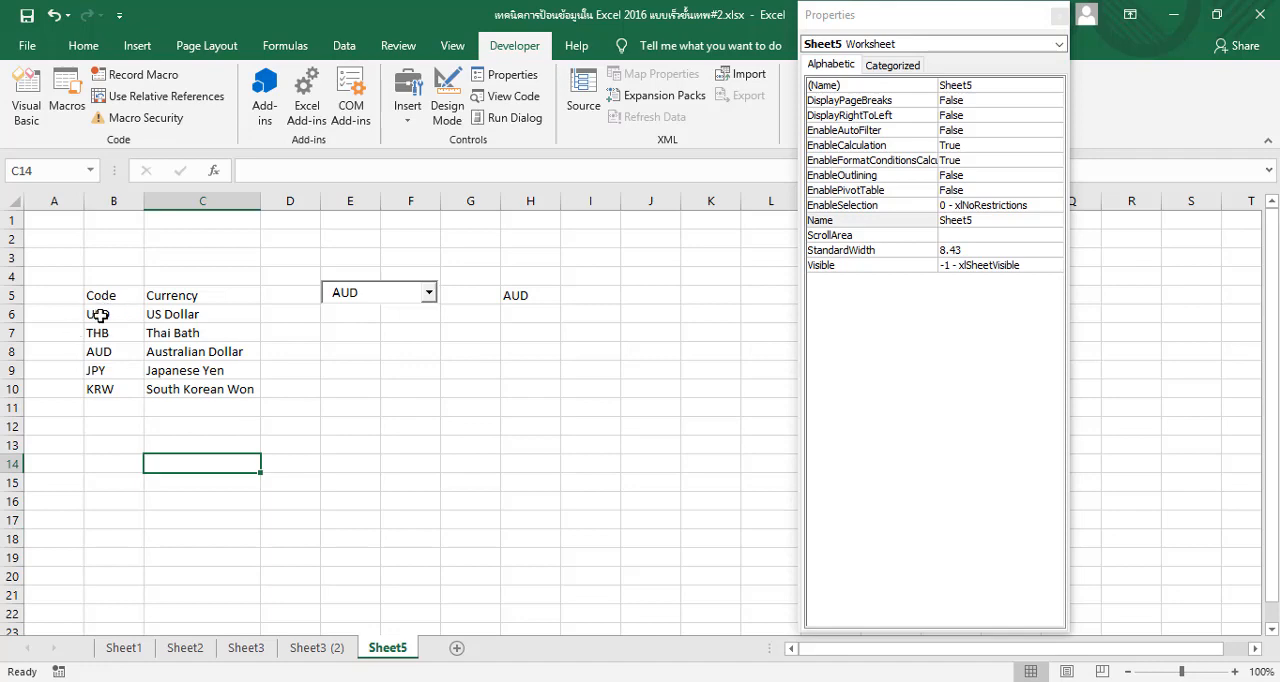
Insert a second ActiveX combo box below the first one, spanning cells E7 to G7
drag(100, 314, 206, 383)
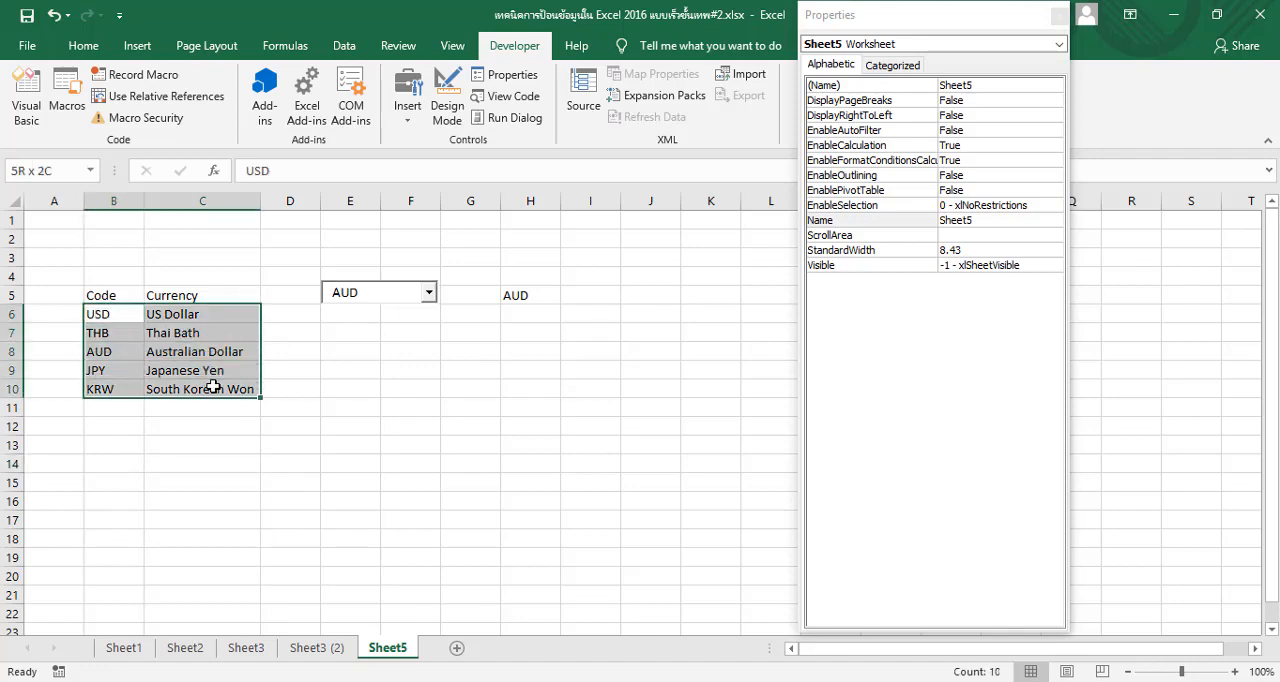
click(368, 410)
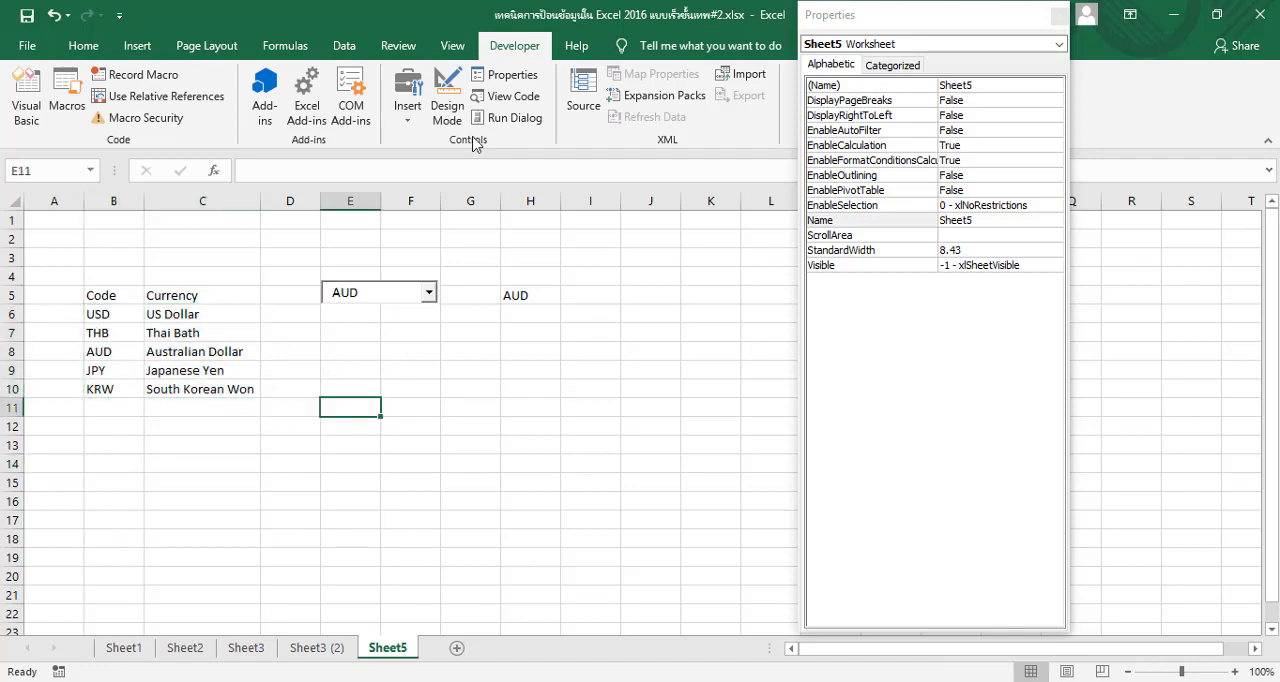
click(407, 110)
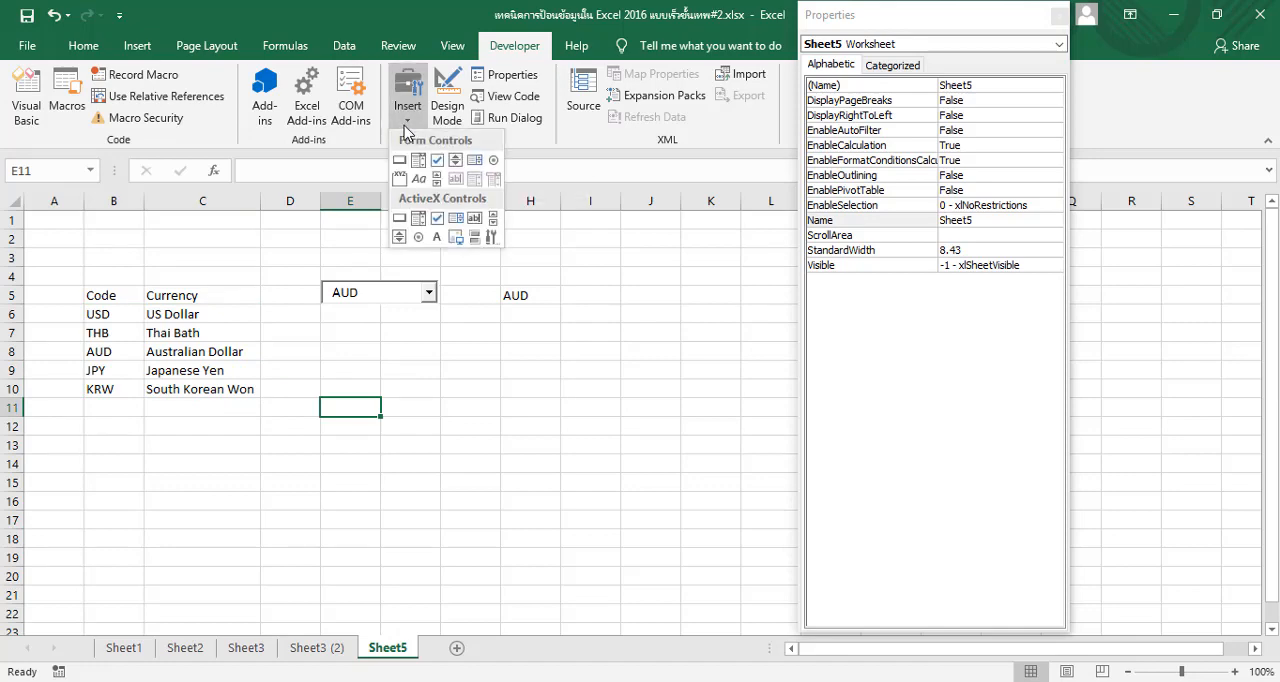
click(421, 225)
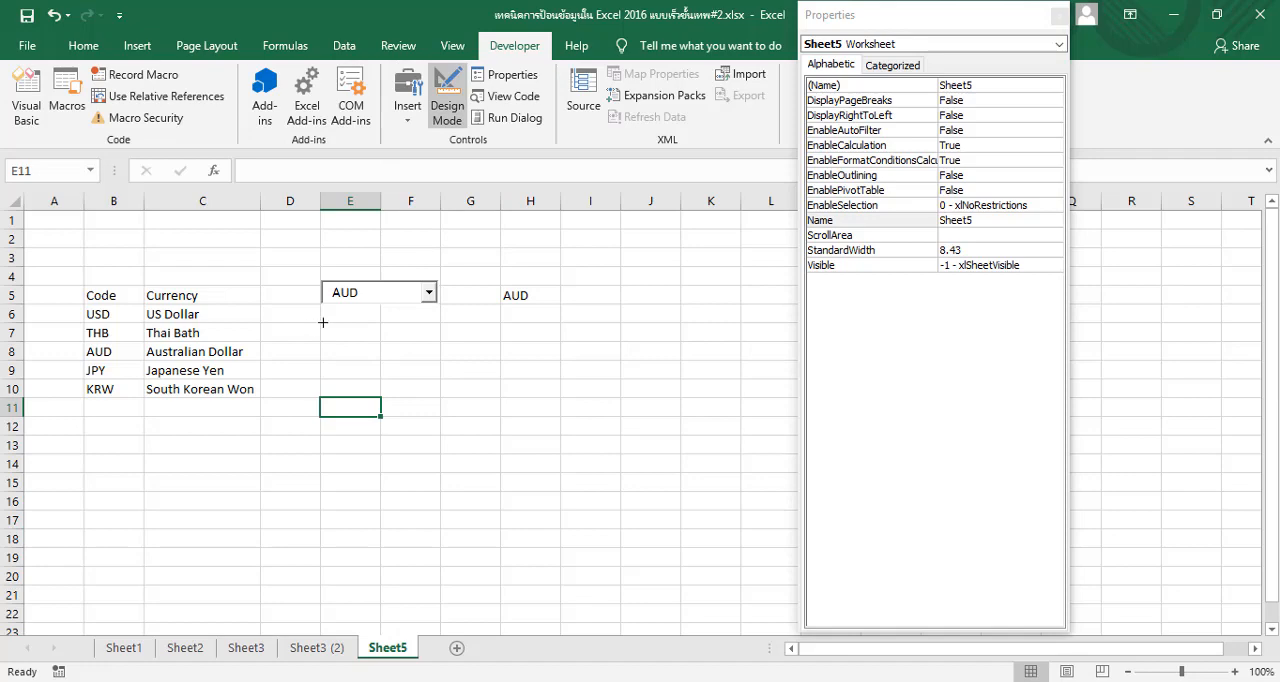
drag(319, 321, 500, 343)
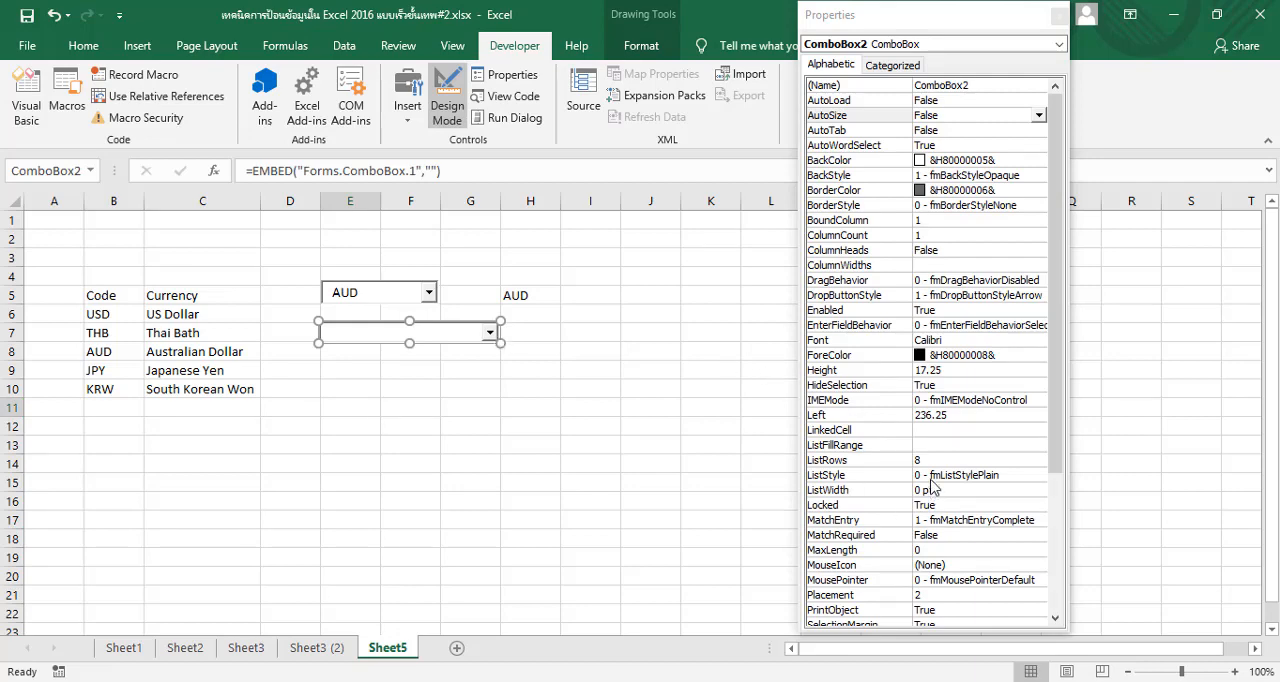
Set the second combo box's ListFillRange to B6:C10 and LinkedCell to H7, and choose KRW from its list outside Design Mode
click(936, 446)
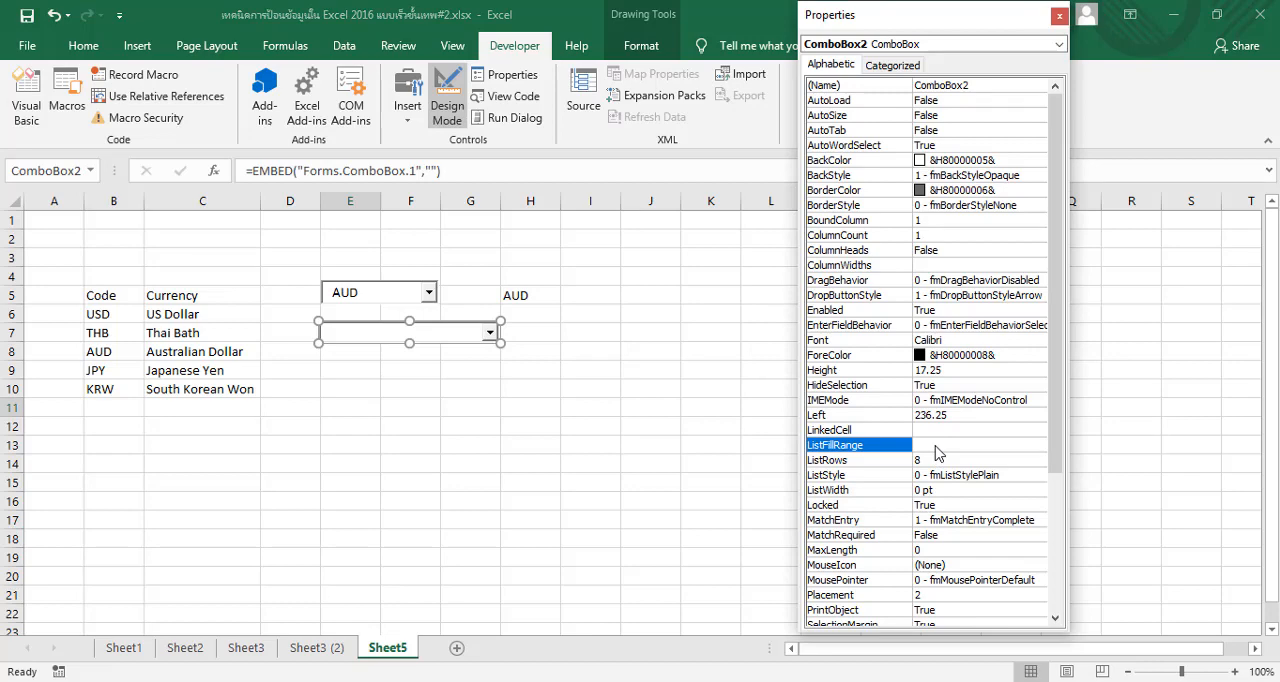
click(936, 446)
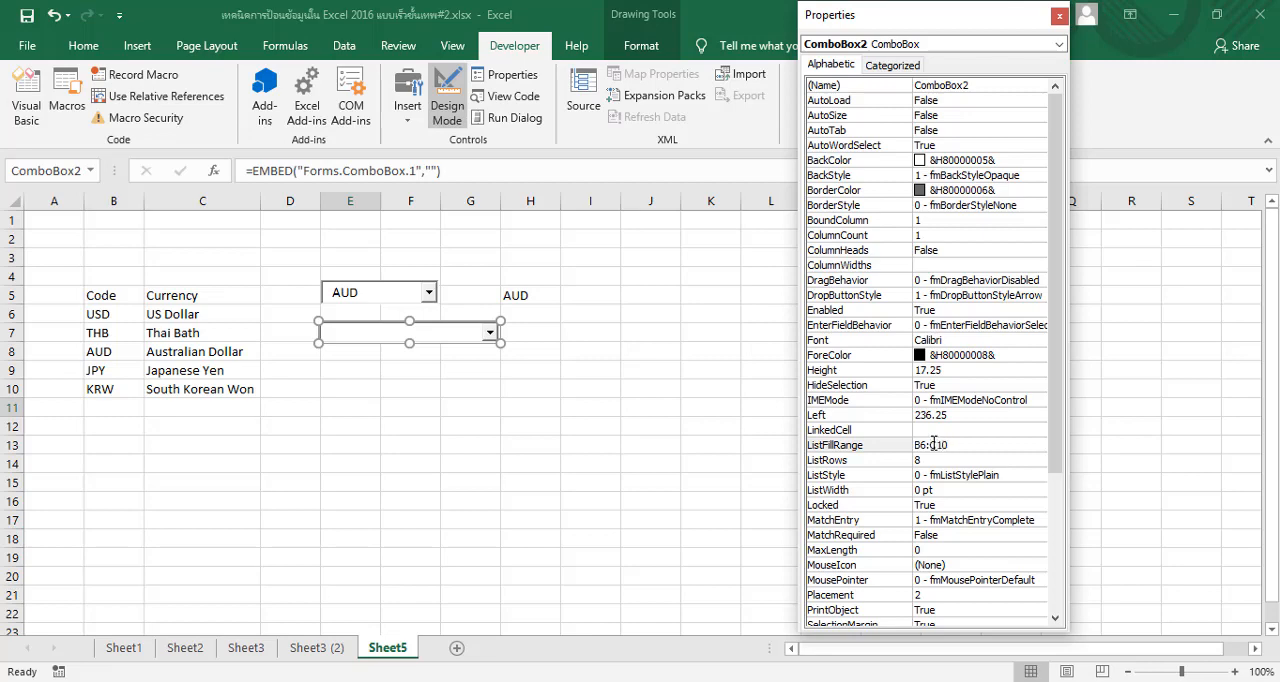
click(927, 432)
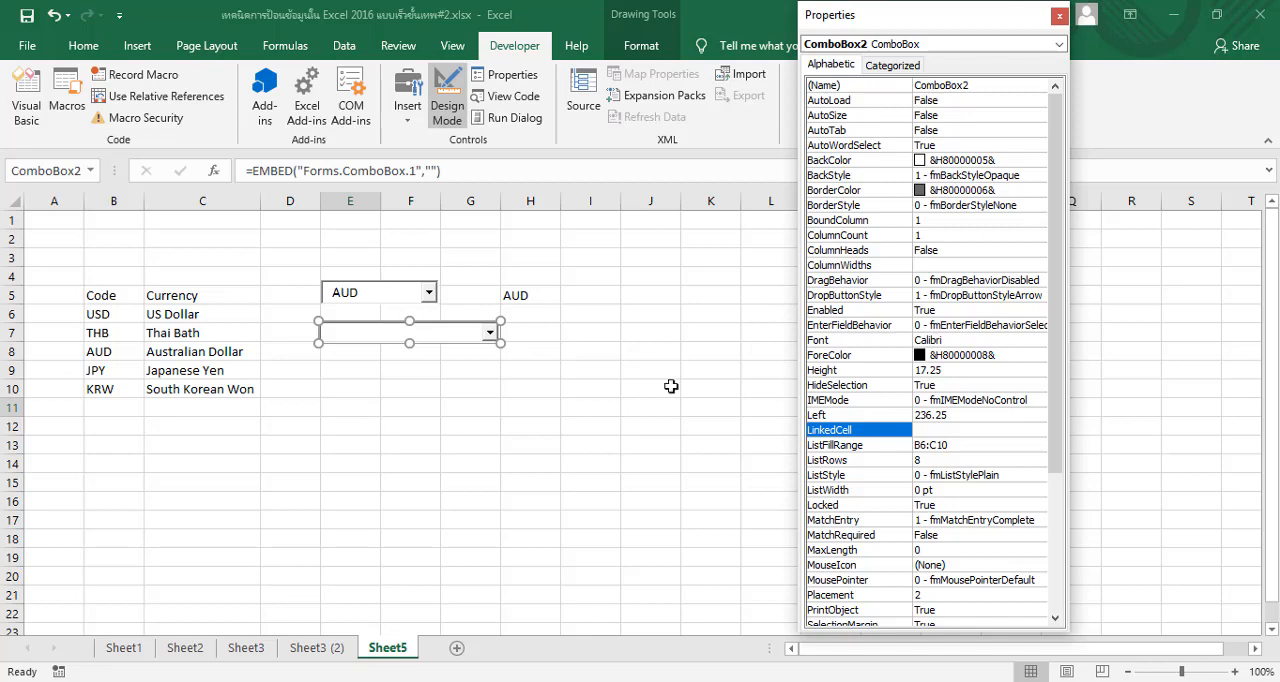
click(943, 433)
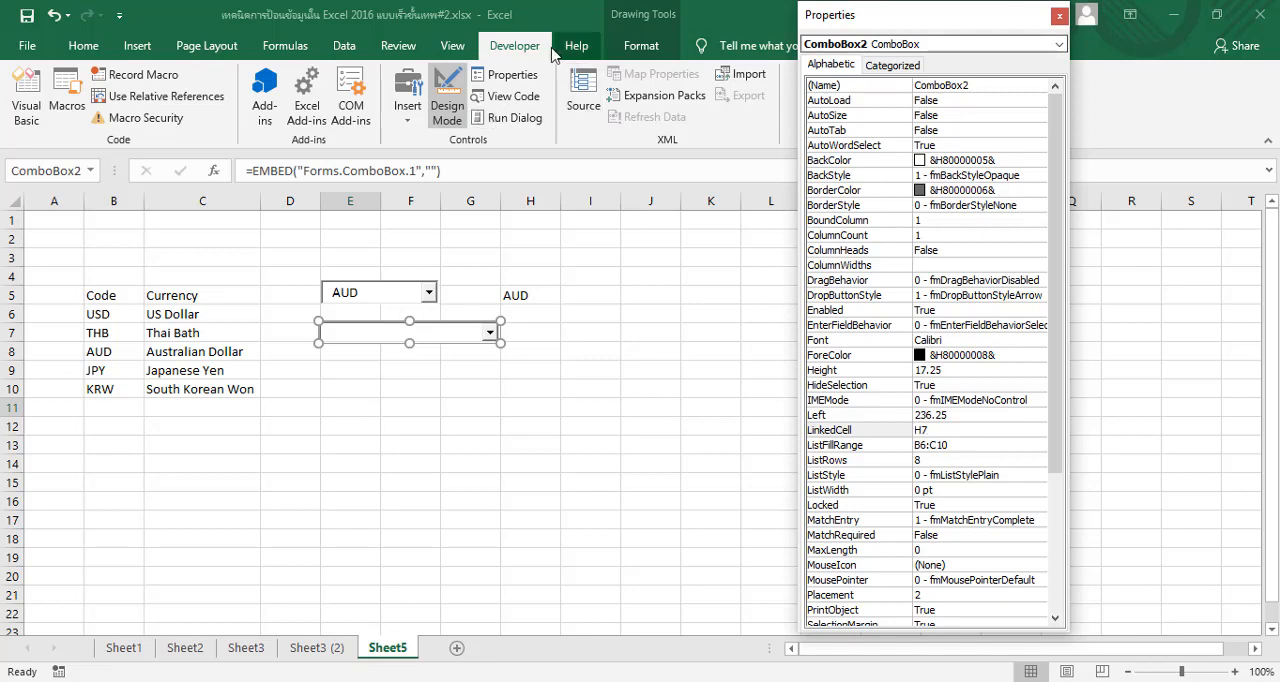
click(445, 97)
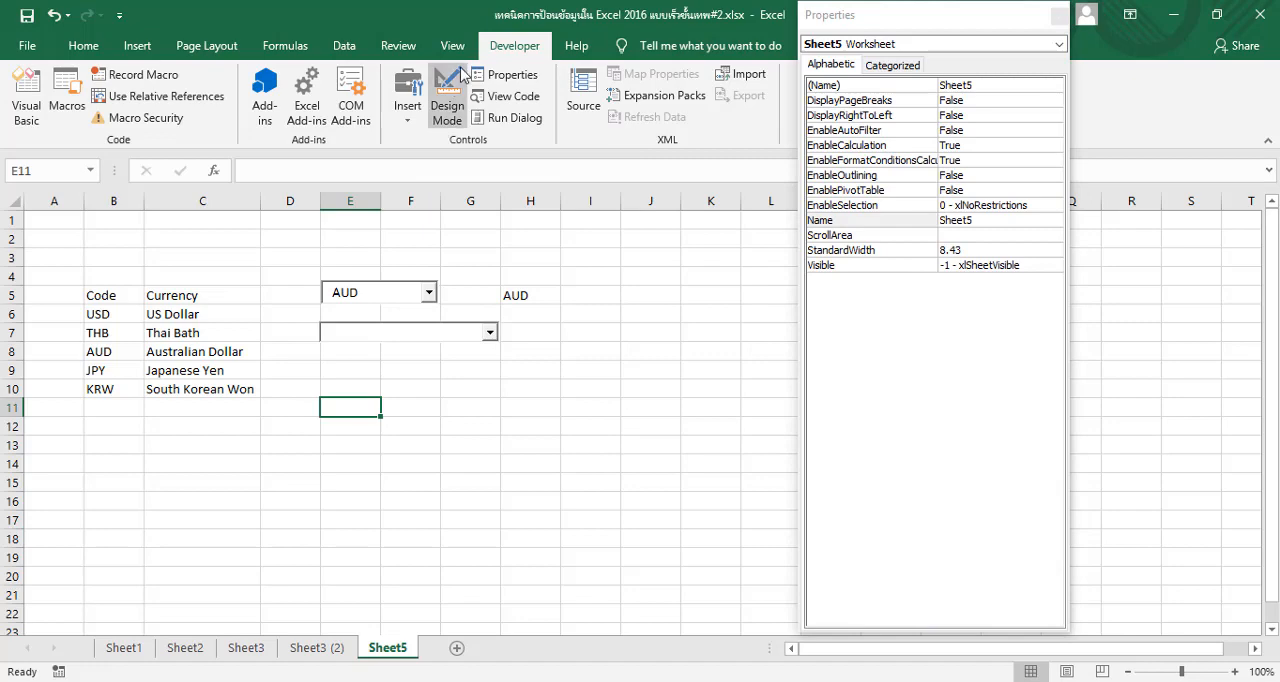
click(490, 333)
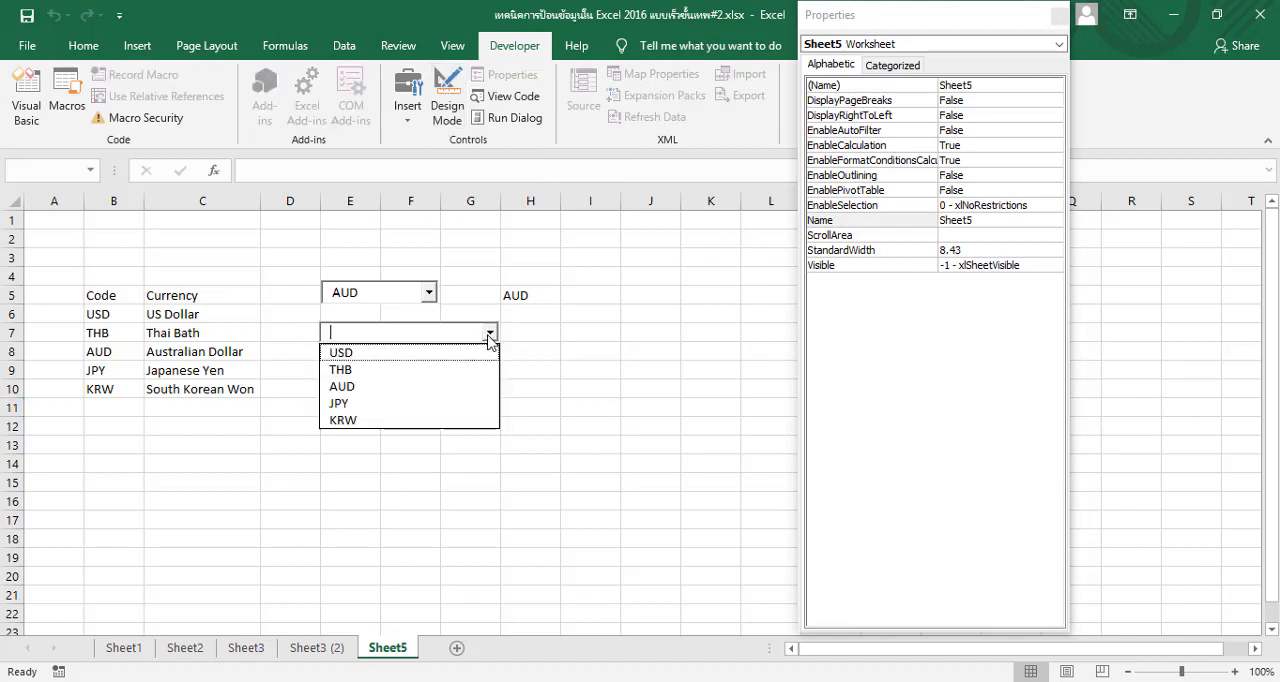
click(408, 420)
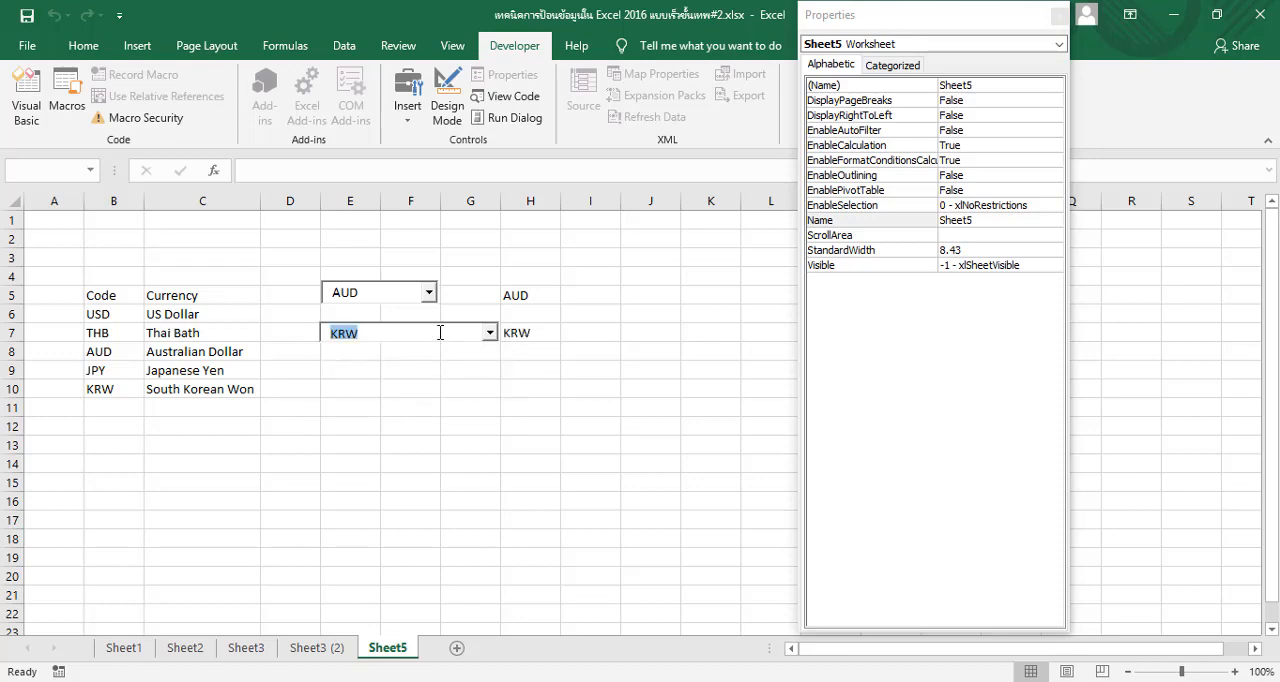
Set the second combo box's ColumnCount to 2 in Design Mode, and leave Design Mode
click(447, 106)
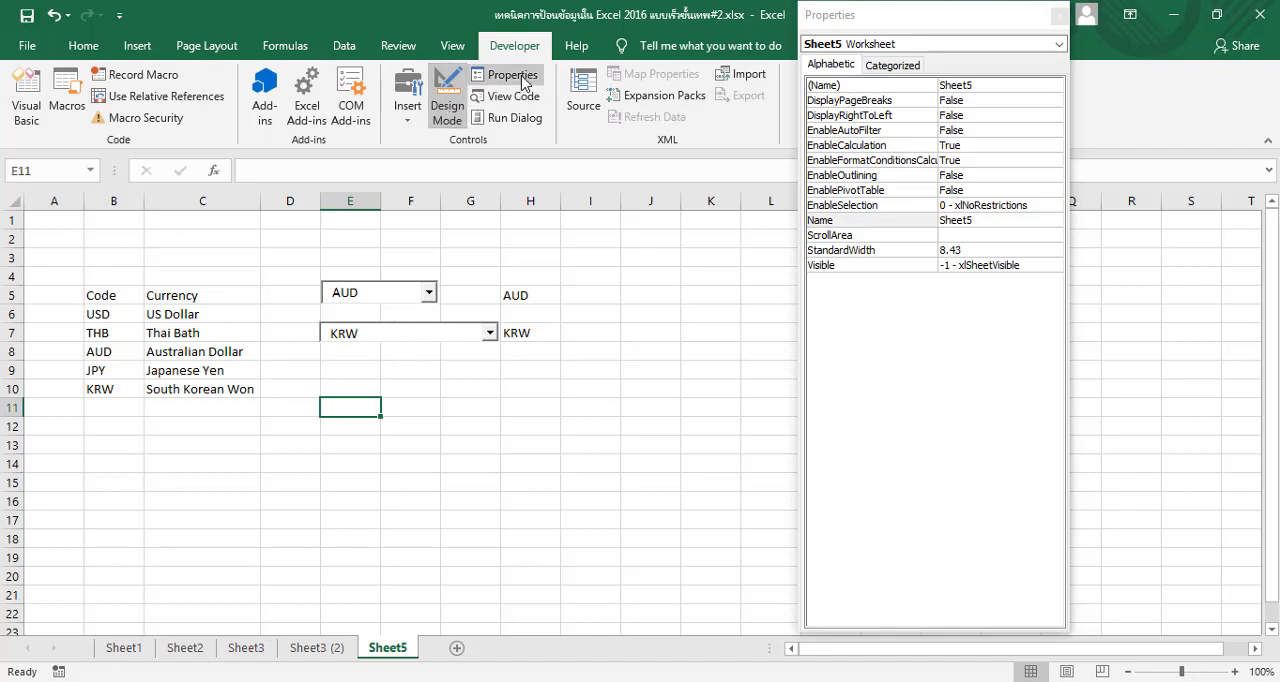
click(409, 334)
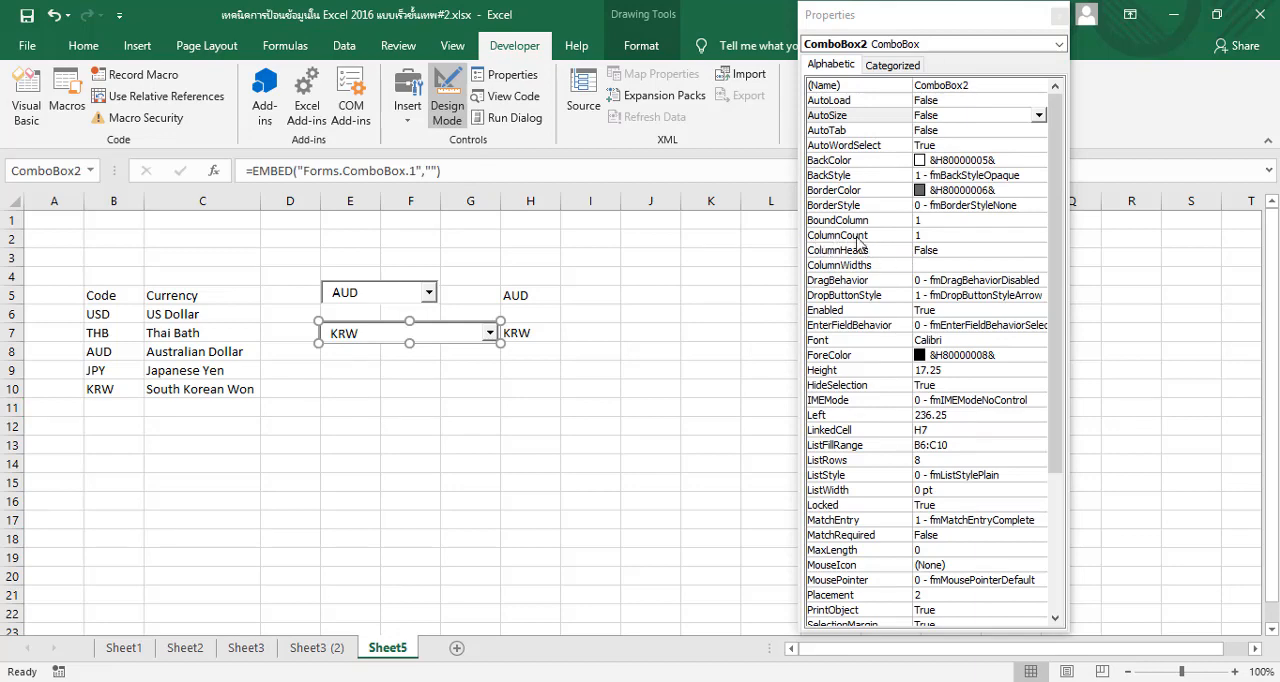
click(945, 234)
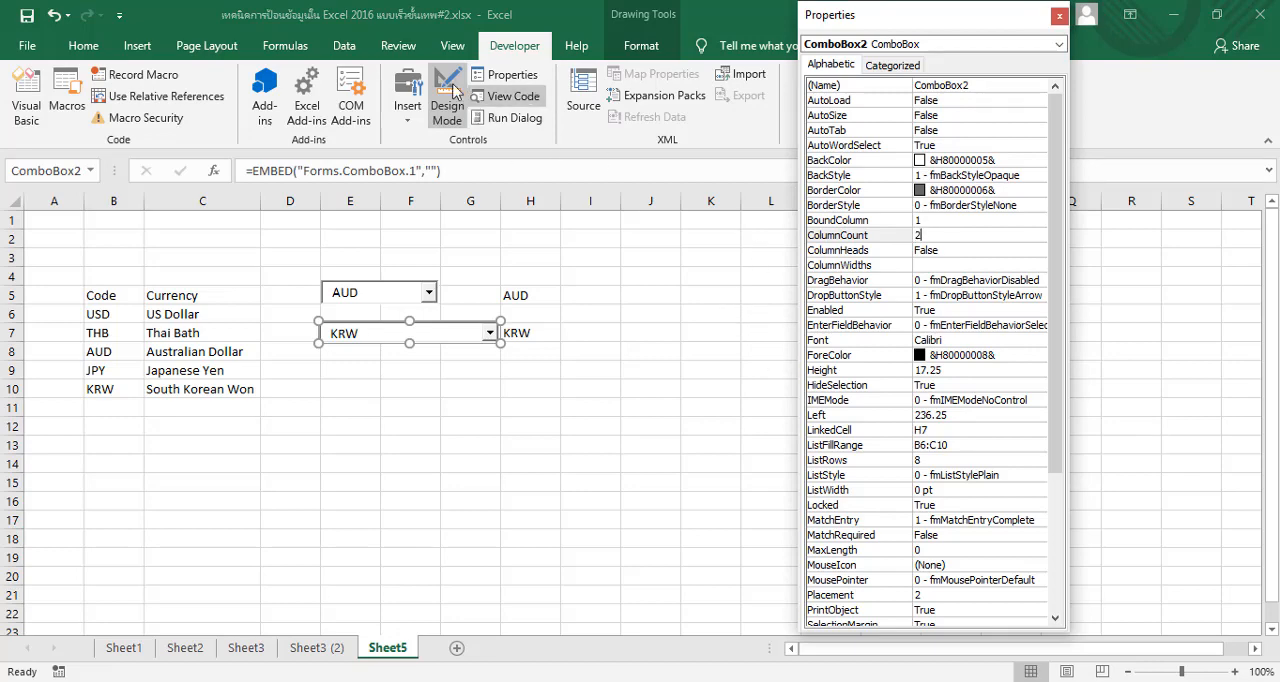
click(443, 108)
Choose USD from the second combo box's list and compare linked cell H7 with the Currency column
click(489, 333)
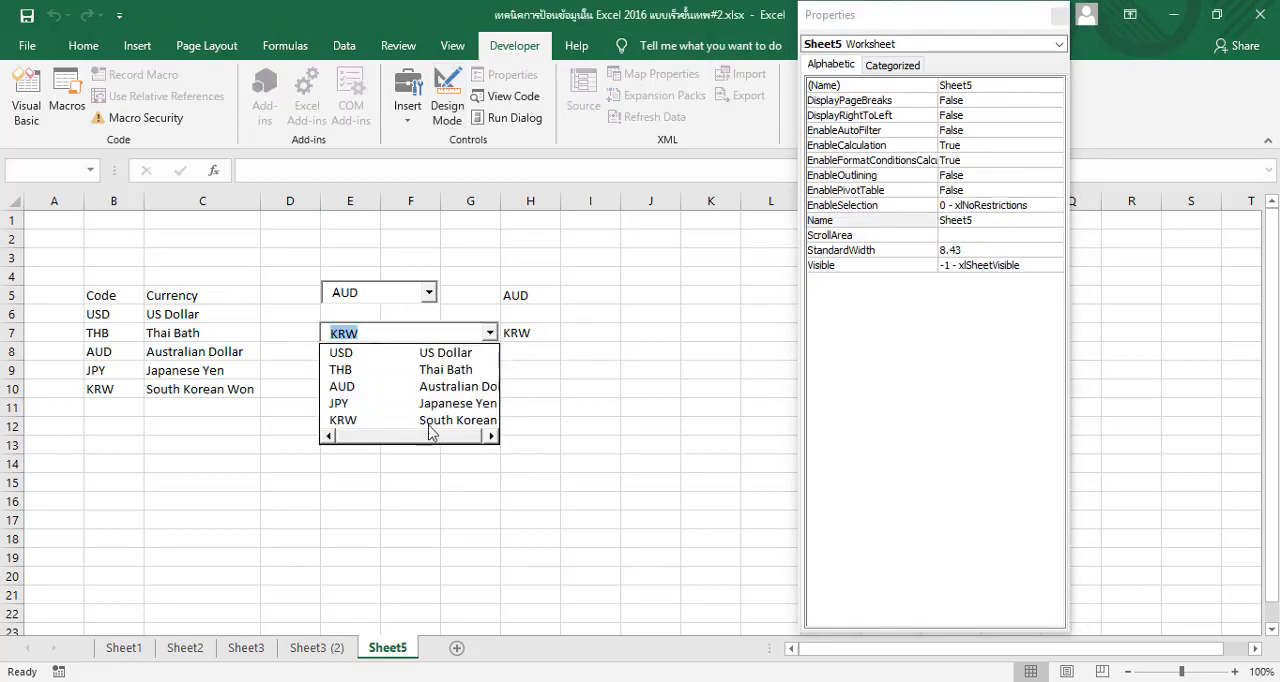
drag(433, 439, 461, 439)
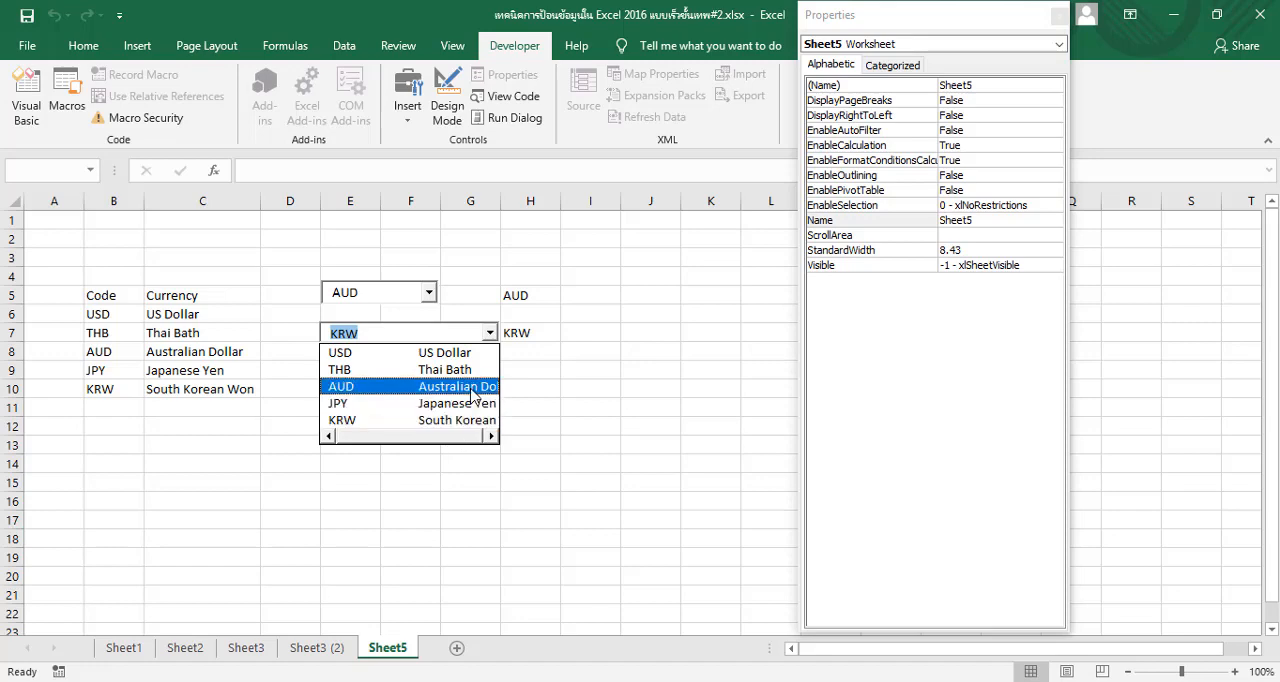
click(443, 353)
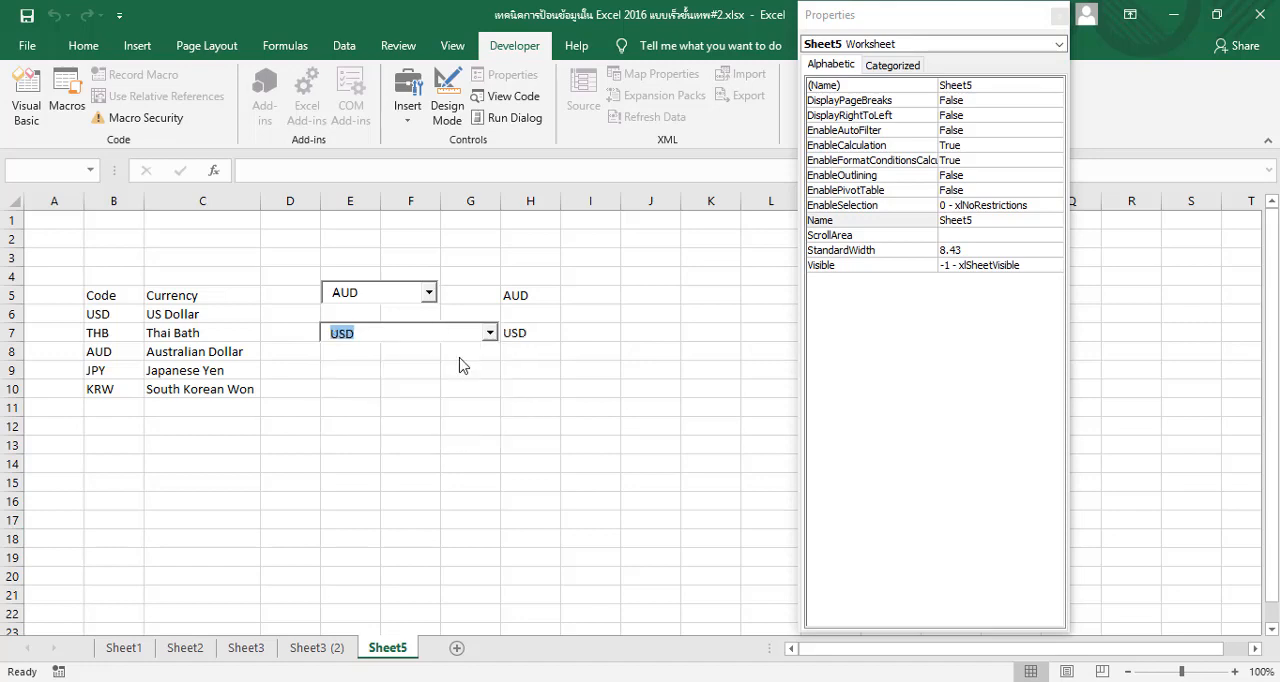
click(532, 337)
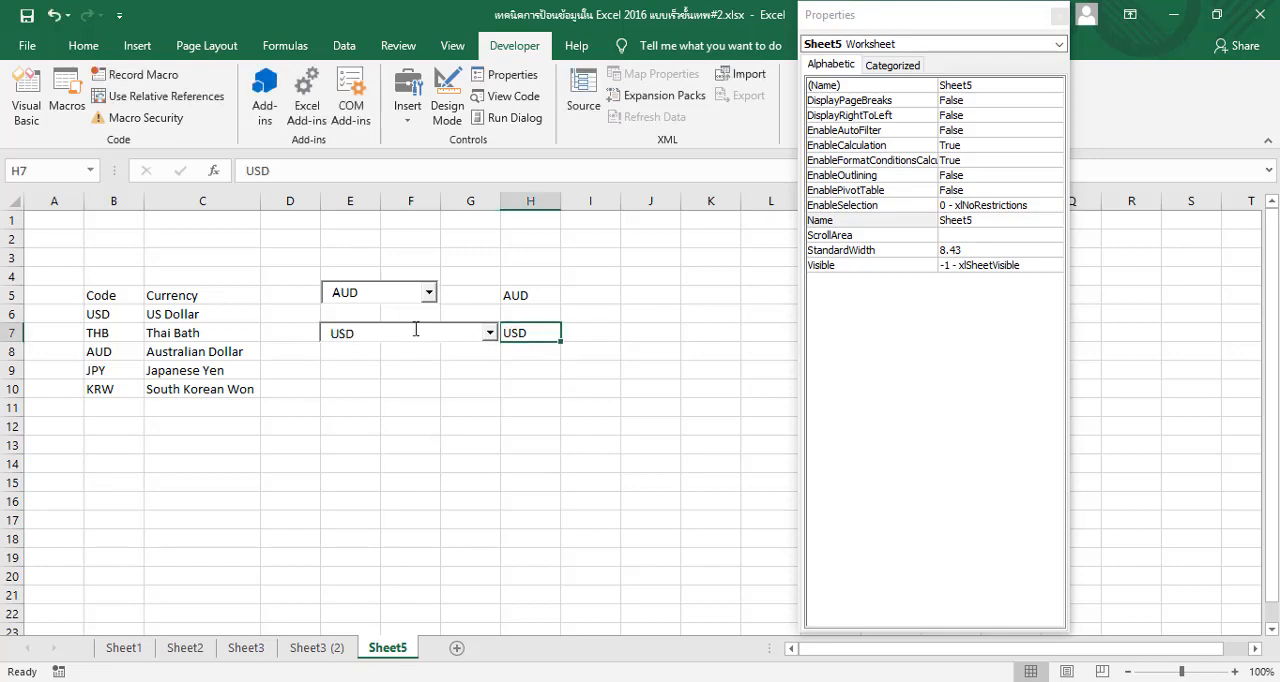
click(227, 393)
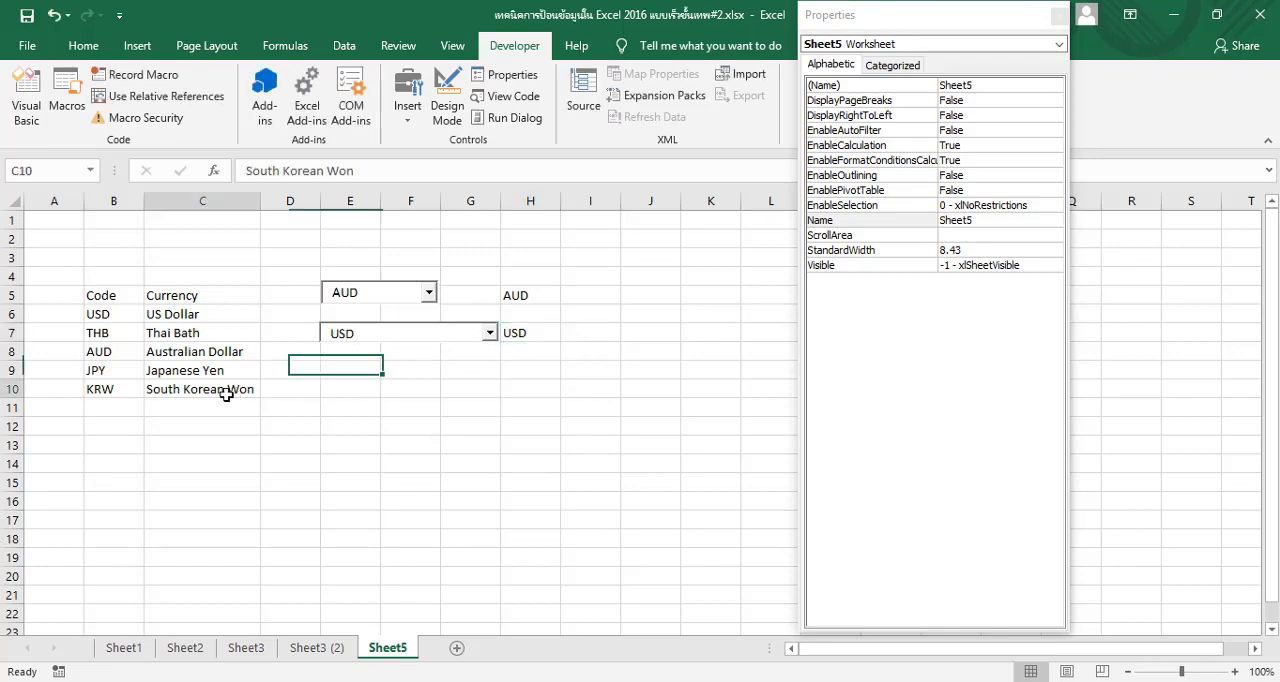
click(200, 297)
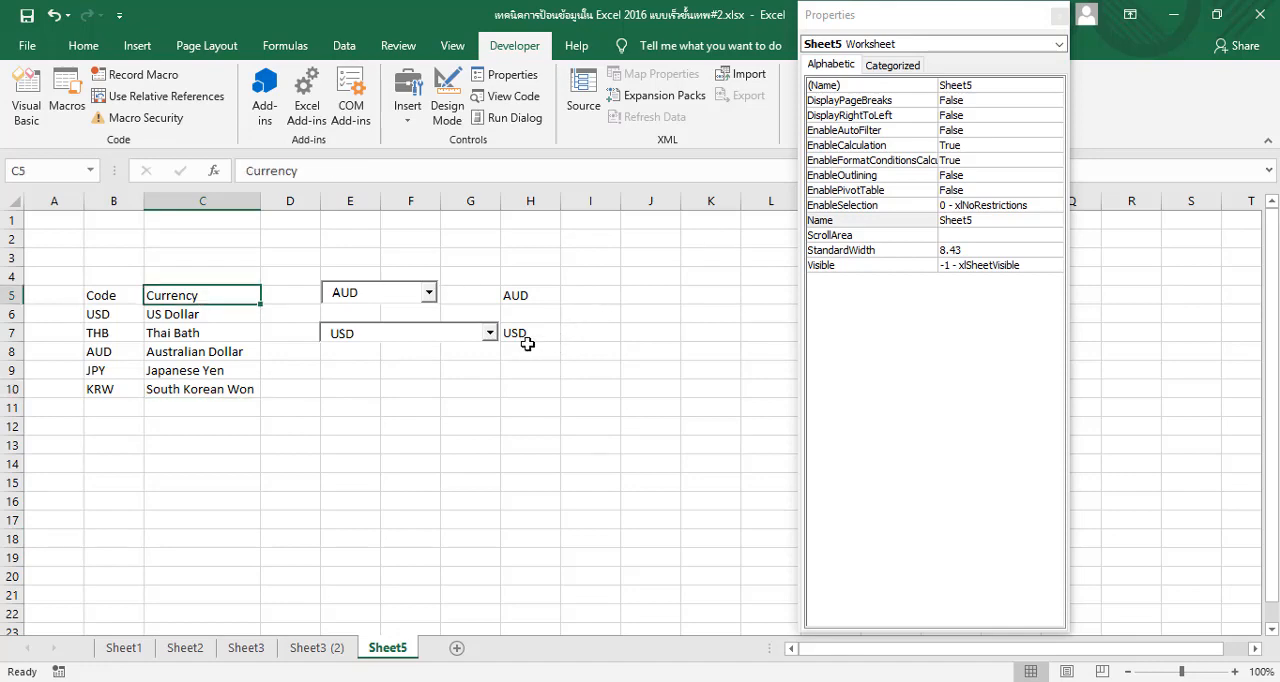
click(490, 335)
click(488, 349)
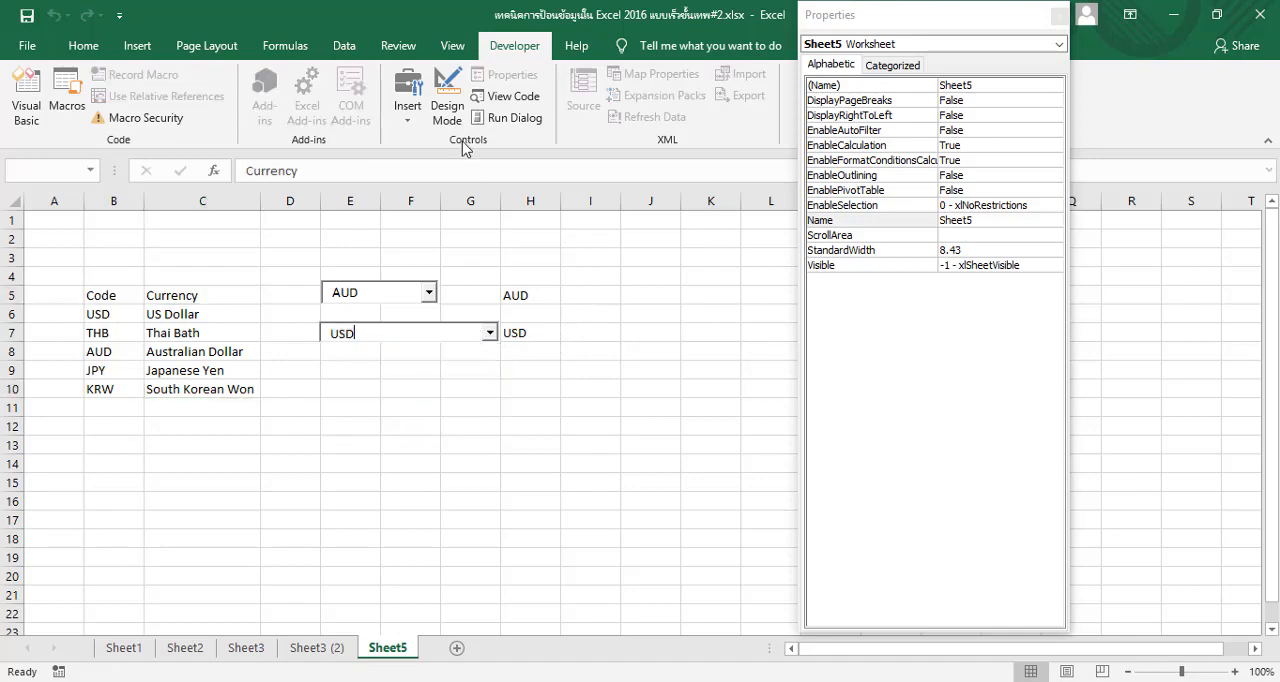
Set the second combo box's BoundColumn to 2 in Design Mode, and leave Design Mode
click(458, 88)
click(398, 338)
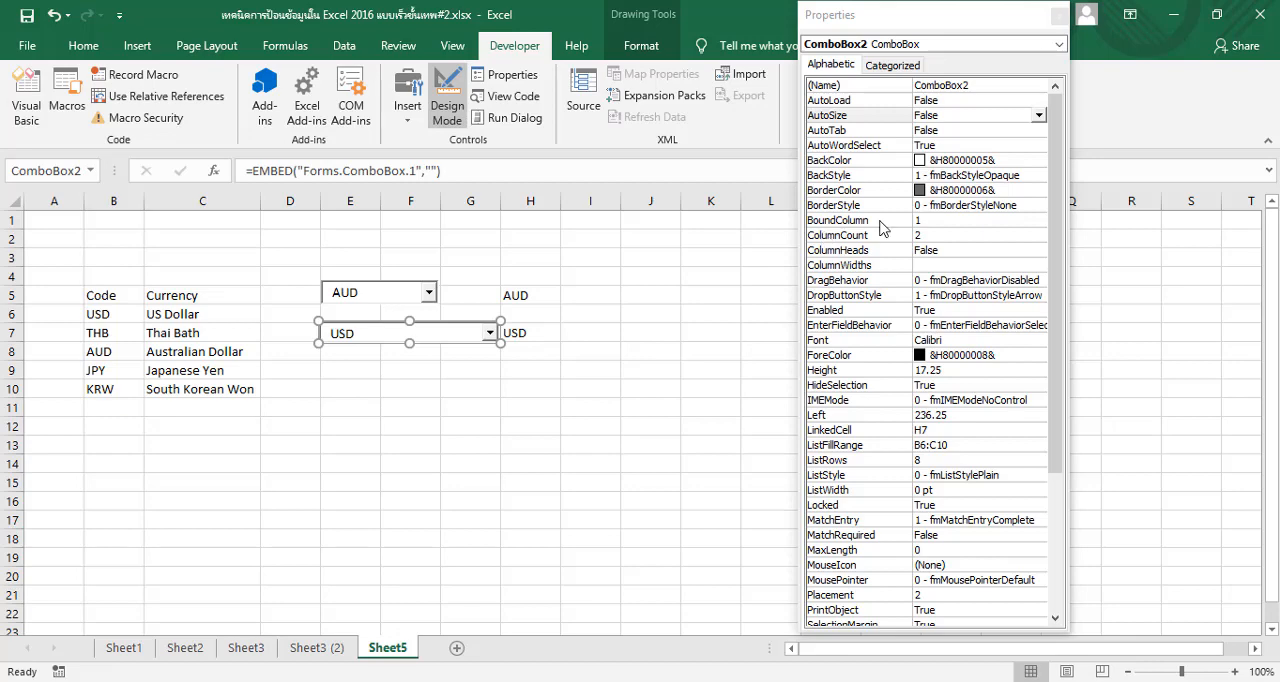
click(952, 220)
click(954, 219)
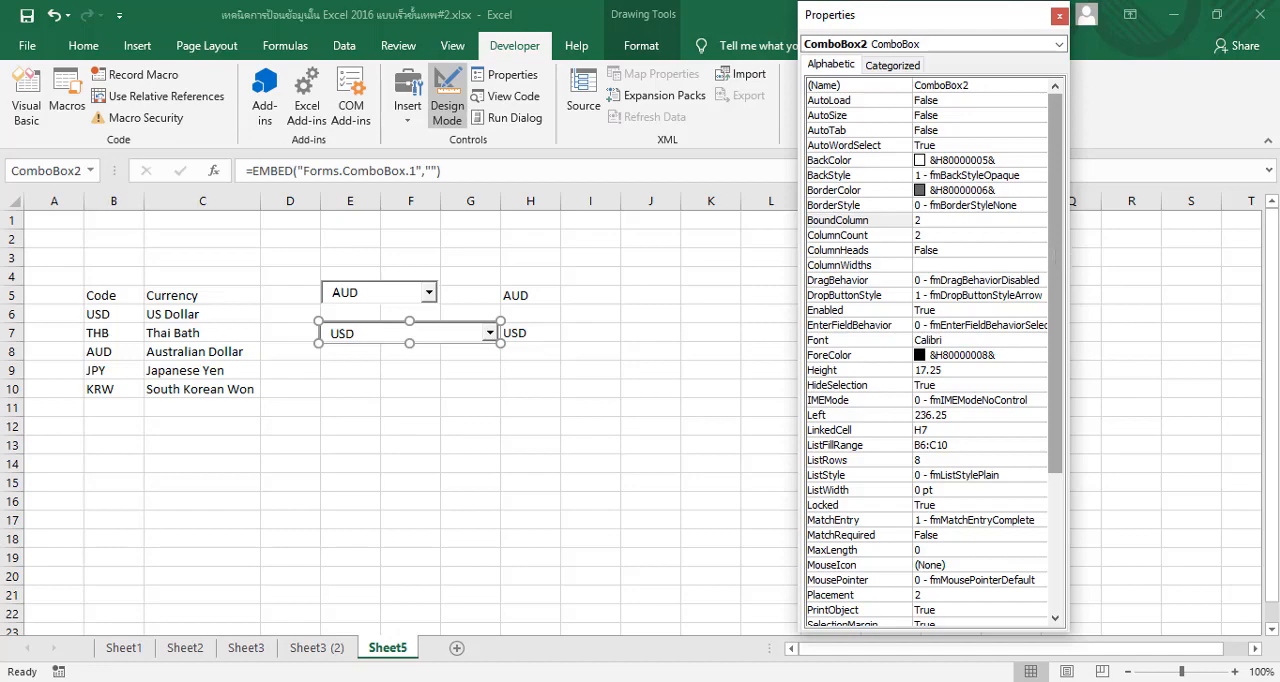
click(447, 100)
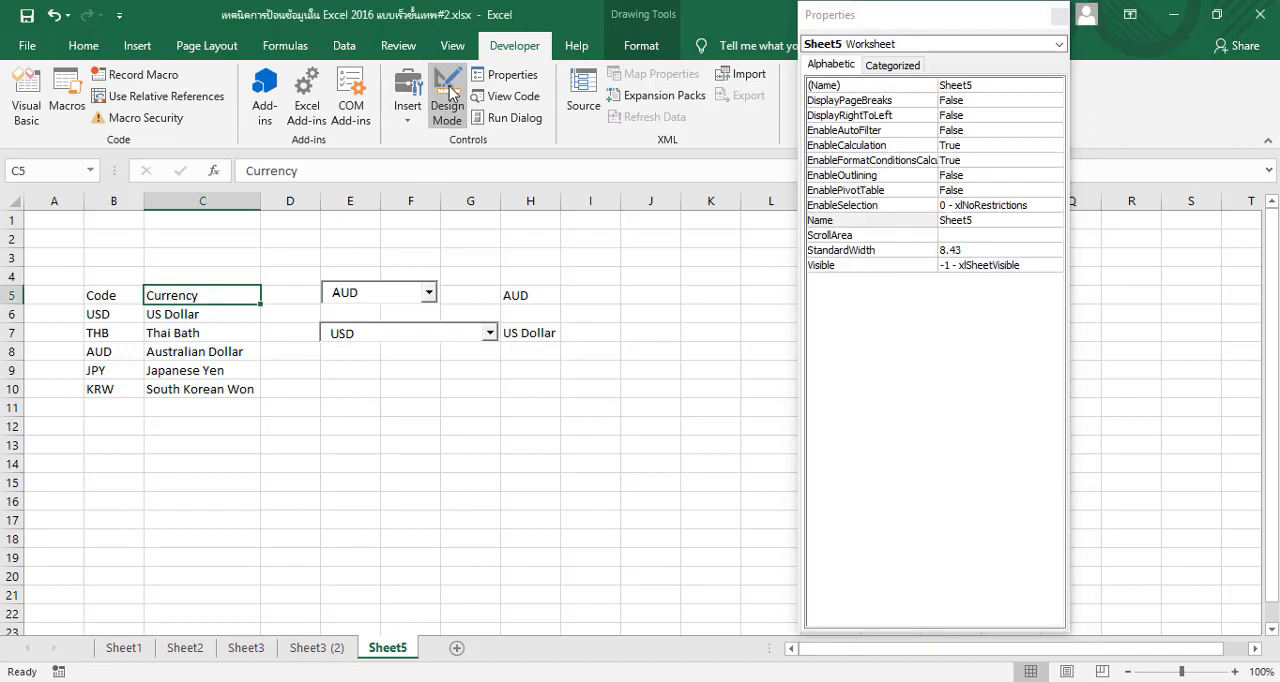
Choose KRW from the second combo box's list and compare linked cell H7 with the Currency column
click(489, 333)
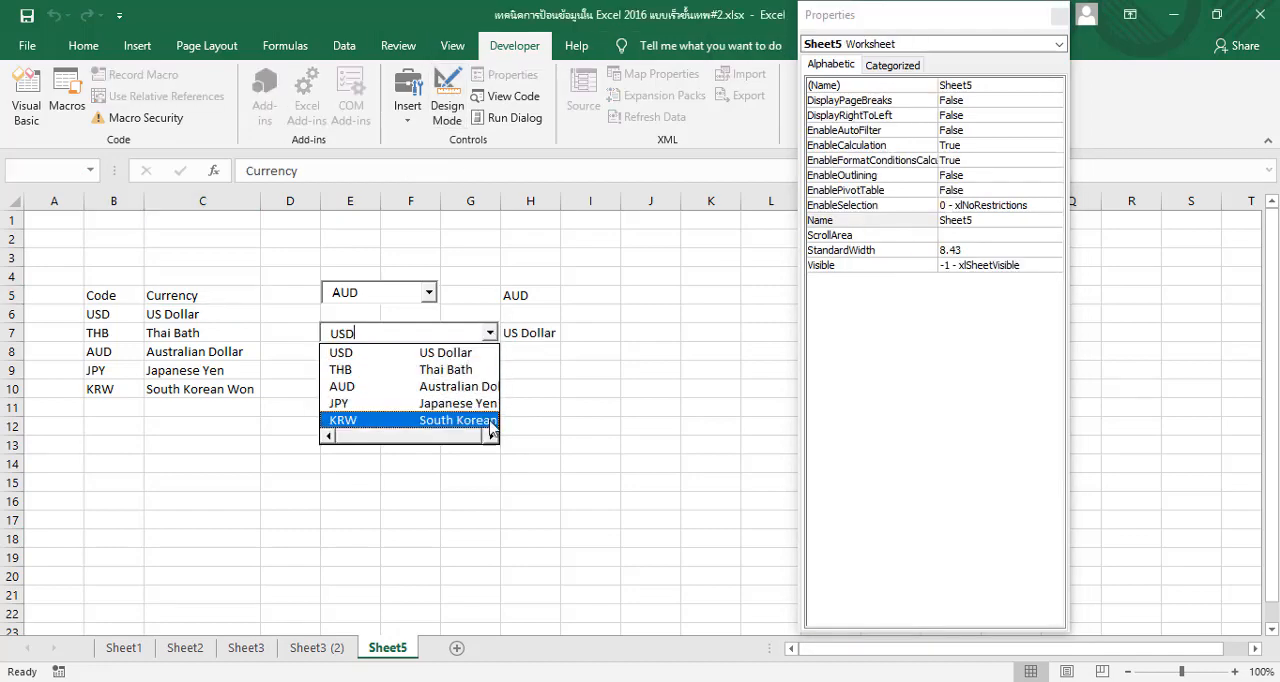
click(490, 421)
click(489, 333)
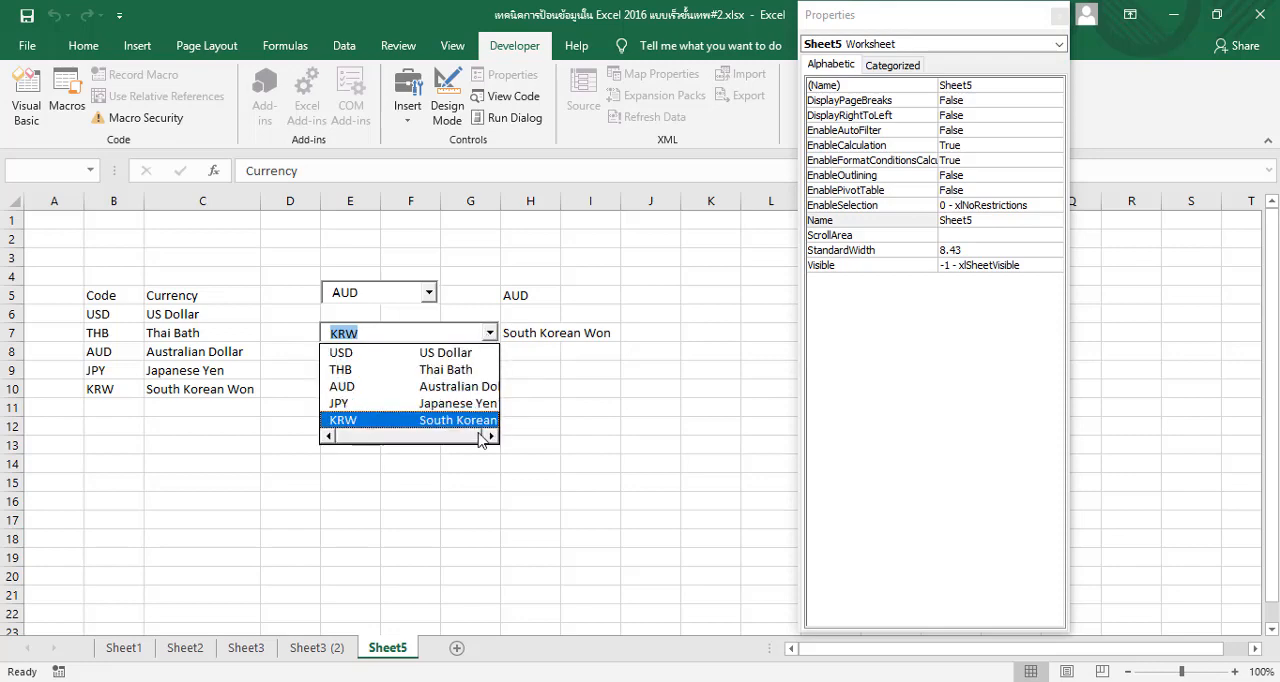
click(466, 420)
click(489, 369)
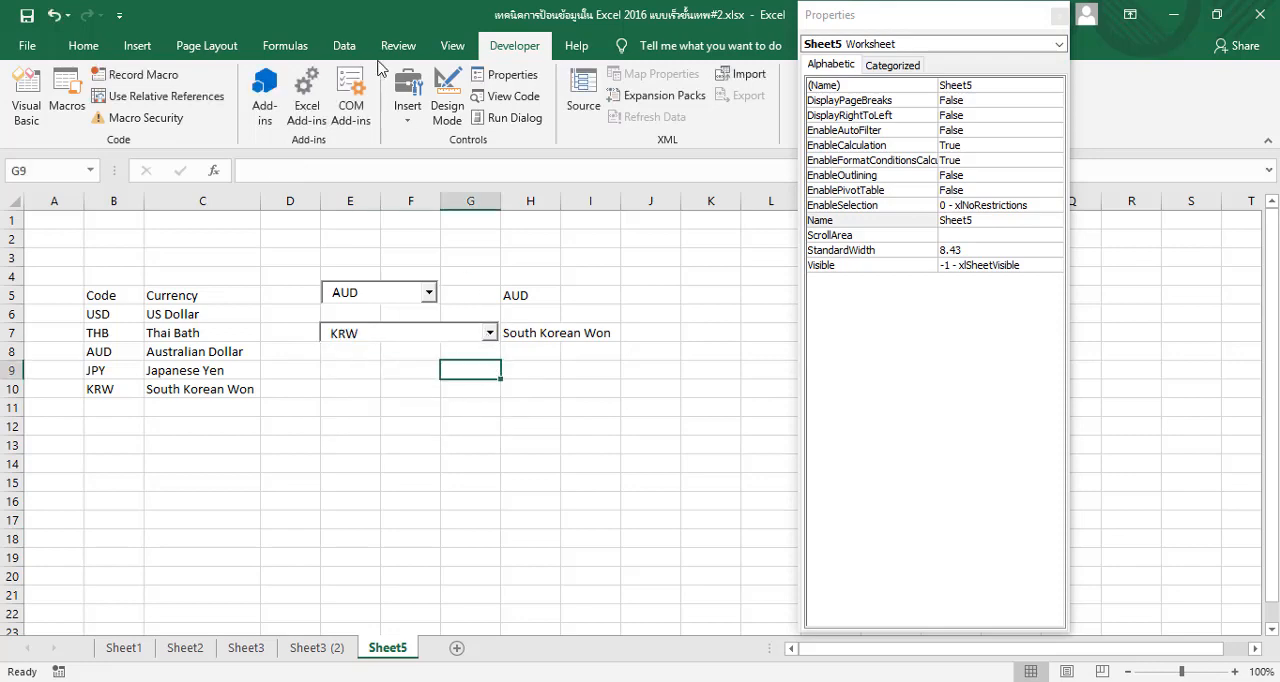
Turn on Design Mode and shift the second combo box along row 7 so it starts in column D
click(447, 98)
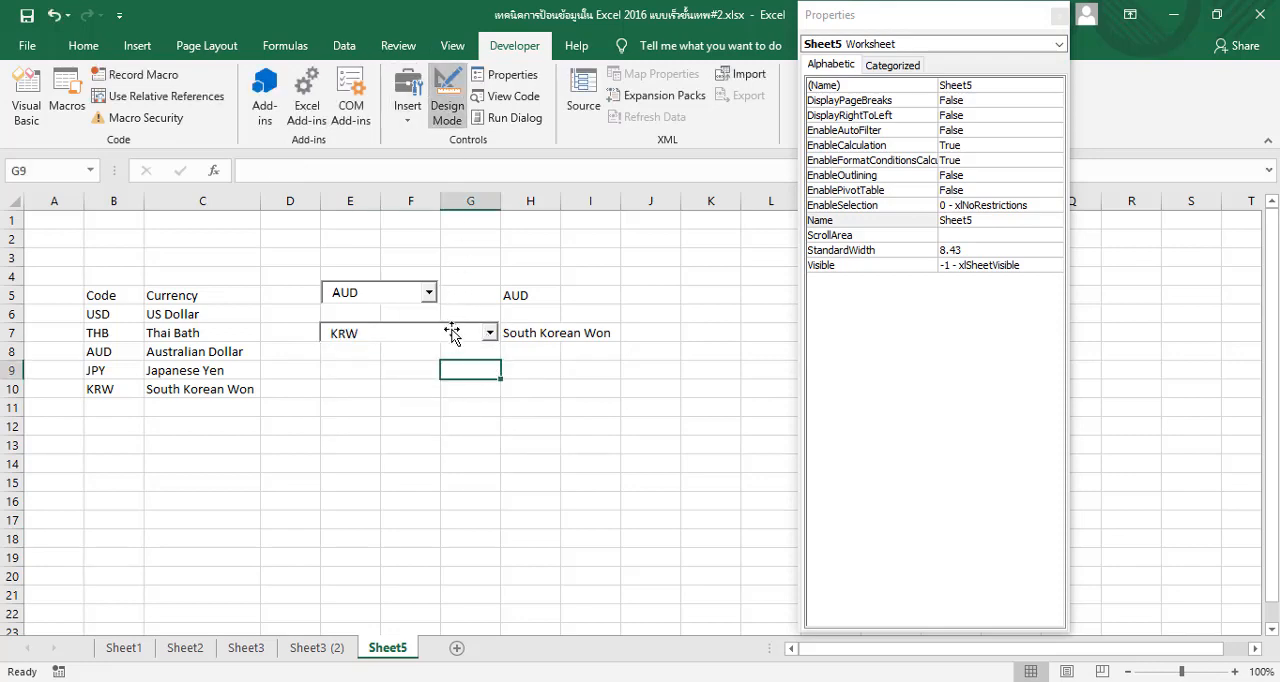
drag(452, 333, 420, 330)
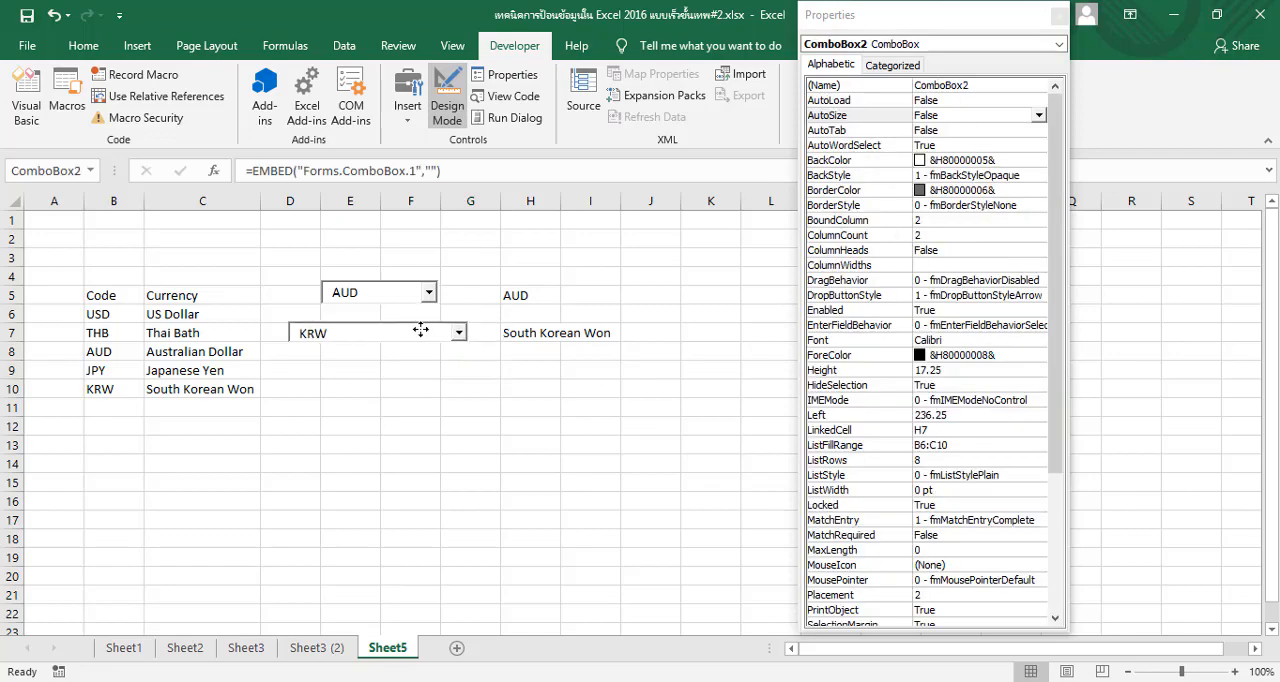
double_click(423, 290)
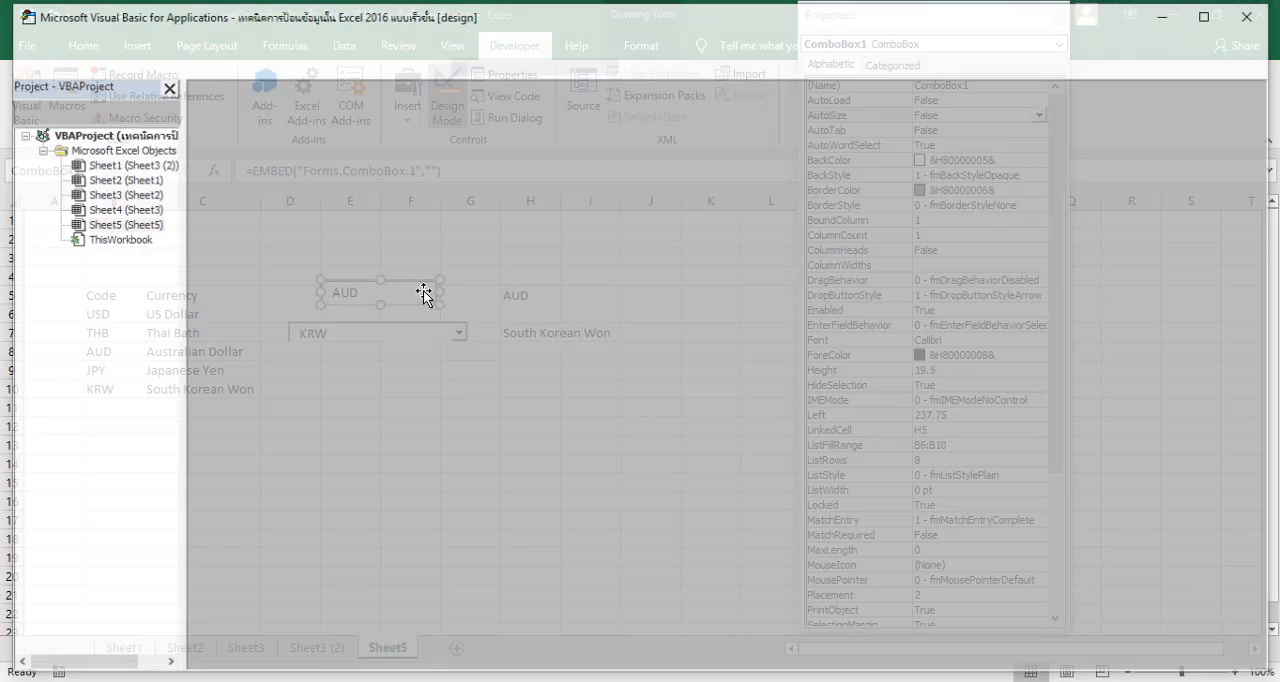
click(1076, 121)
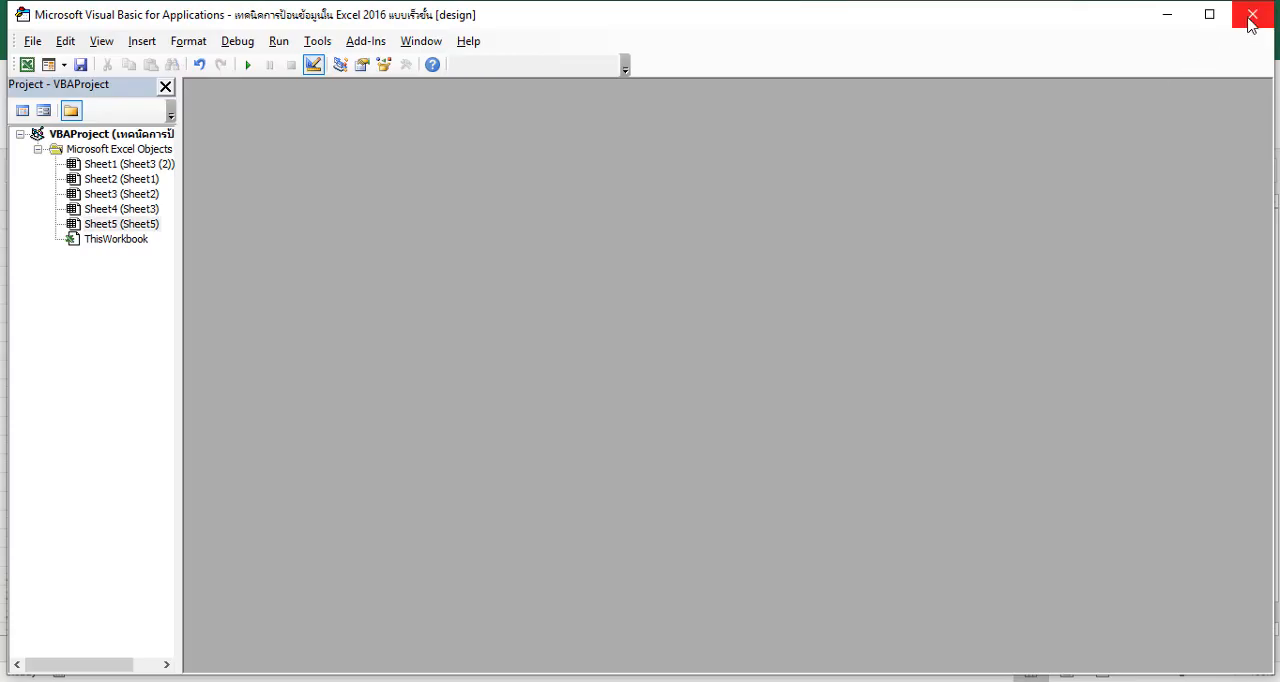
click(1252, 14)
Shift the first combo box into column D, aligned with the start of the second one, and leave Design Mode
drag(391, 294, 362, 294)
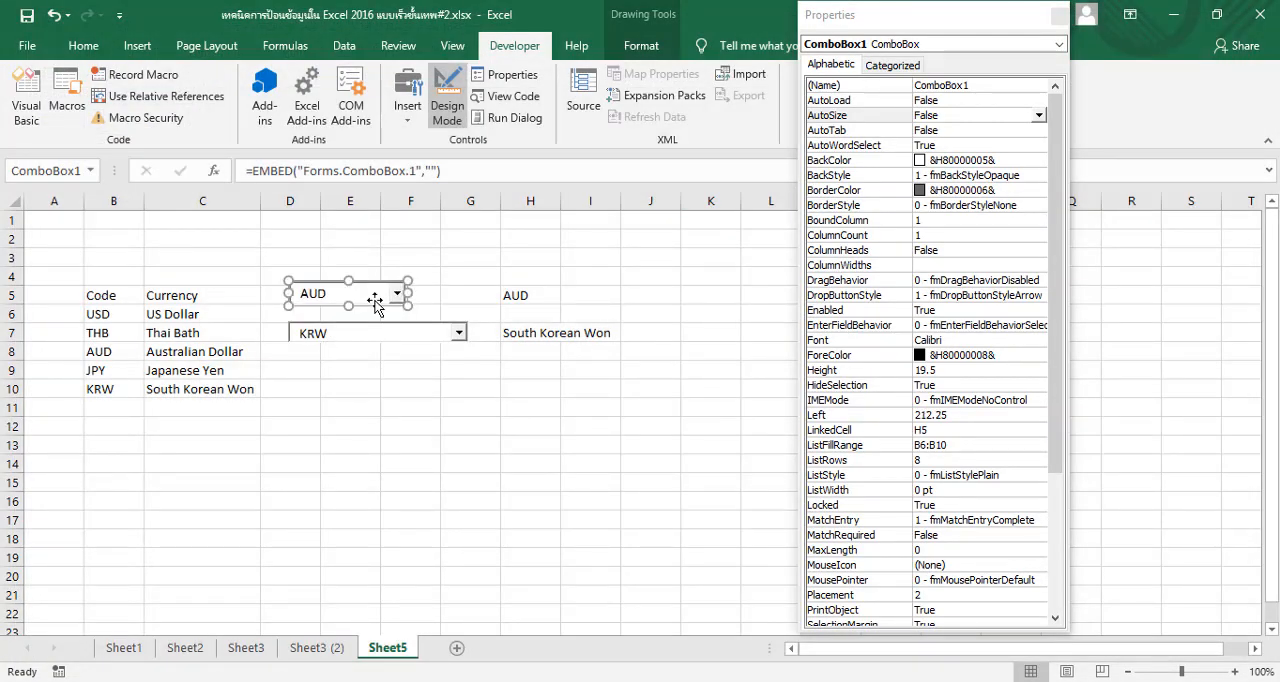
click(455, 387)
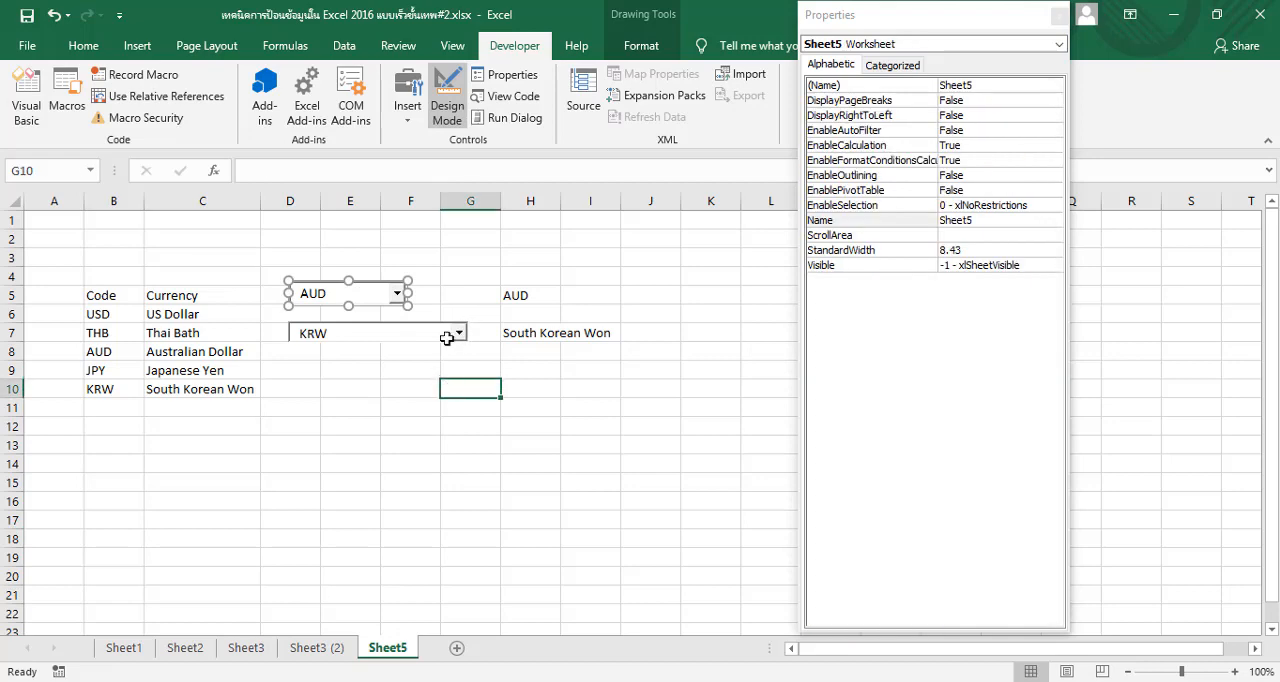
click(447, 83)
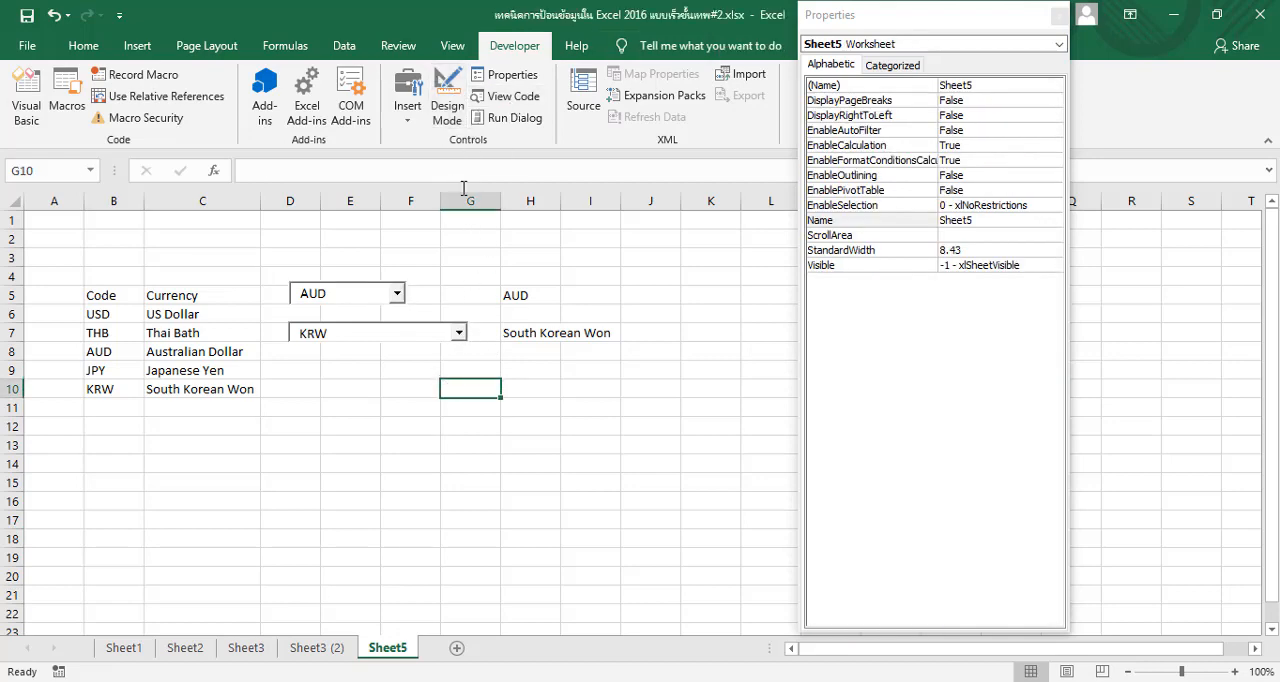
Choose KRW and then AUD from the second combo box's list, examining how its two columns fit
click(458, 334)
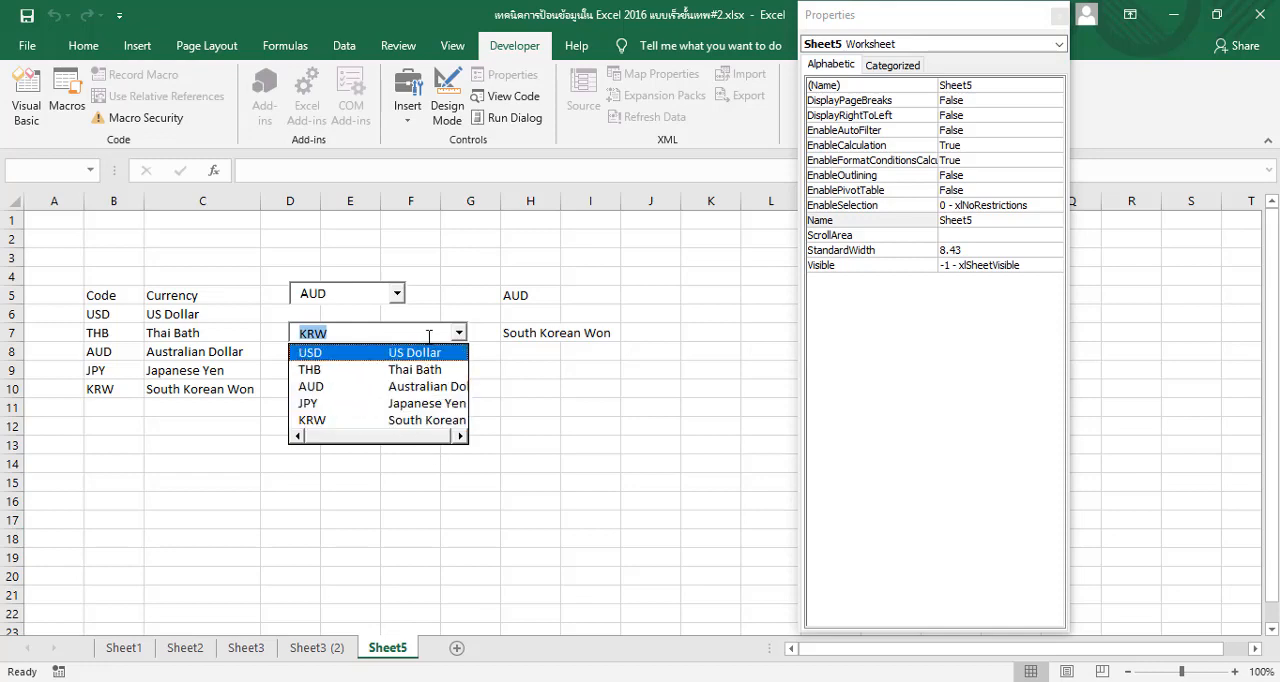
click(405, 420)
click(457, 332)
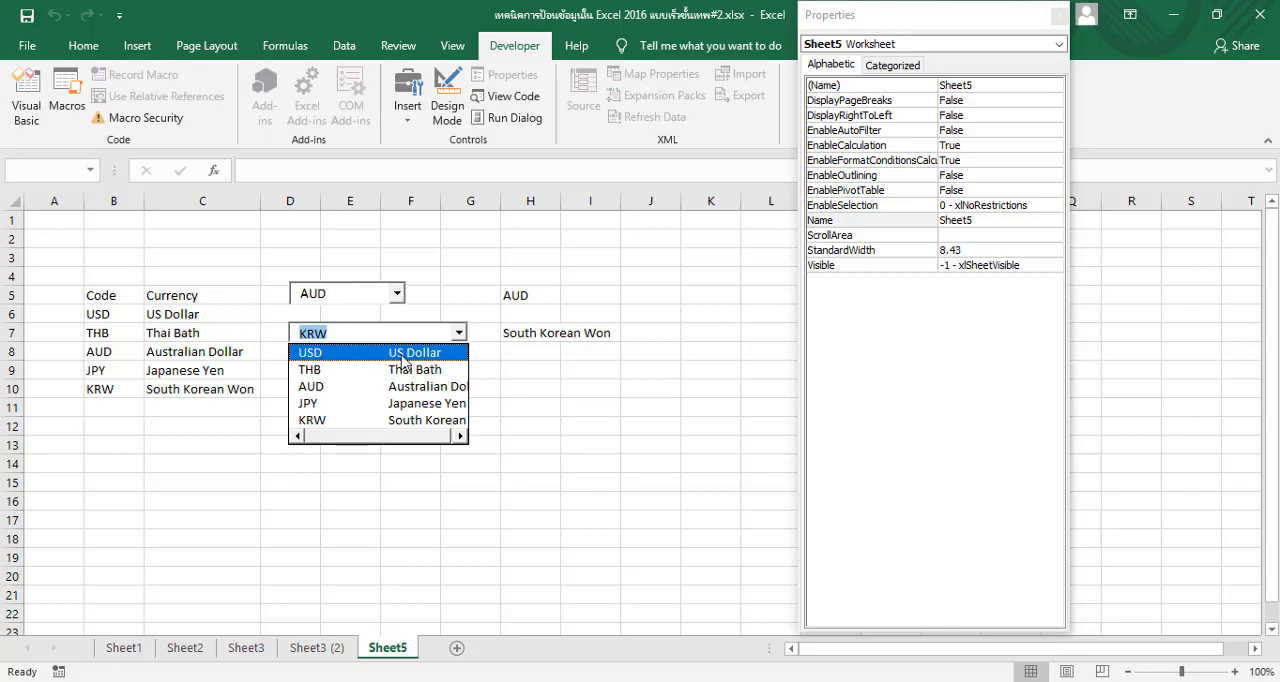
click(464, 388)
click(462, 412)
click(390, 332)
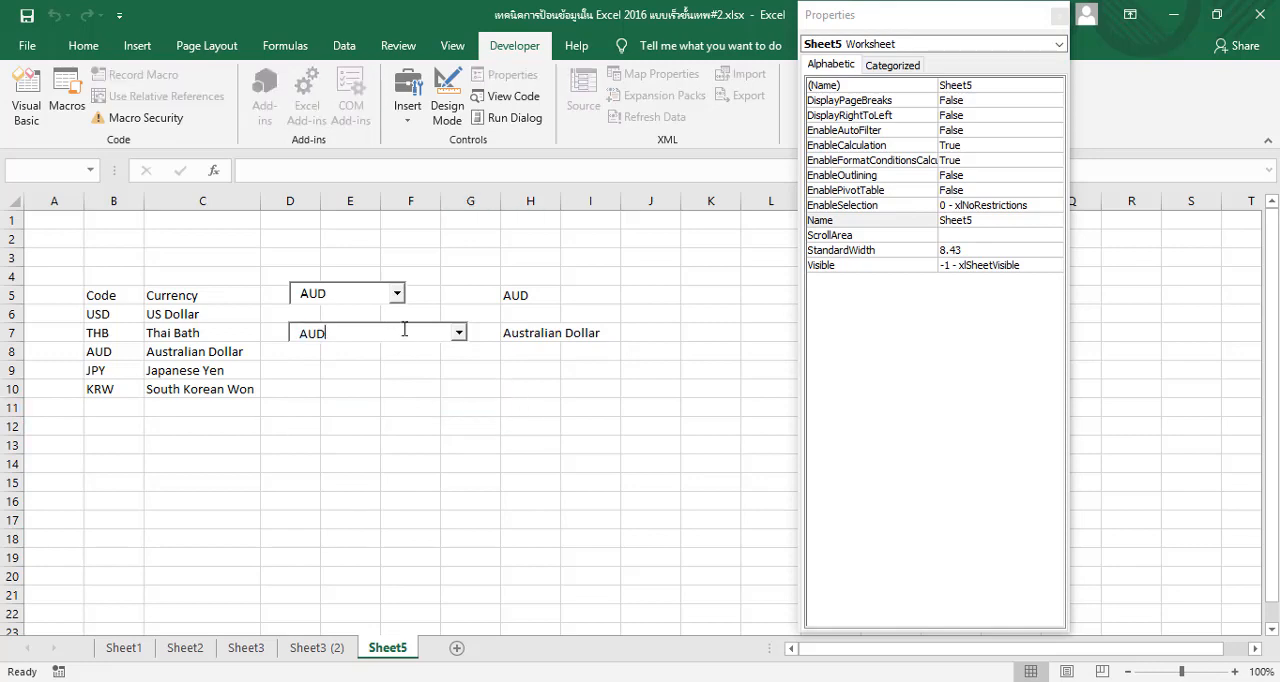
click(465, 414)
click(428, 332)
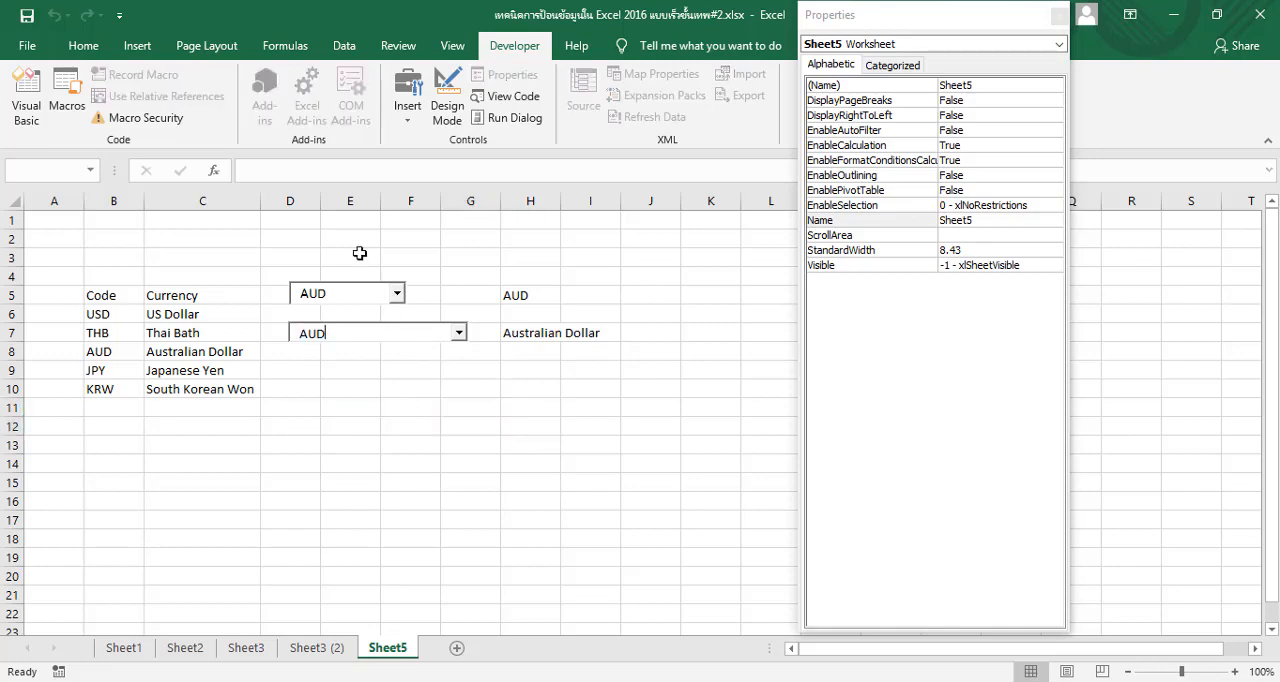
Set the second combo box's ColumnWidths to 40,104 in Design Mode after checking its Width property, and leave Design Mode
click(447, 103)
click(438, 330)
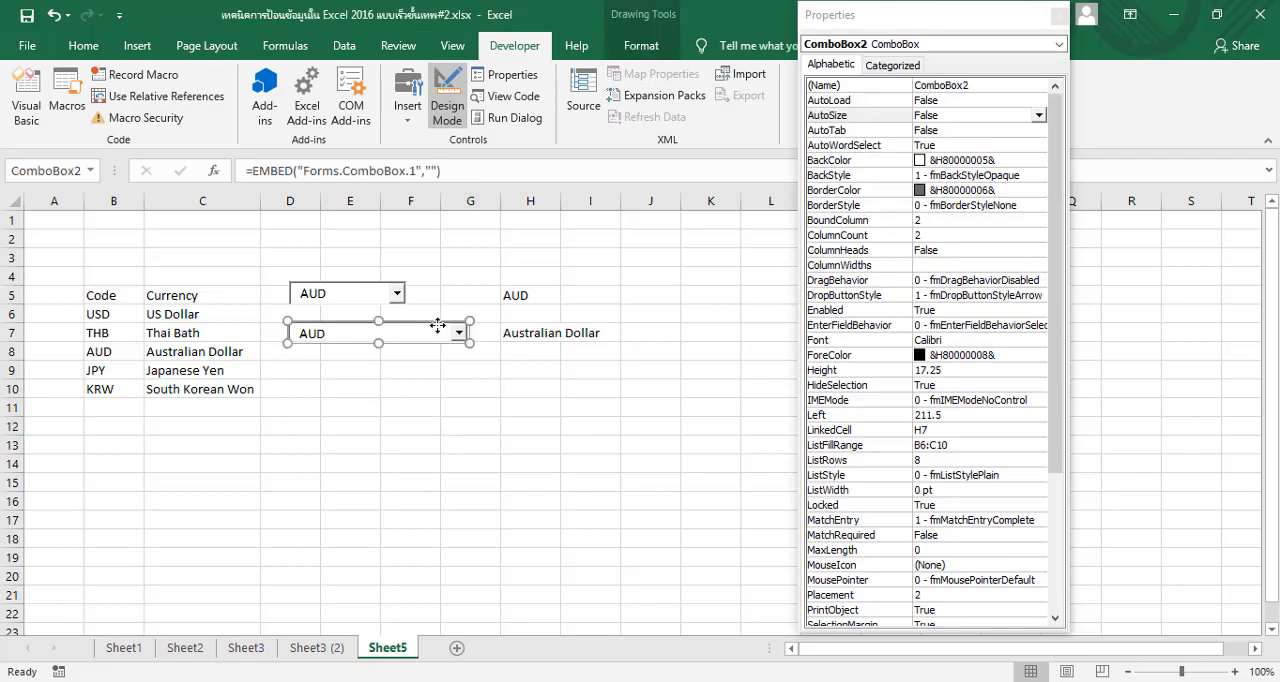
drag(1056, 303, 1019, 552)
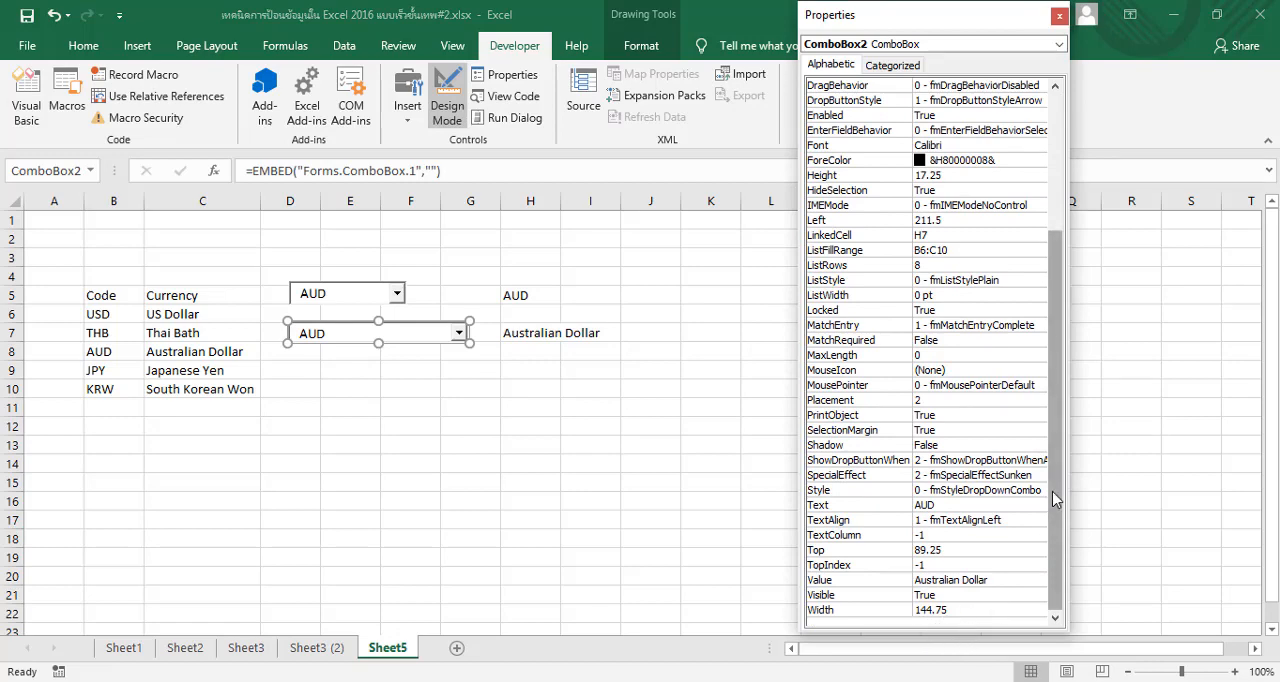
drag(1056, 498, 1052, 336)
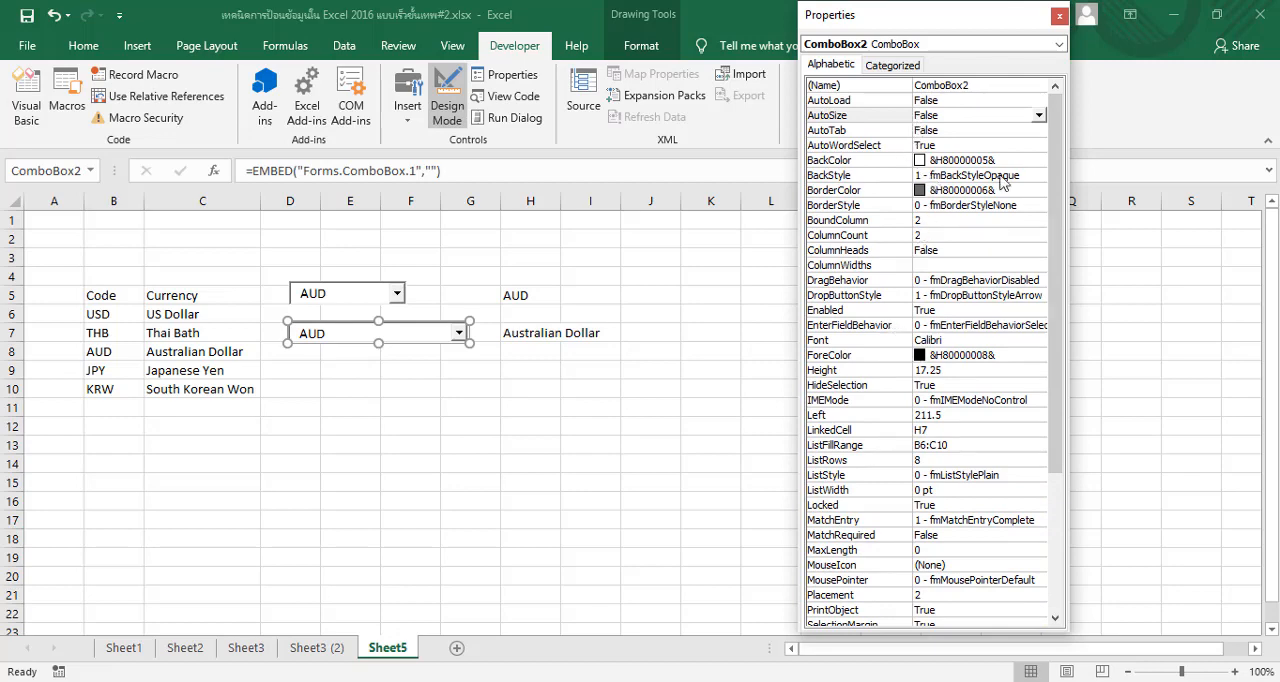
click(1057, 163)
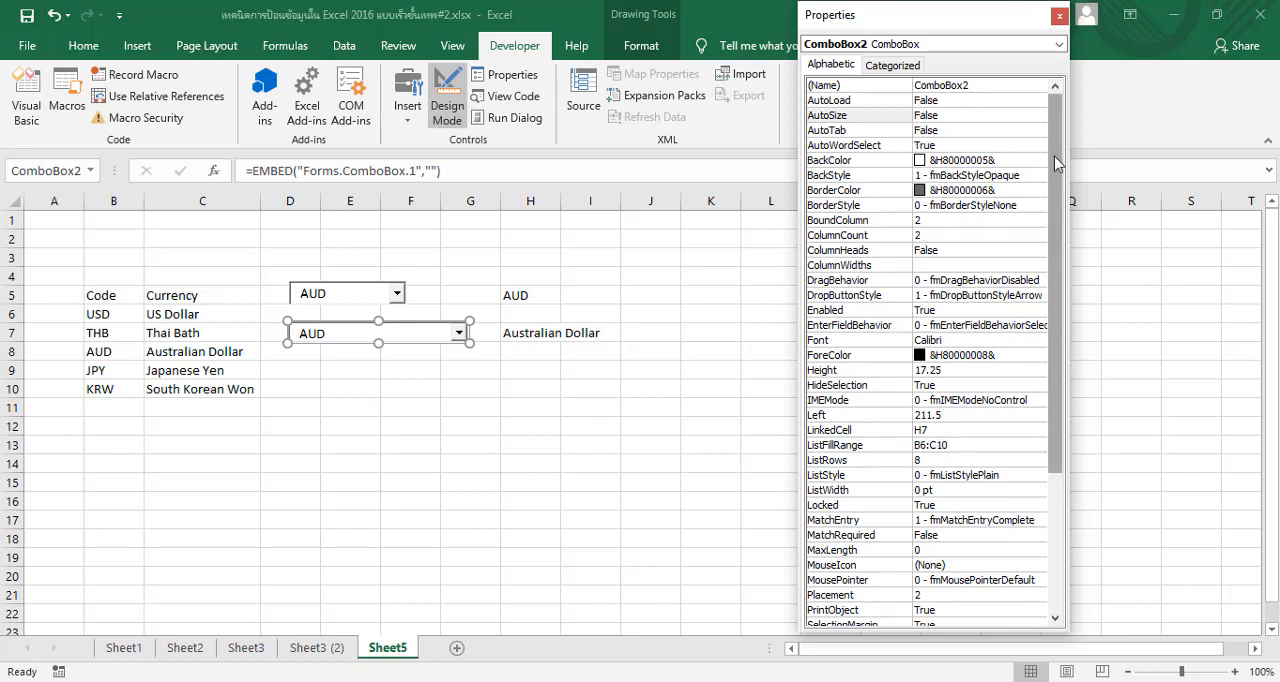
mouse_move(1057, 163)
mouse_down()
mouse_move(1052, 268)
mouse_move(1056, 160)
mouse_move(1041, 160)
mouse_up()
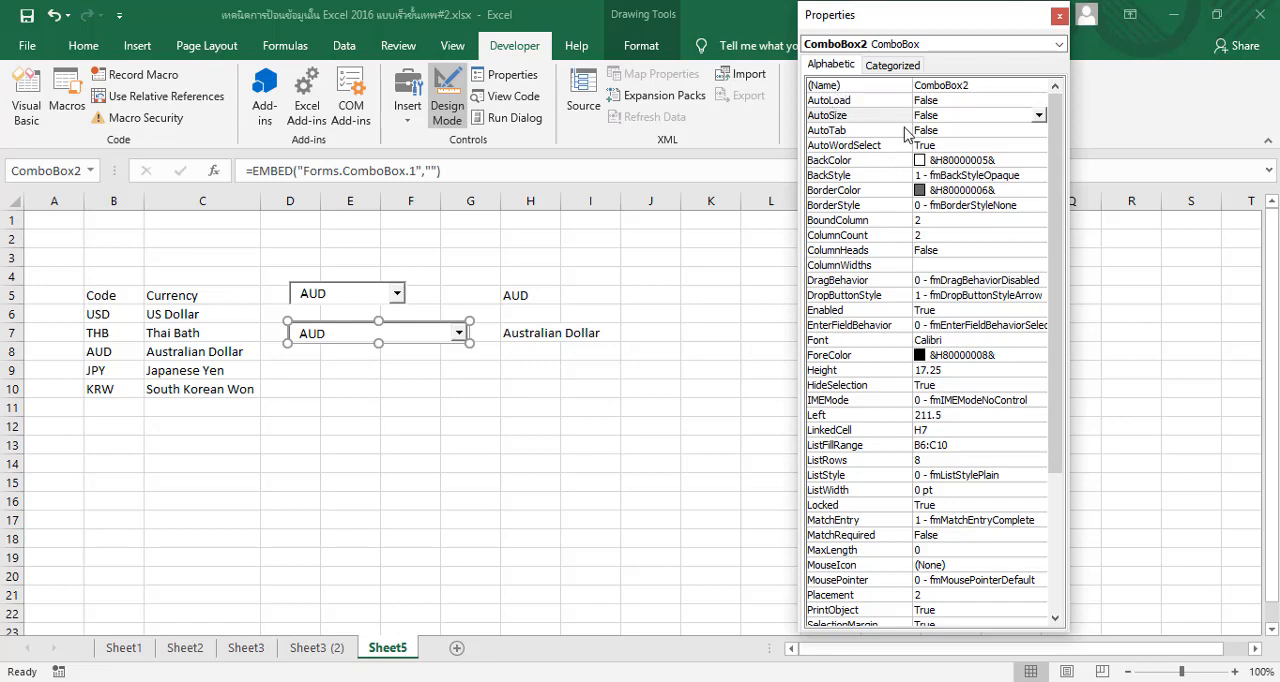
click(938, 266)
click(938, 266)
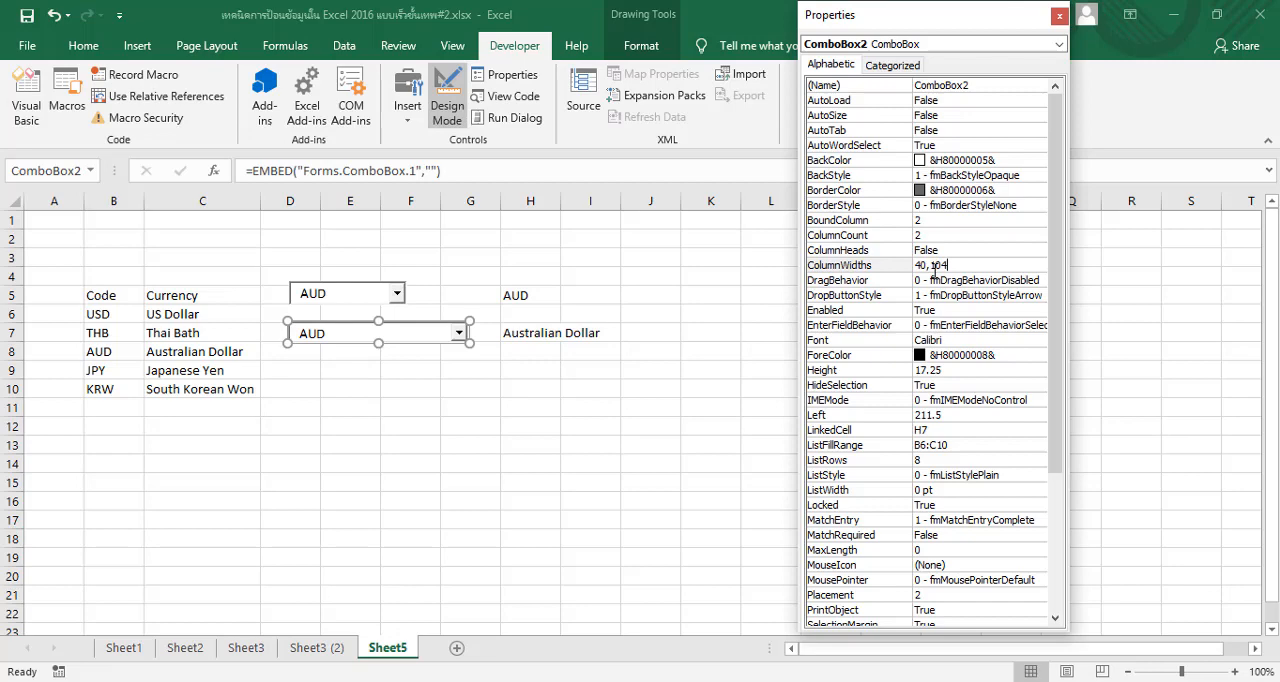
click(447, 100)
Choose KRW from the second combo box's list and check the width of both columns
click(458, 334)
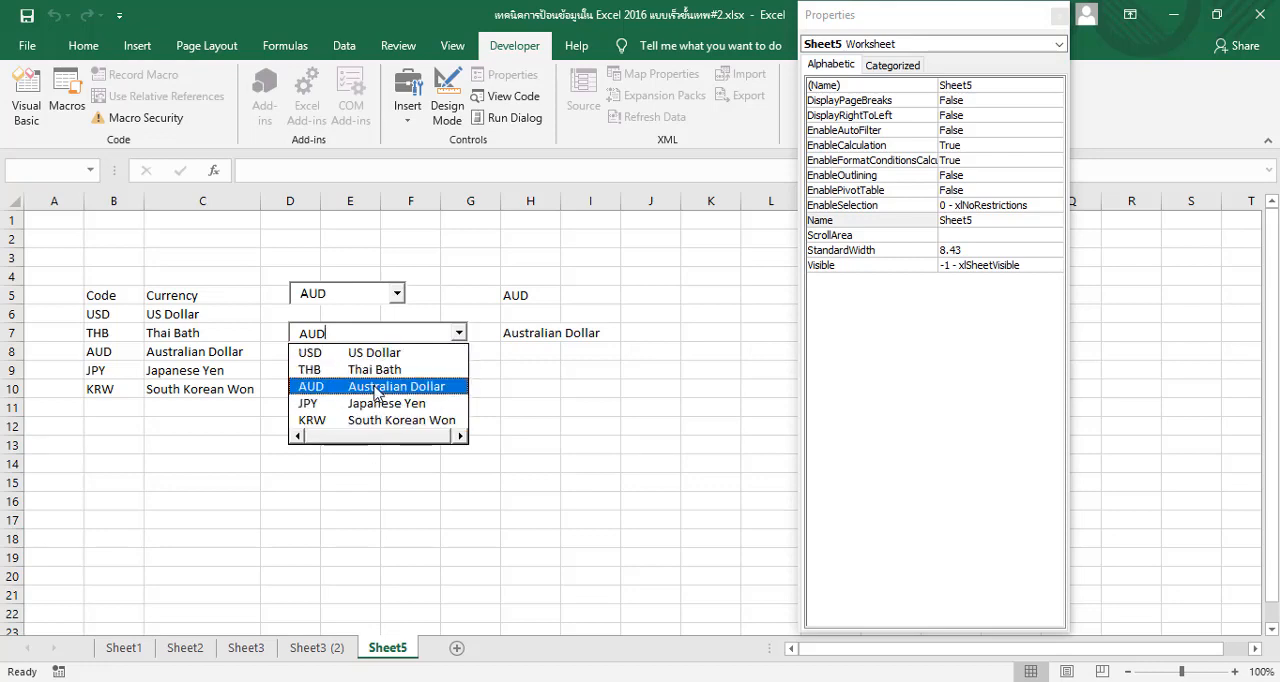
click(370, 420)
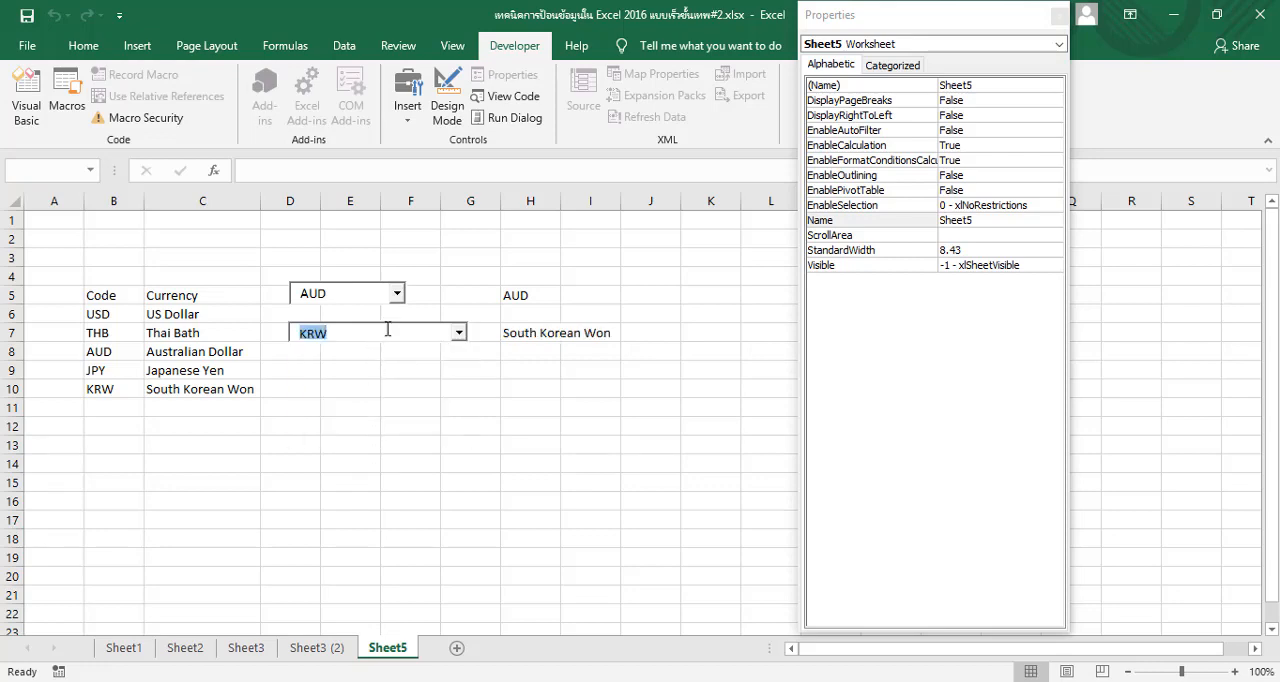
click(457, 404)
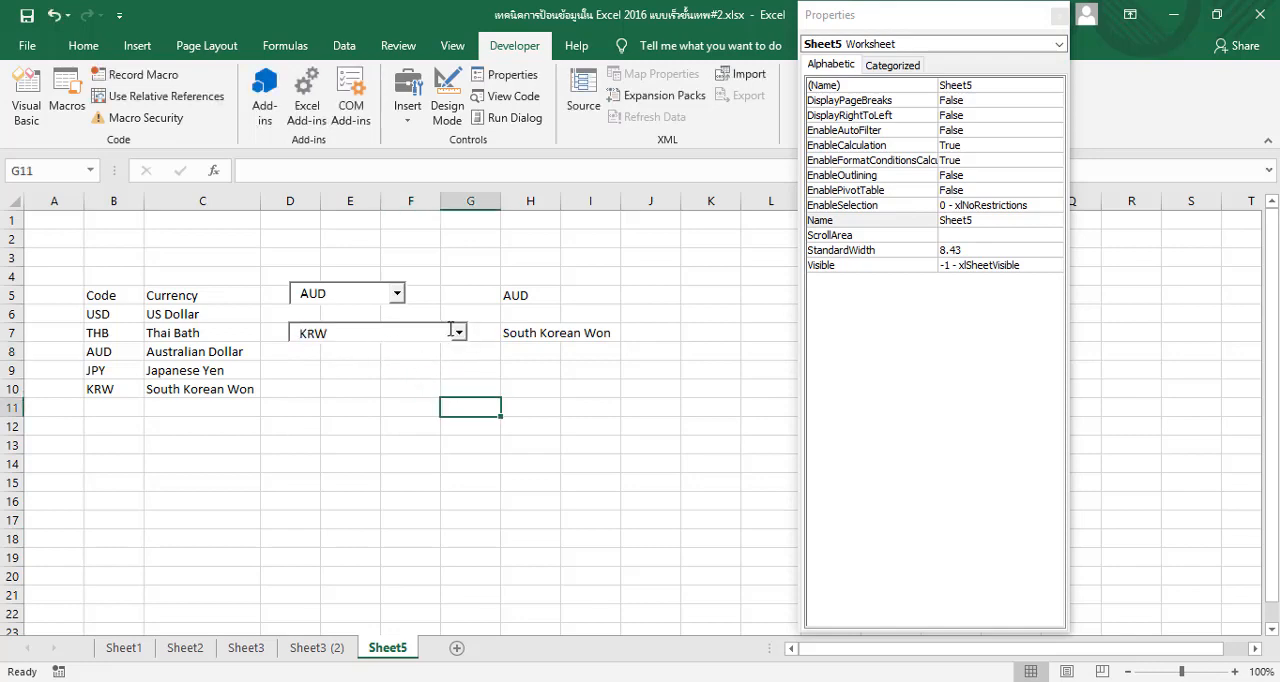
click(458, 333)
click(415, 420)
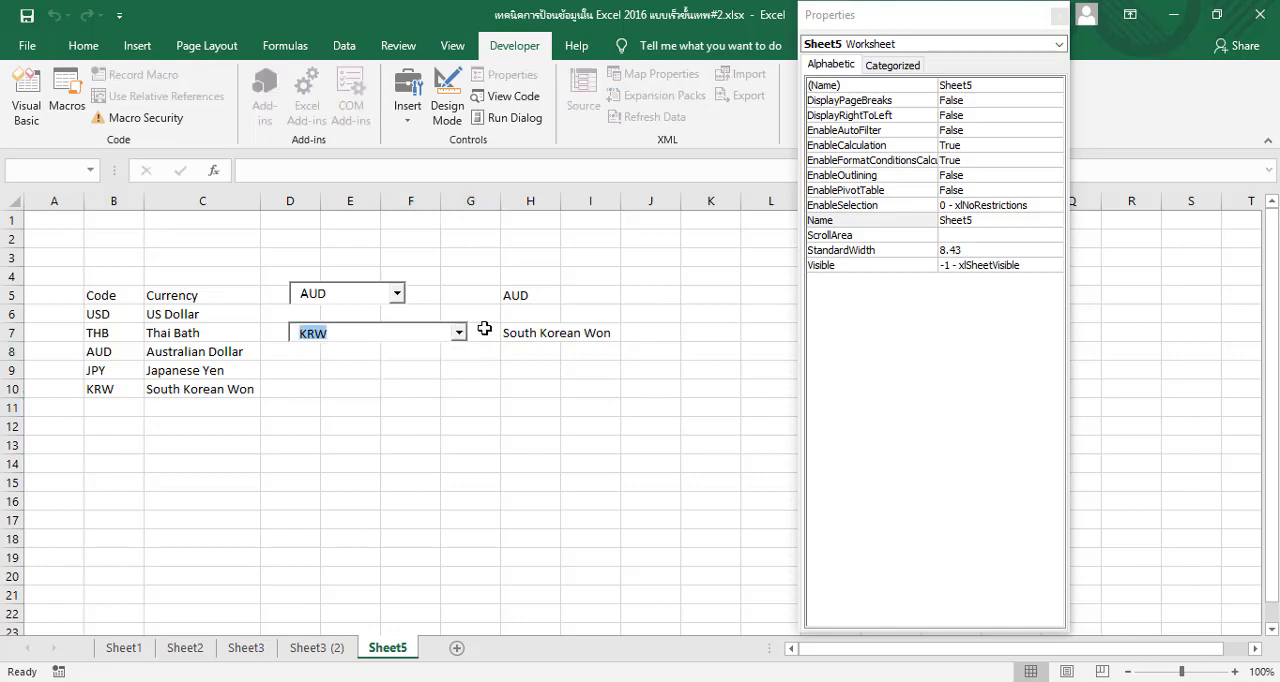
Add a new currency row with the code EUR in B11 and the name Euro in C11
click(113, 411)
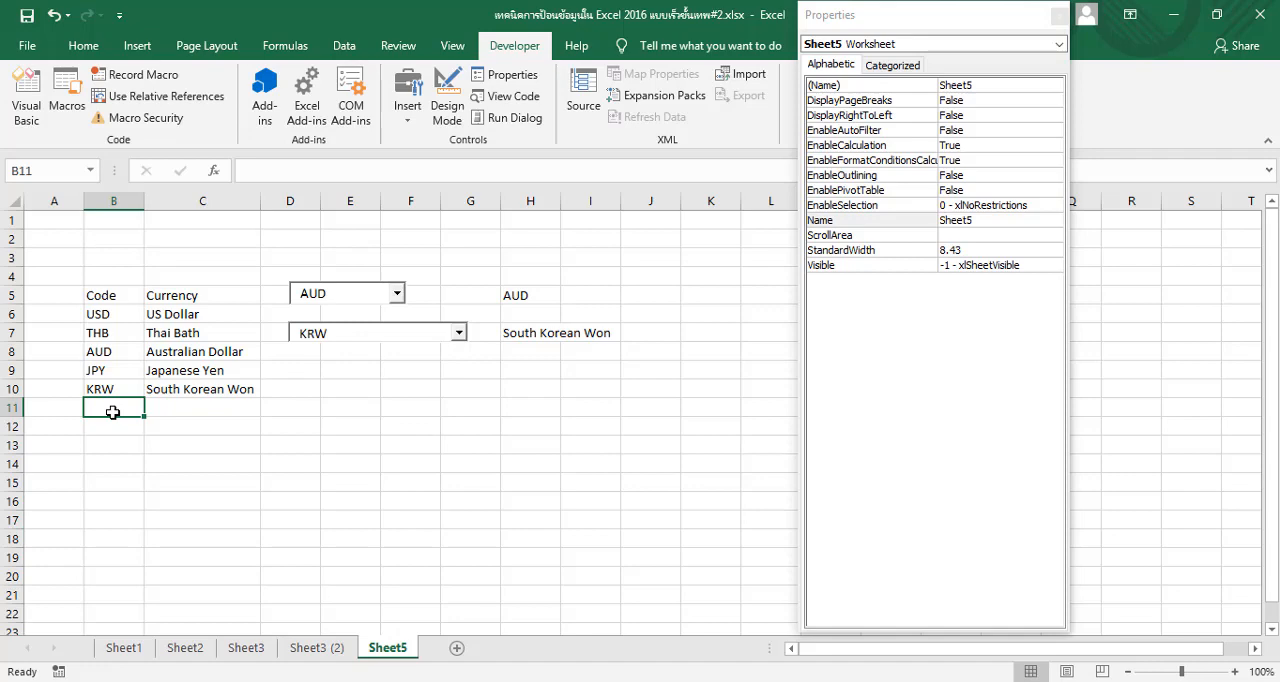
text(EUR)
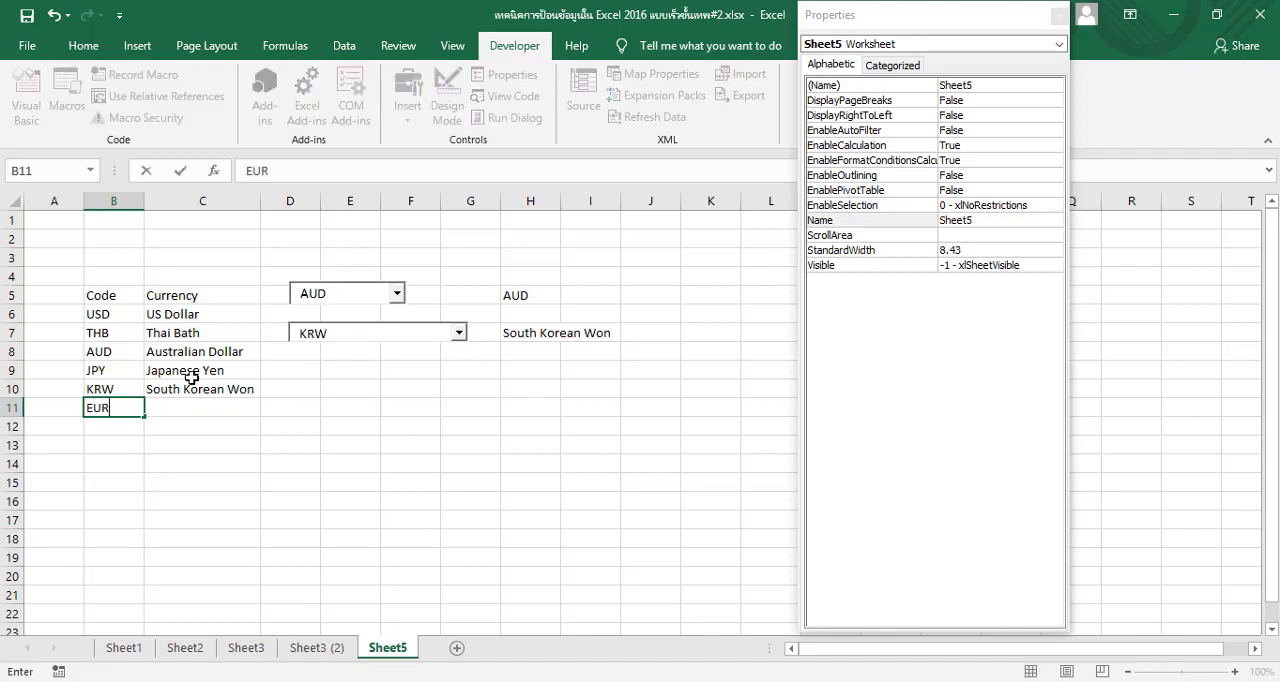
click(178, 409)
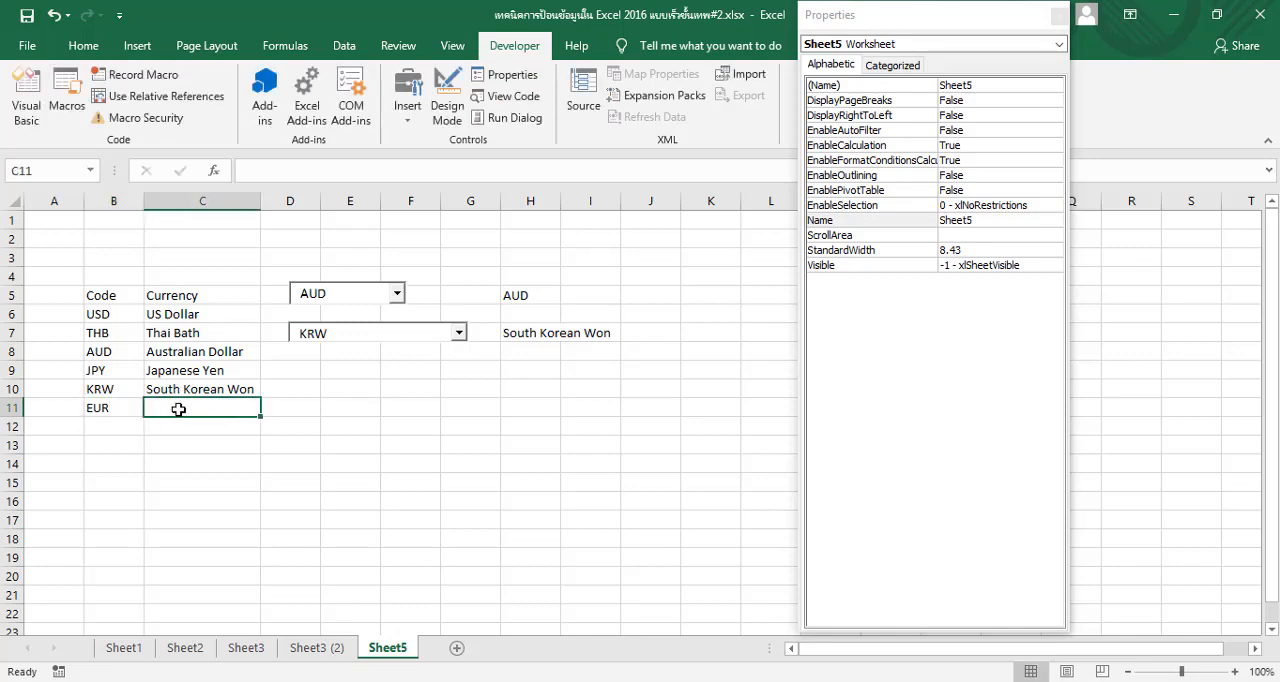
text(Euro)
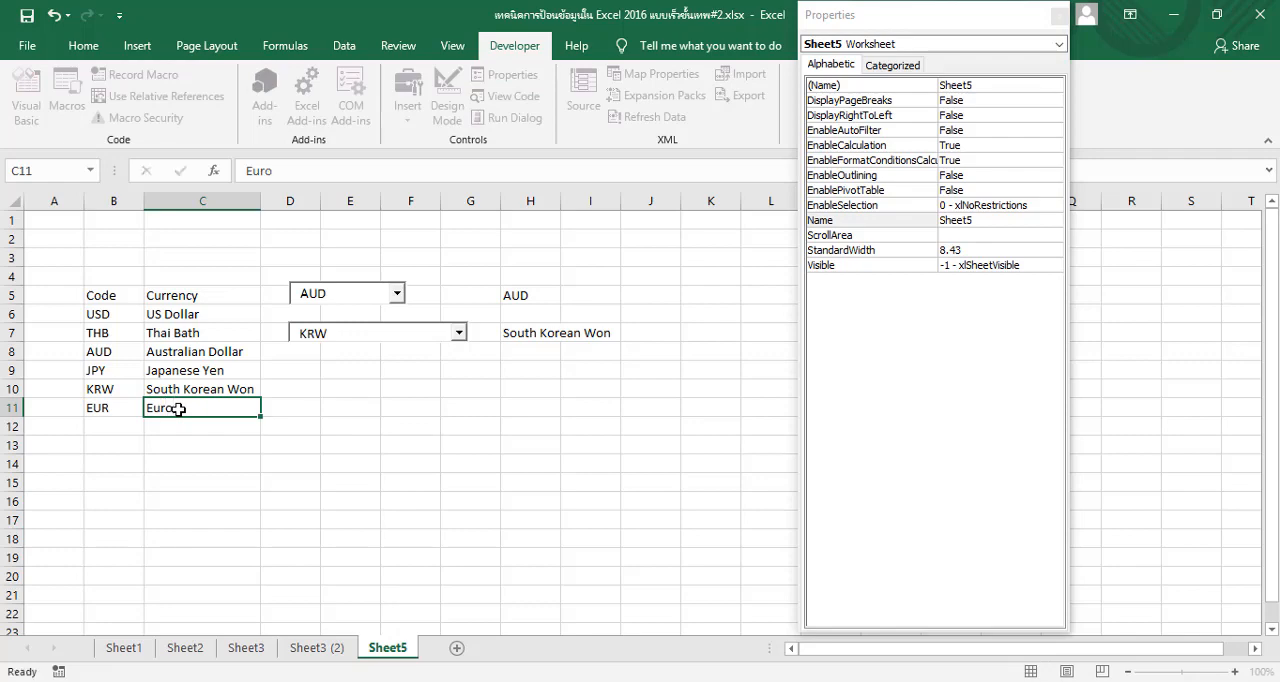
key(Return)
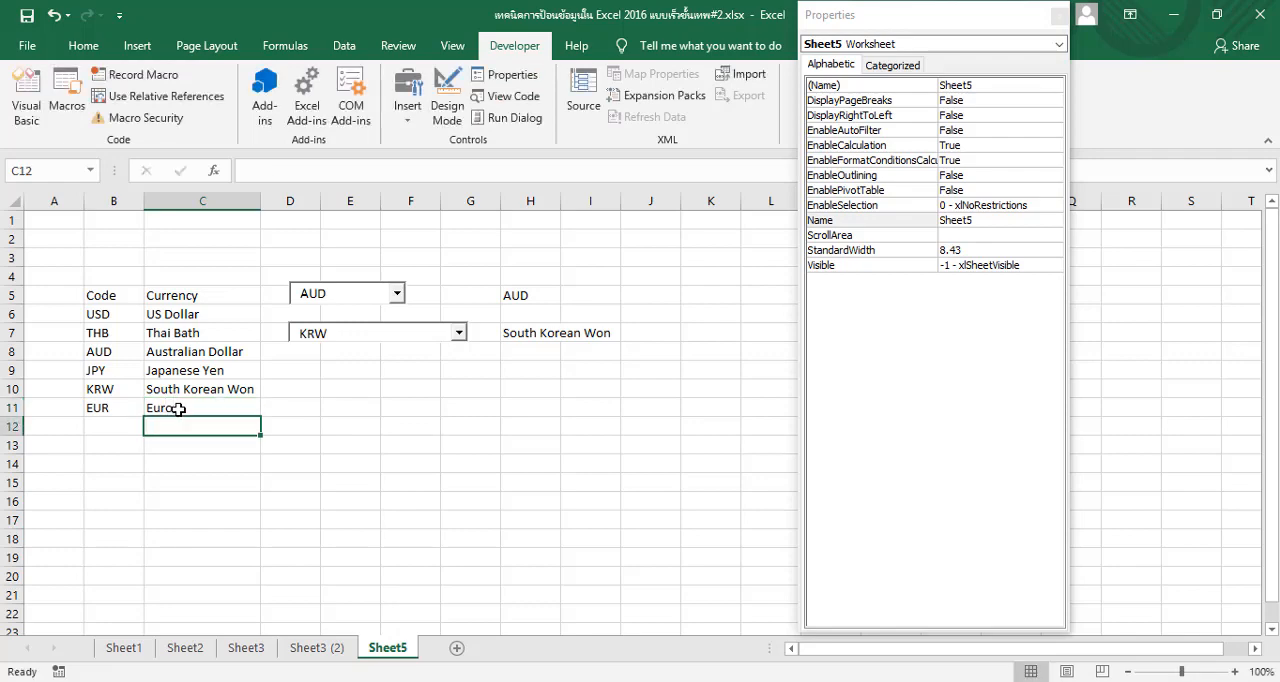
Check the second combo box's list for the EUR entry, keeping KRW selected
click(458, 333)
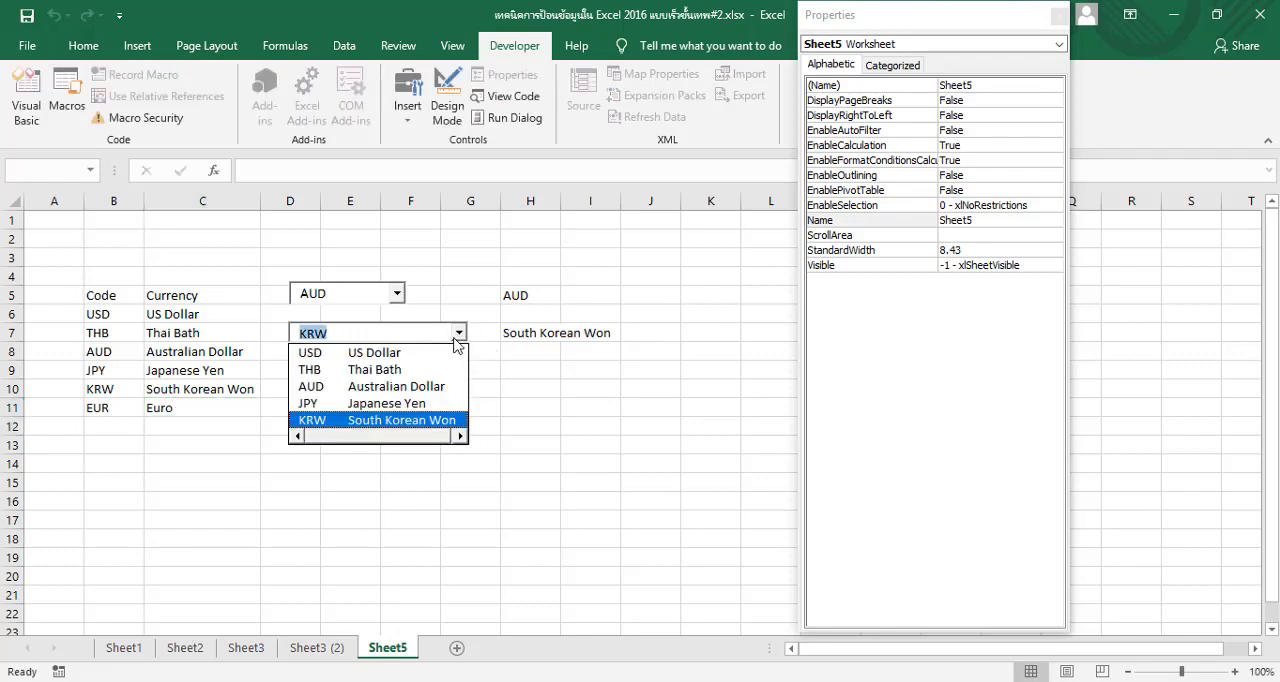
click(426, 420)
click(470, 406)
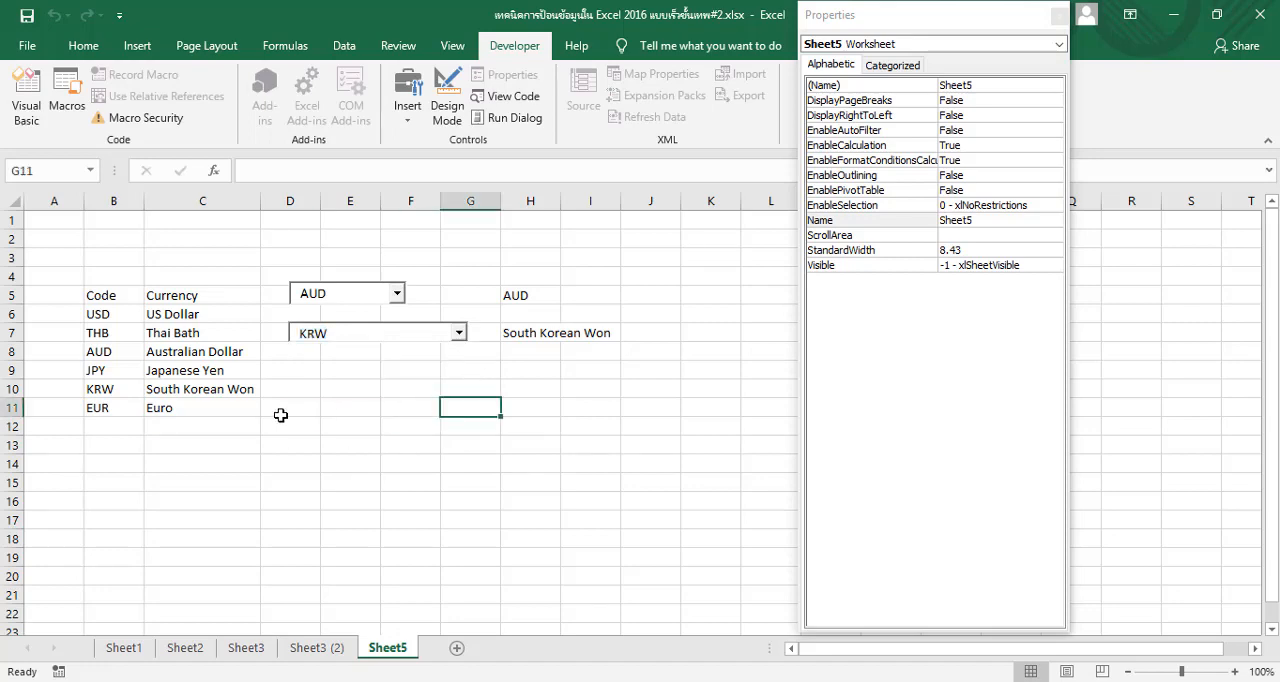
Set the second combo box's ListFillRange to B6:C11 in Design Mode
click(420, 334)
click(447, 100)
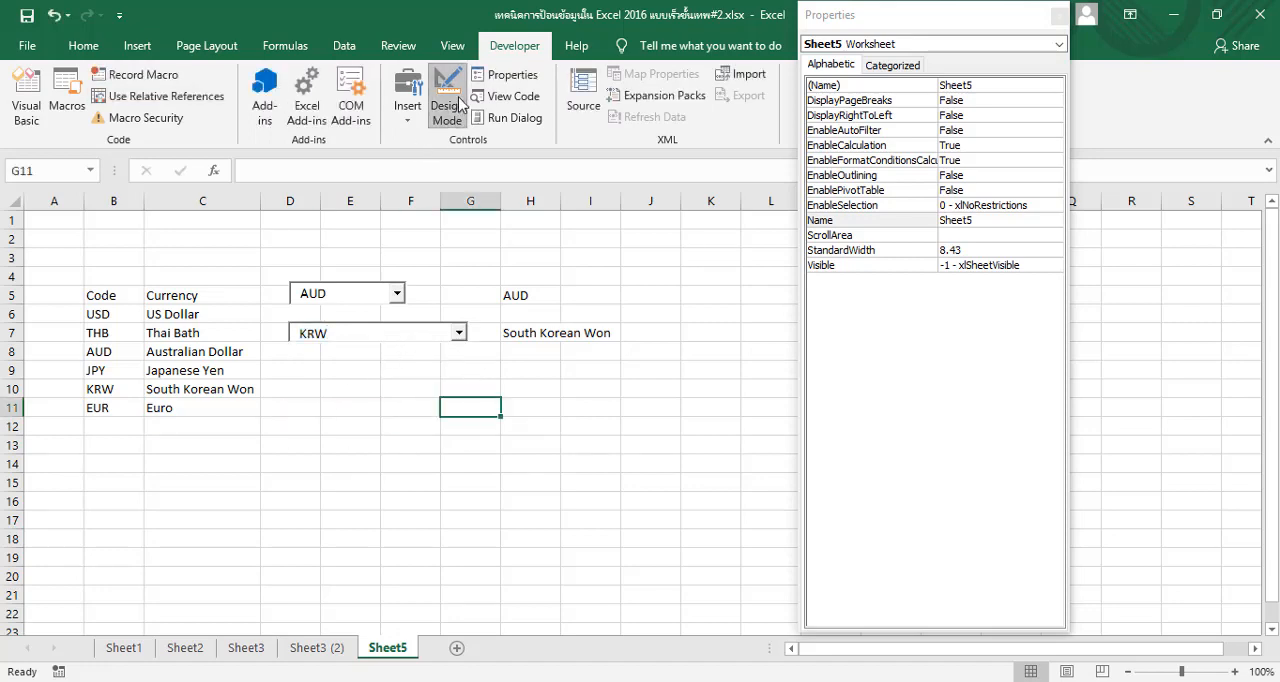
click(407, 340)
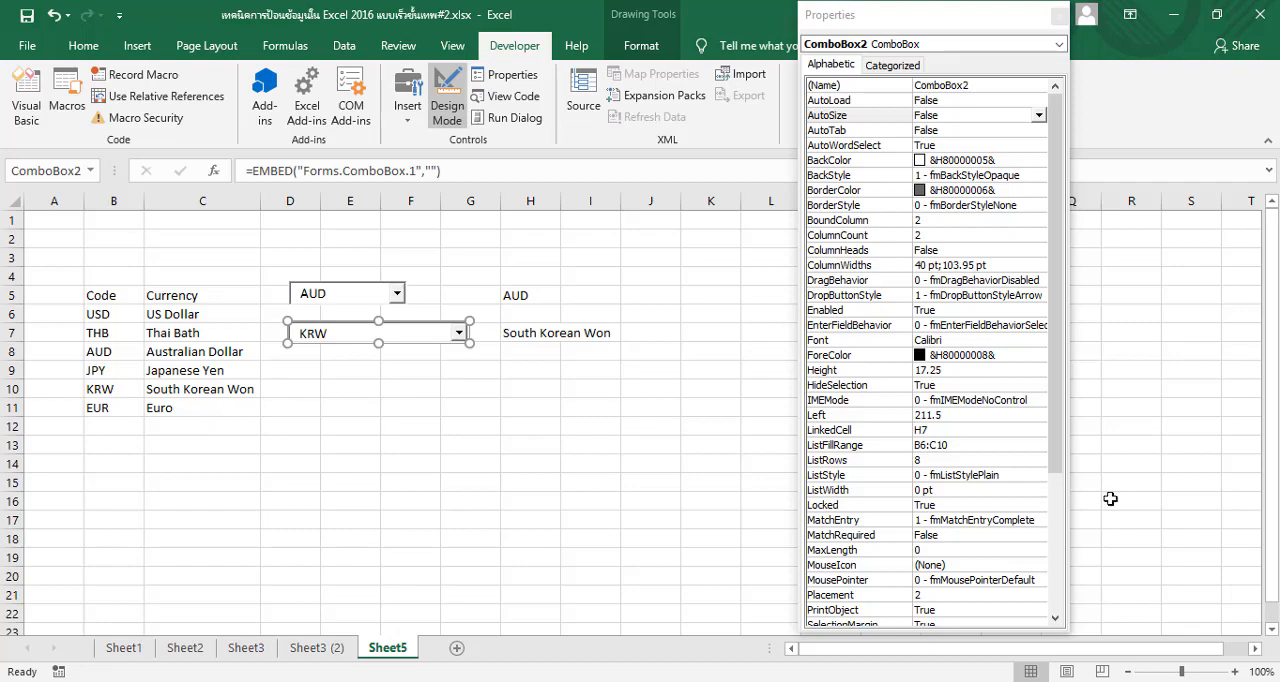
drag(1055, 410, 1059, 478)
click(958, 341)
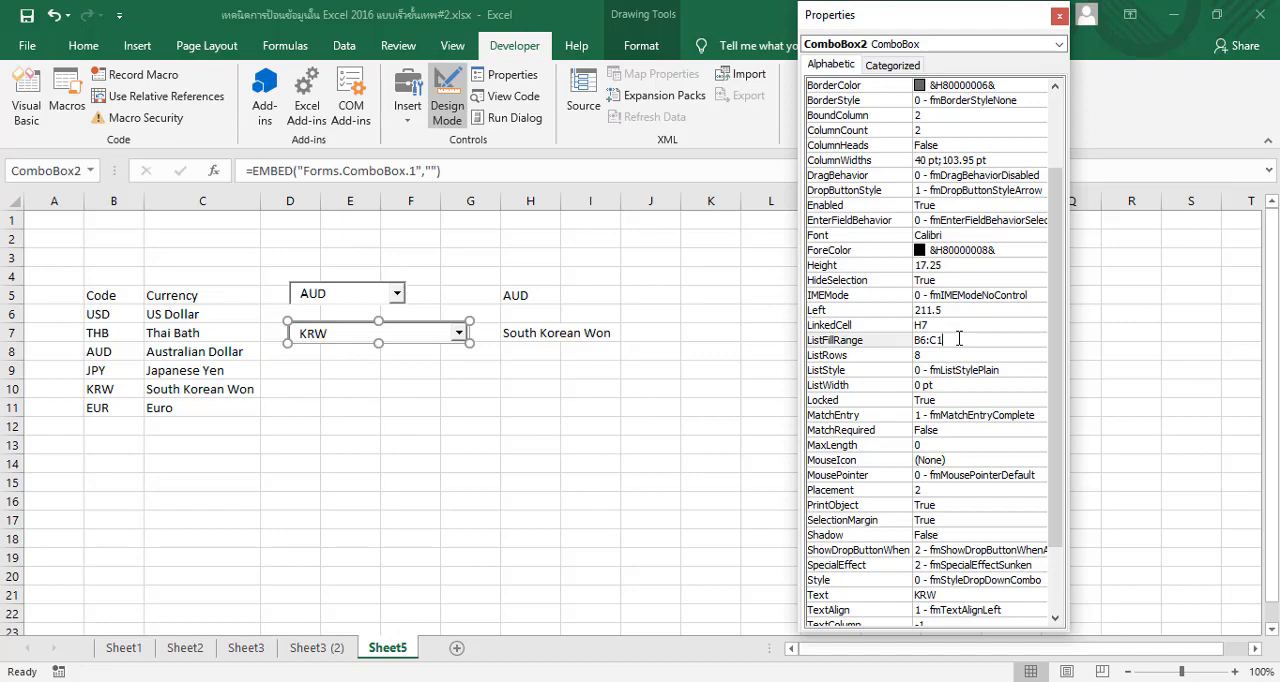
key(Return)
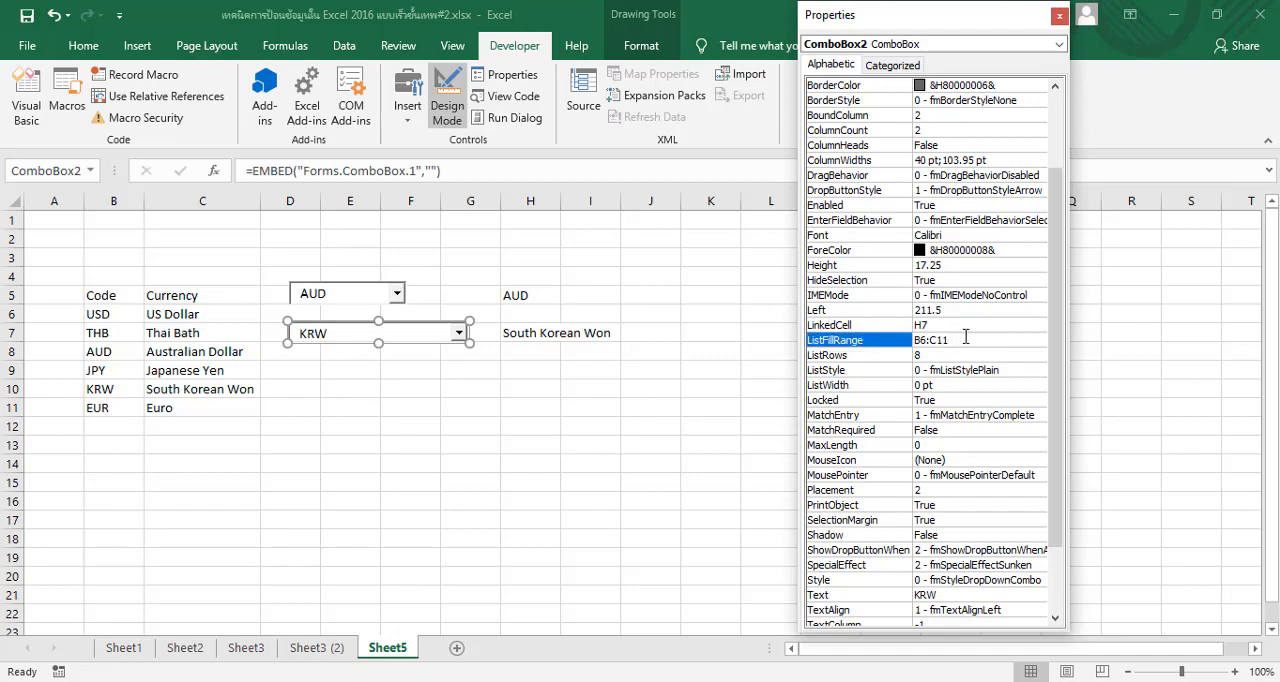
Leave Design Mode and choose EUR from the second combo box's list
click(447, 100)
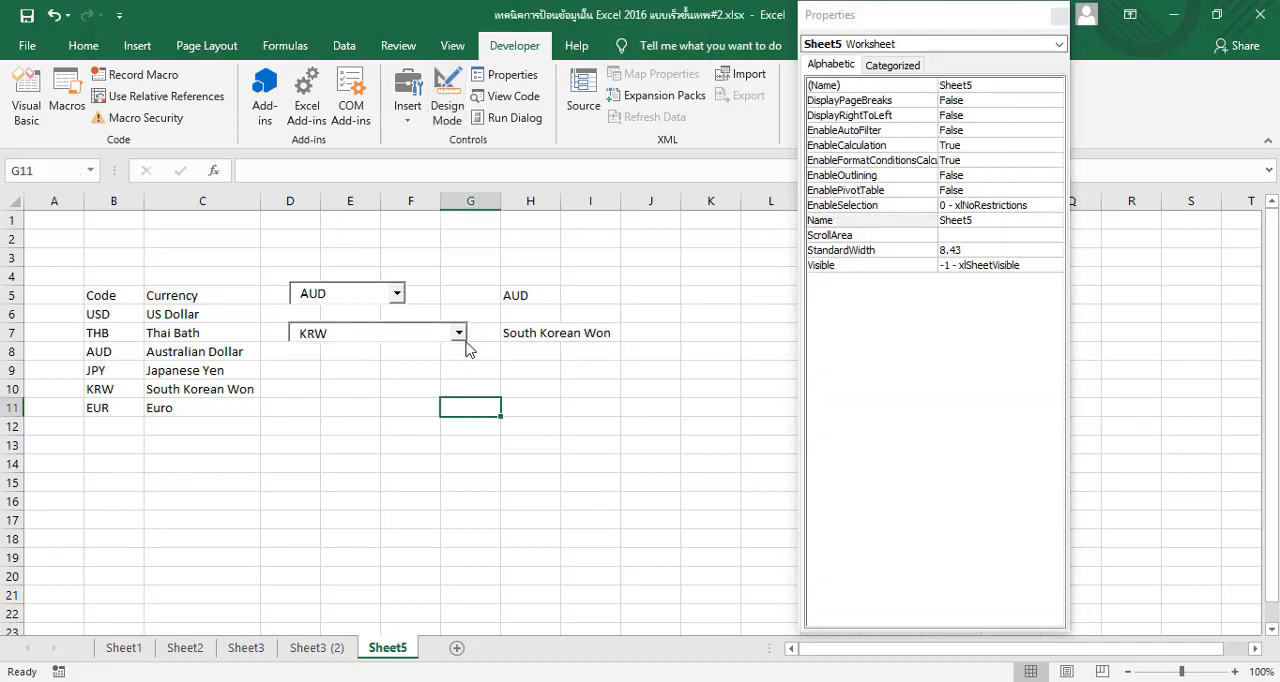
click(459, 335)
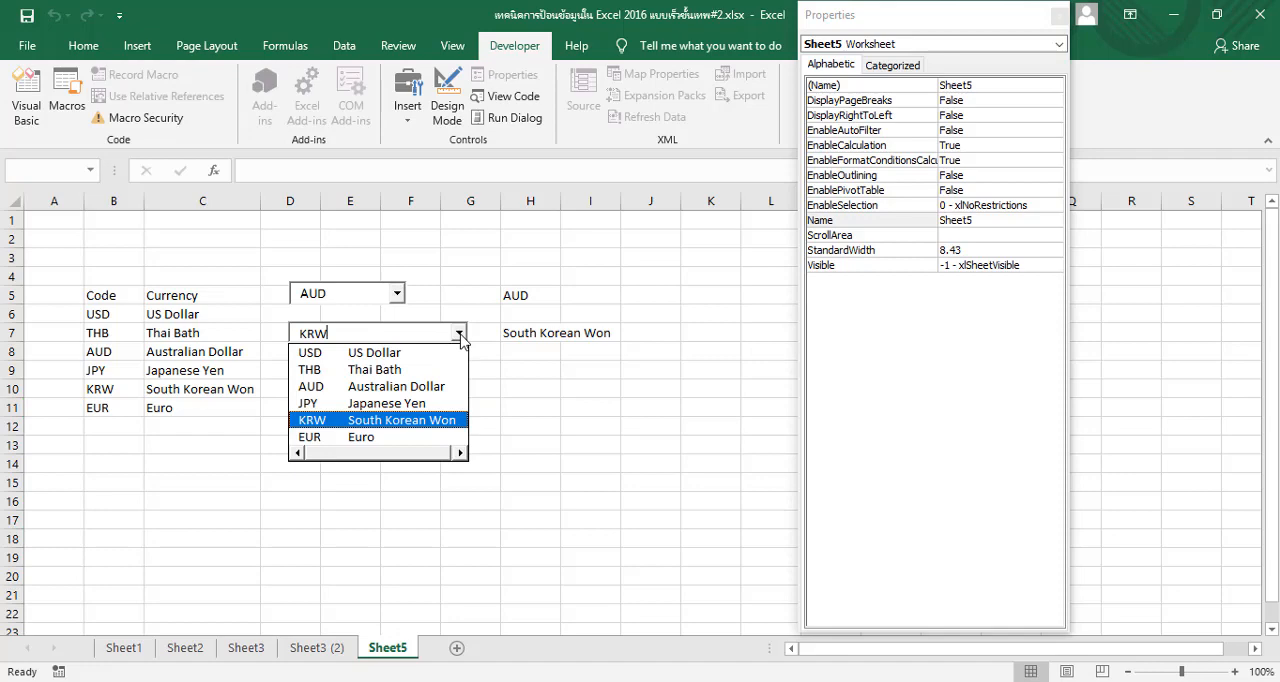
click(424, 440)
click(418, 387)
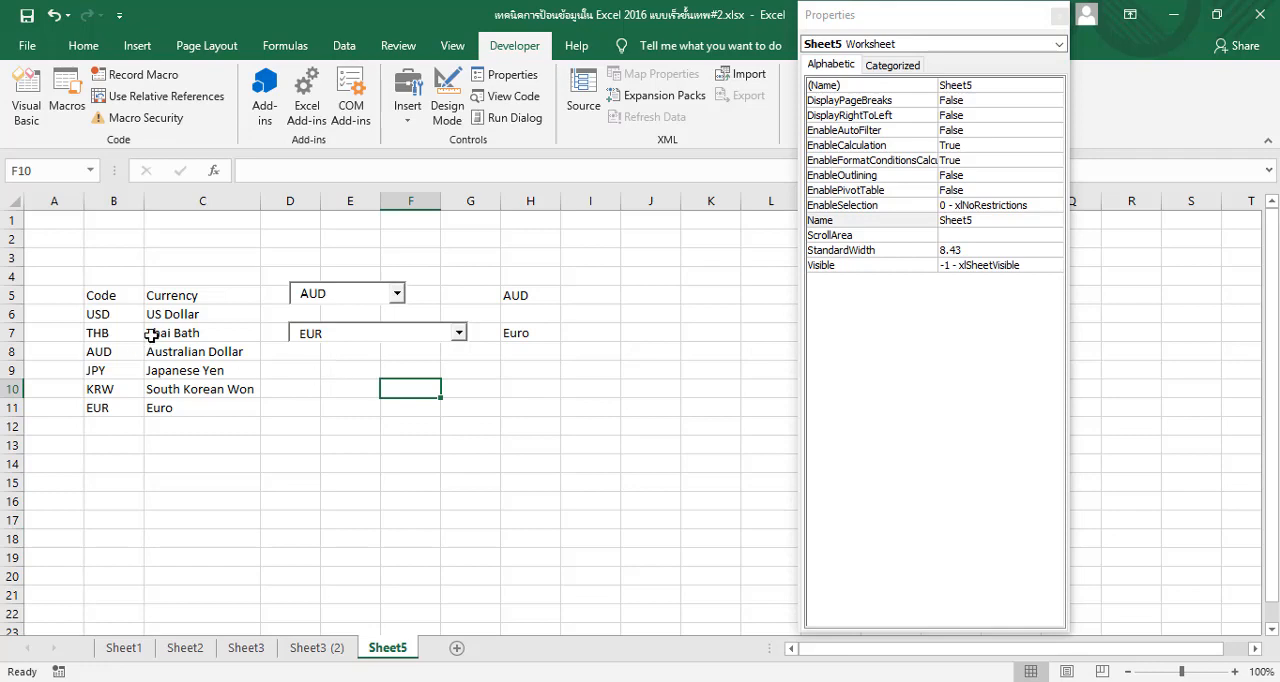
Convert the currency range B5:C11 into a table that has headers
click(98, 297)
drag(98, 297, 201, 404)
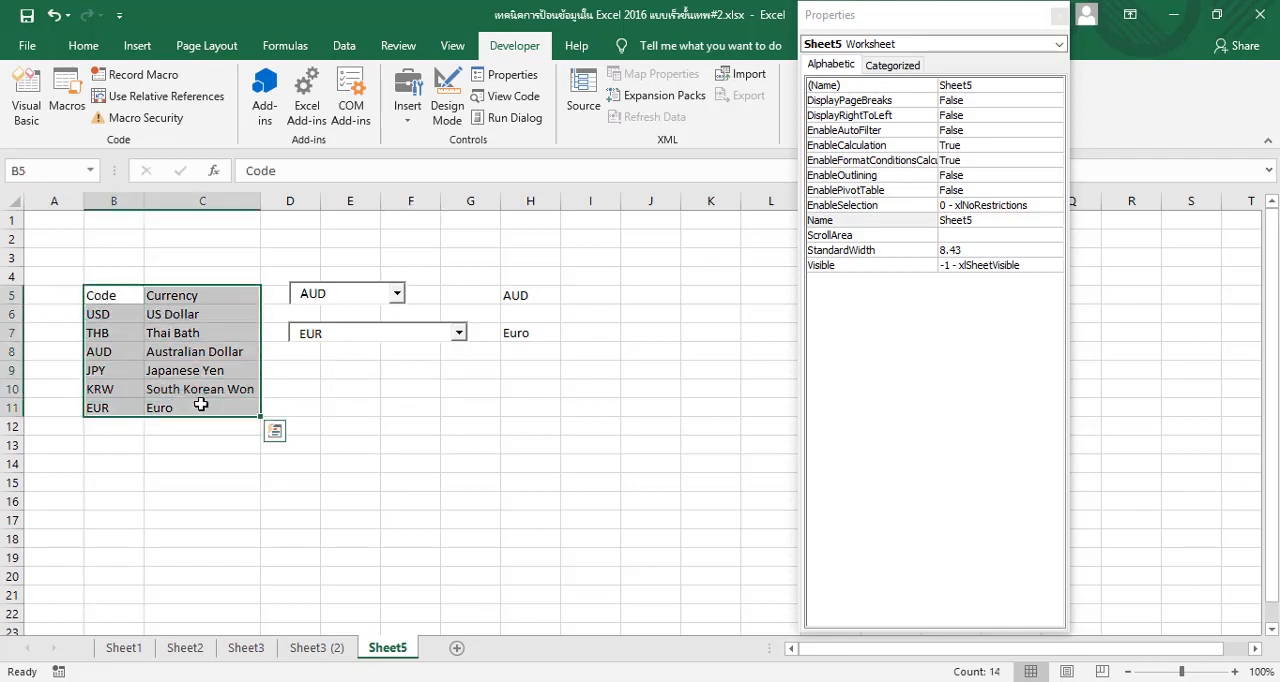
click(140, 49)
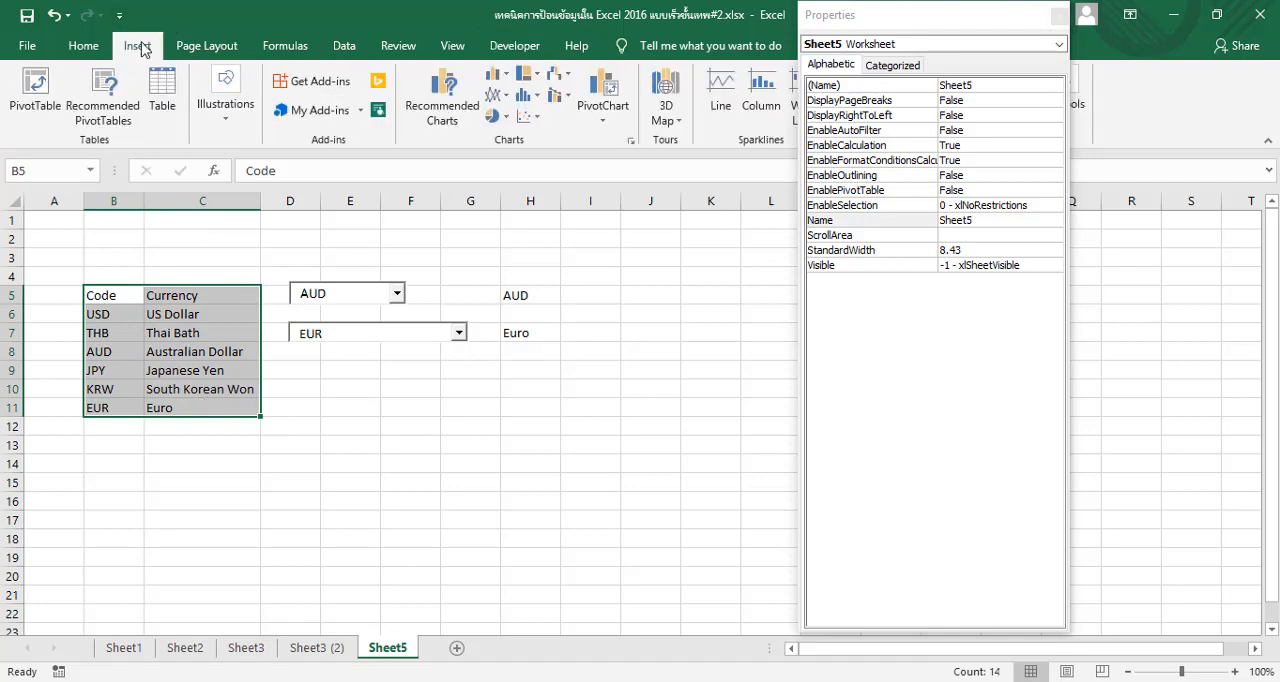
click(161, 88)
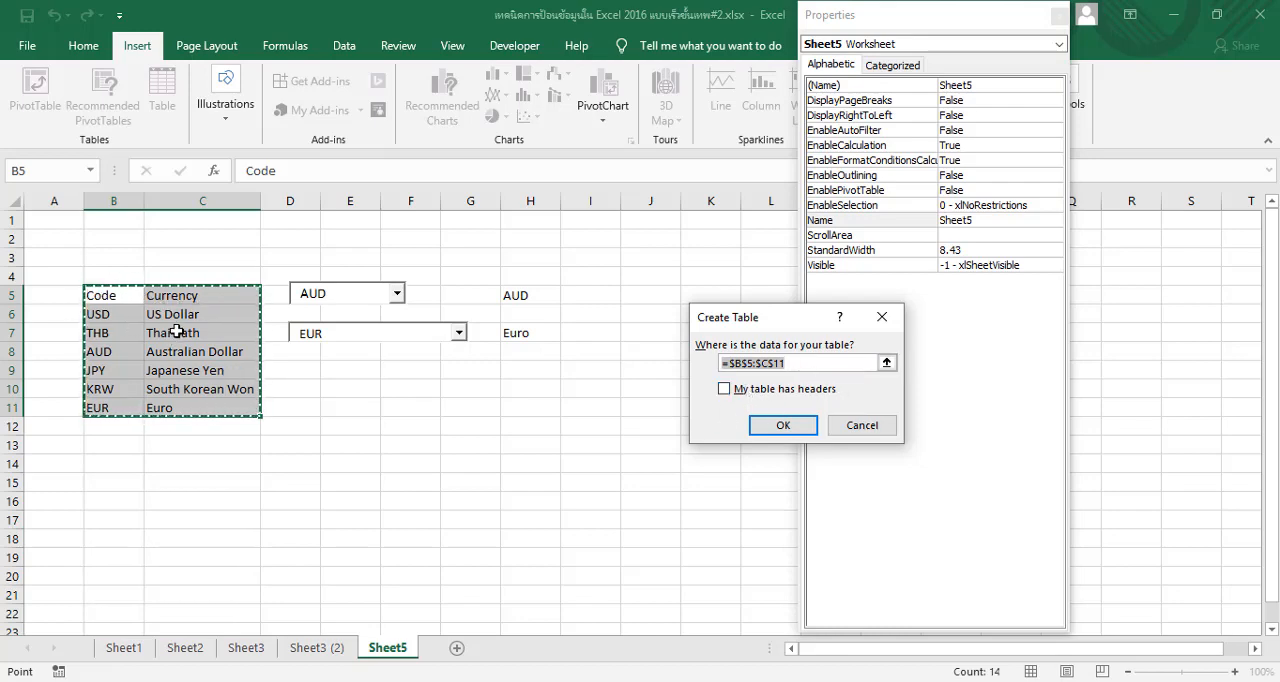
click(723, 389)
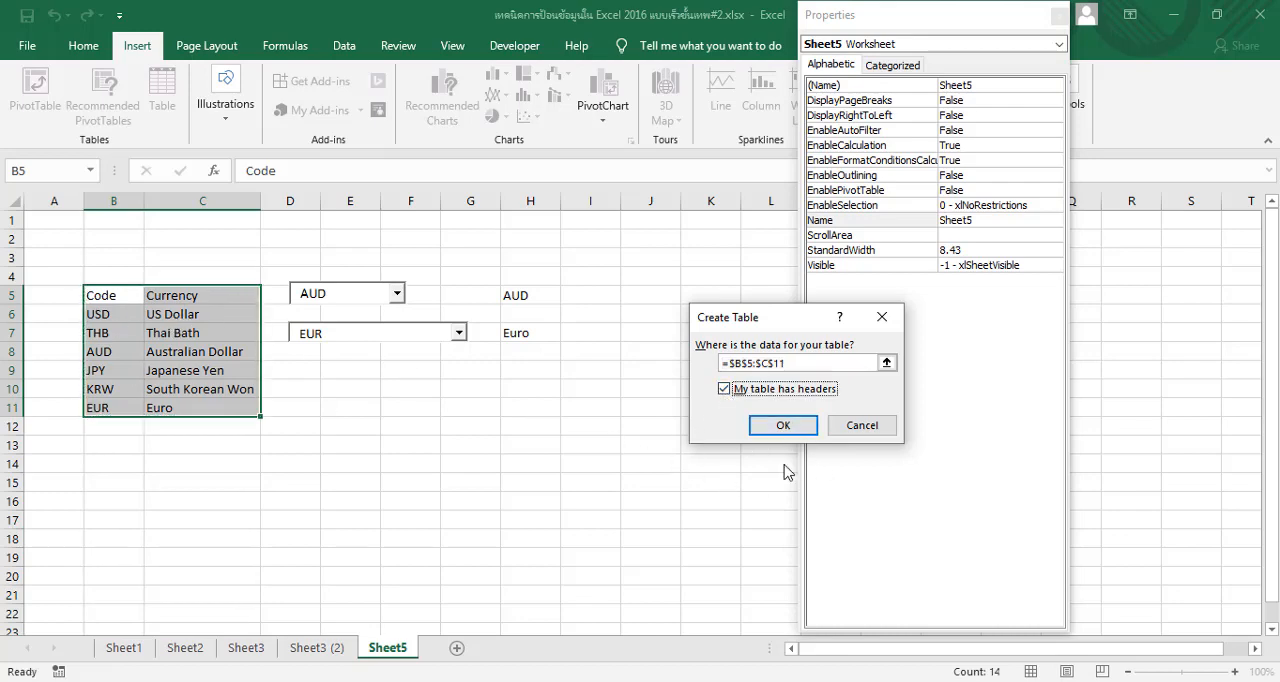
click(784, 425)
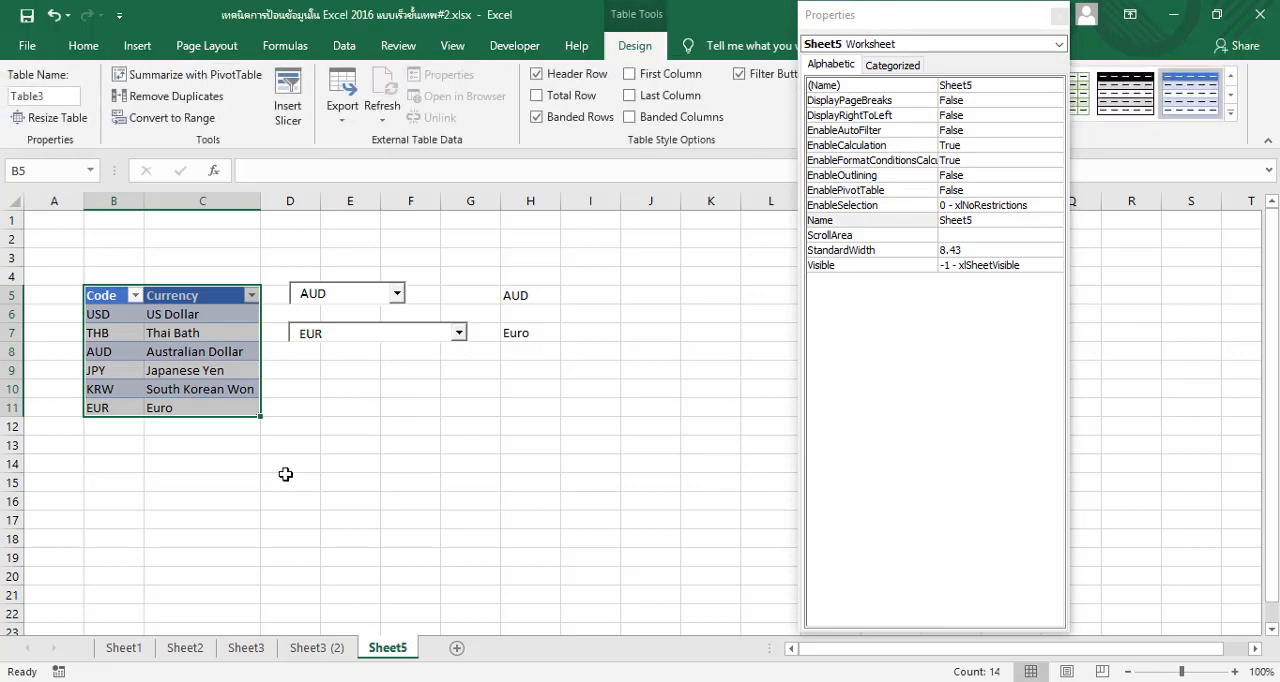
click(250, 480)
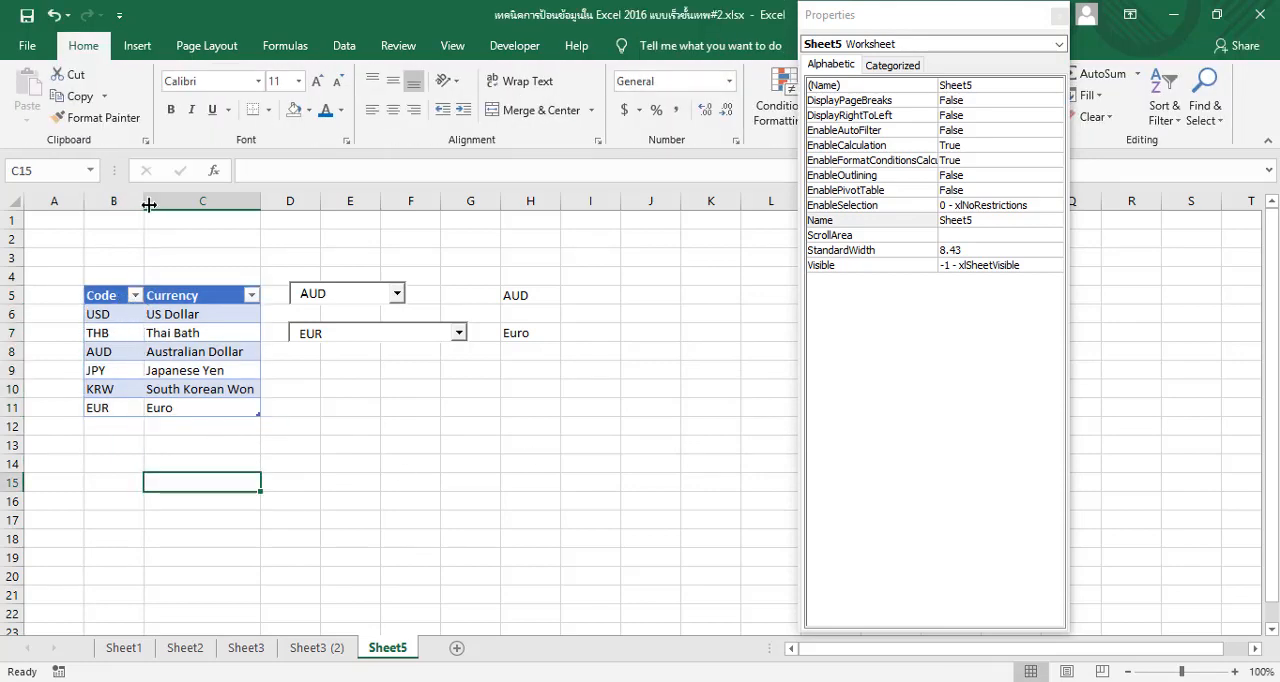
Widen columns B and C slightly so the table headers have more room
drag(144, 204, 157, 204)
drag(274, 201, 286, 201)
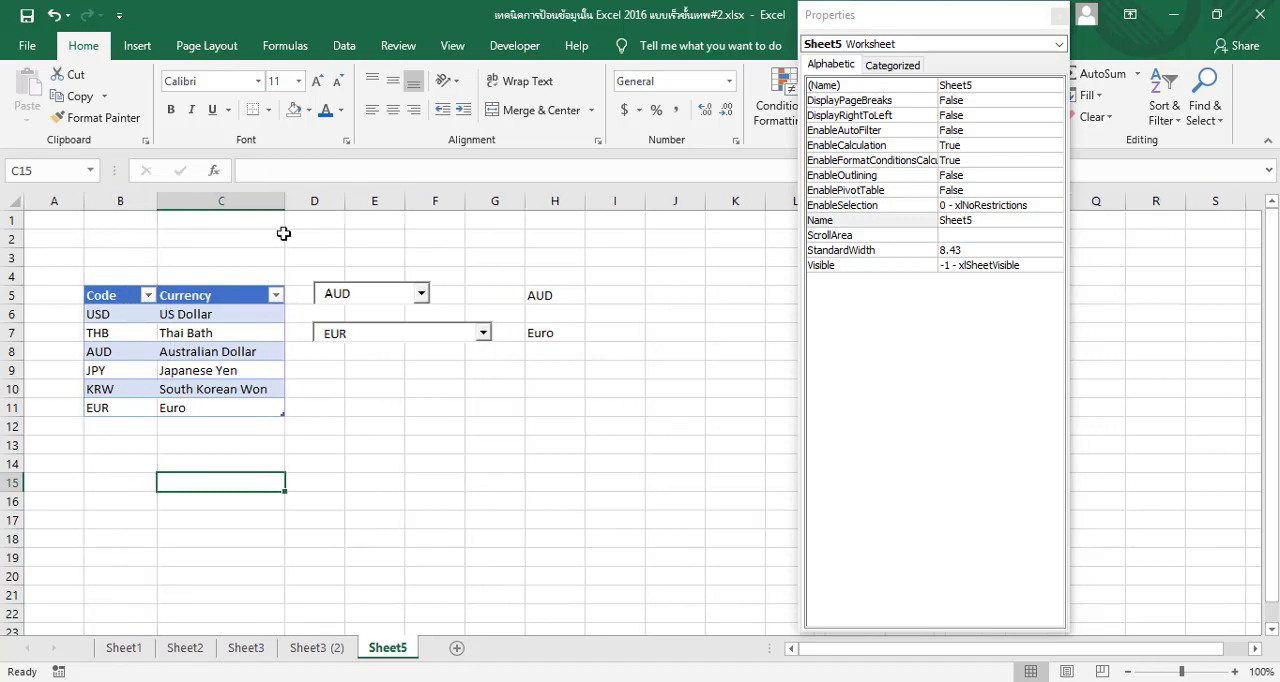
click(329, 373)
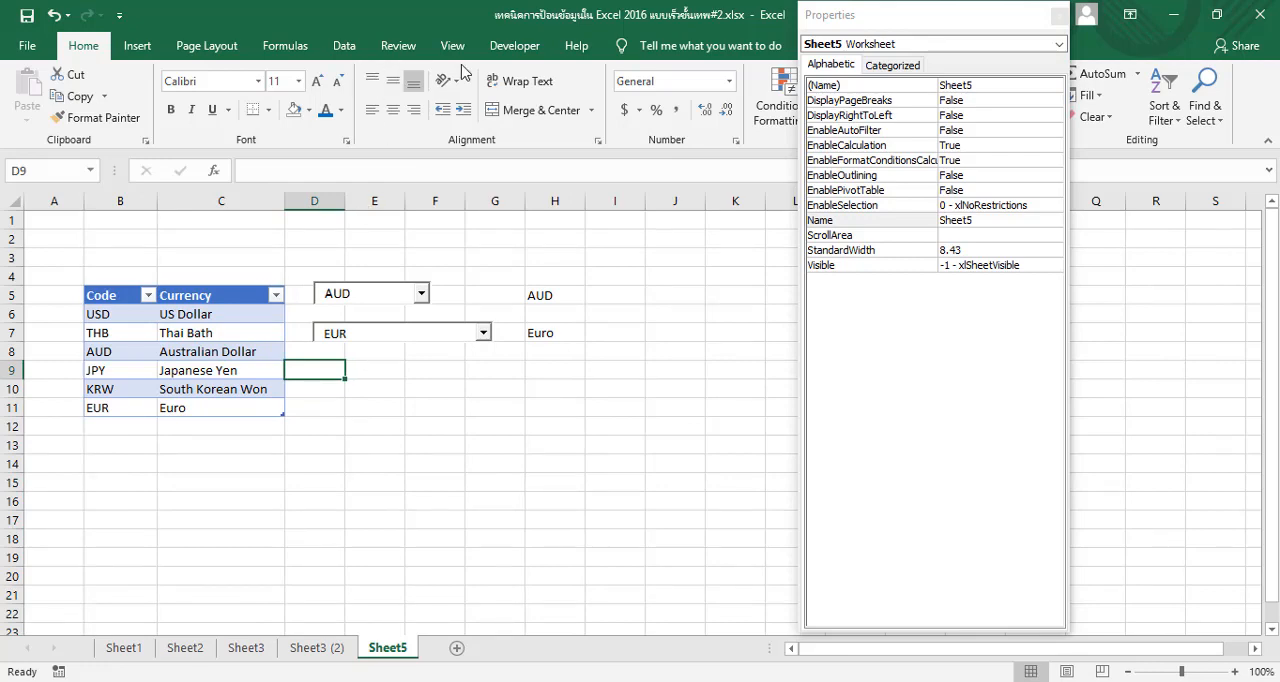
In Design Mode, draw a third ActiveX combo box about 18 pt high across D9:G9, below the second one
click(530, 50)
click(453, 116)
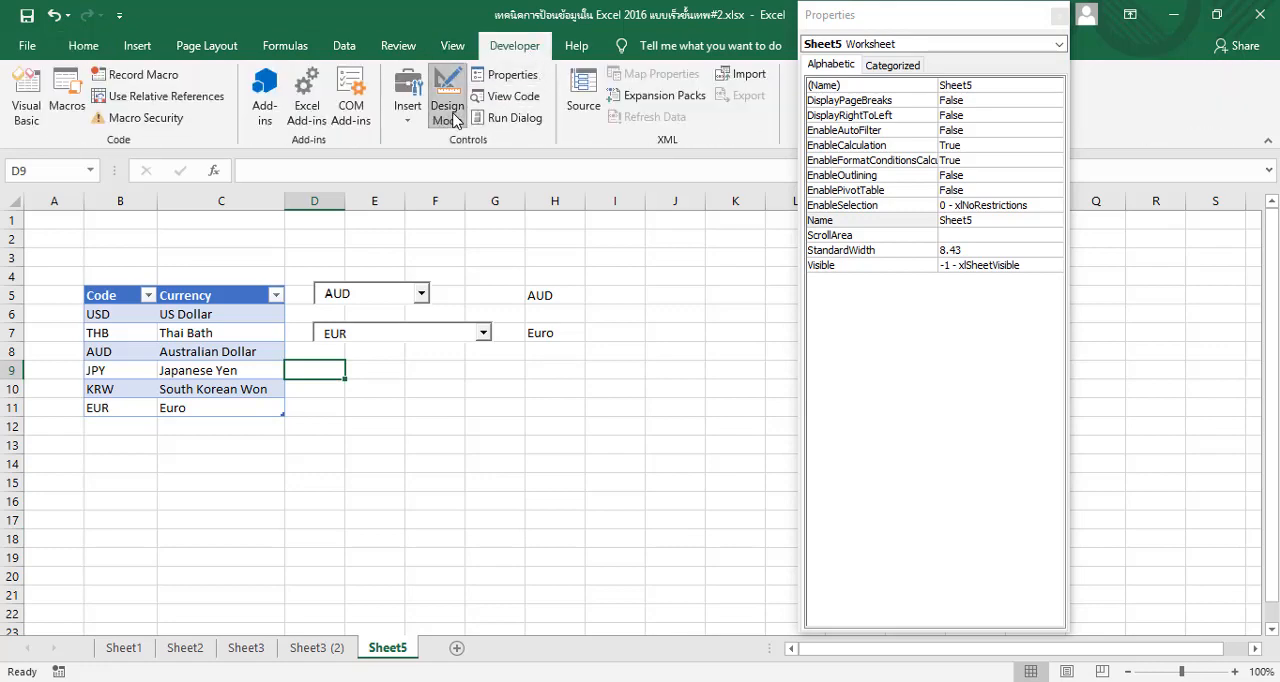
click(408, 102)
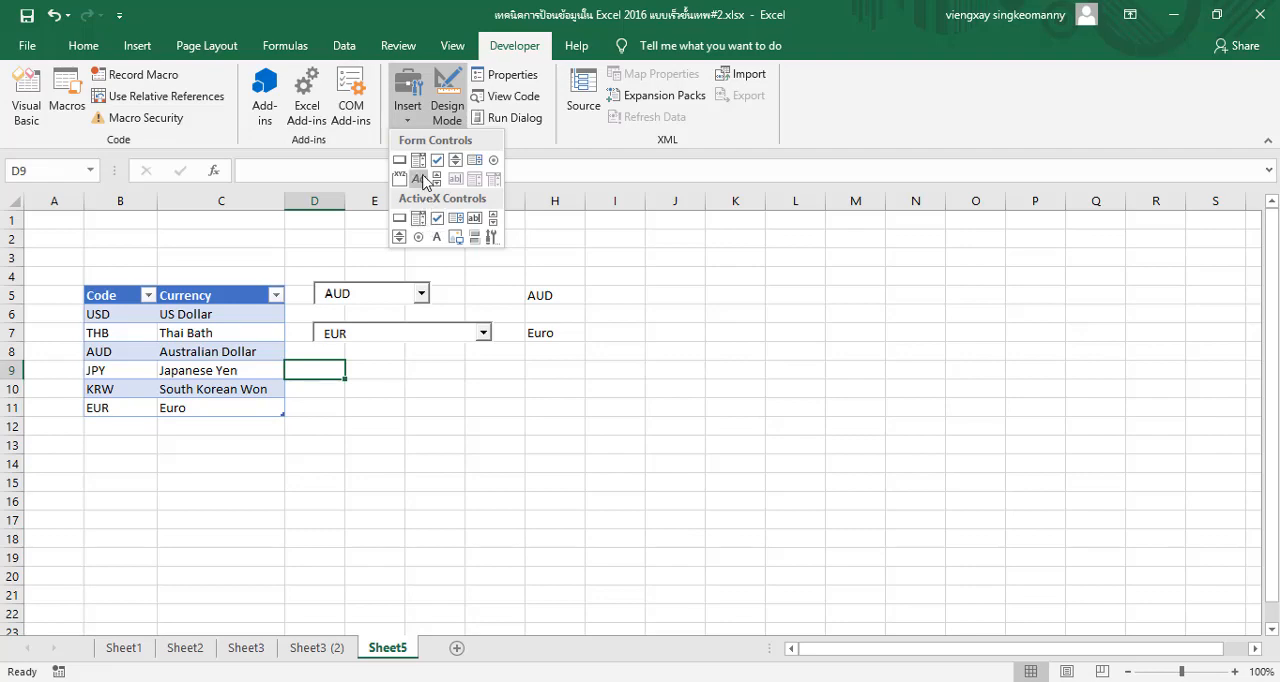
click(420, 216)
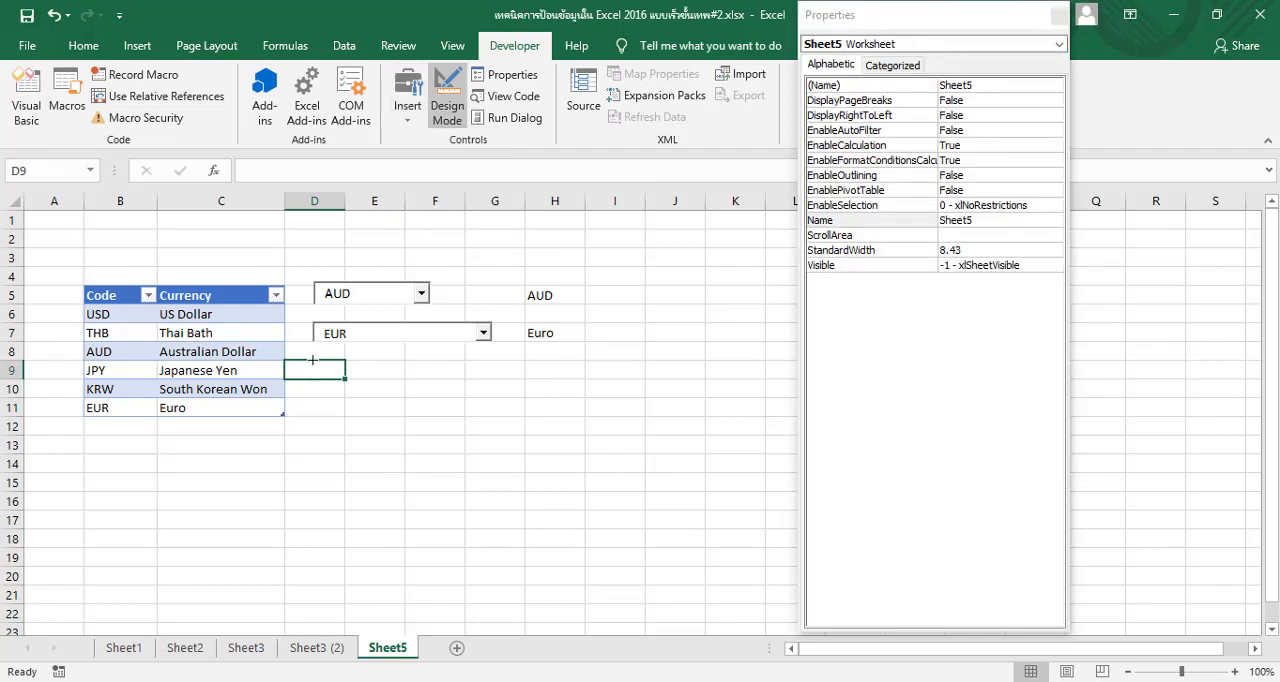
drag(313, 360, 490, 382)
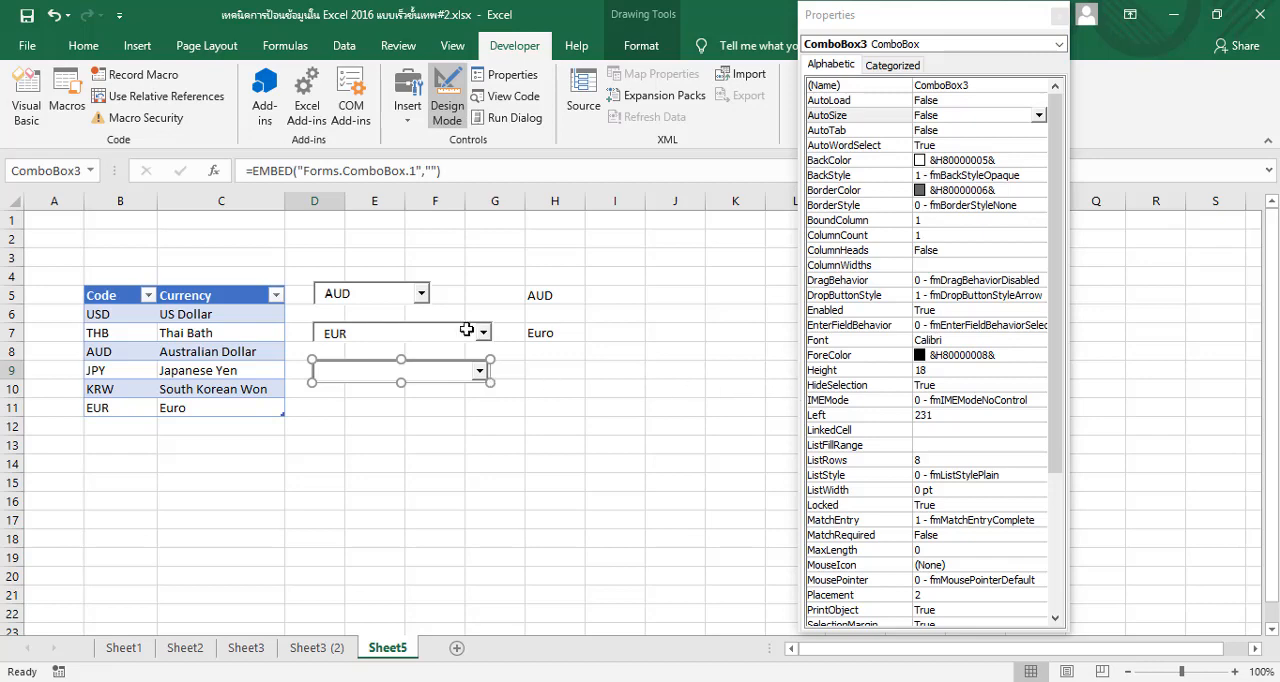
Set the third combo box's ListFillRange to B6:C11
click(931, 448)
click(931, 447)
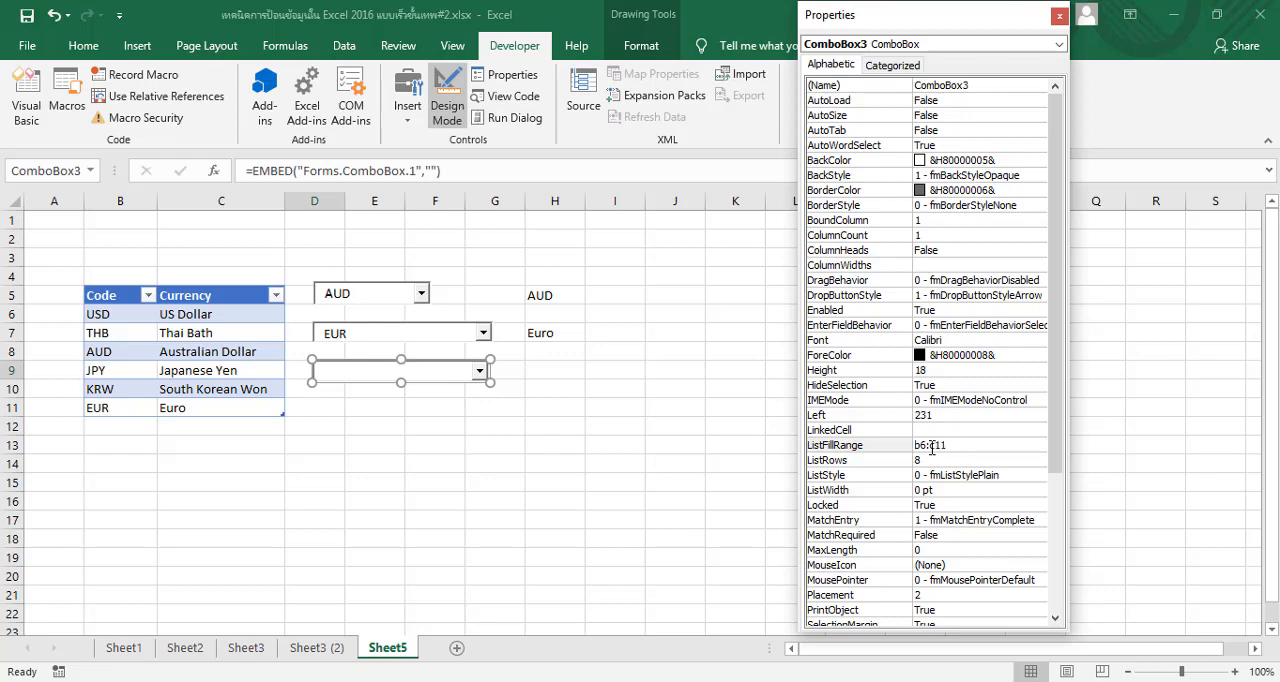
click(952, 431)
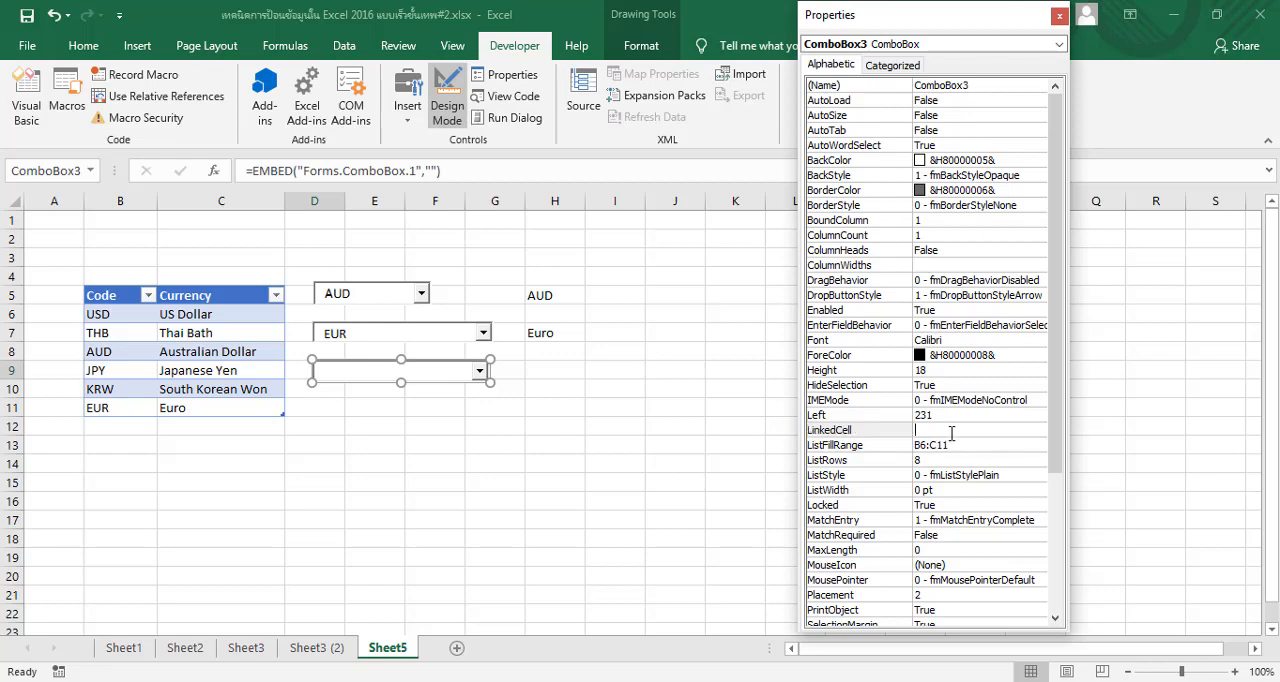
Link the third combo box to cell H9 through its LinkedCell property
click(544, 375)
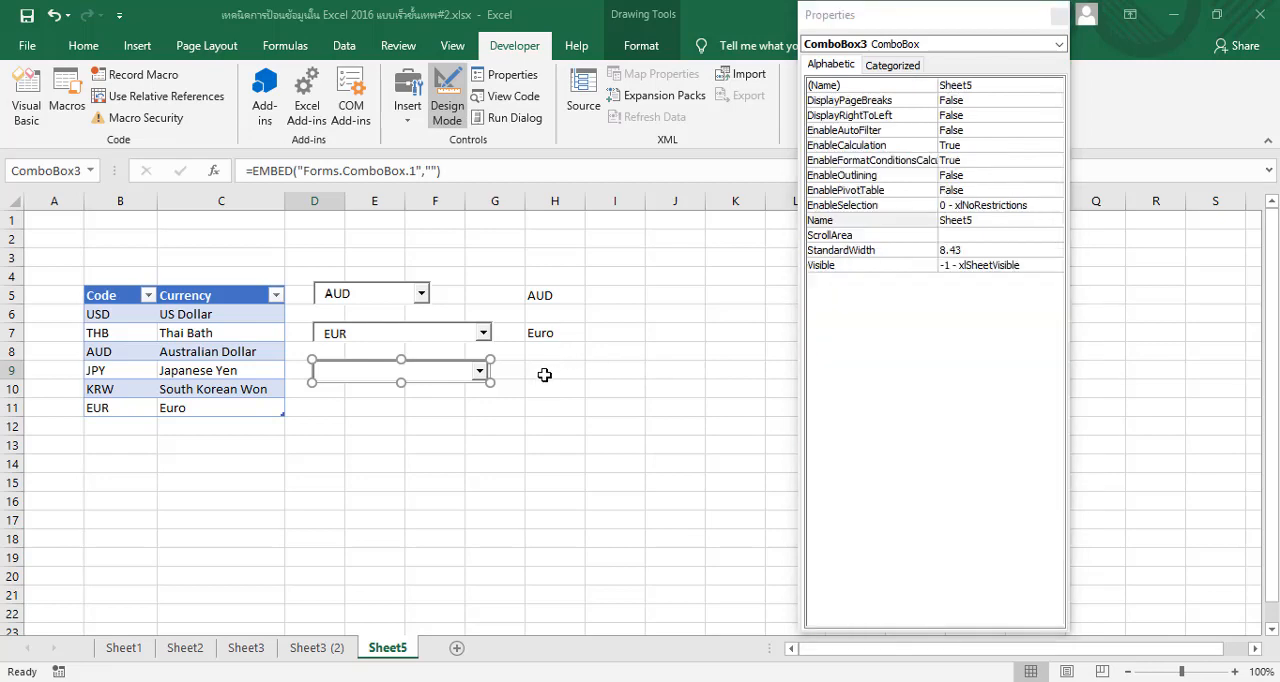
click(383, 370)
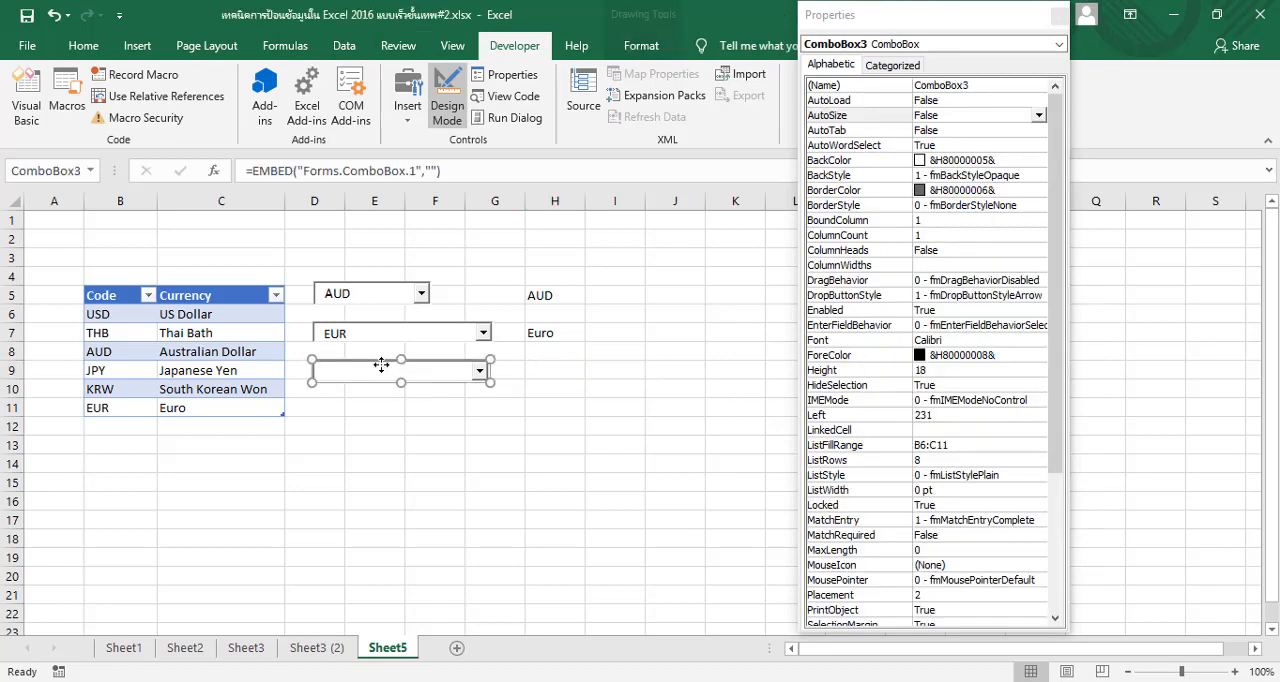
click(560, 370)
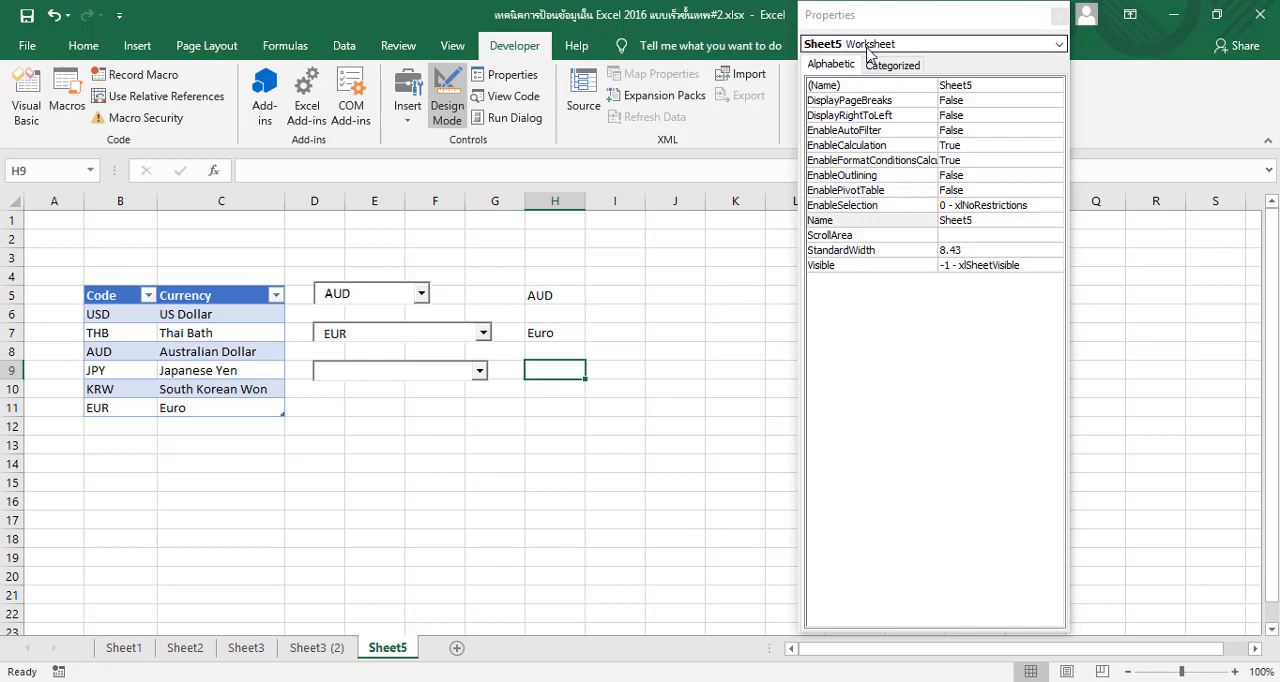
click(367, 370)
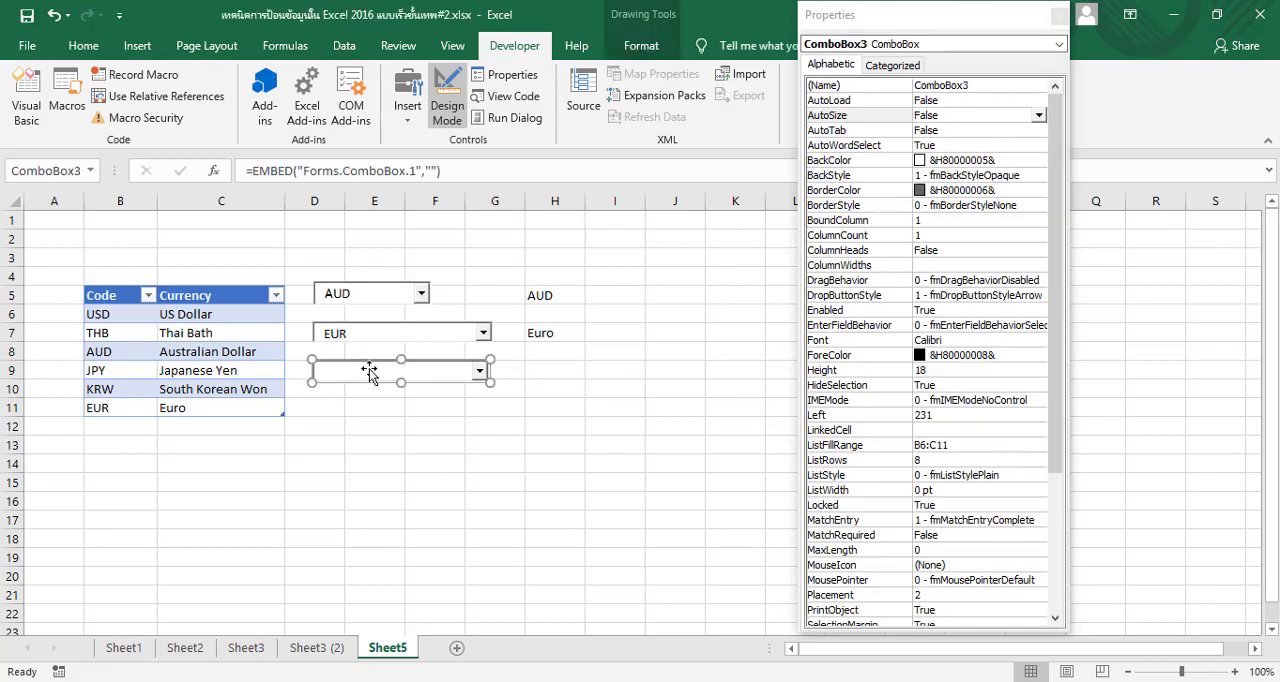
click(930, 431)
click(931, 431)
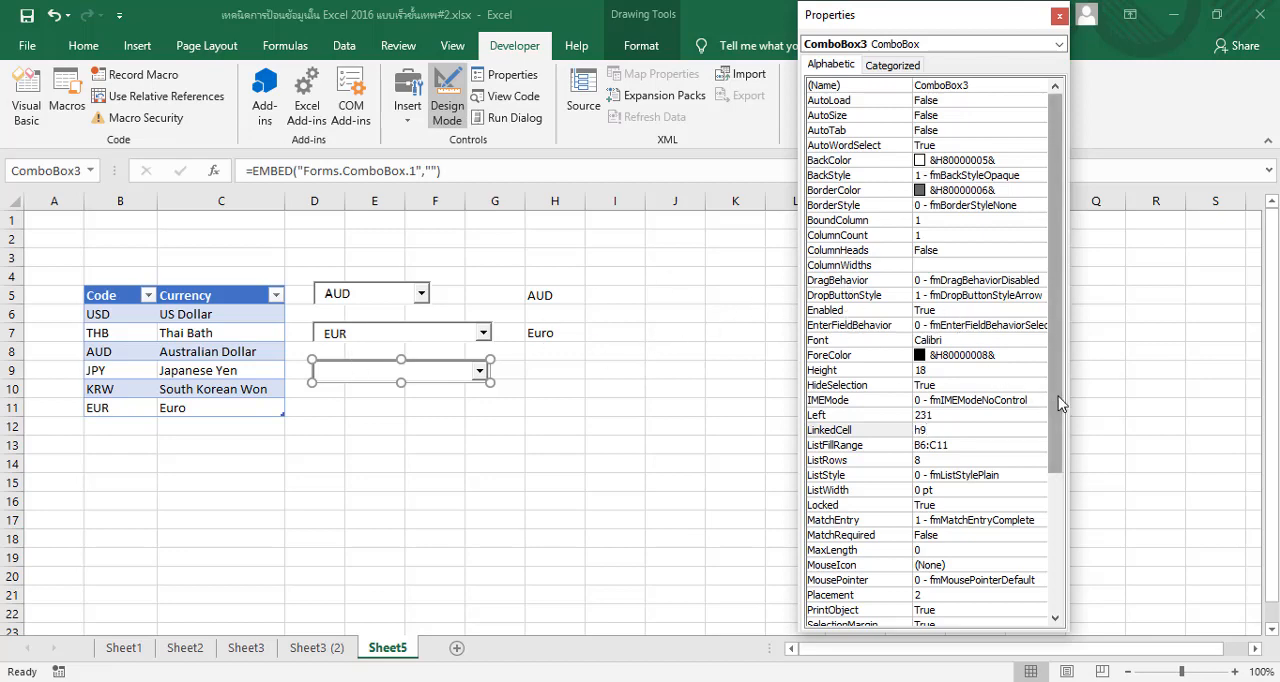
key(Return)
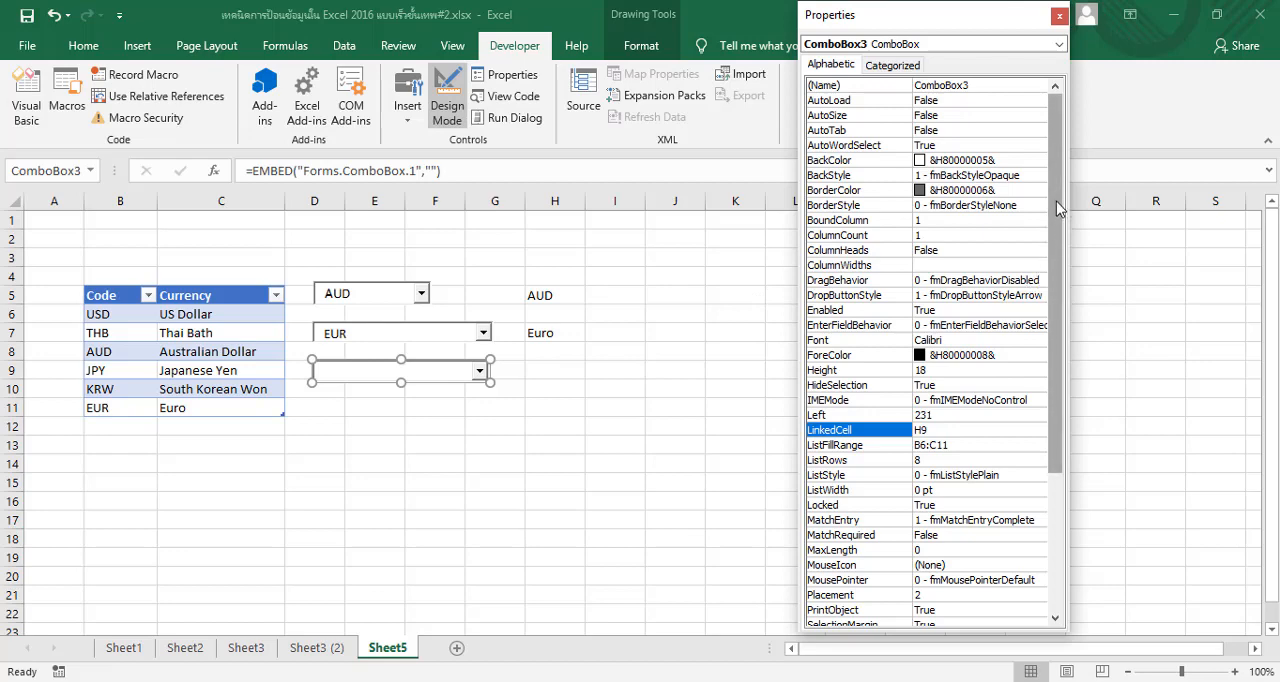
Set the third combo box's ColumnCount to 2 and its BoundColumn to 2
click(948, 238)
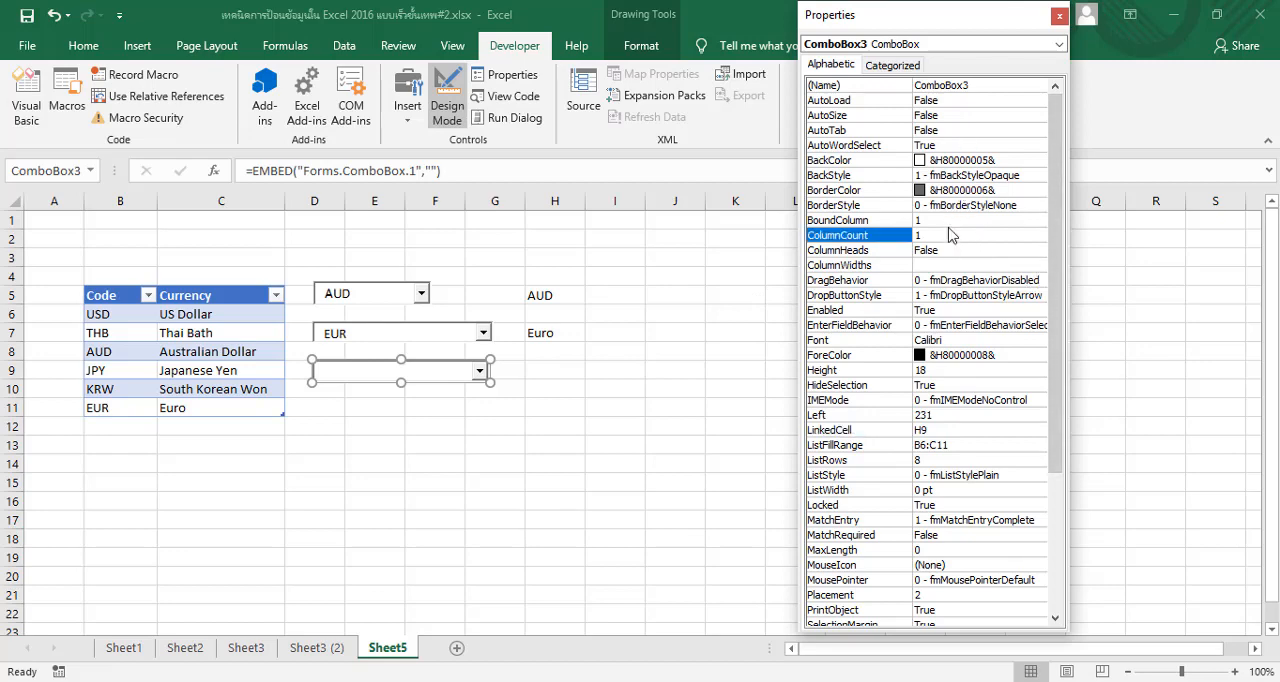
click(948, 236)
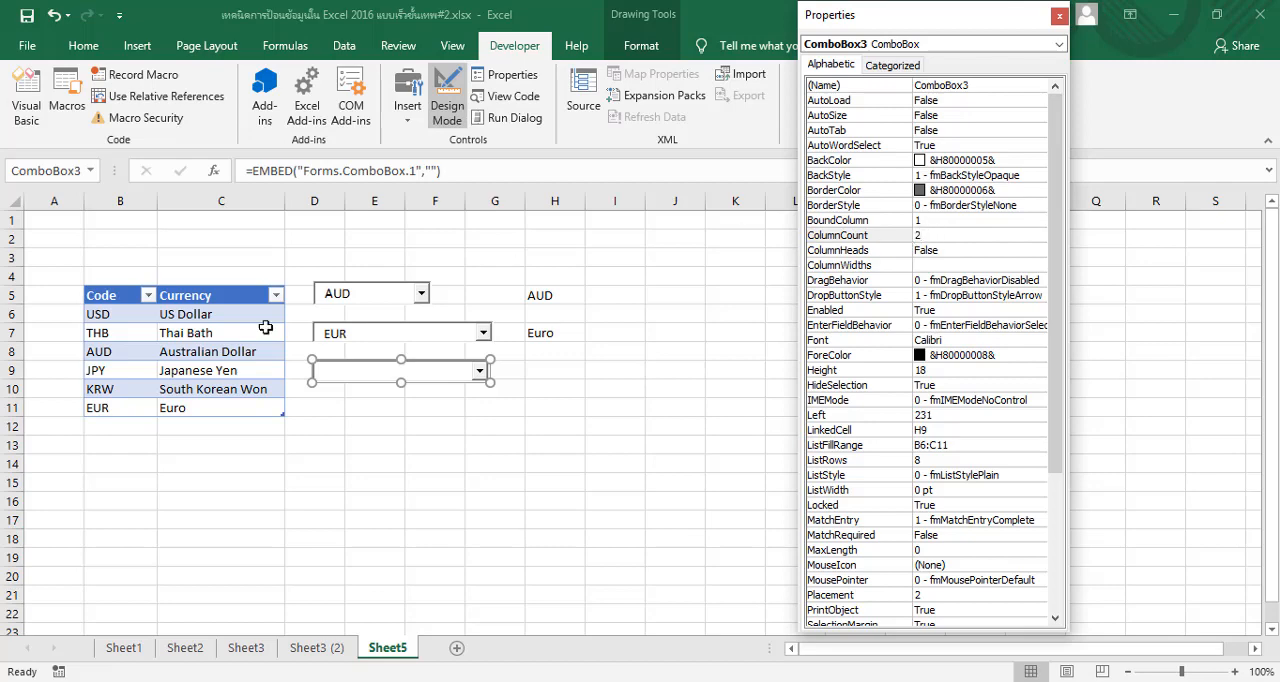
click(931, 221)
click(931, 221)
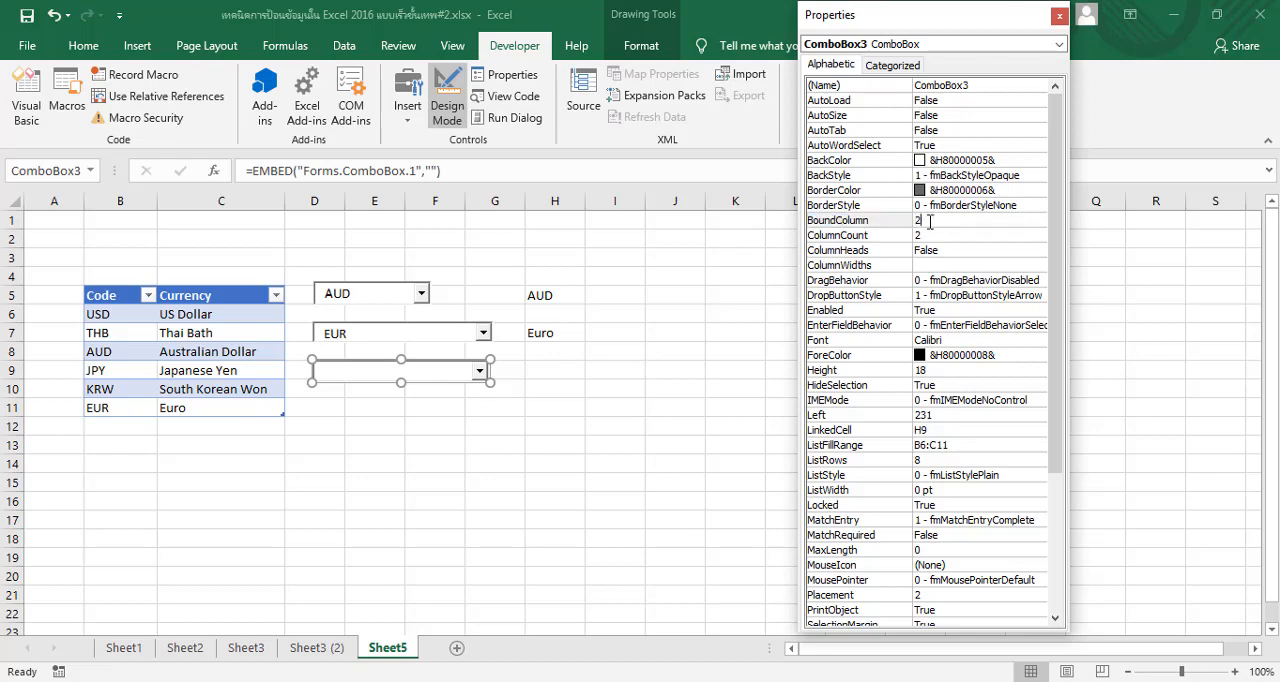
key(Return)
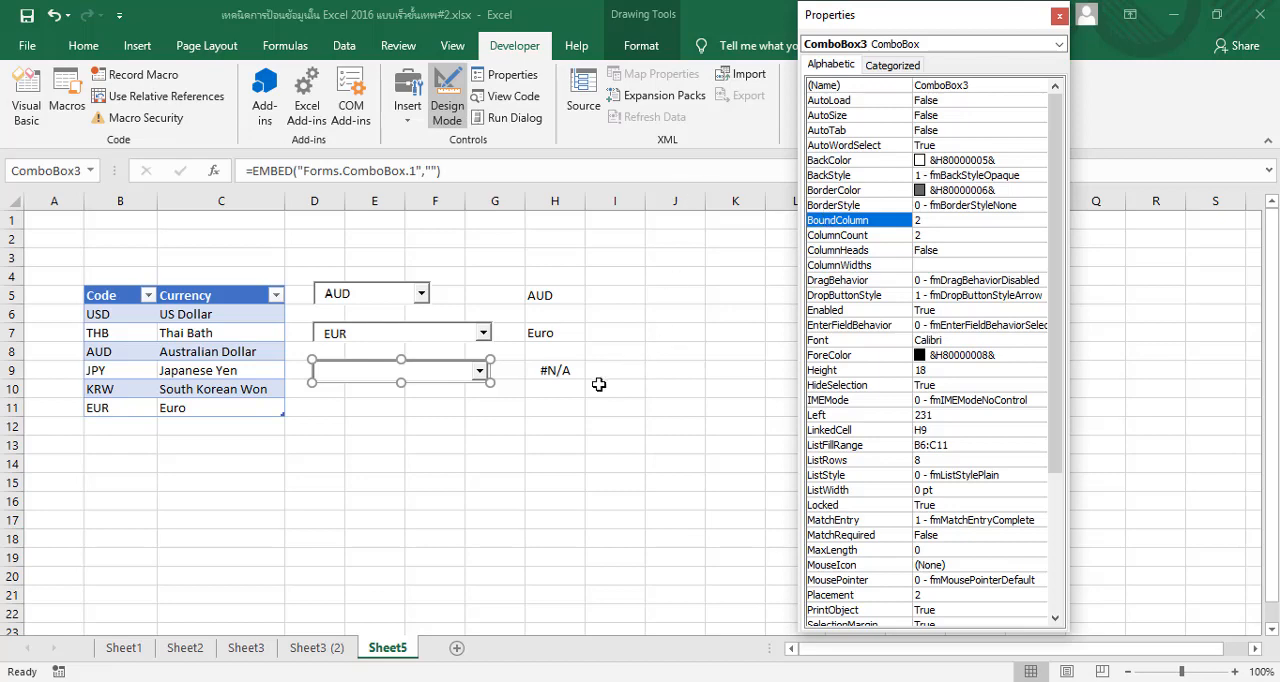
Change the third combo box's BoundColumn to 1
click(933, 220)
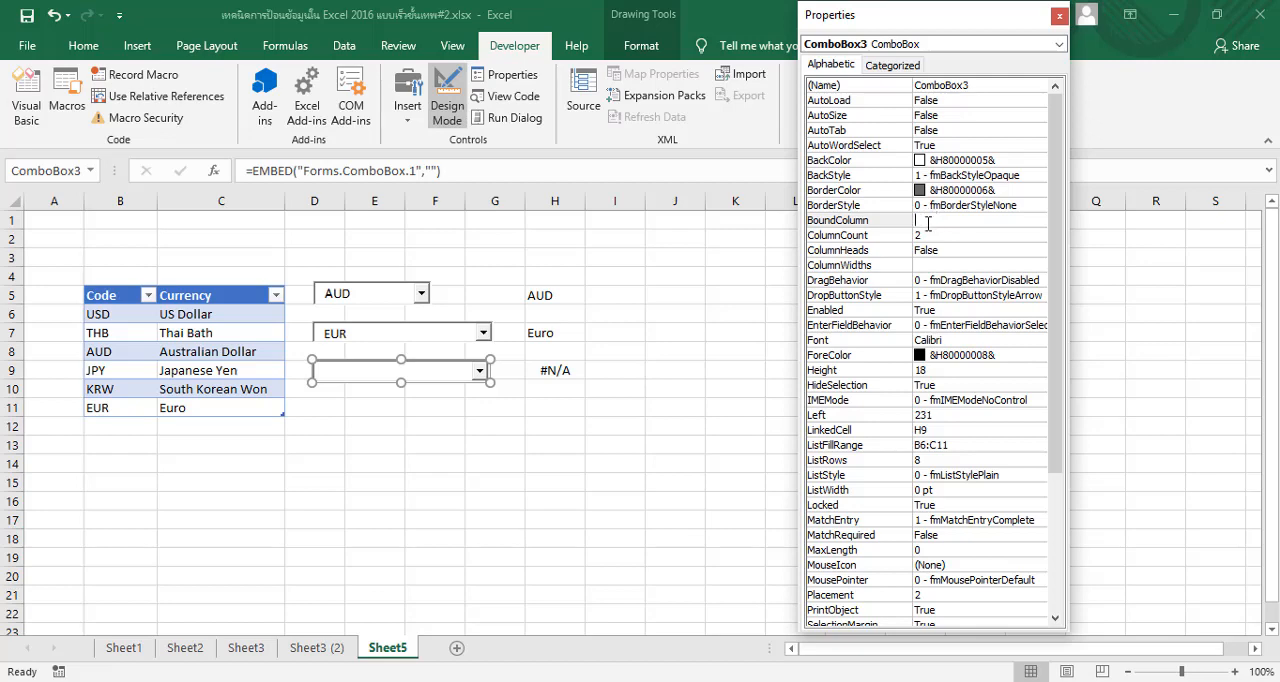
text(1)
key(Return)
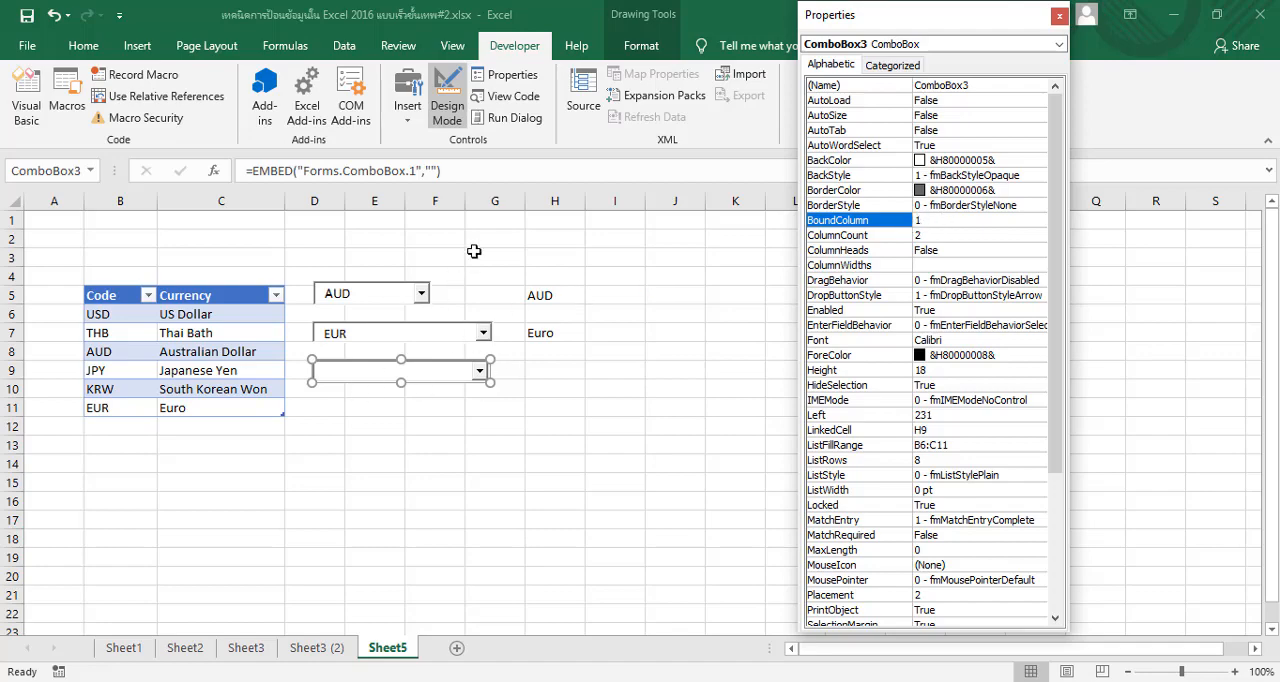
Leave Design Mode and test the third combo box by choosing EUR, followed by KRW, from its list
click(448, 100)
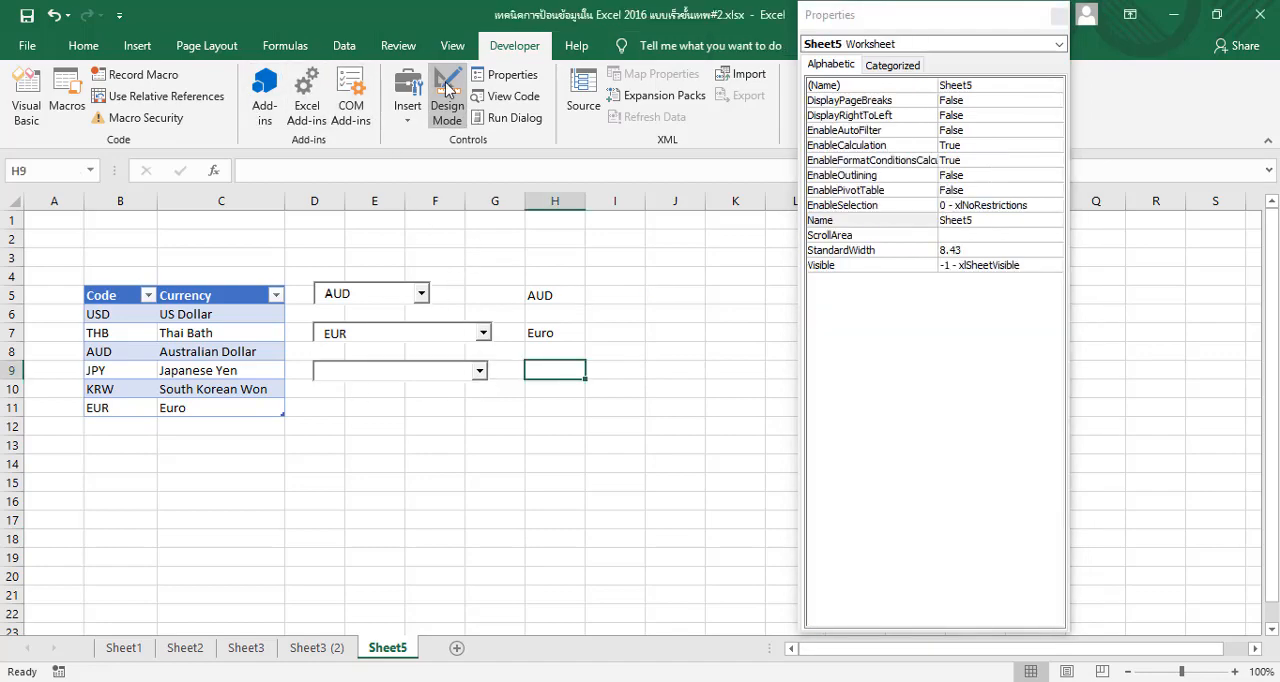
click(480, 371)
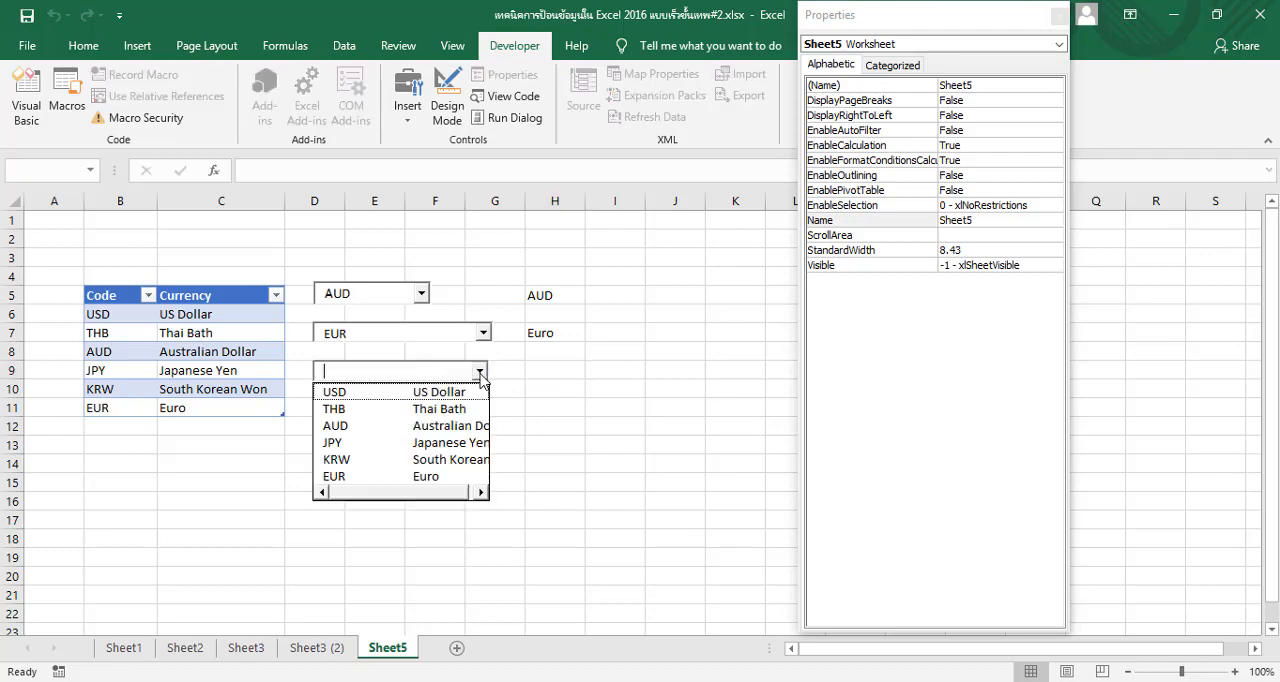
click(443, 476)
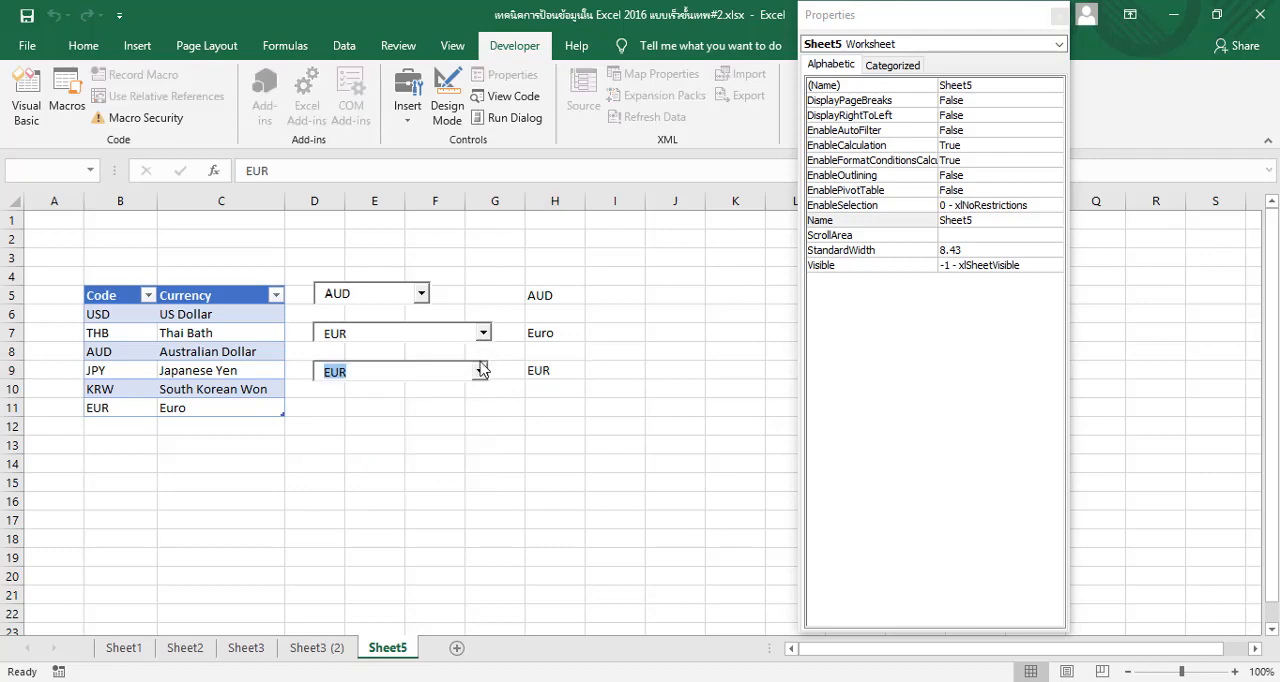
click(480, 371)
click(423, 459)
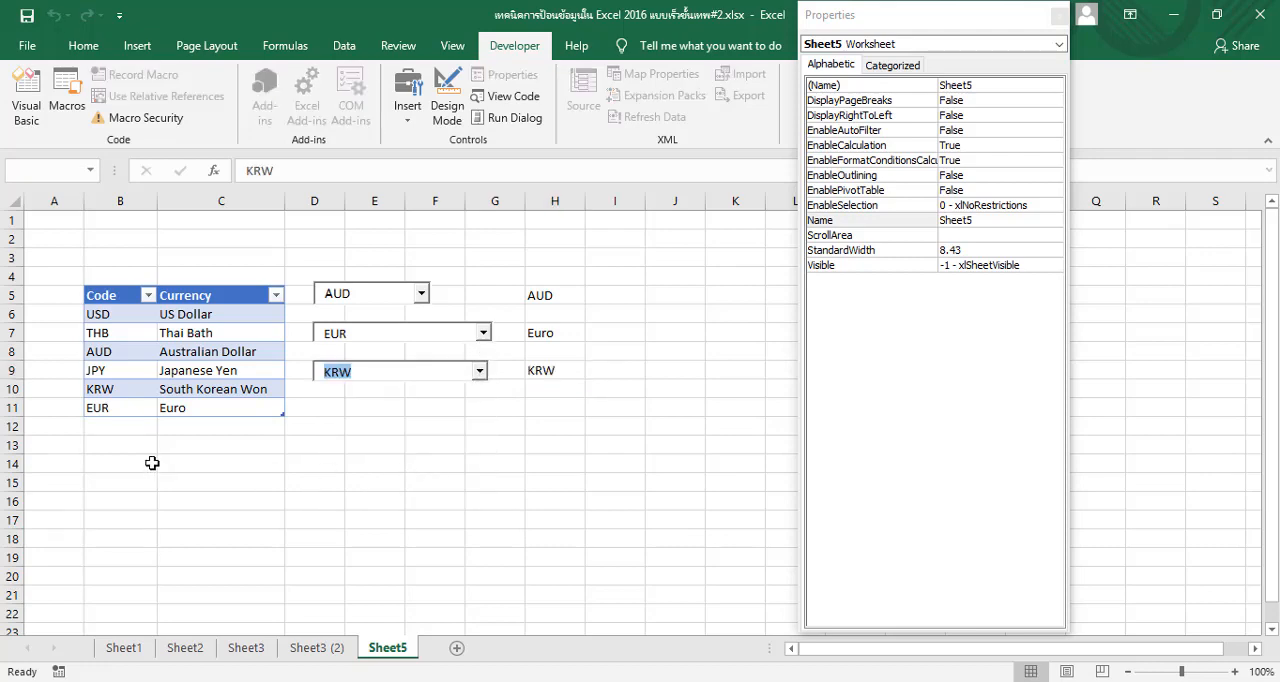
Extend the currency table with a new row in B12:C12 containing the code LAK and the currency Lao kip
click(111, 426)
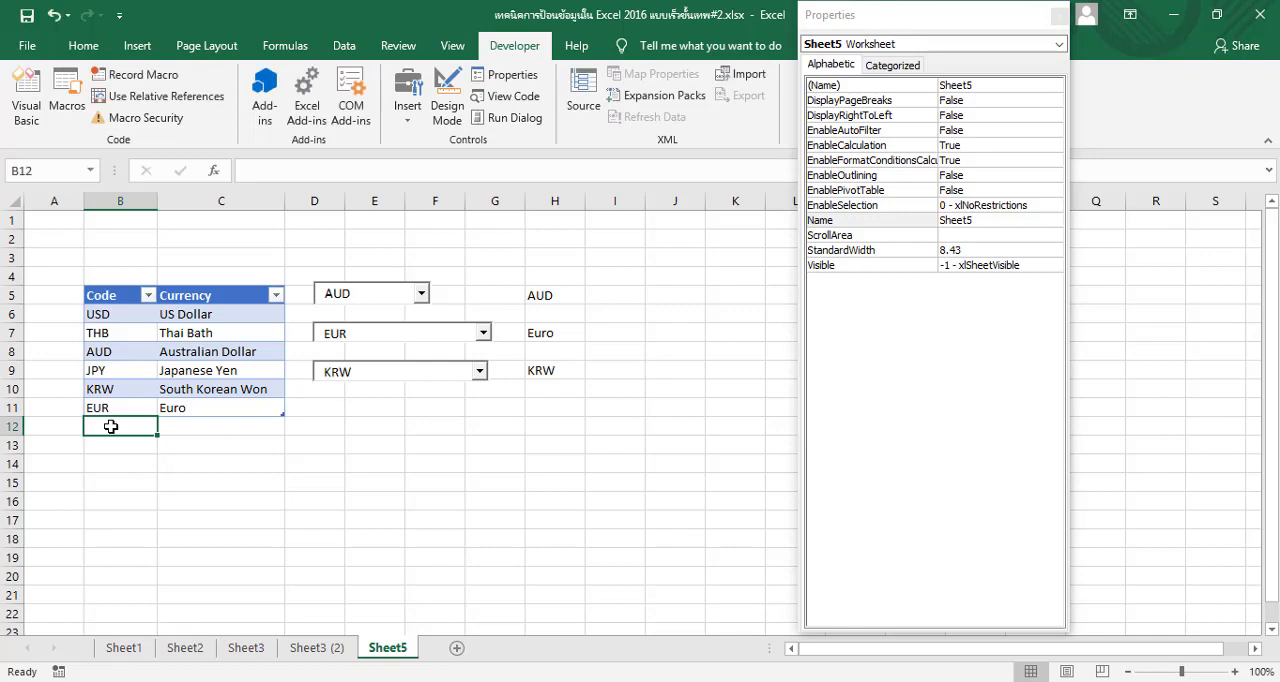
text(L)
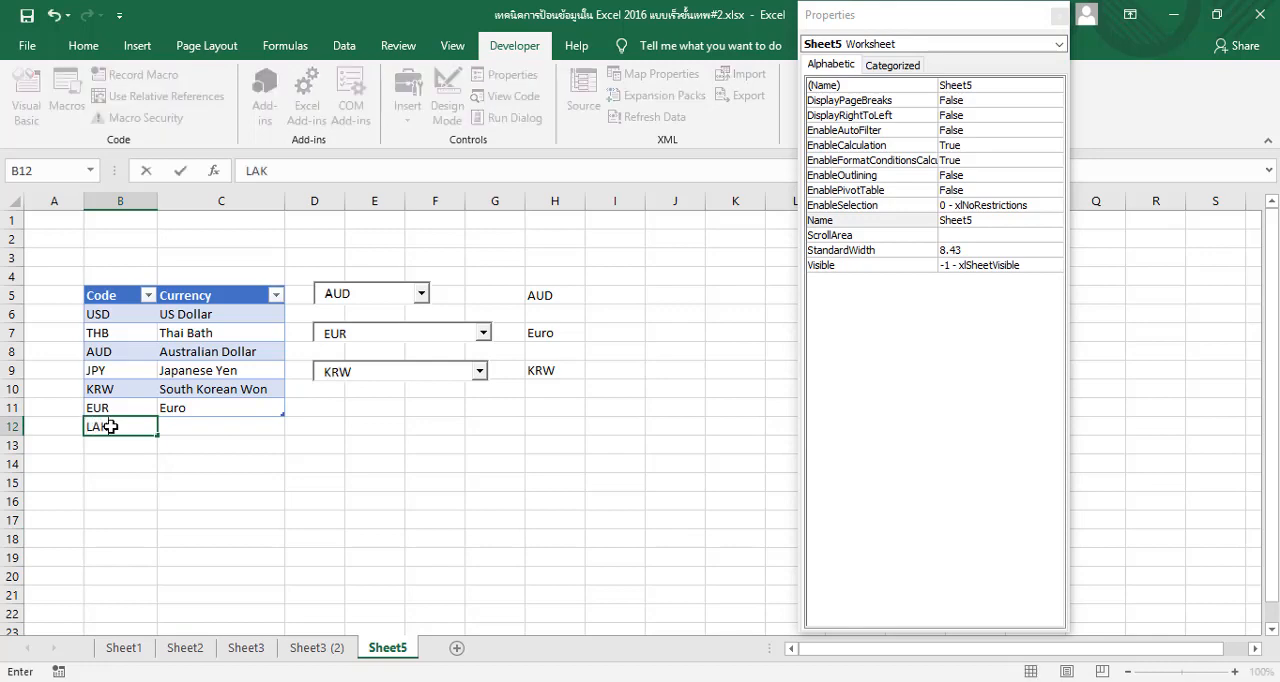
text(AK)
key(Tab)
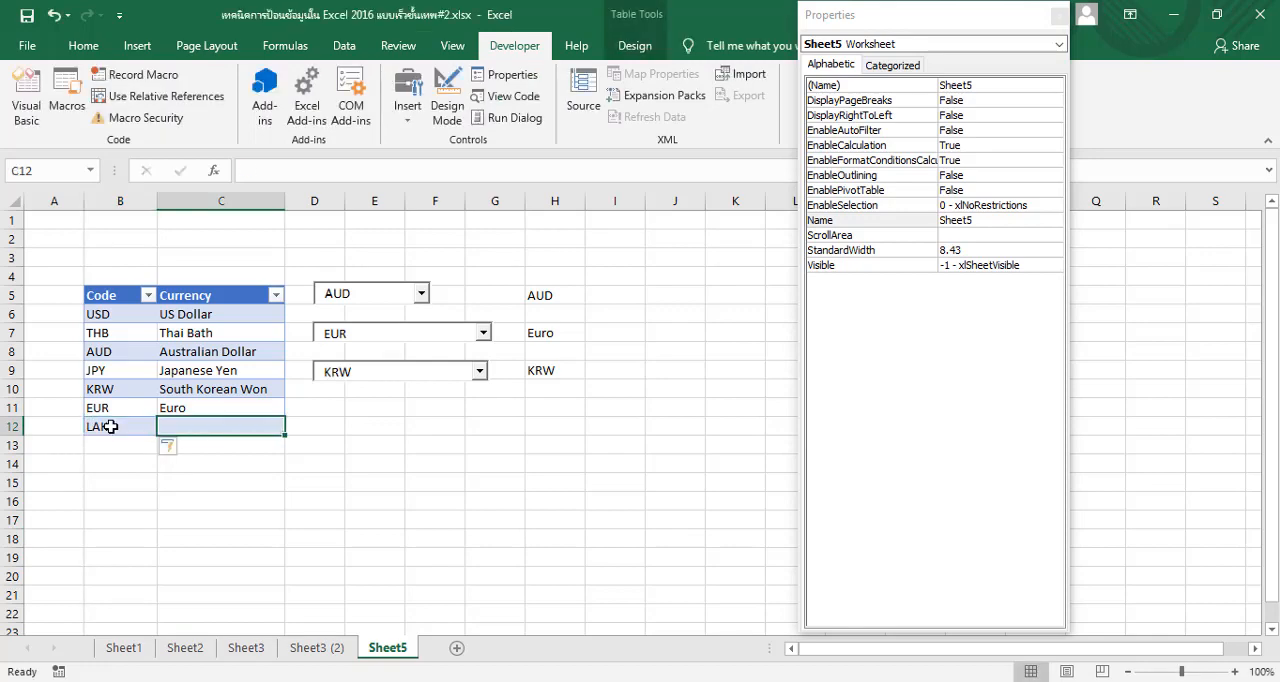
text(l)
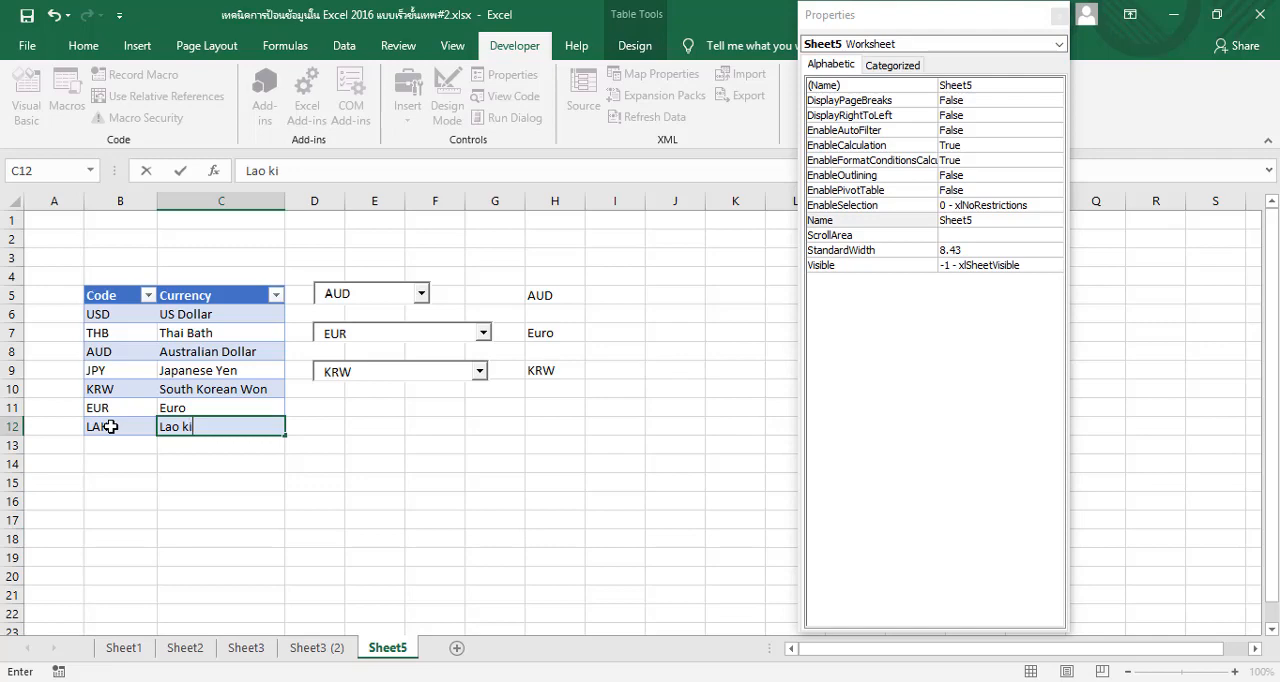
key(Return)
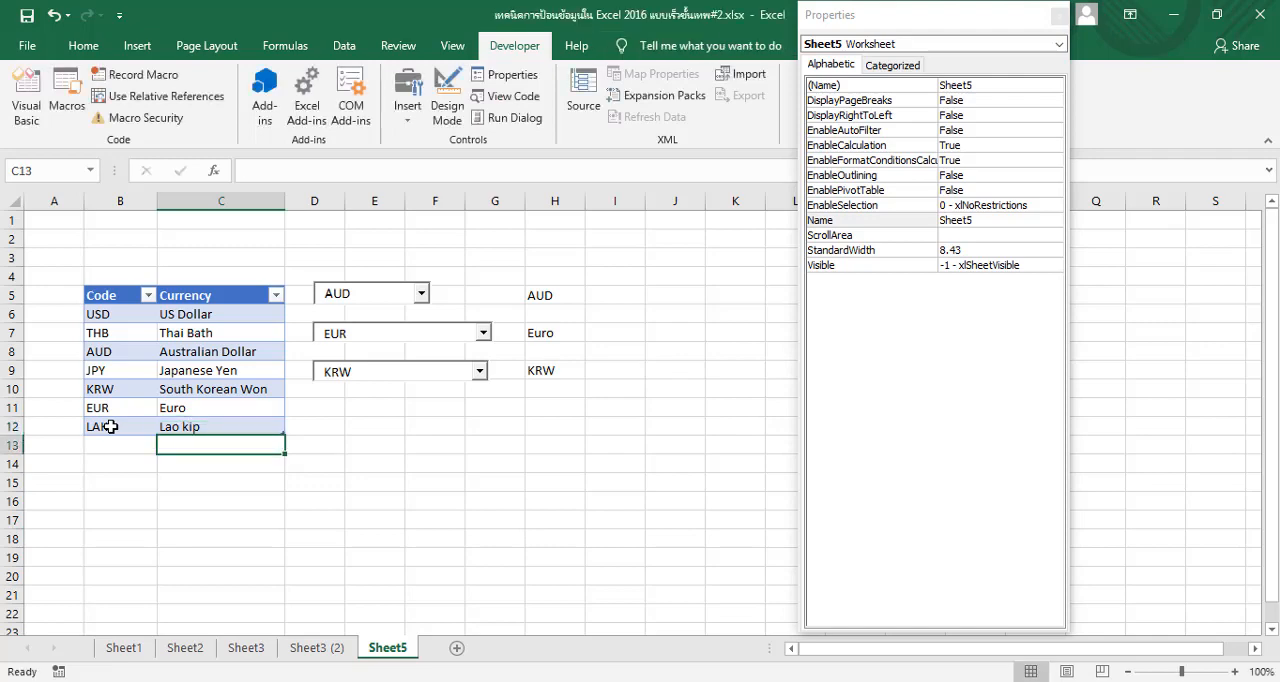
Test the third combo box by choosing the added LAK entry from its list
click(480, 376)
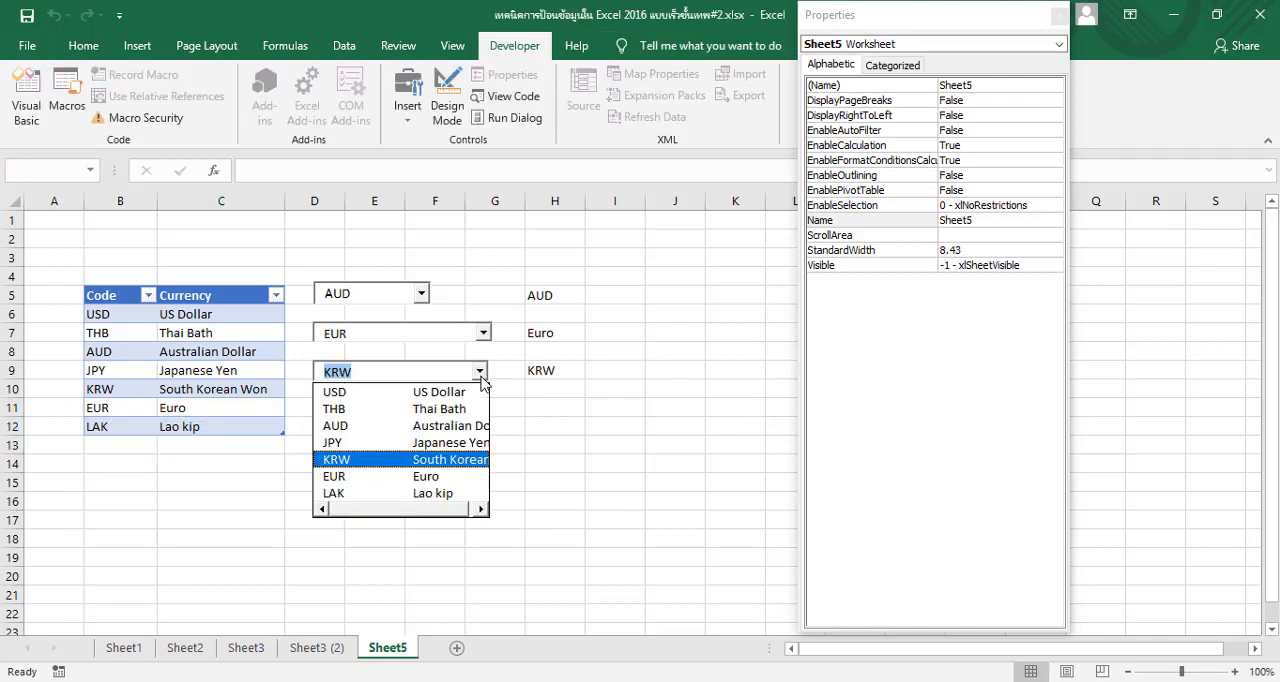
click(455, 495)
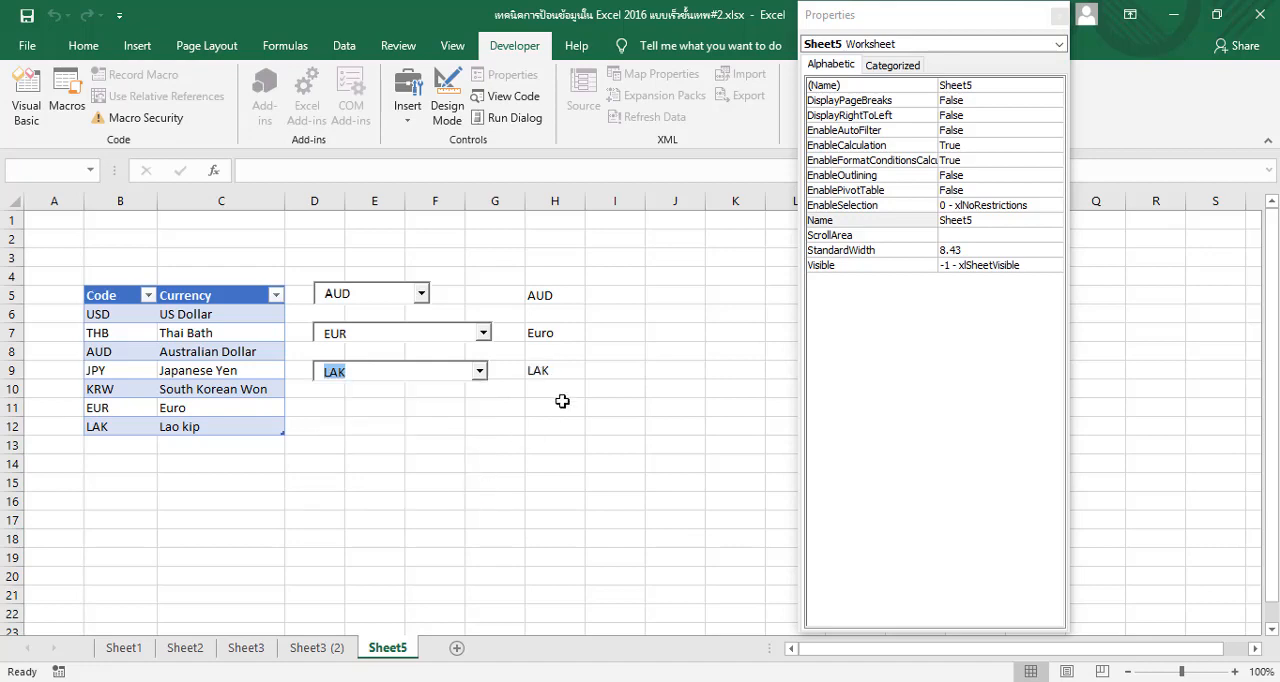
click(480, 371)
click(451, 487)
click(485, 442)
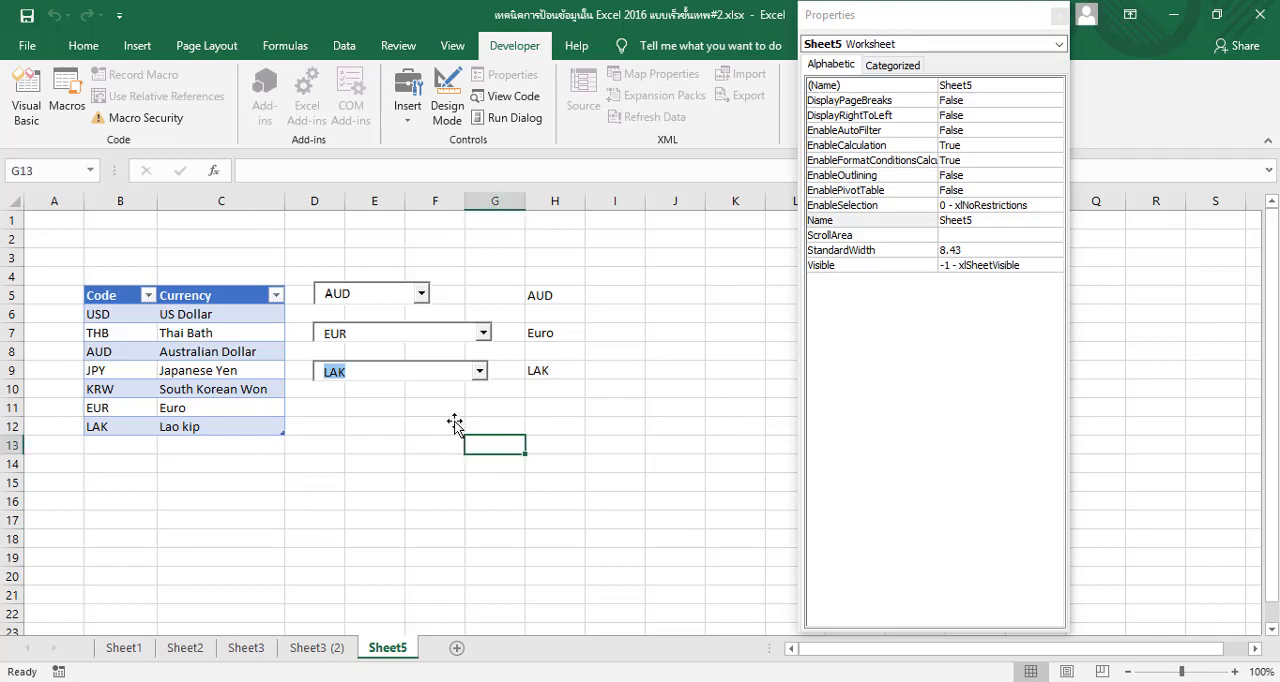
Turn on Design Mode and select the first combo box on Sheet5
click(349, 296)
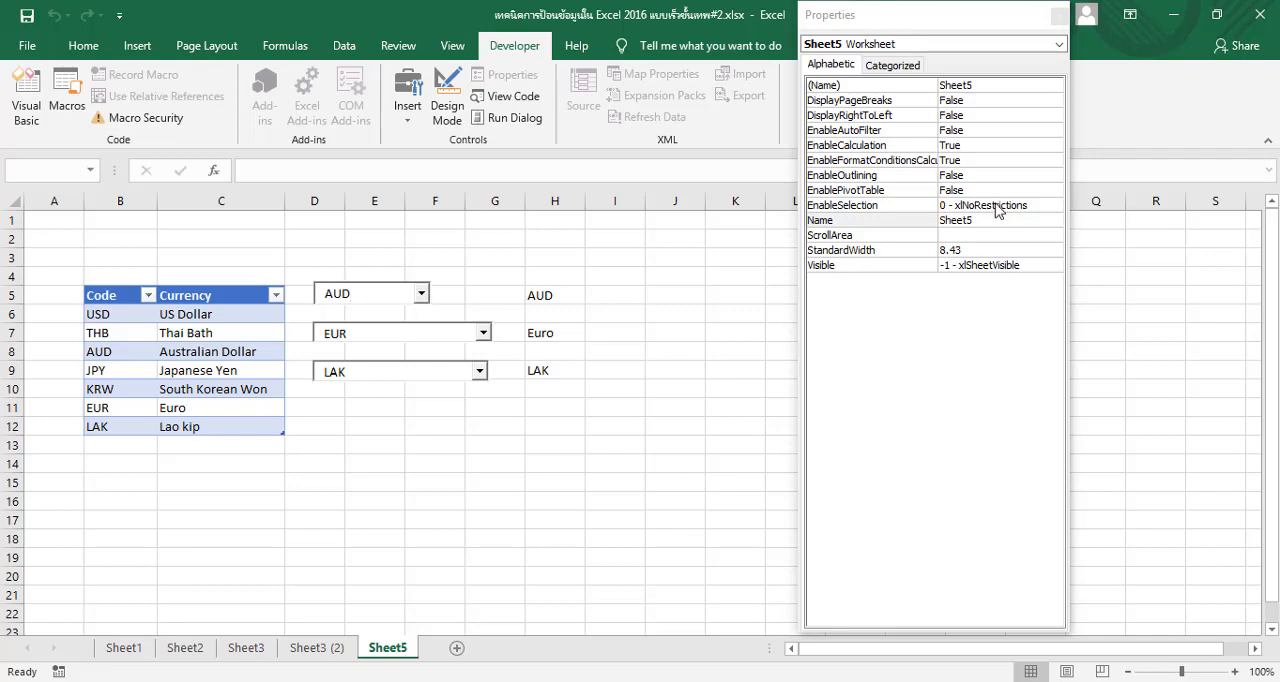
click(458, 100)
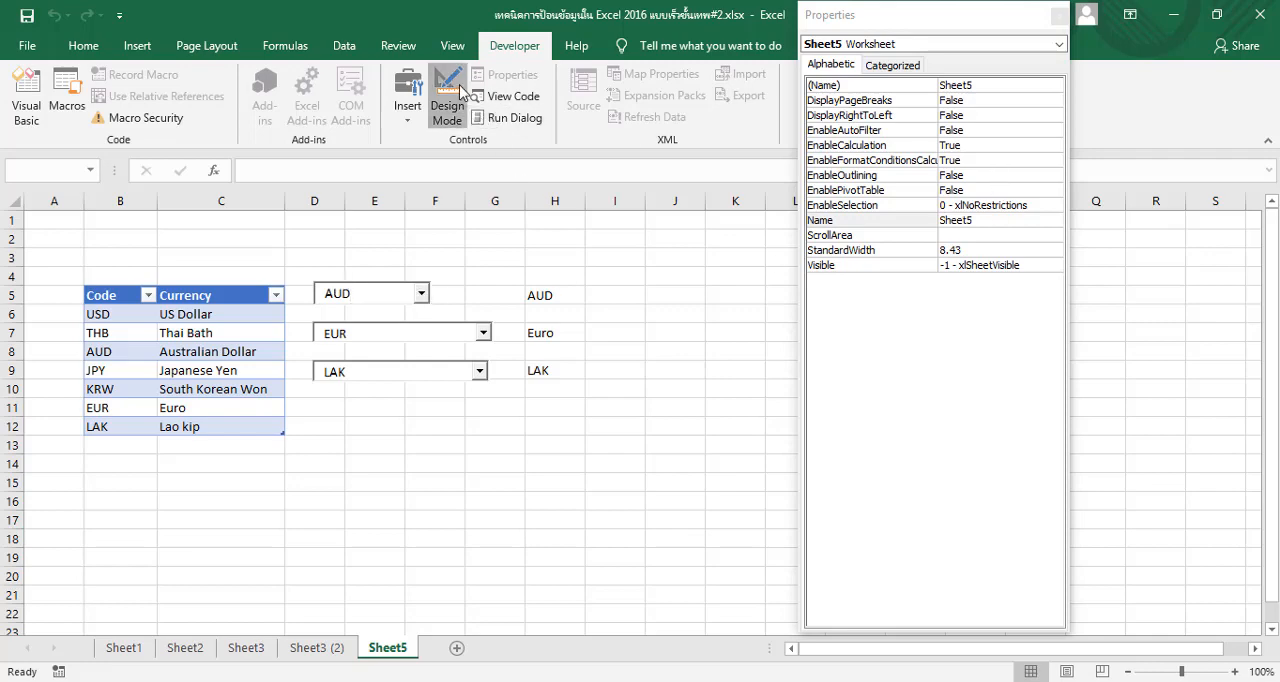
click(387, 290)
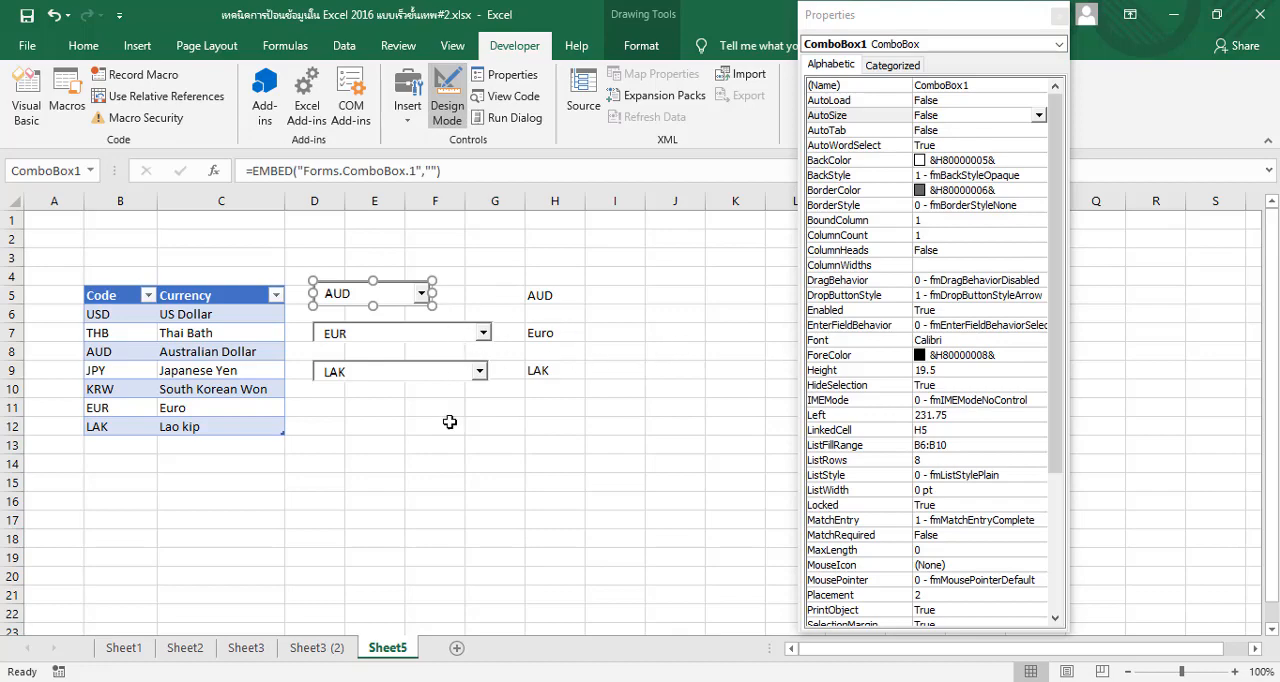
Examine the font and color properties of the upper combo box on Sheet3 (2), then return to Sheet5
click(316, 648)
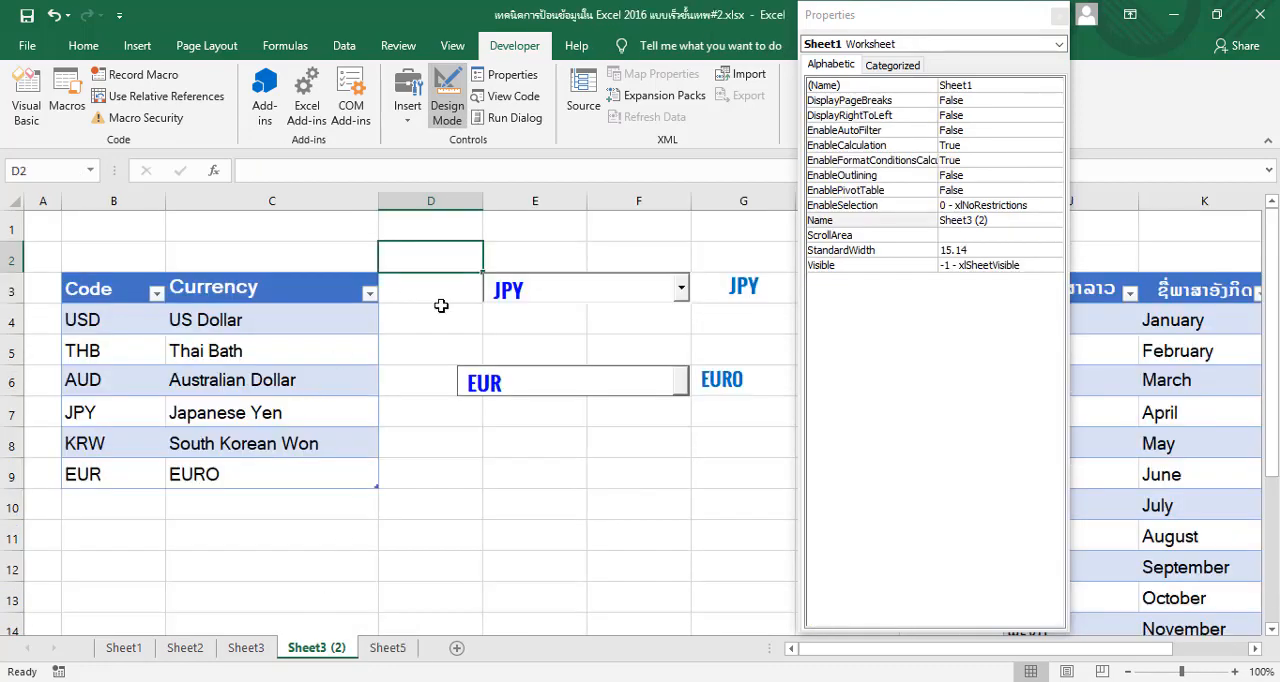
click(566, 297)
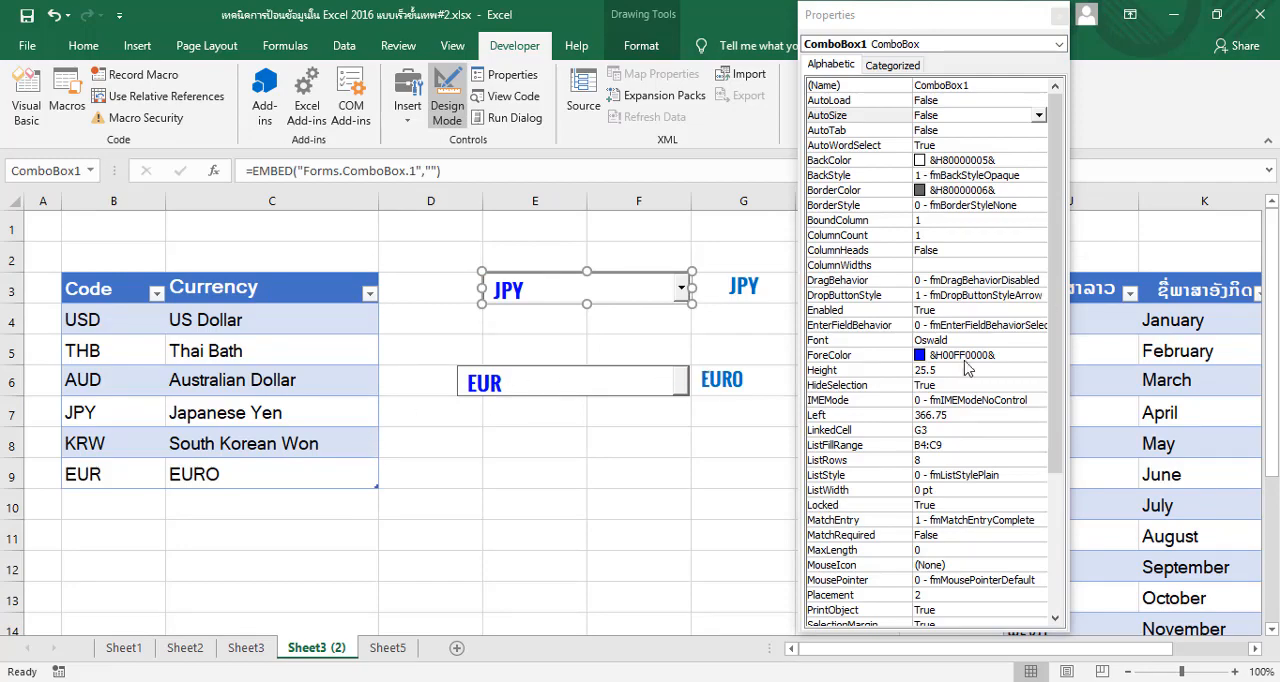
click(387, 648)
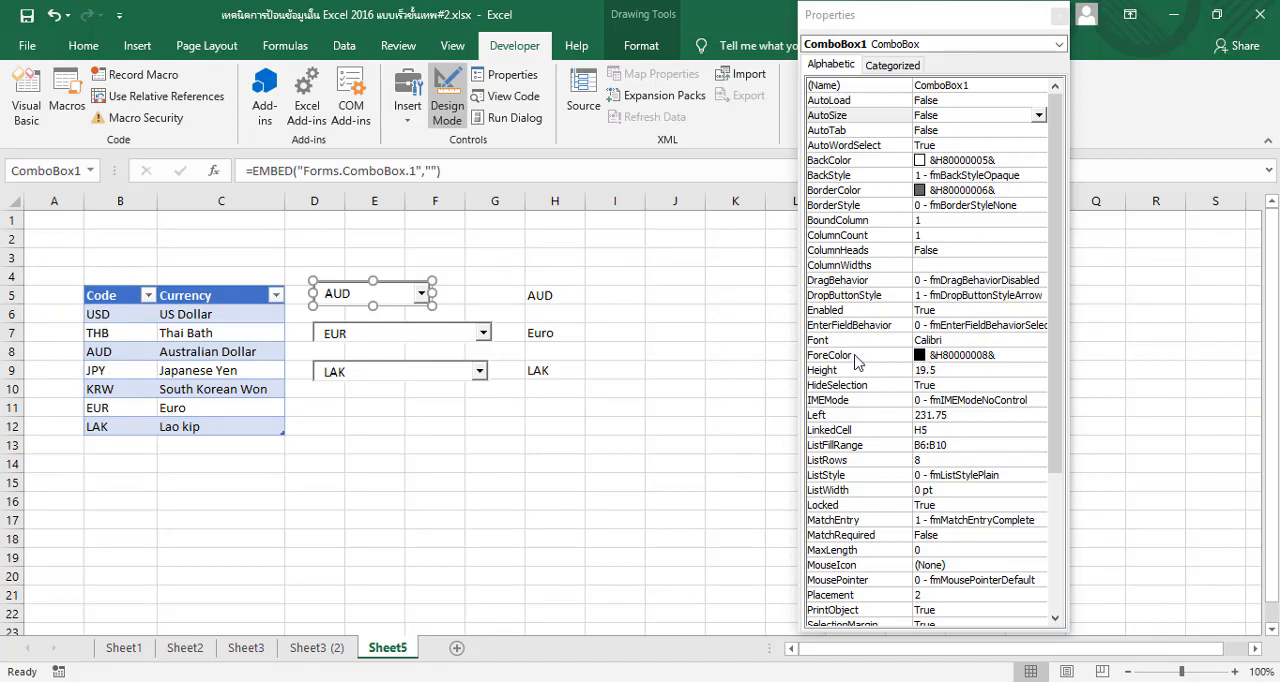
Set the first combo box's ForeColor to the dark teal palette color &H00404000&
click(922, 358)
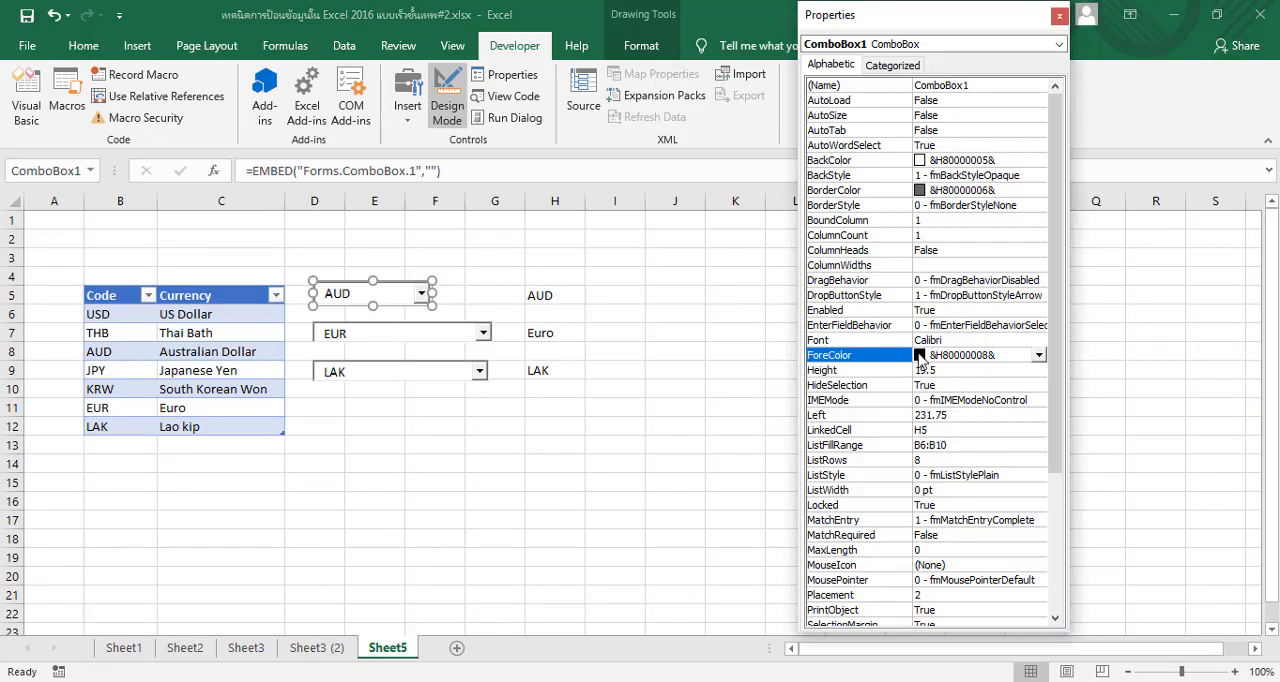
click(1040, 355)
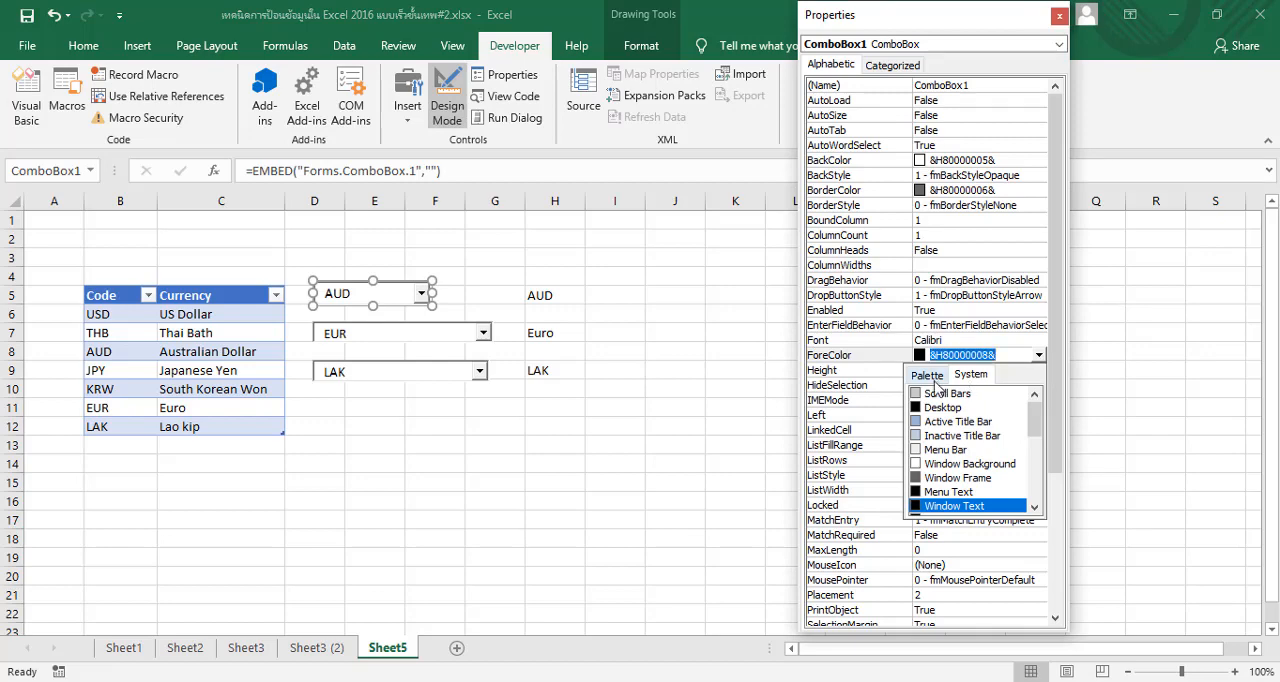
click(934, 378)
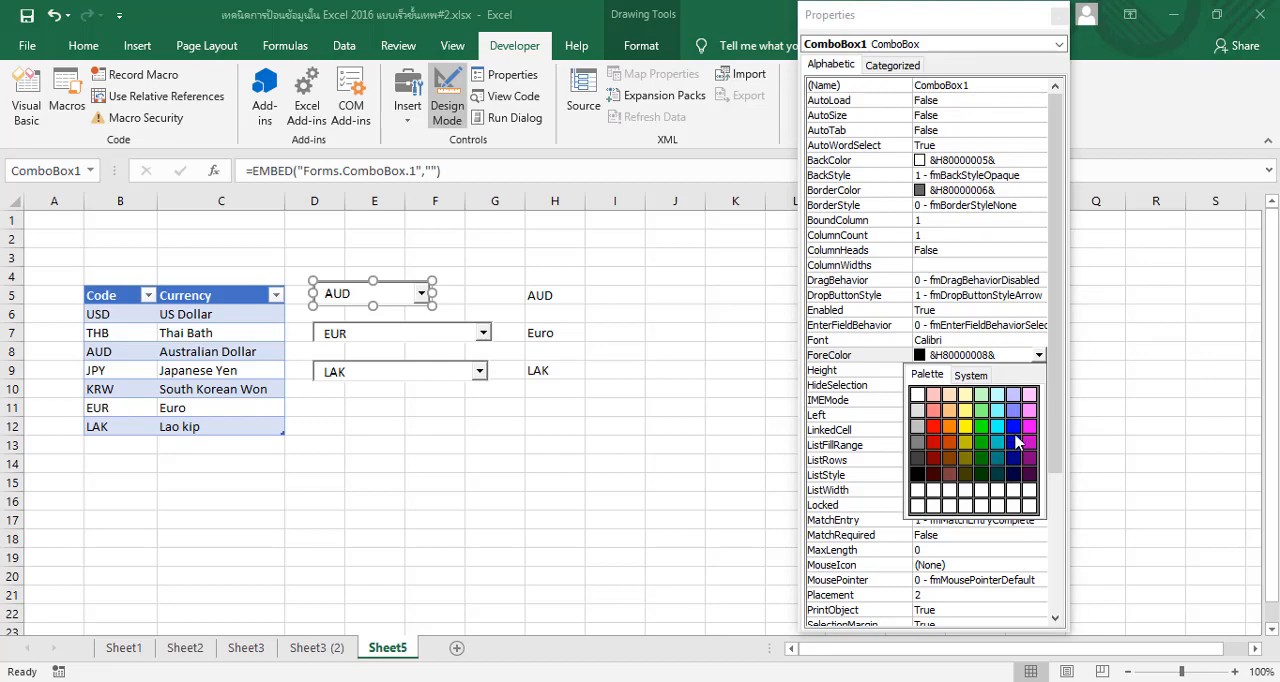
click(997, 472)
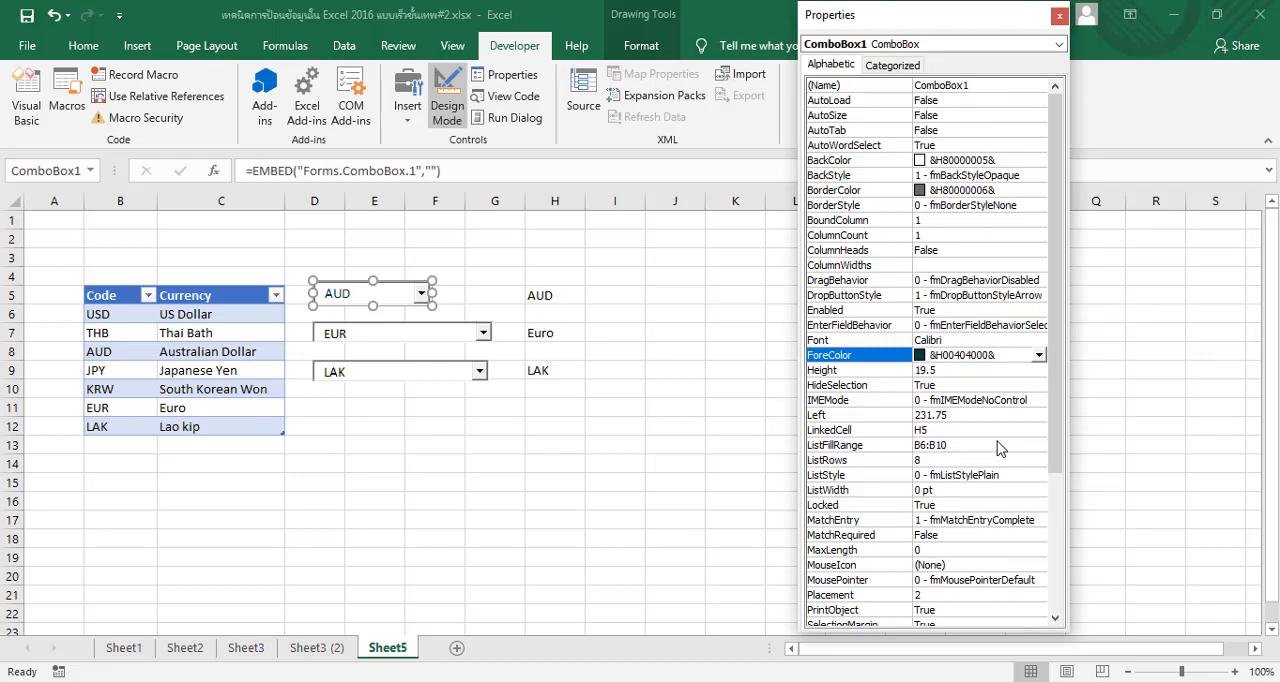
Set the first combo box's font to Clarendon Blk BT, style Black, size 14
click(975, 341)
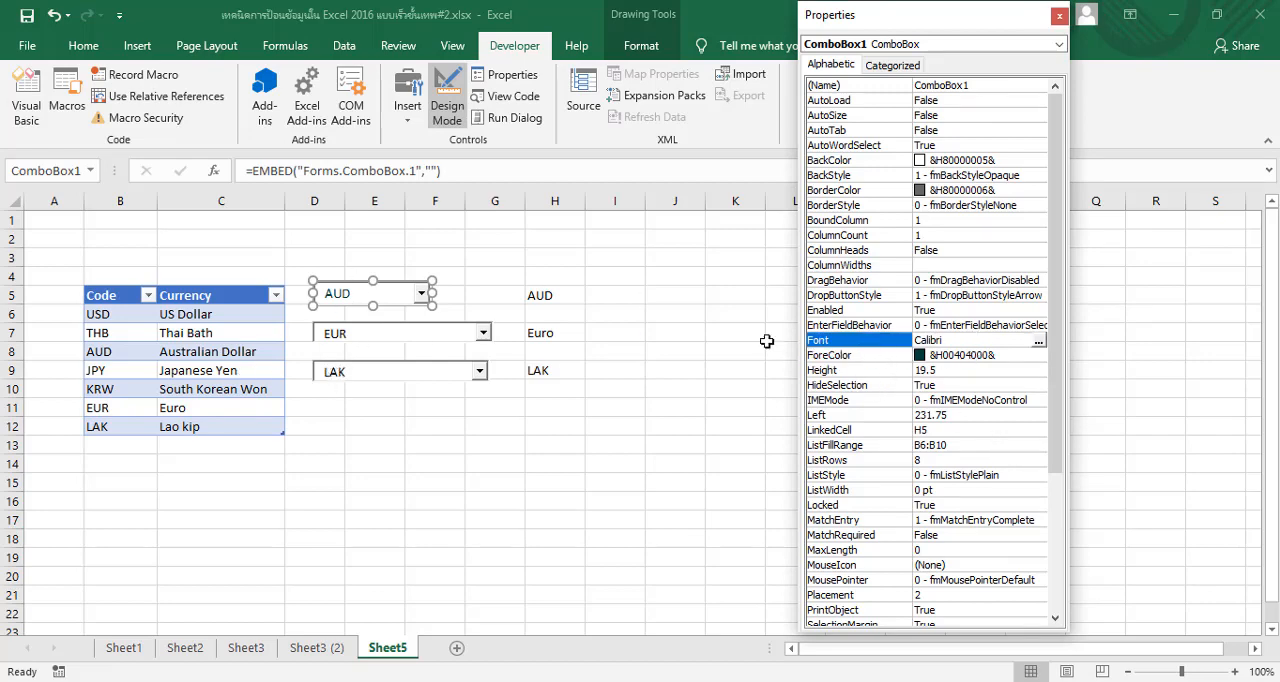
click(1039, 343)
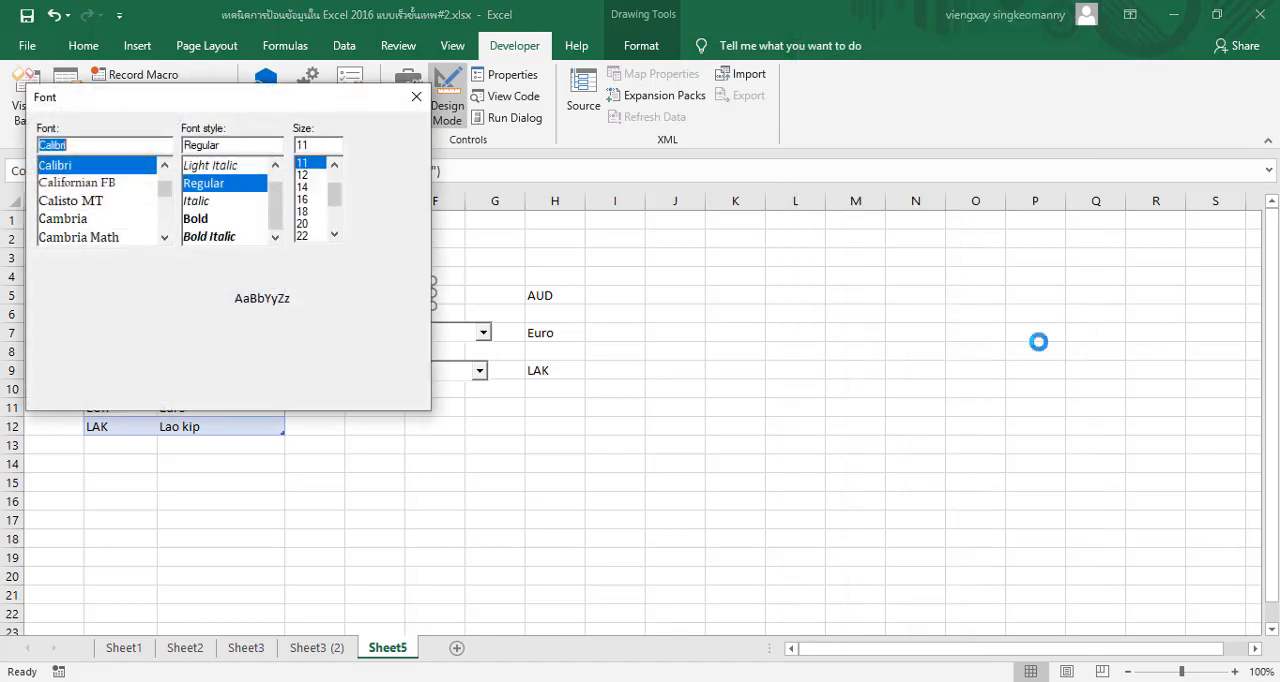
scroll(105, 205, down, 4)
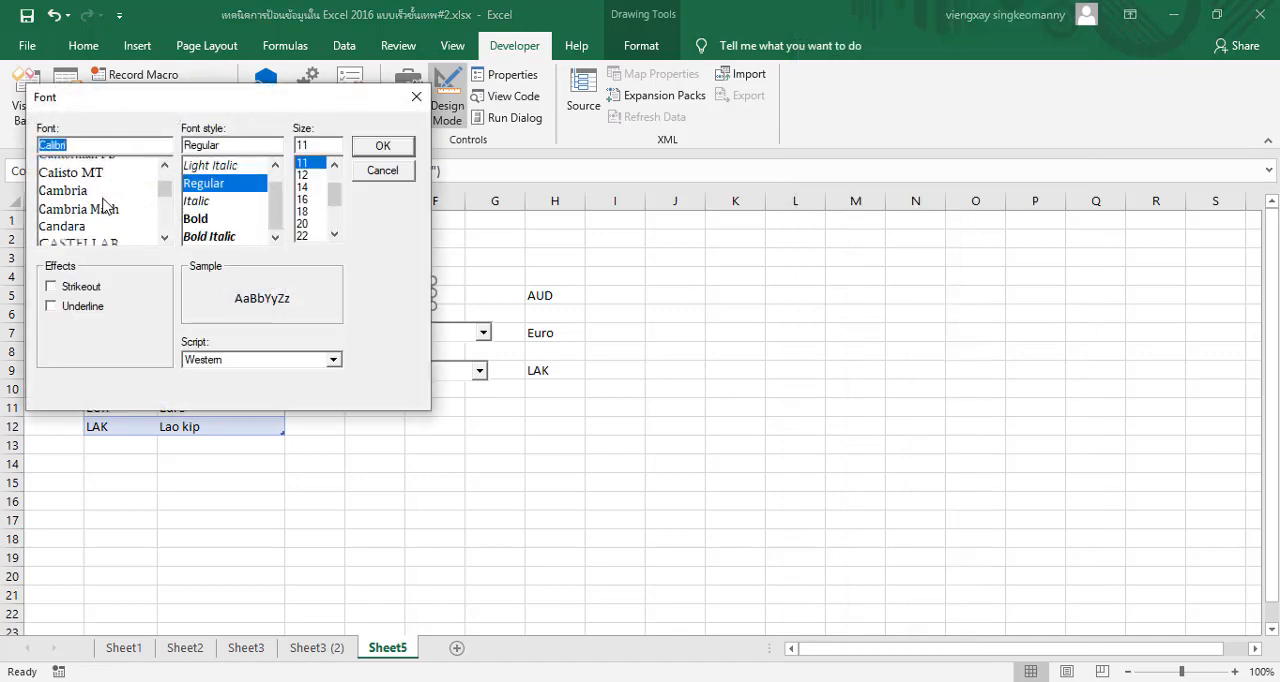
scroll(105, 205, down, 6)
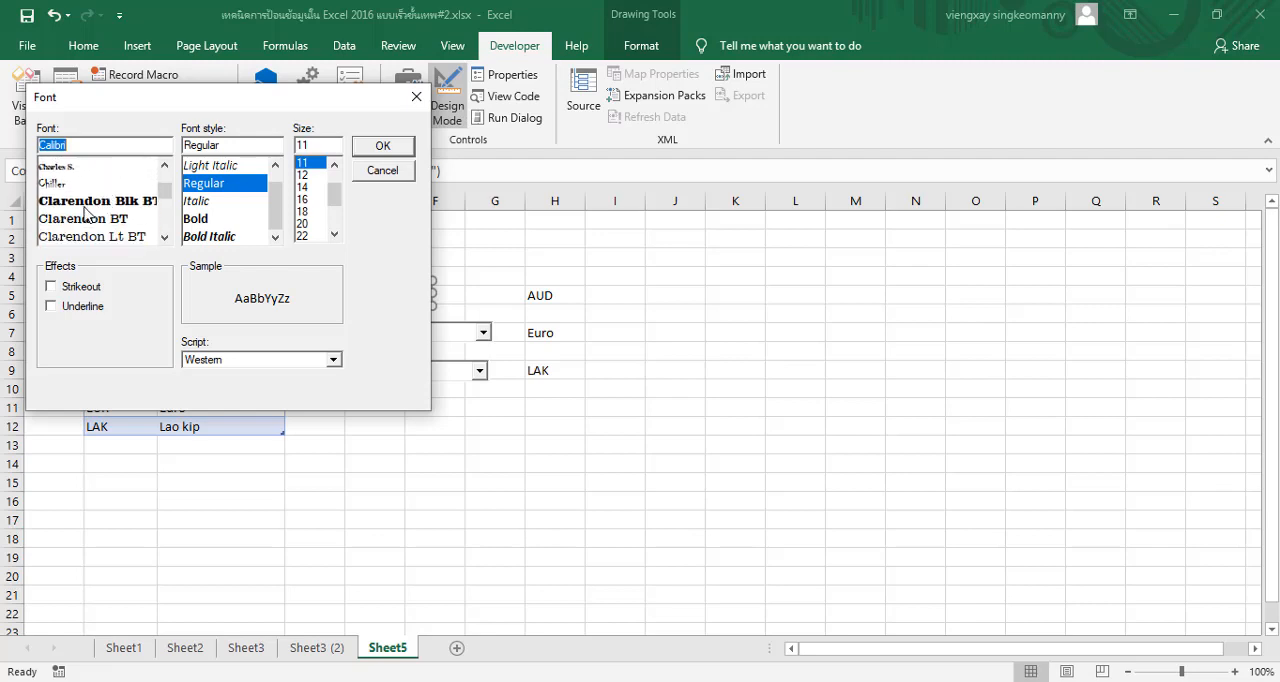
click(100, 201)
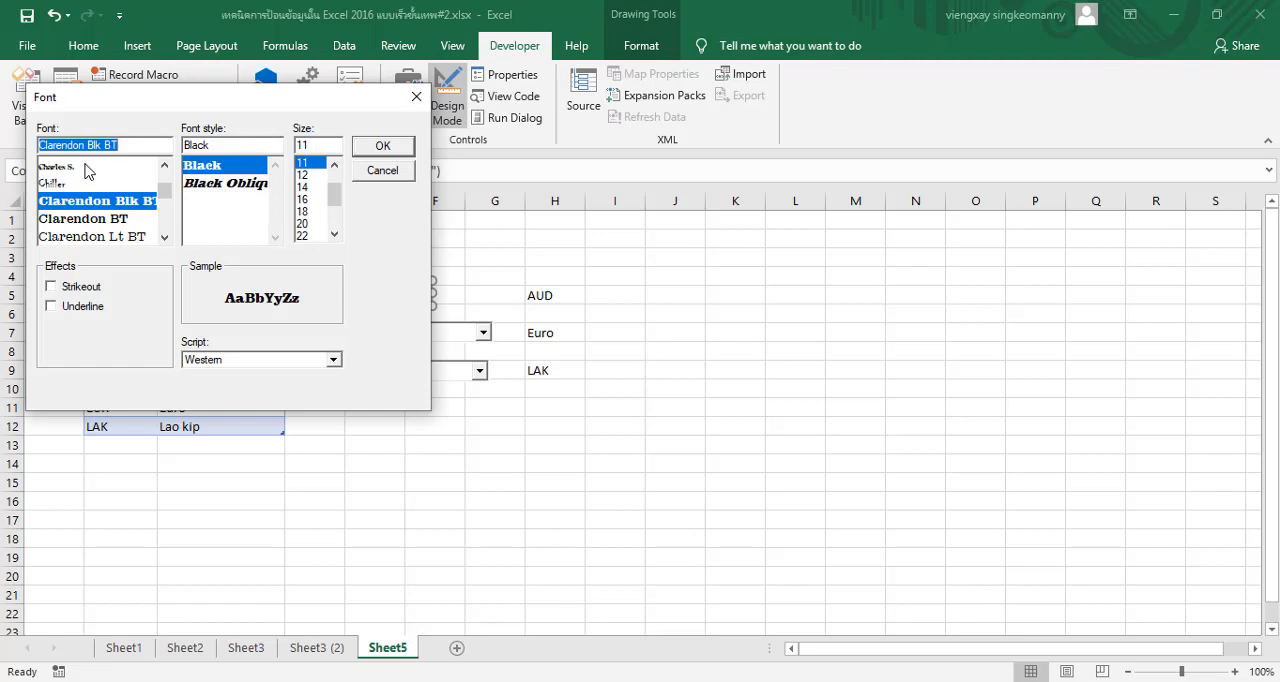
click(304, 187)
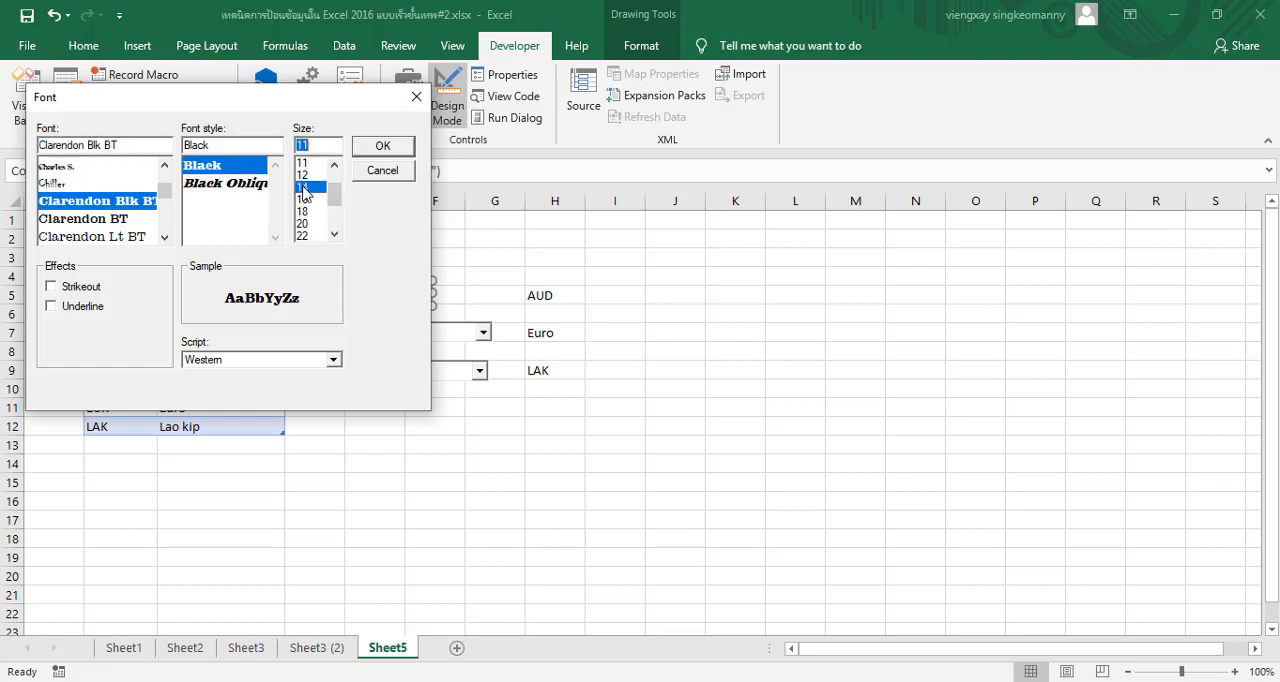
click(382, 150)
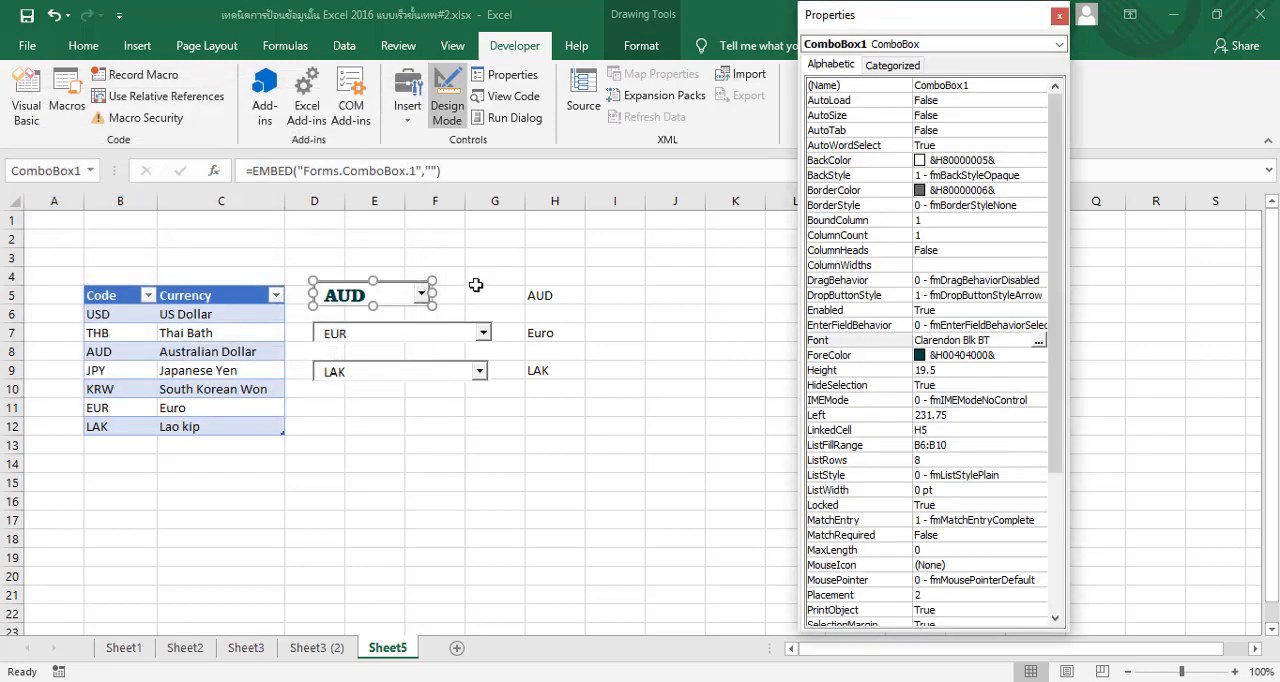
Select the second and third combo boxes together and set their ForeColor to dark teal &H00404000&
click(554, 296)
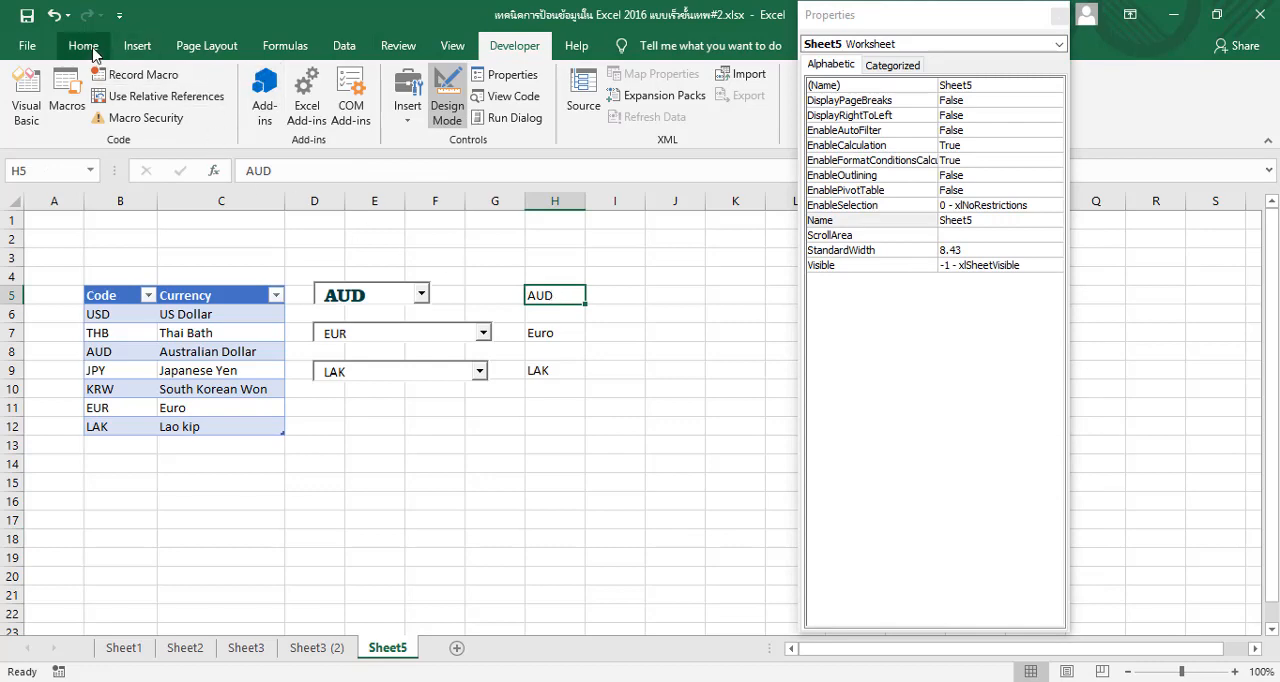
click(93, 50)
click(380, 334)
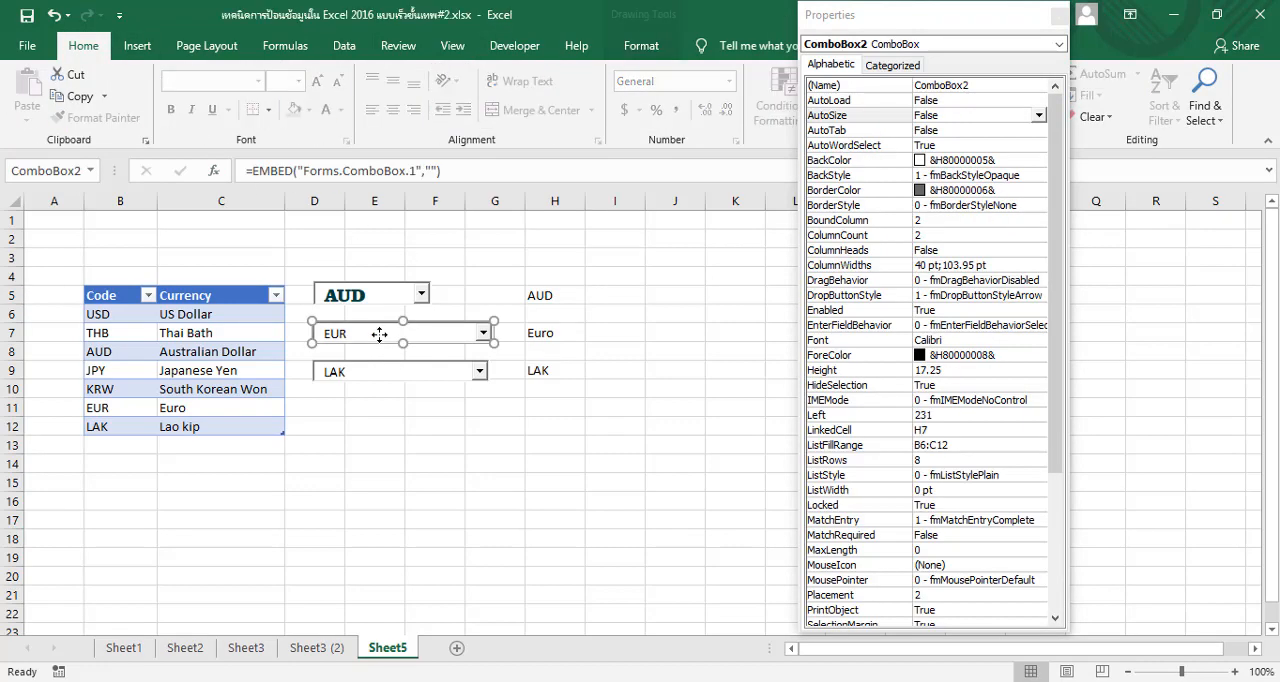
ctrl+click(375, 377)
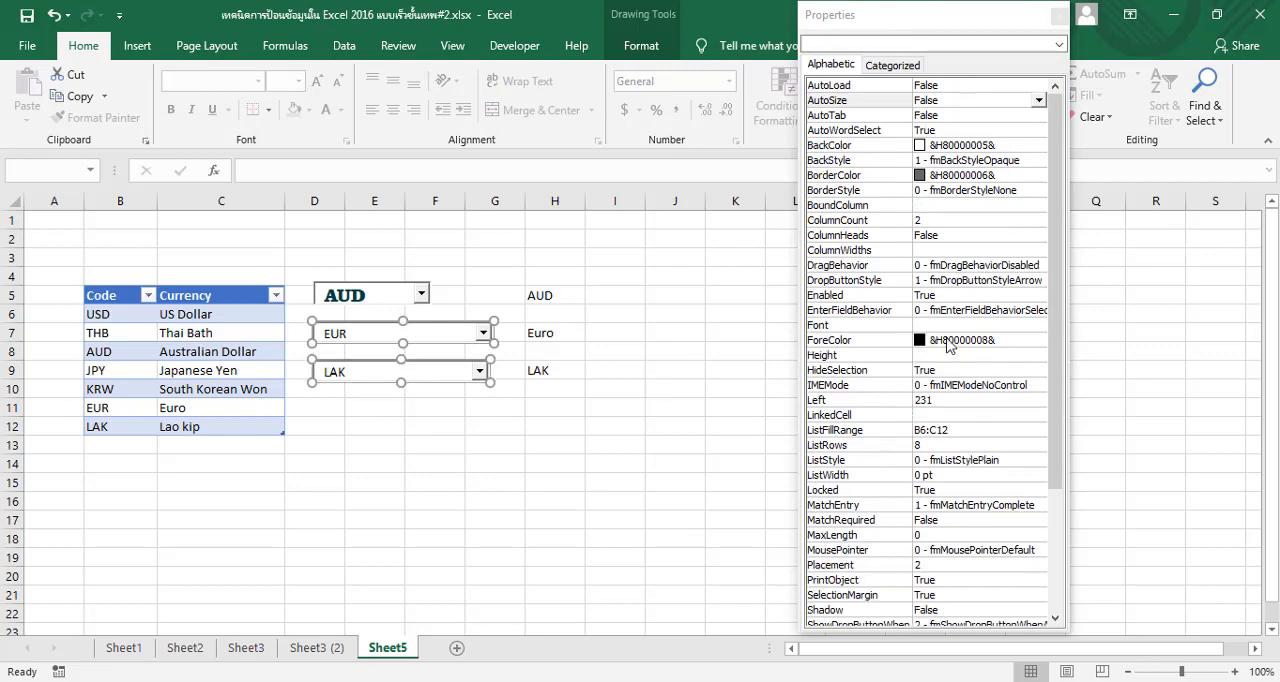
click(922, 341)
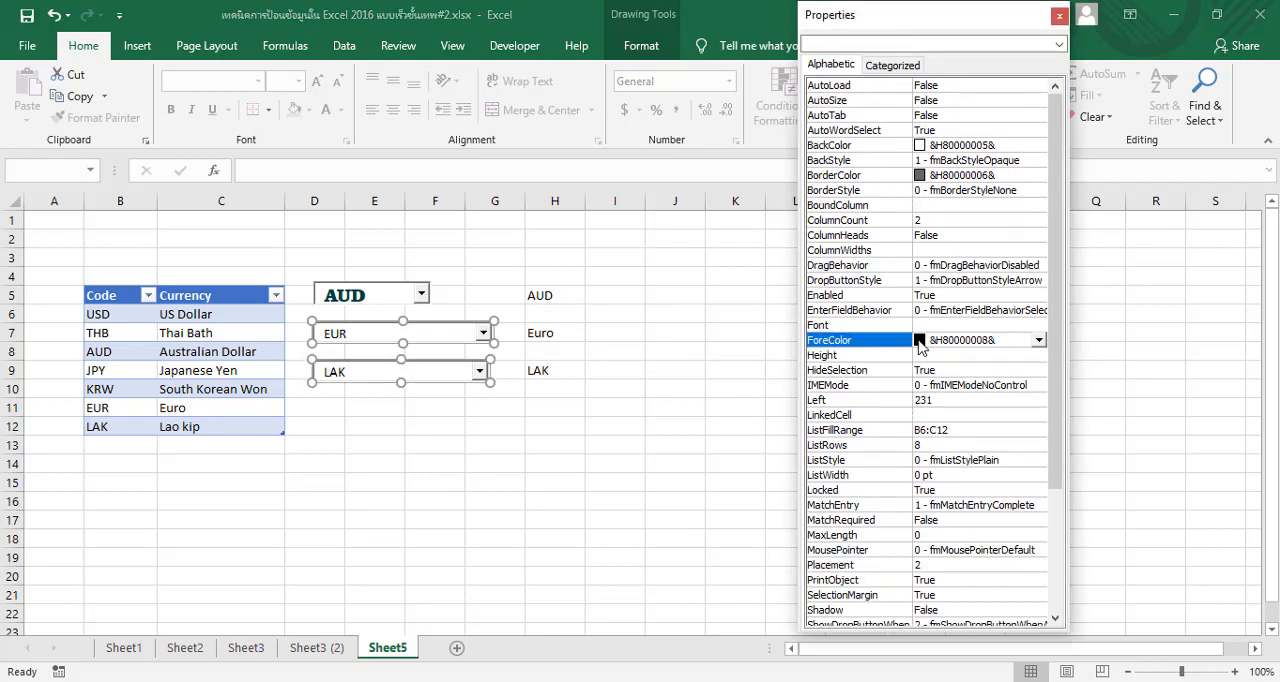
click(1039, 341)
click(929, 360)
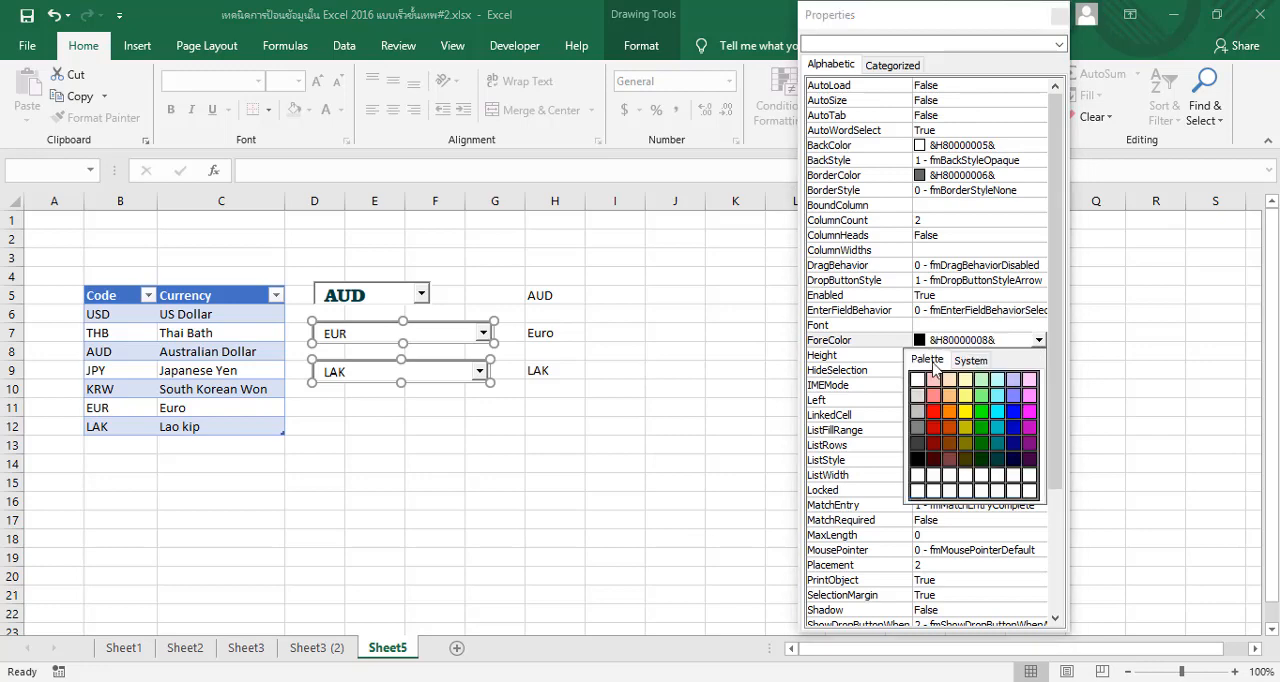
click(997, 459)
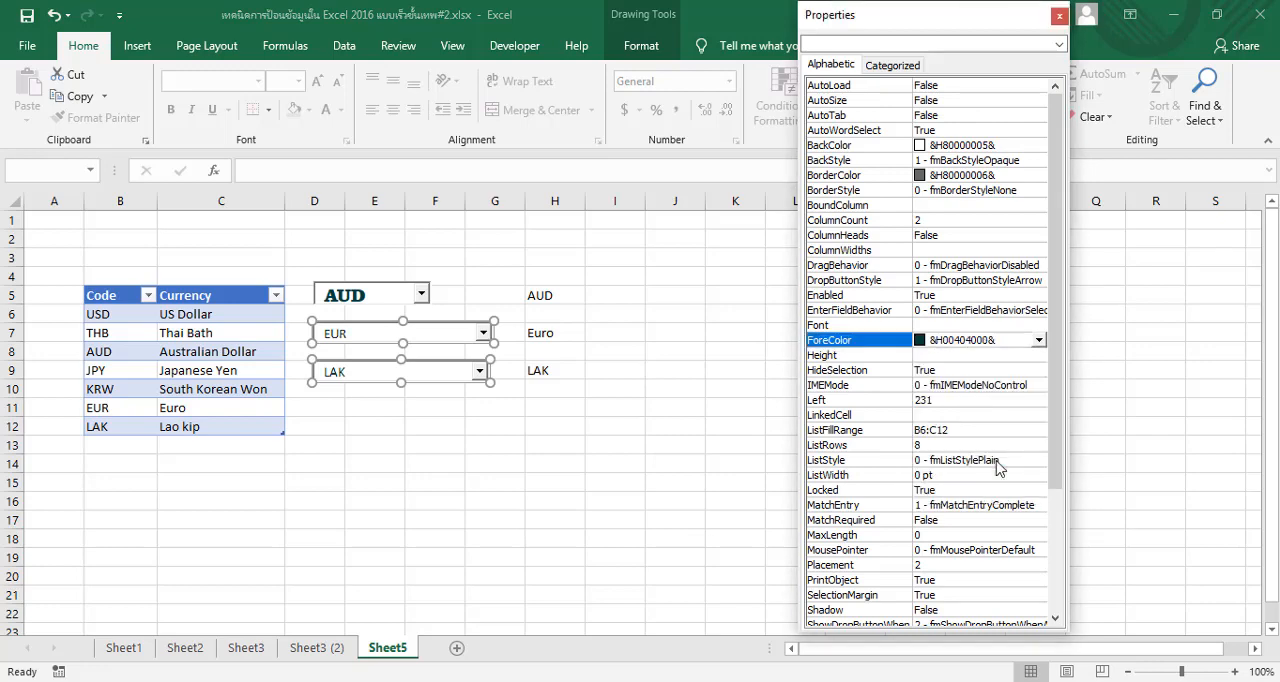
click(962, 325)
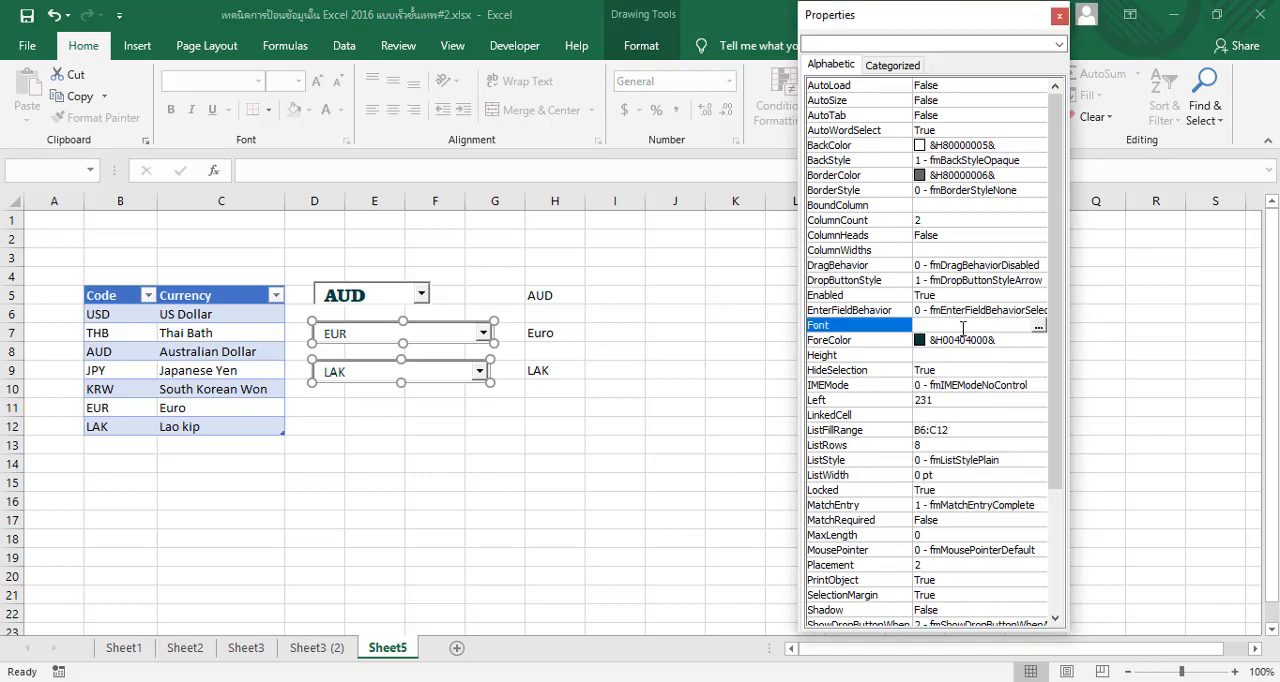
click(1042, 326)
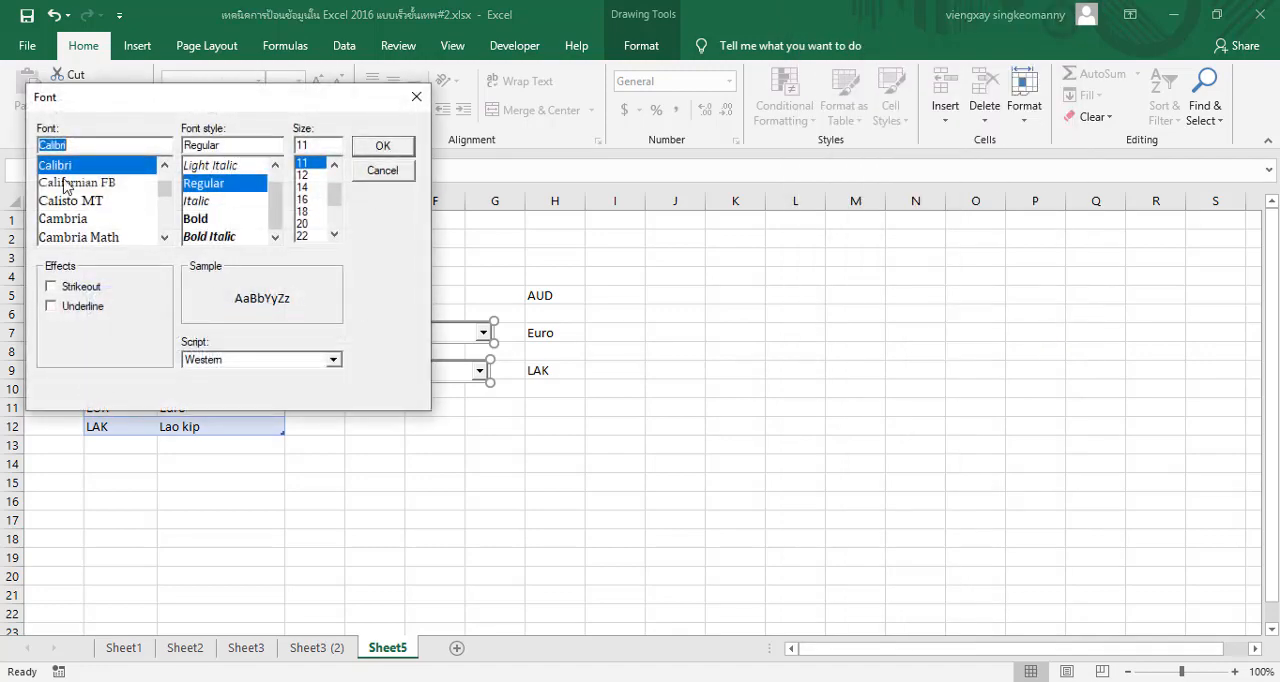
scroll(103, 190, down, 3)
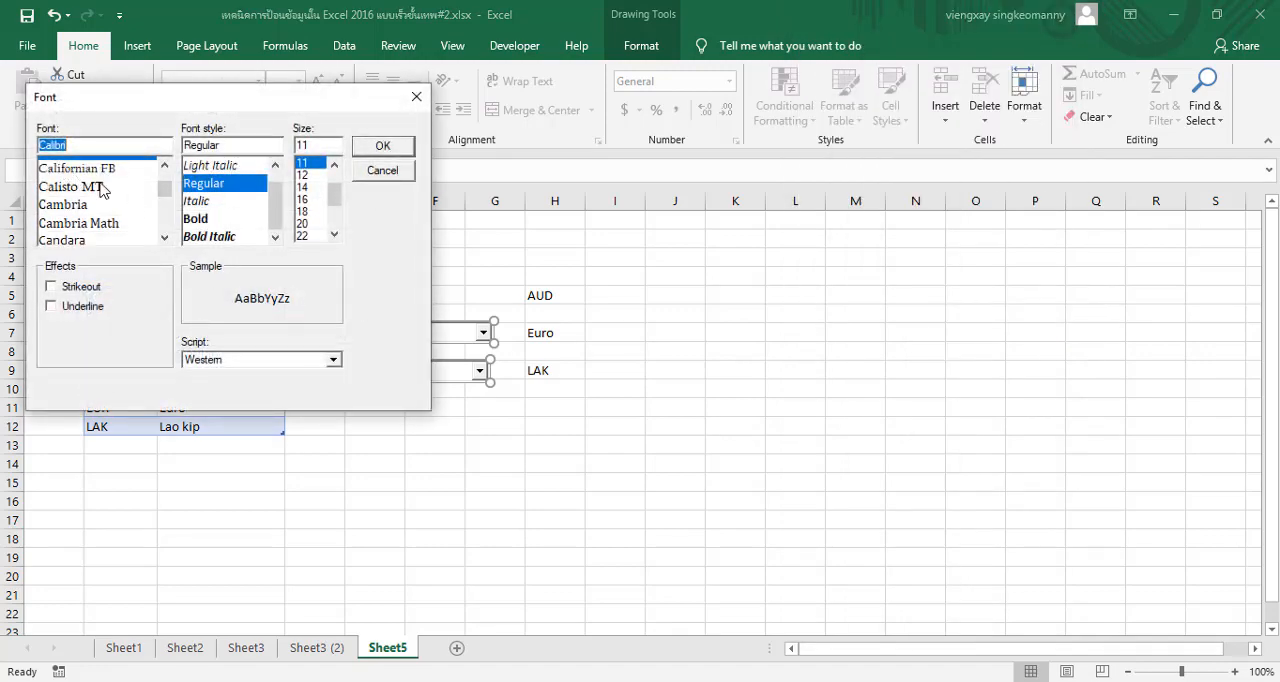
scroll(103, 190, down, 6)
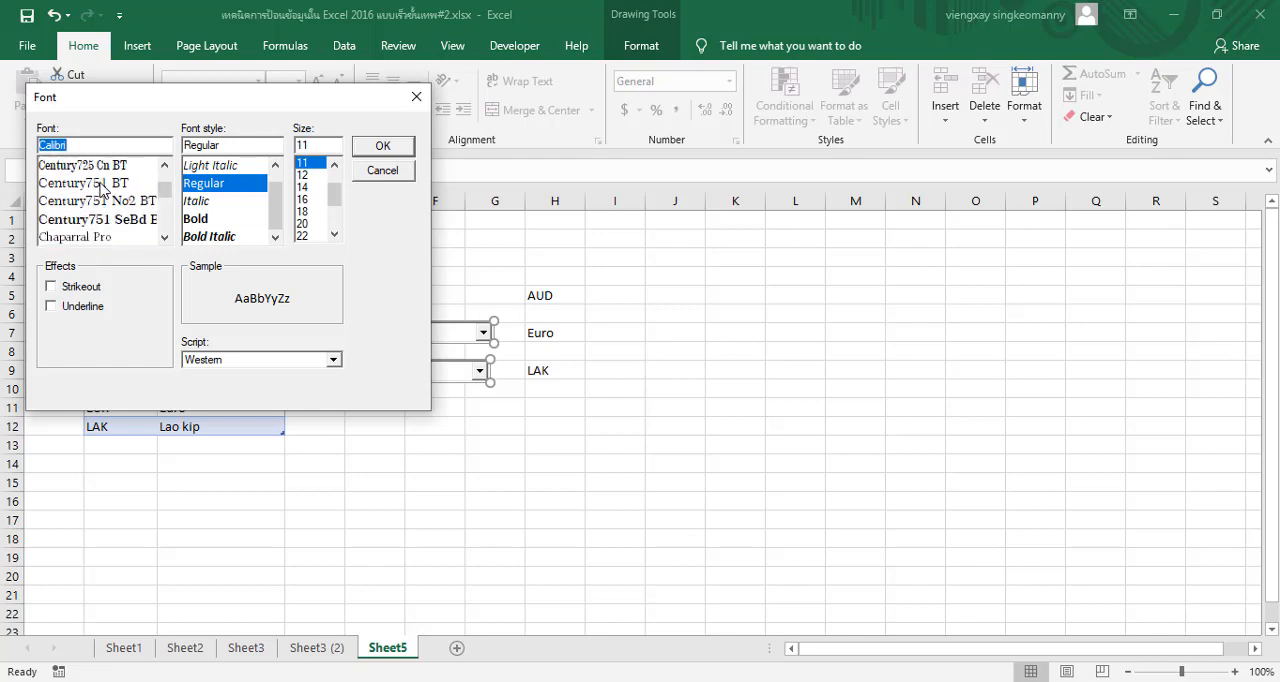
scroll(90, 222, up, 4)
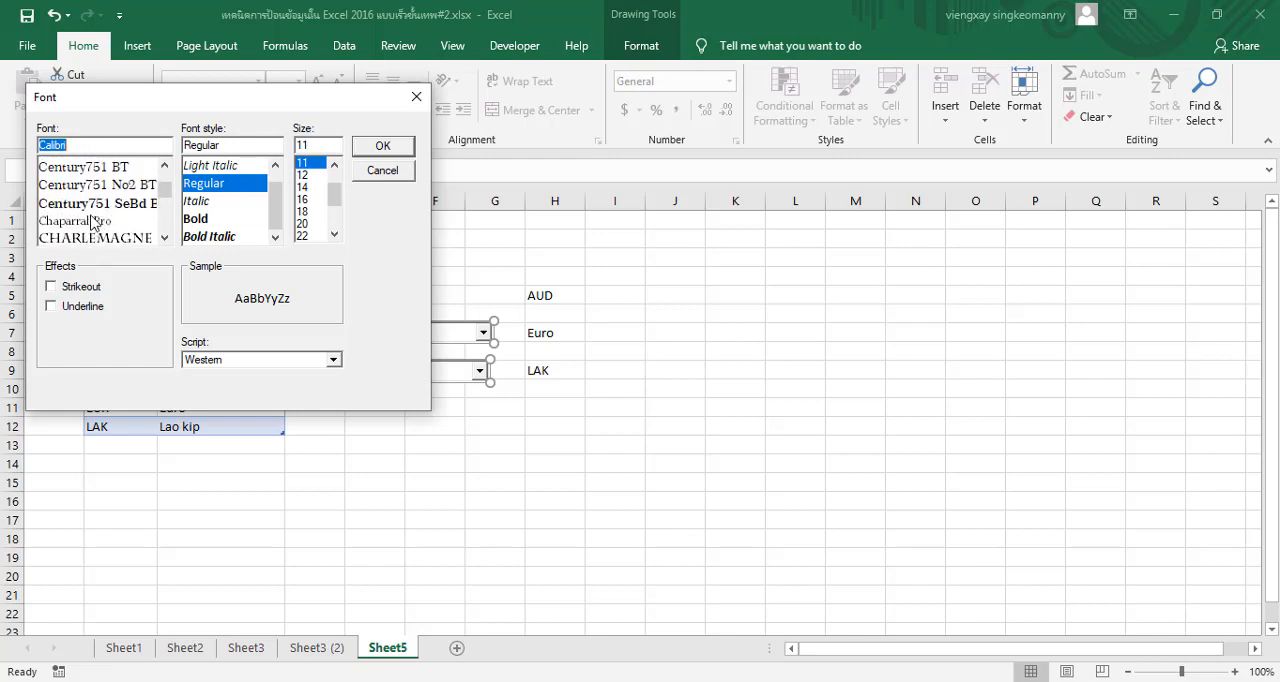
scroll(90, 222, up, 2)
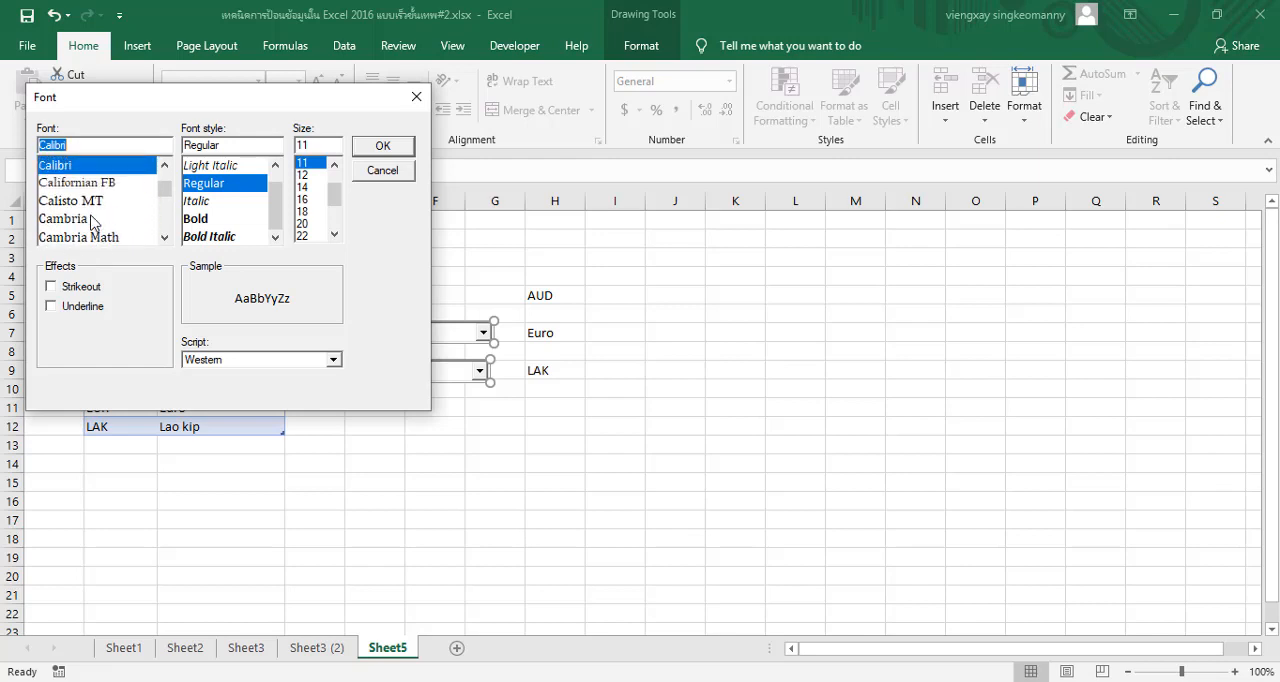
scroll(92, 222, up, 1)
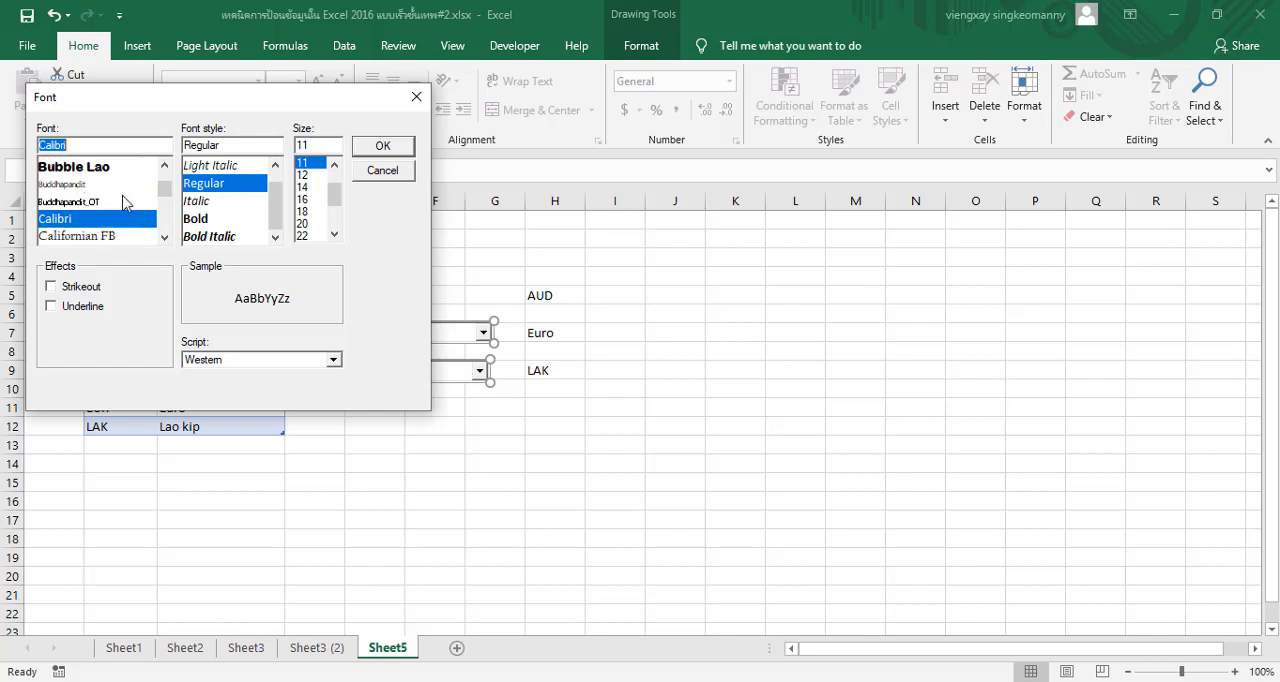
scroll(108, 214, down, 4)
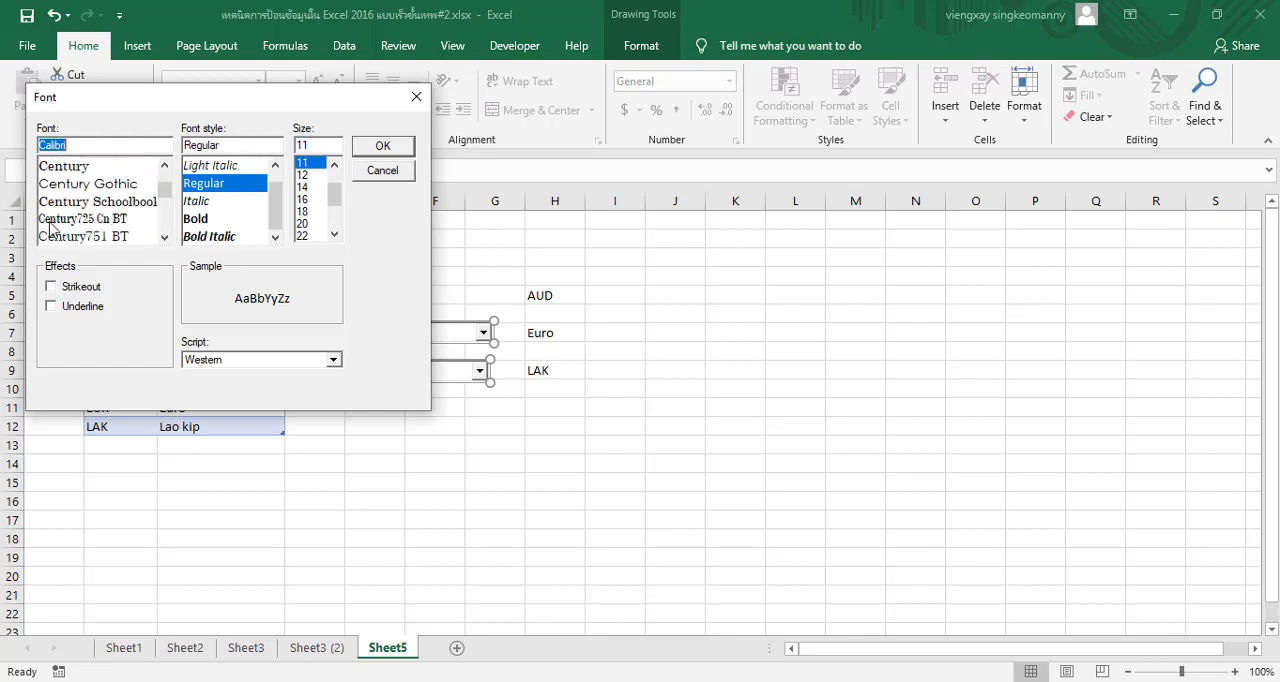
scroll(60, 226, down, 5)
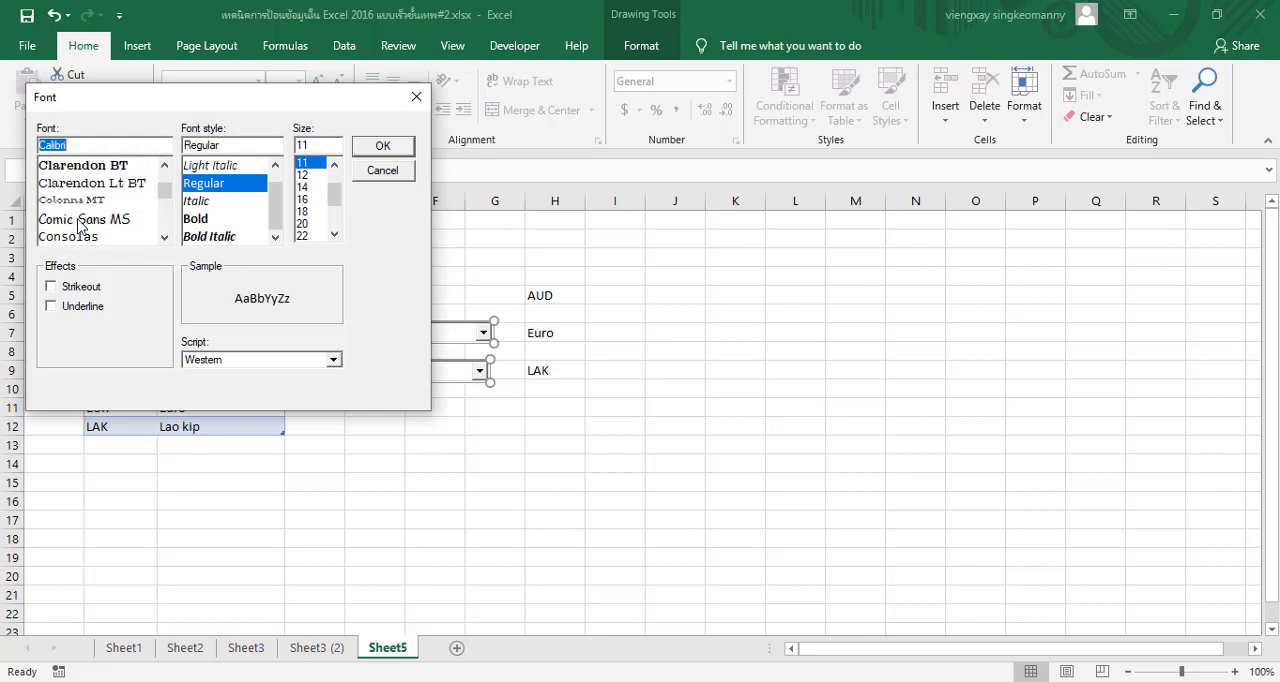
scroll(80, 224, down, 4)
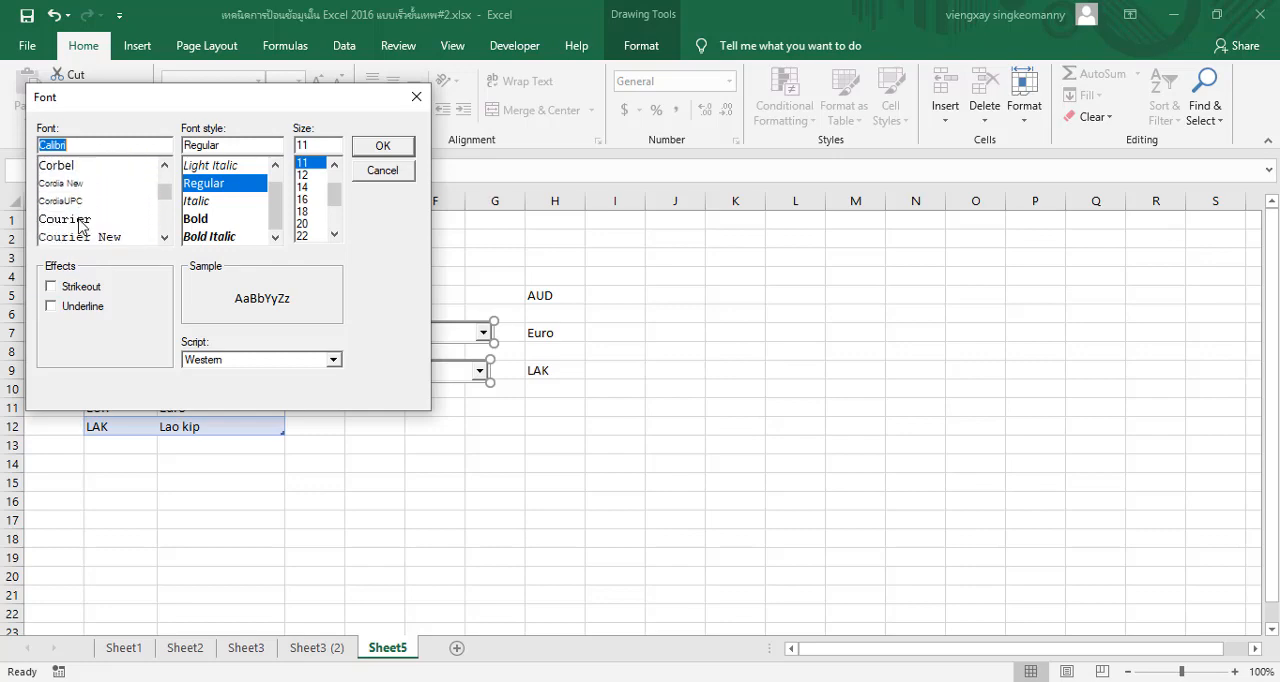
scroll(80, 224, down, 1)
click(384, 172)
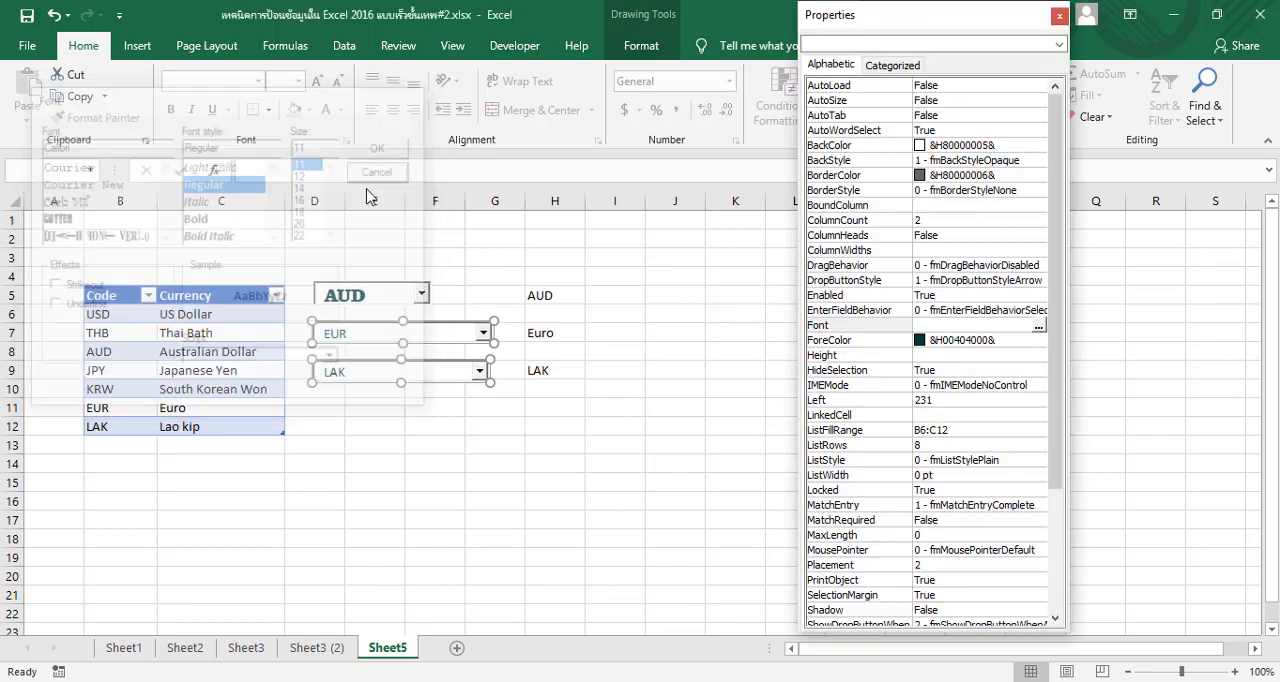
Copy the font name Clarendon Blk BT from the first combo box's font settings
click(367, 302)
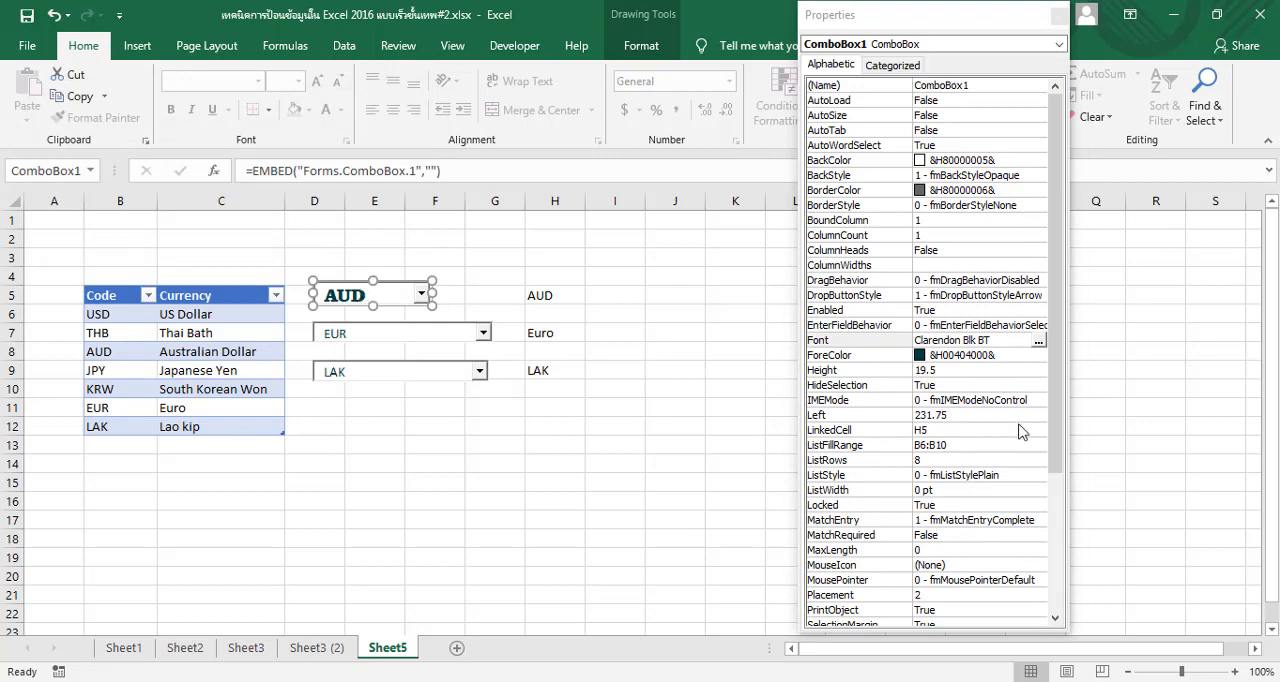
click(1008, 341)
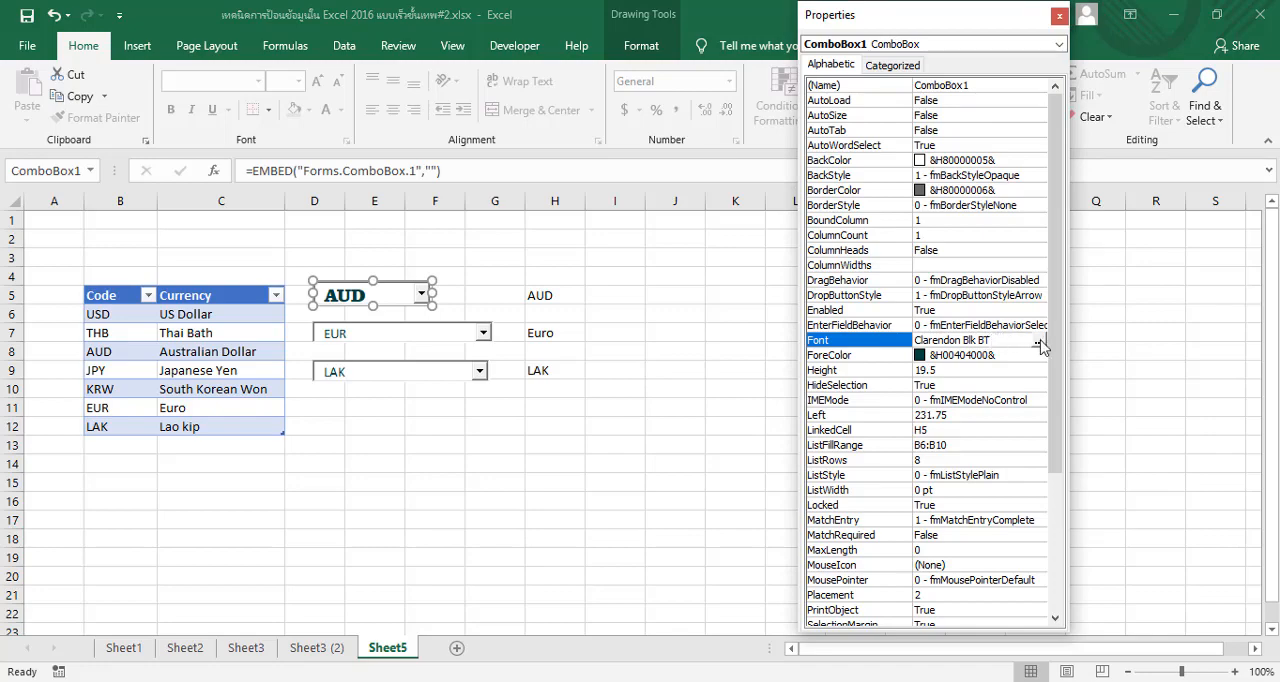
click(1037, 342)
click(136, 146)
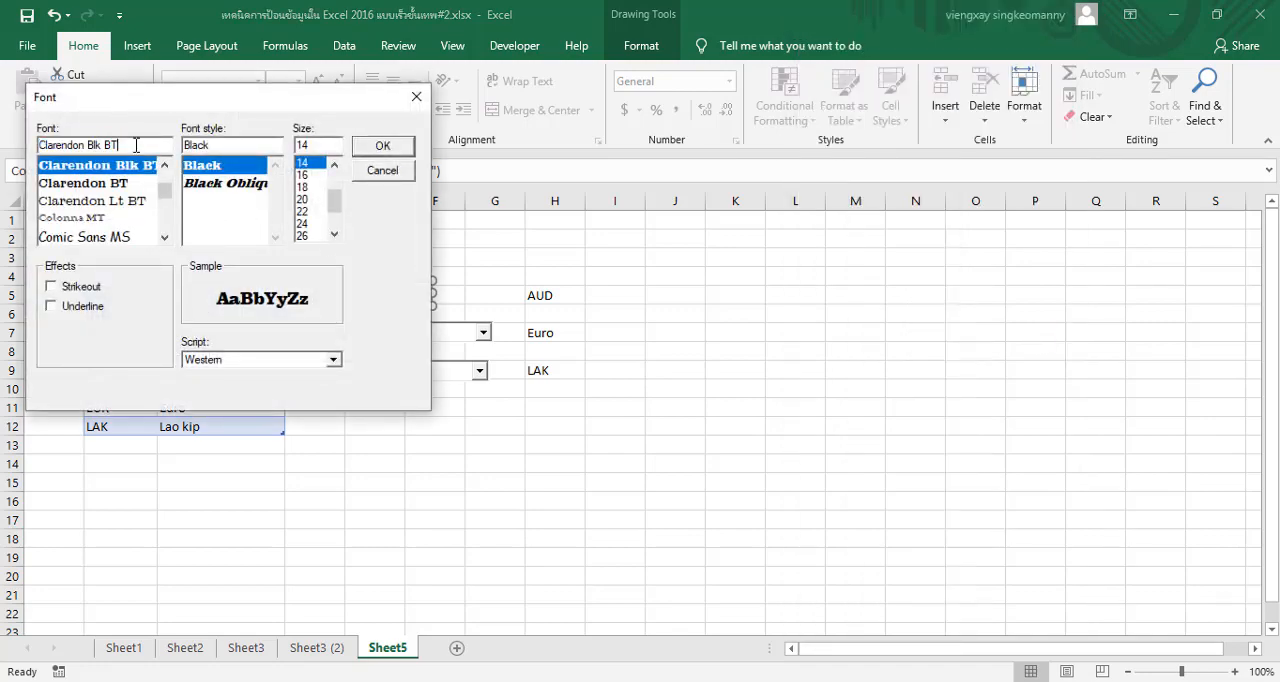
triple_click(74, 146)
right_click(88, 146)
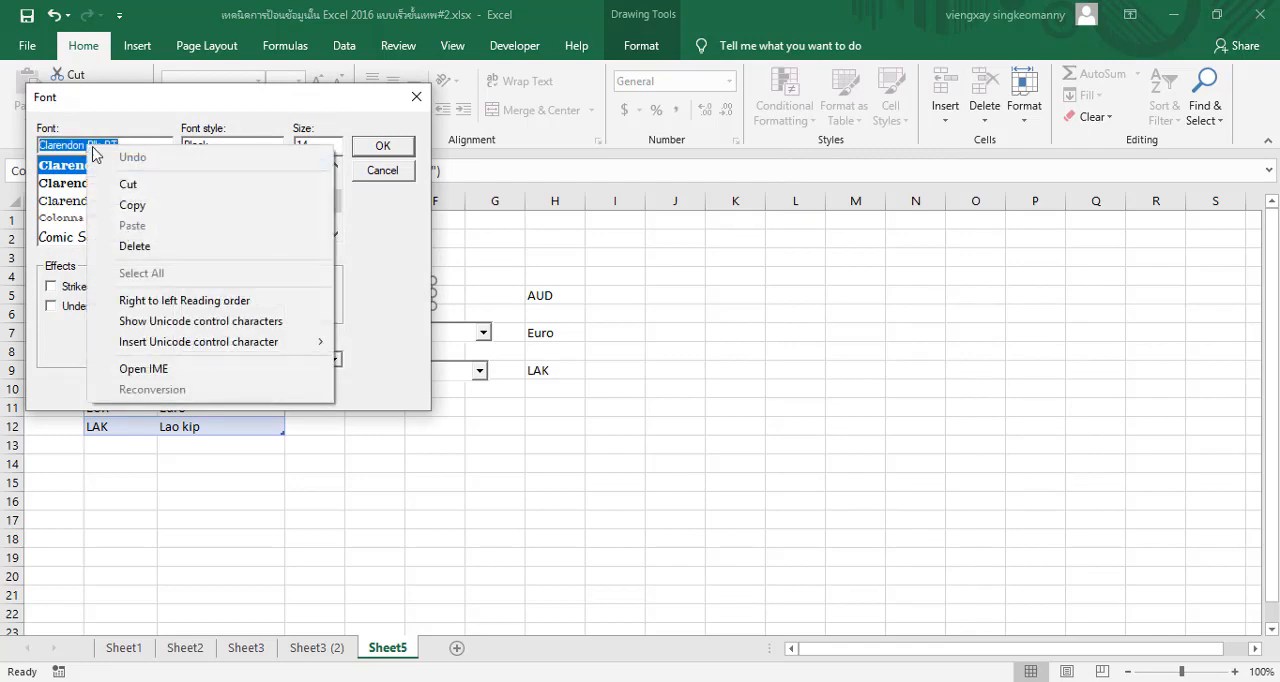
click(159, 198)
click(382, 146)
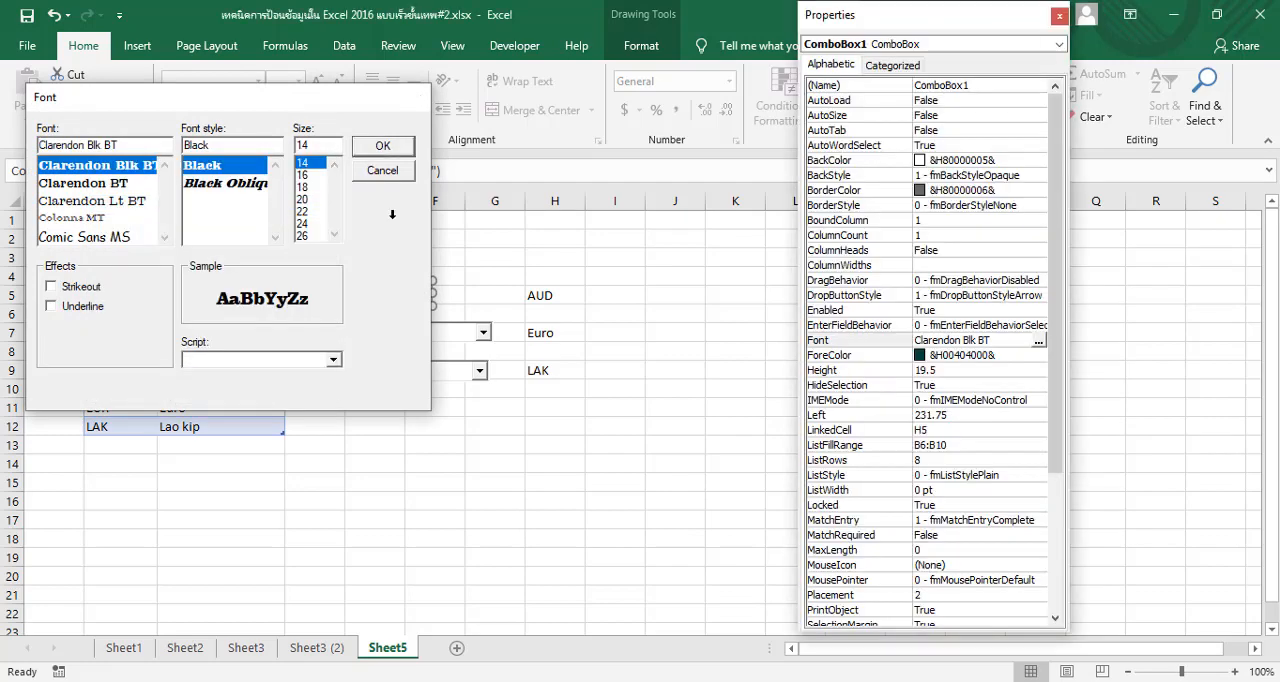
Set the second and third combo boxes' font to Clarendon Blk BT, size 14, and increase their heights to fit the text
key(Tab)
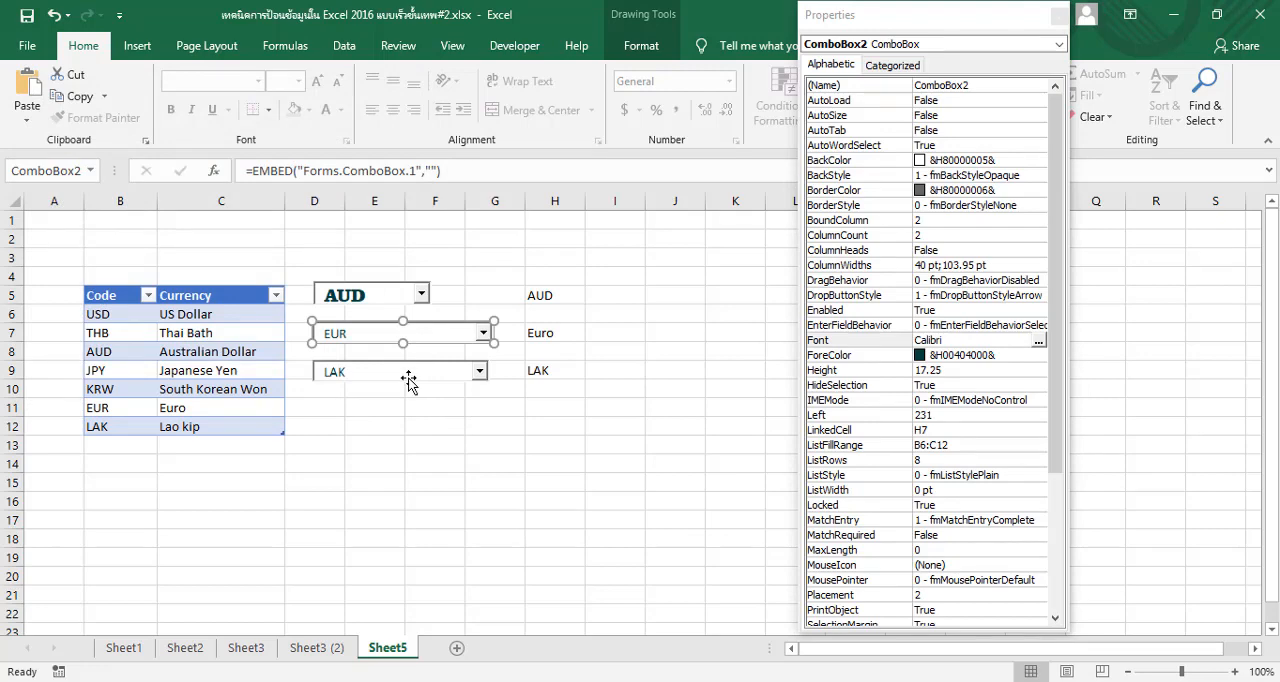
shift+click(409, 372)
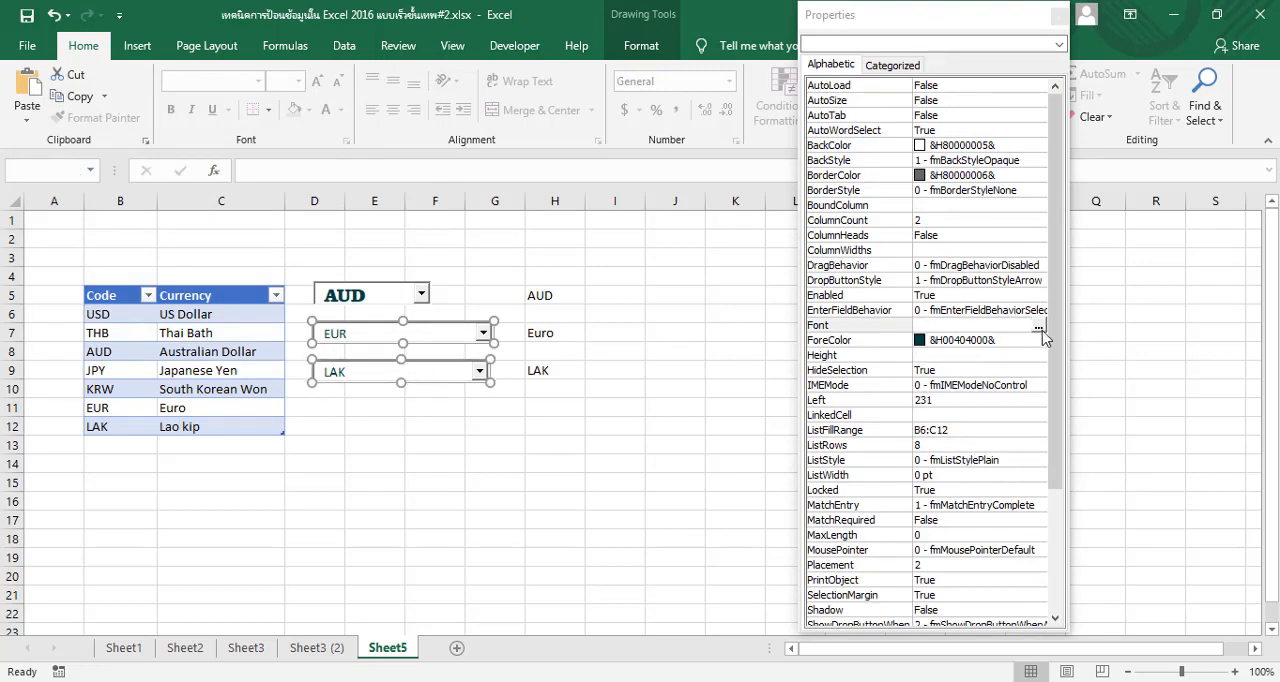
click(1010, 325)
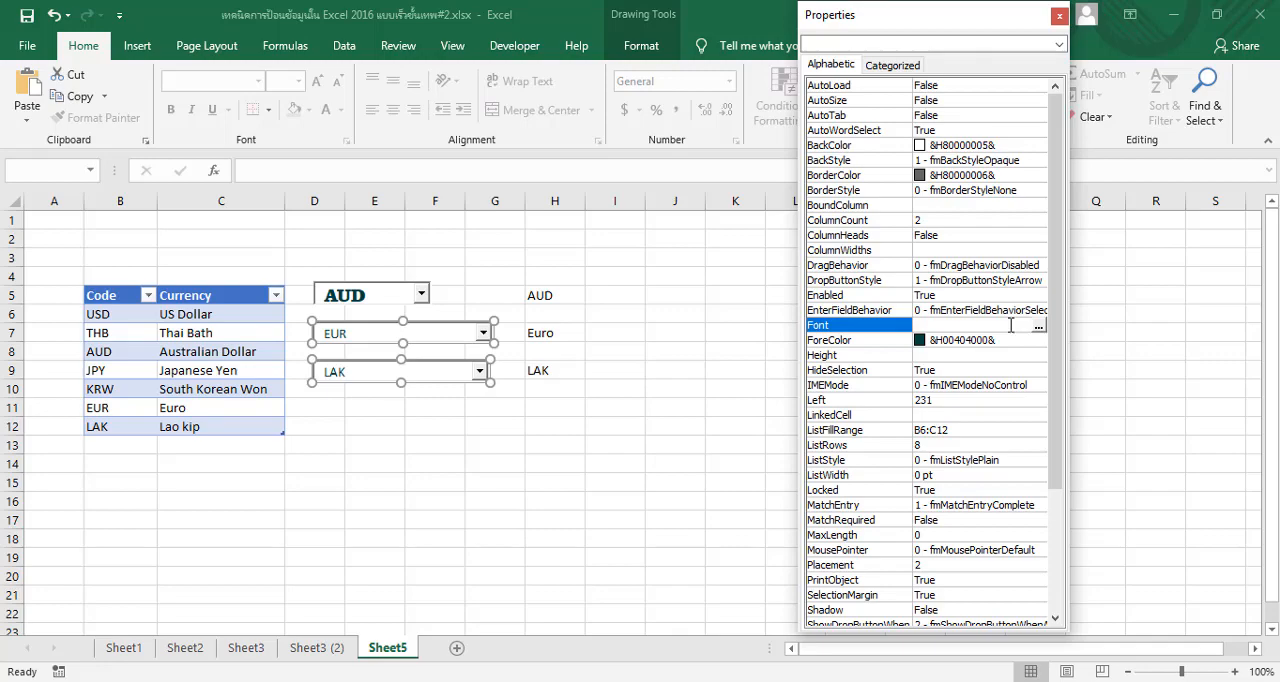
click(1037, 327)
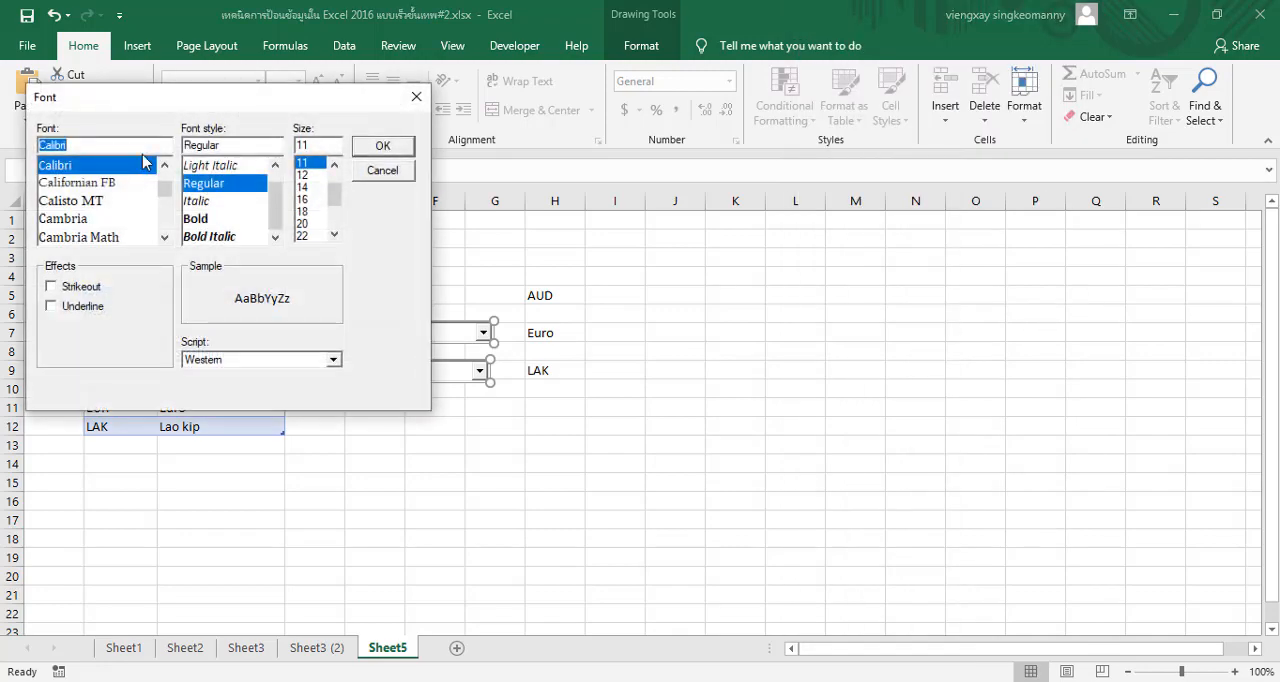
drag(72, 146, 35, 152)
text(Clarendon Blk BT)
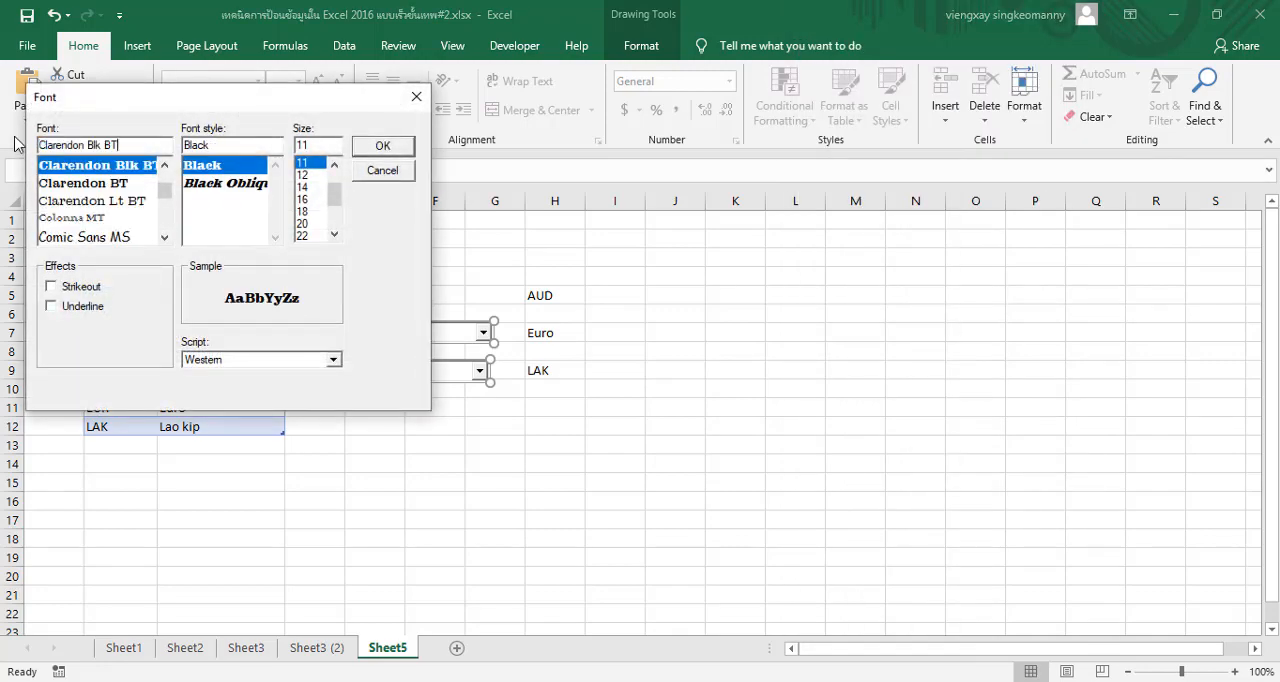
click(312, 187)
click(380, 148)
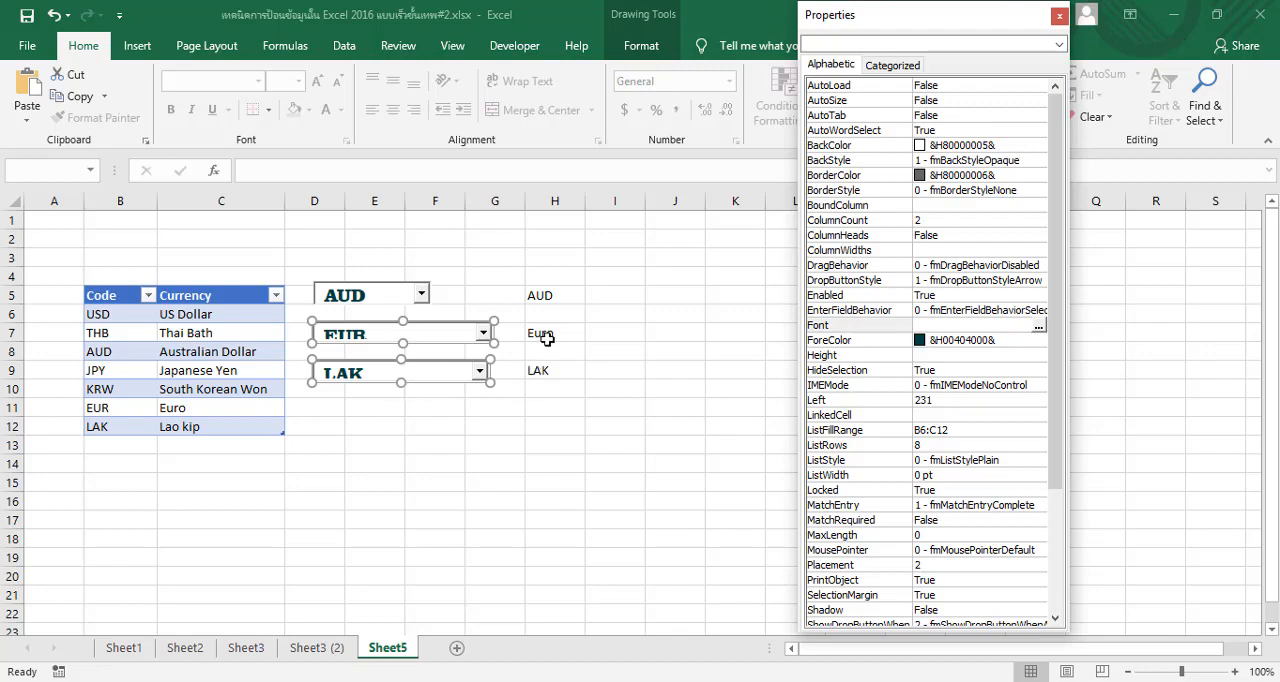
click(398, 347)
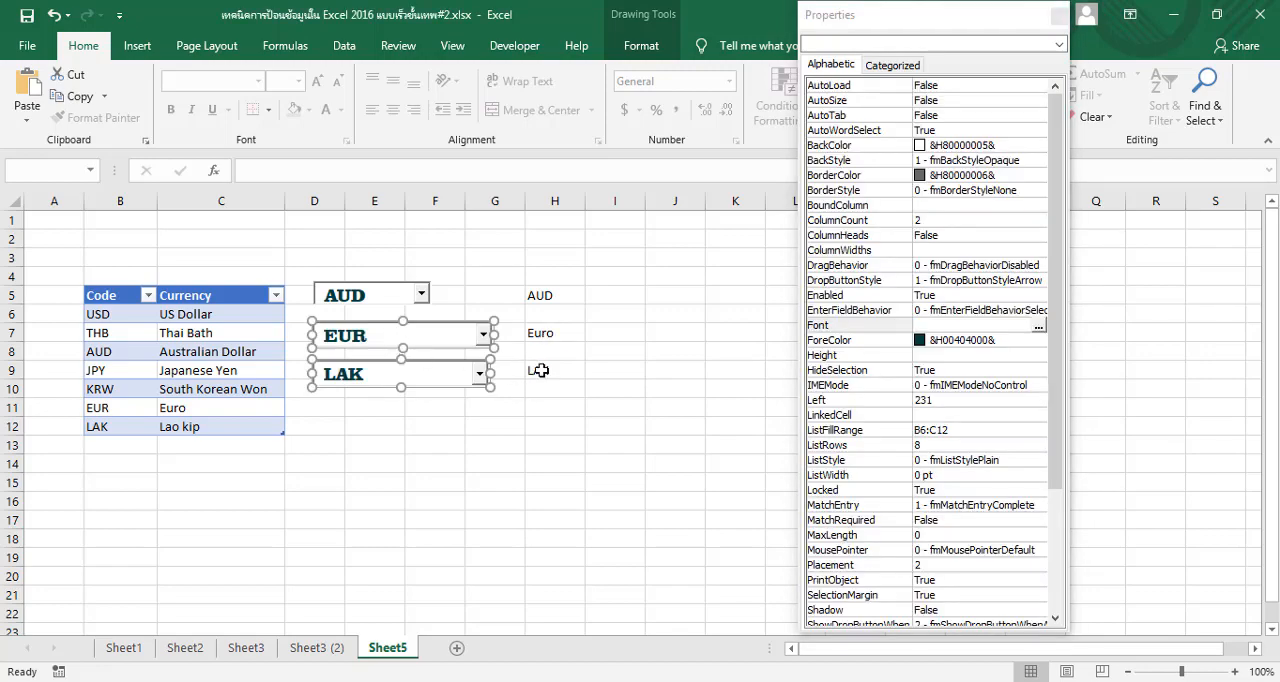
Format the linked cells H5, H7 and H9 together with the Clarendon Blk BT font at size 14
click(556, 298)
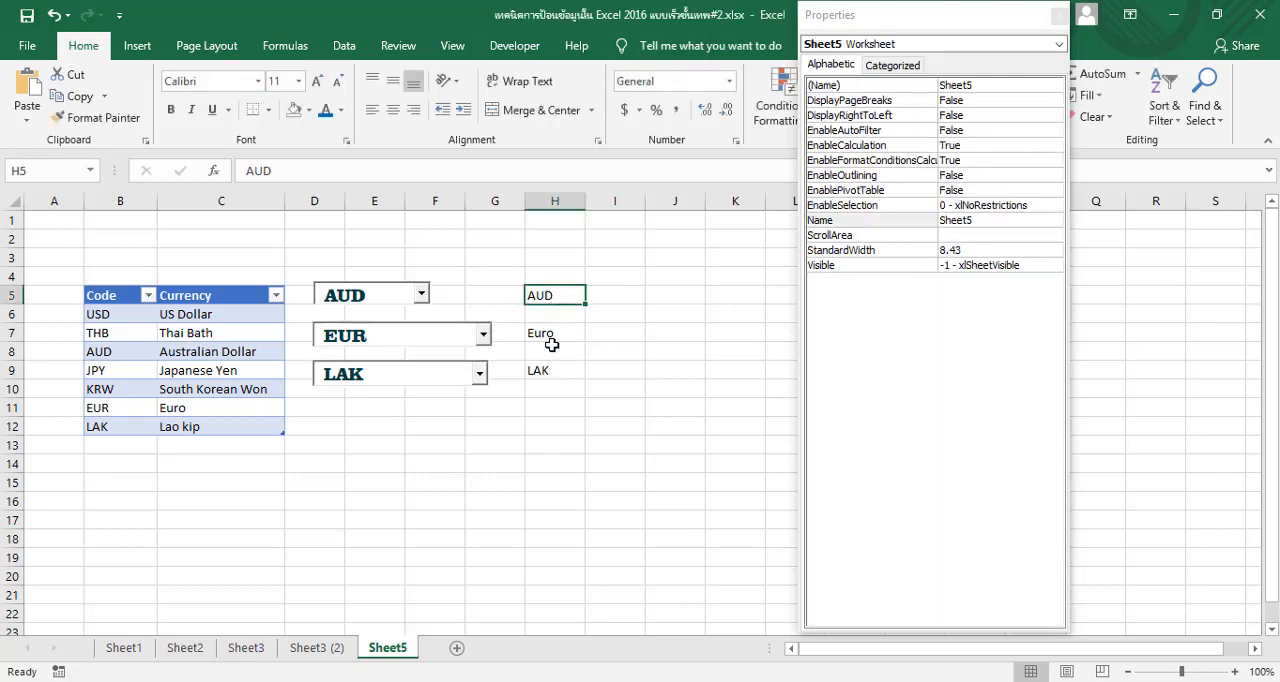
shift+click(558, 333)
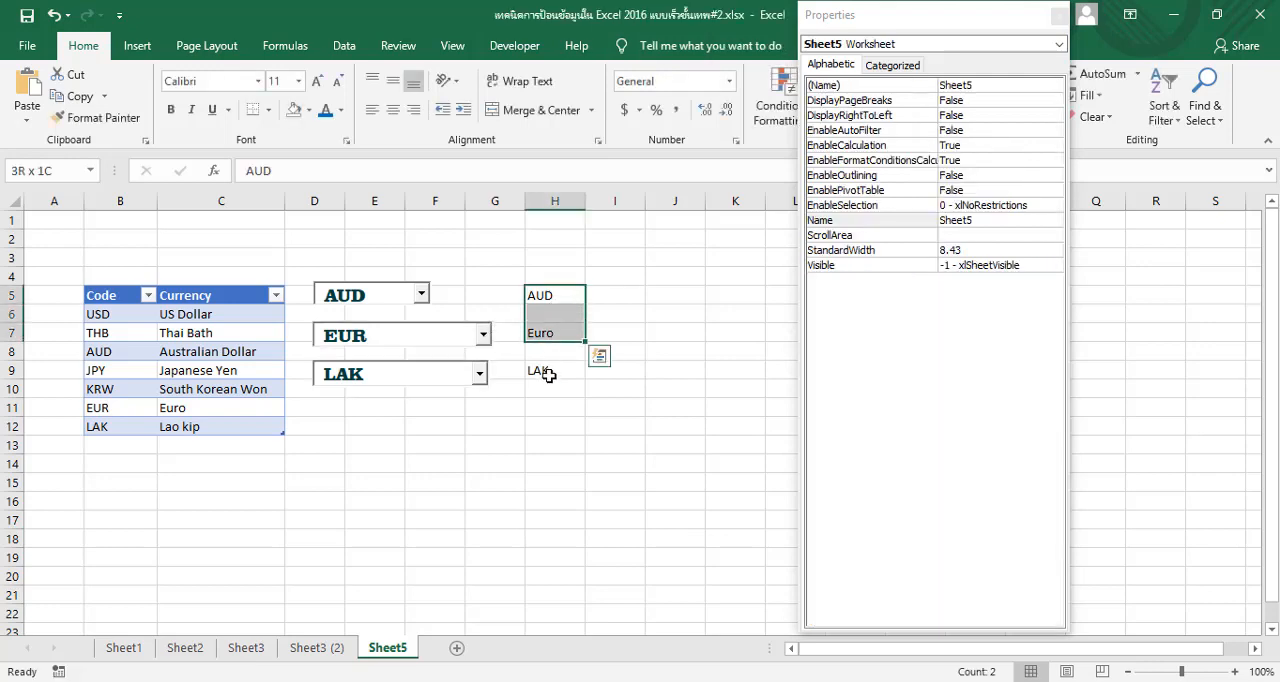
click(548, 298)
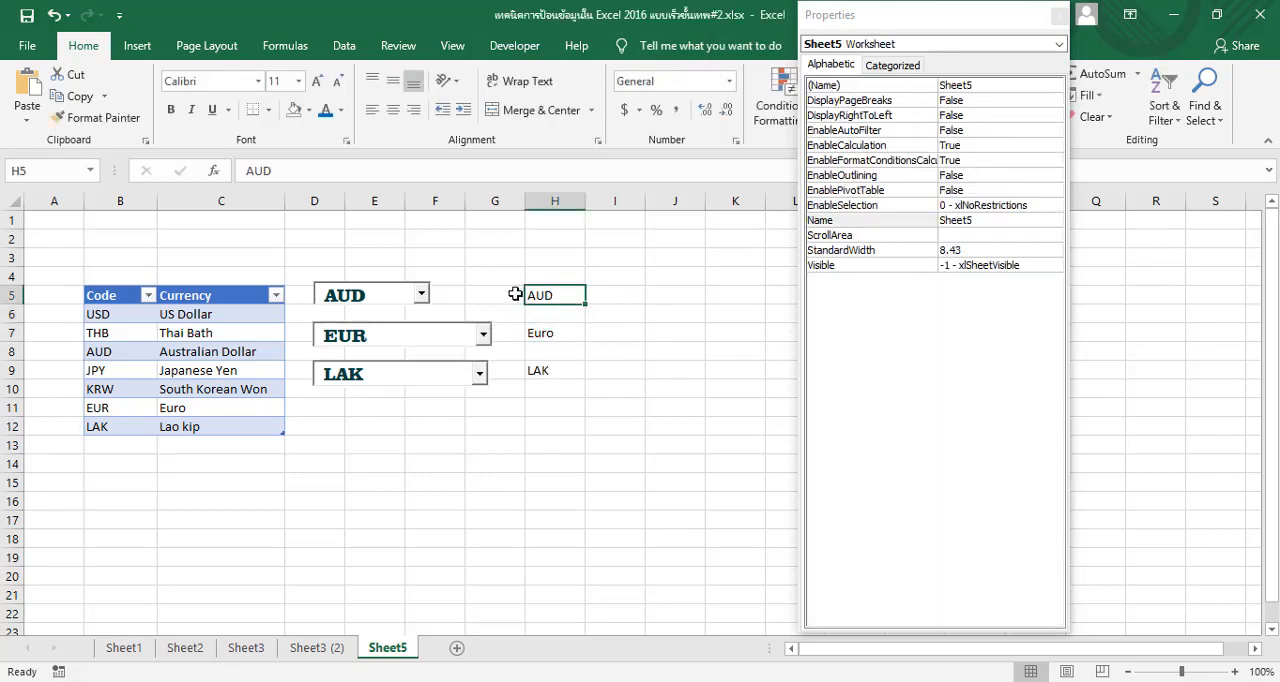
ctrl+click(545, 334)
ctrl+click(543, 372)
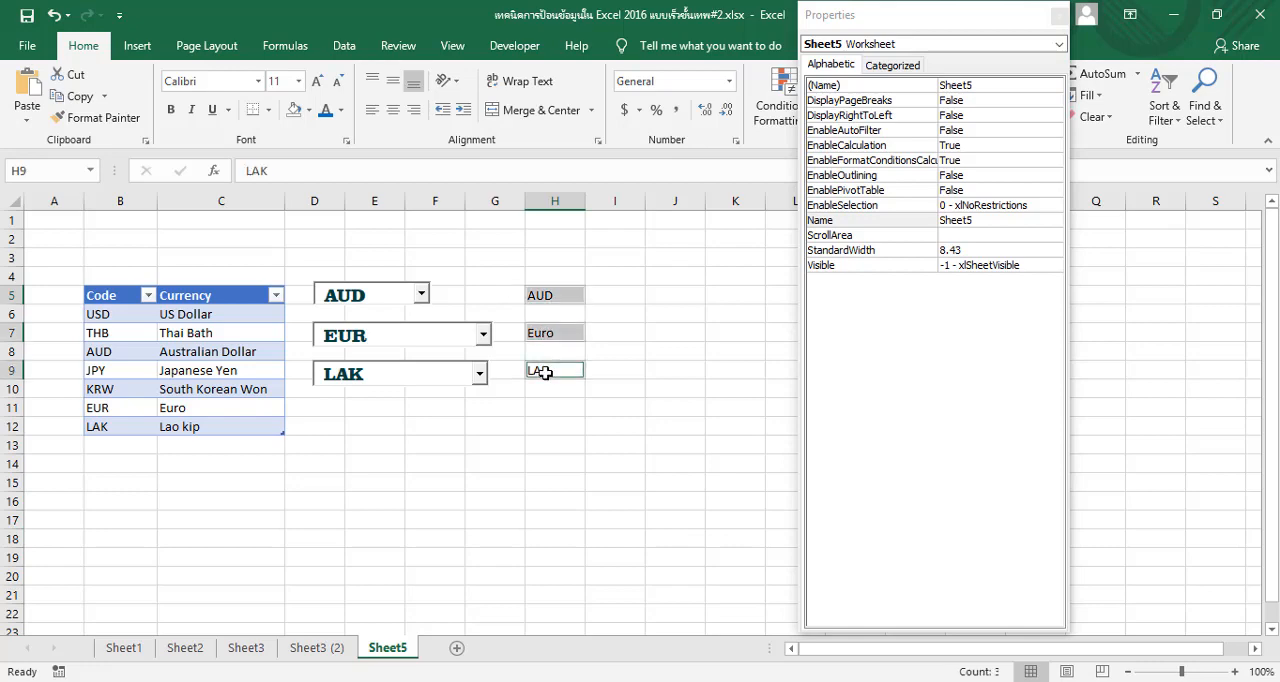
click(227, 80)
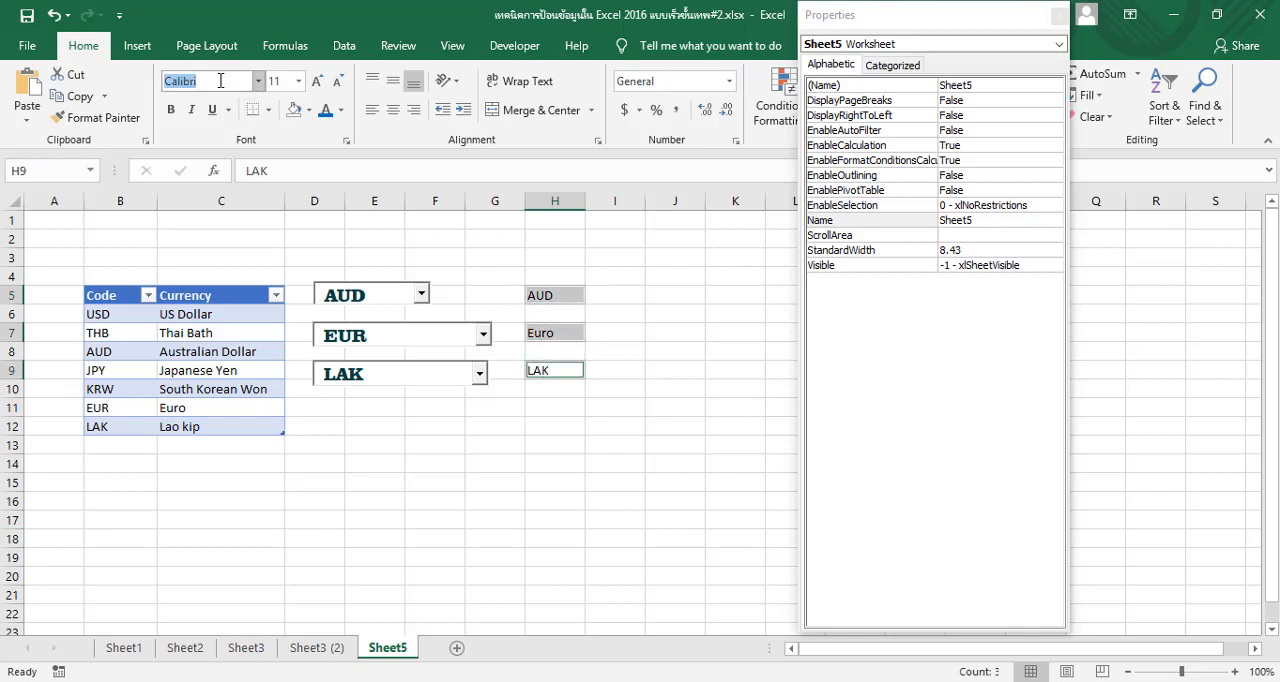
text(Clarendon Blk BT)
key(Return)
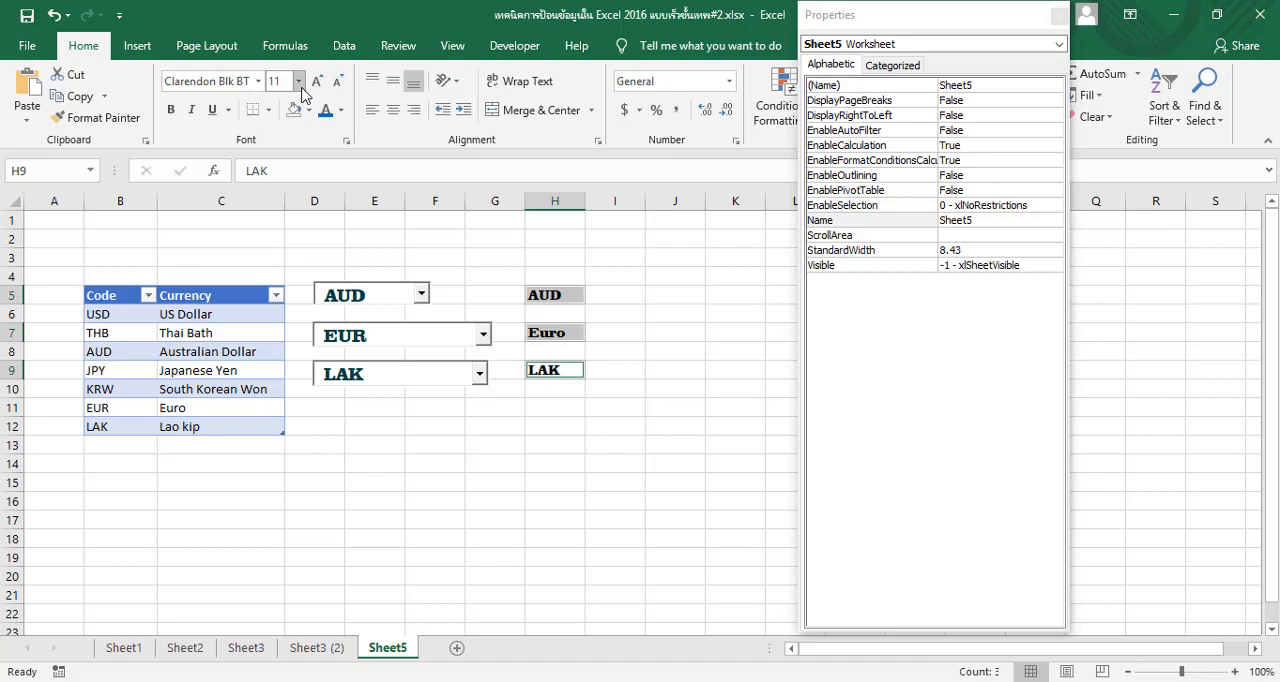
click(299, 82)
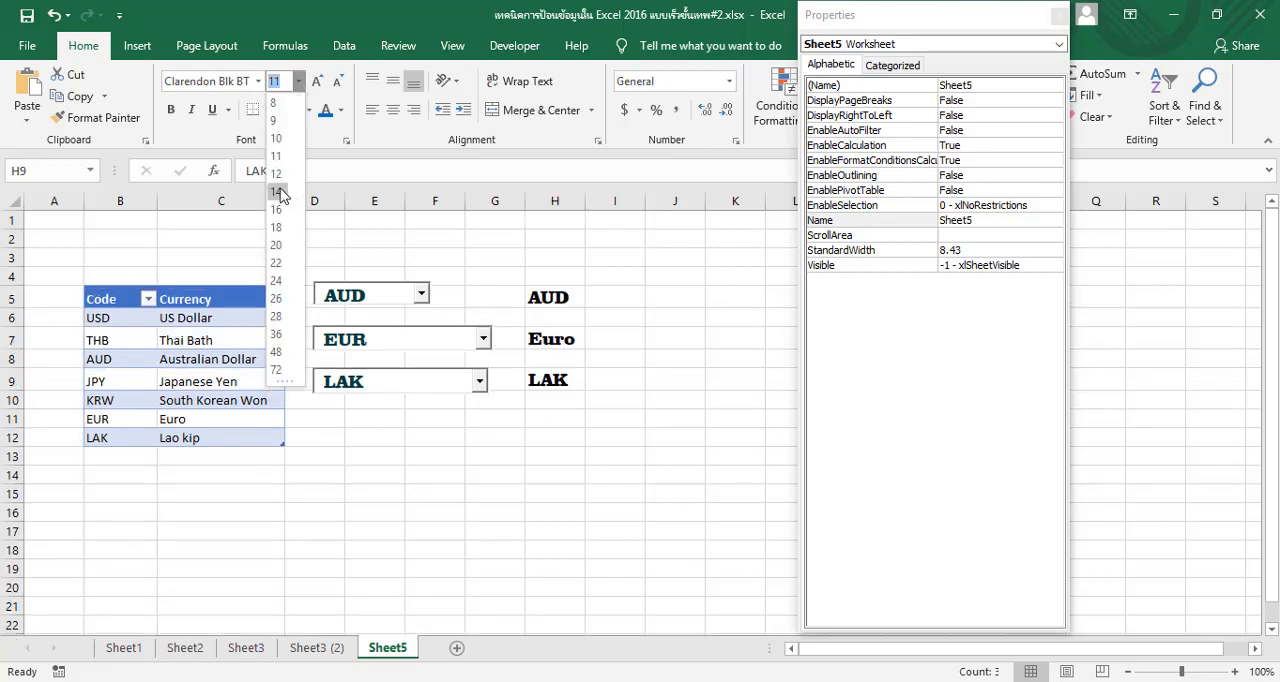
click(278, 192)
Apply the darkest green theme font color to the linked cells H5, H7 and H9, then deselect them
click(343, 110)
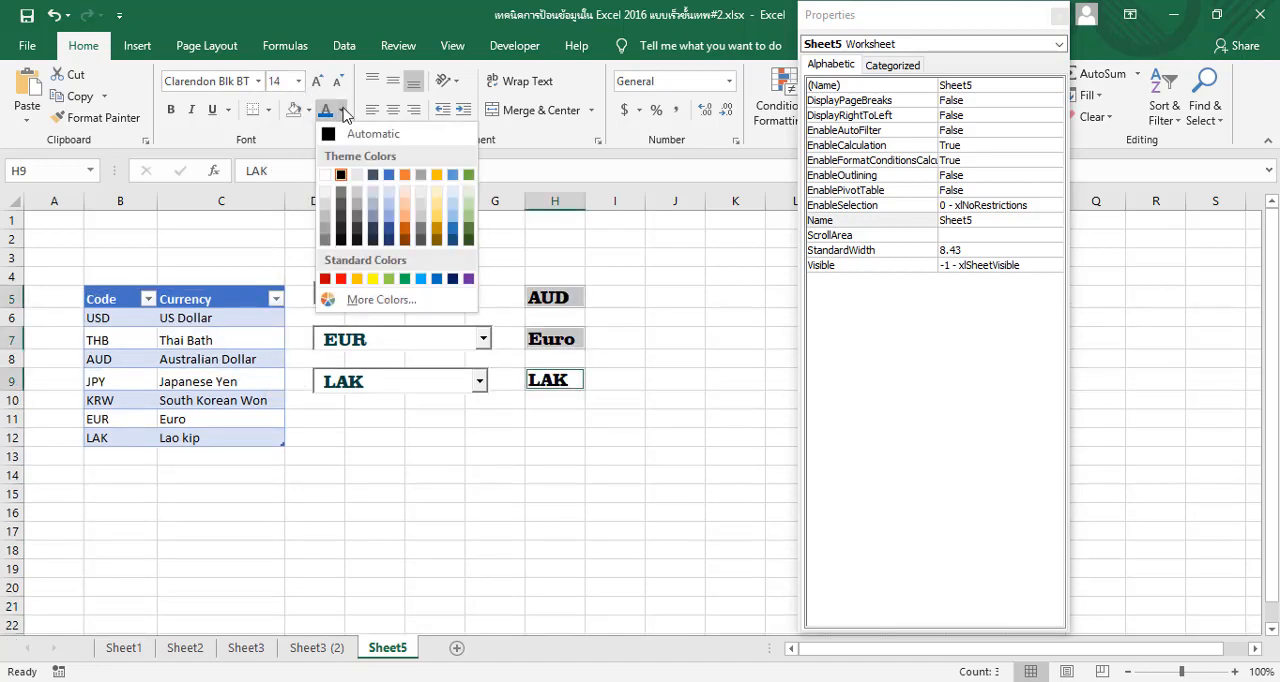
click(469, 243)
click(605, 433)
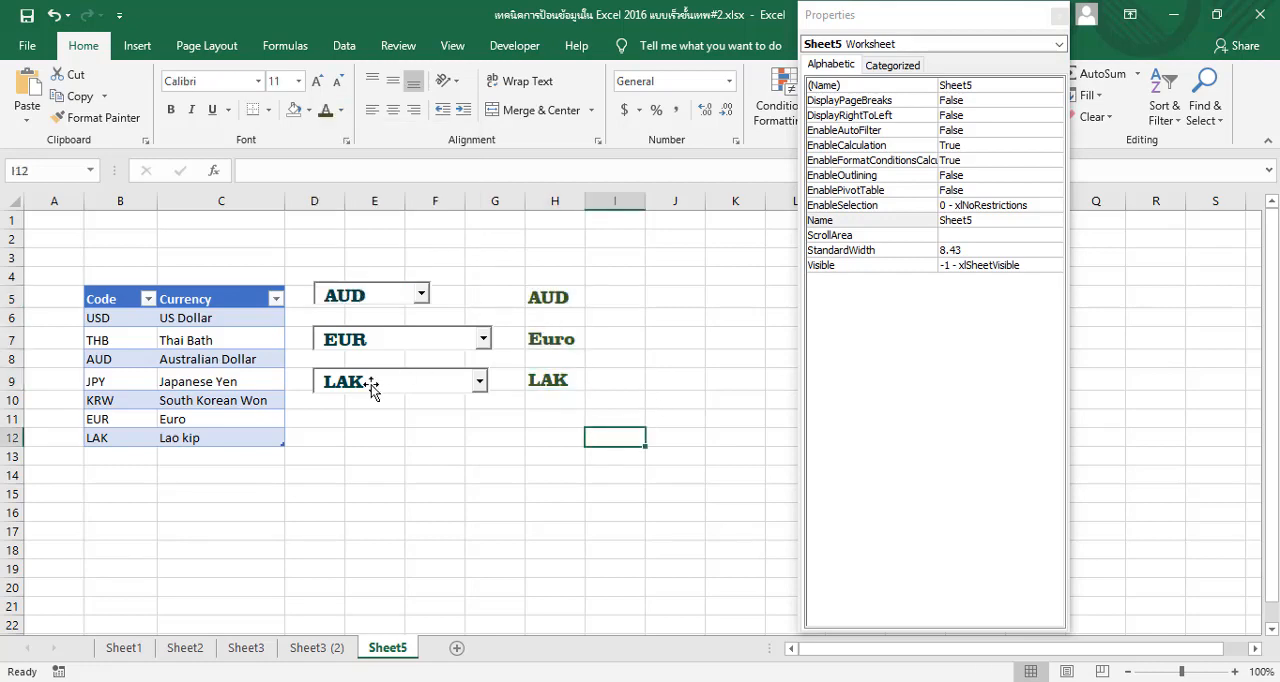
Turn off Design Mode and open the third combo box's drop-down list to check its formatted entries
click(480, 390)
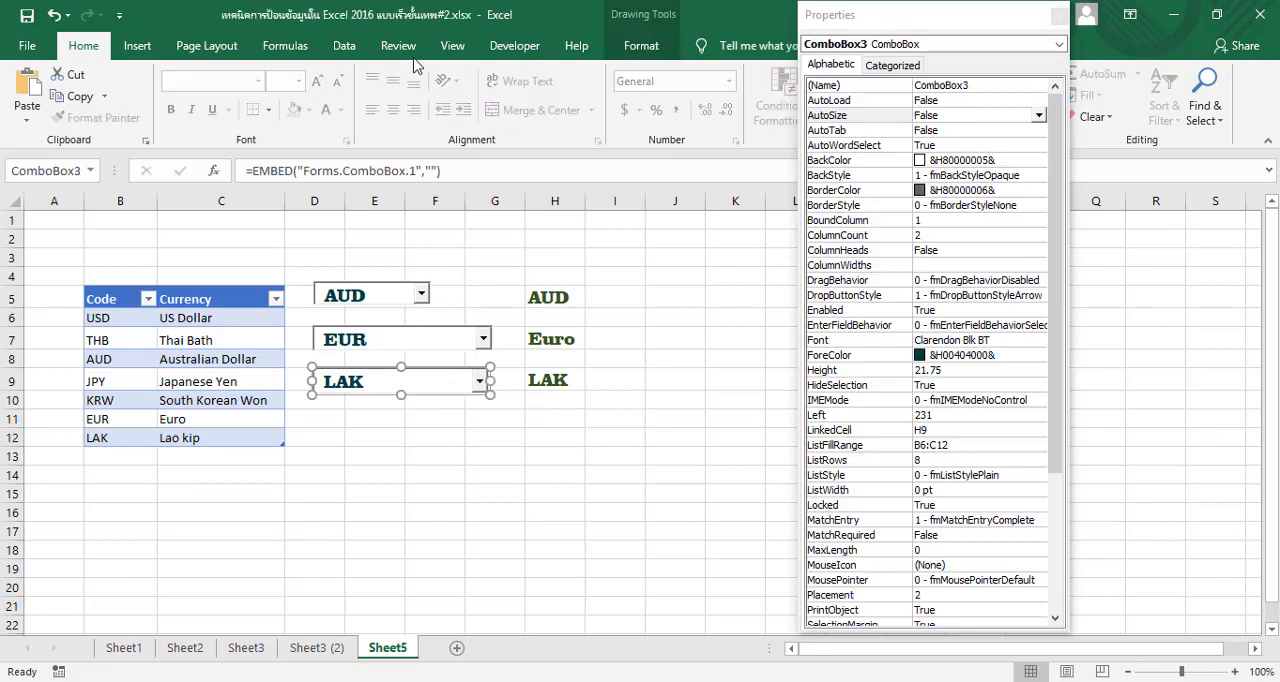
click(514, 46)
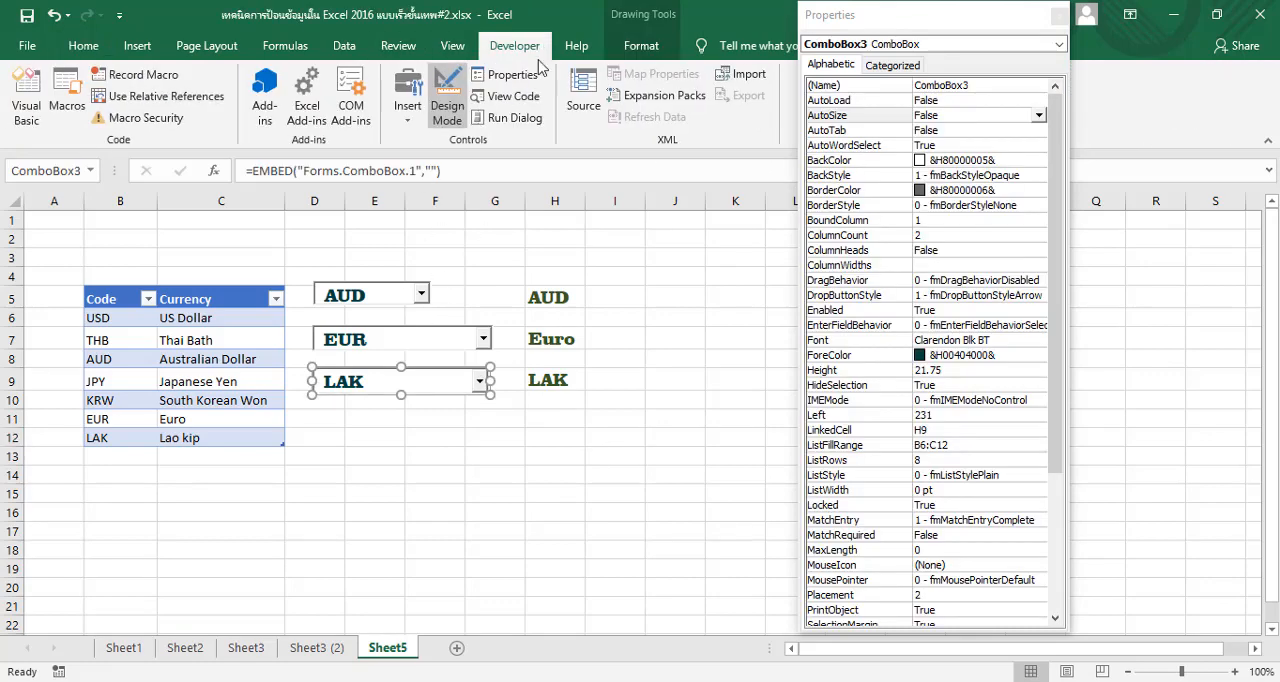
click(447, 88)
click(480, 381)
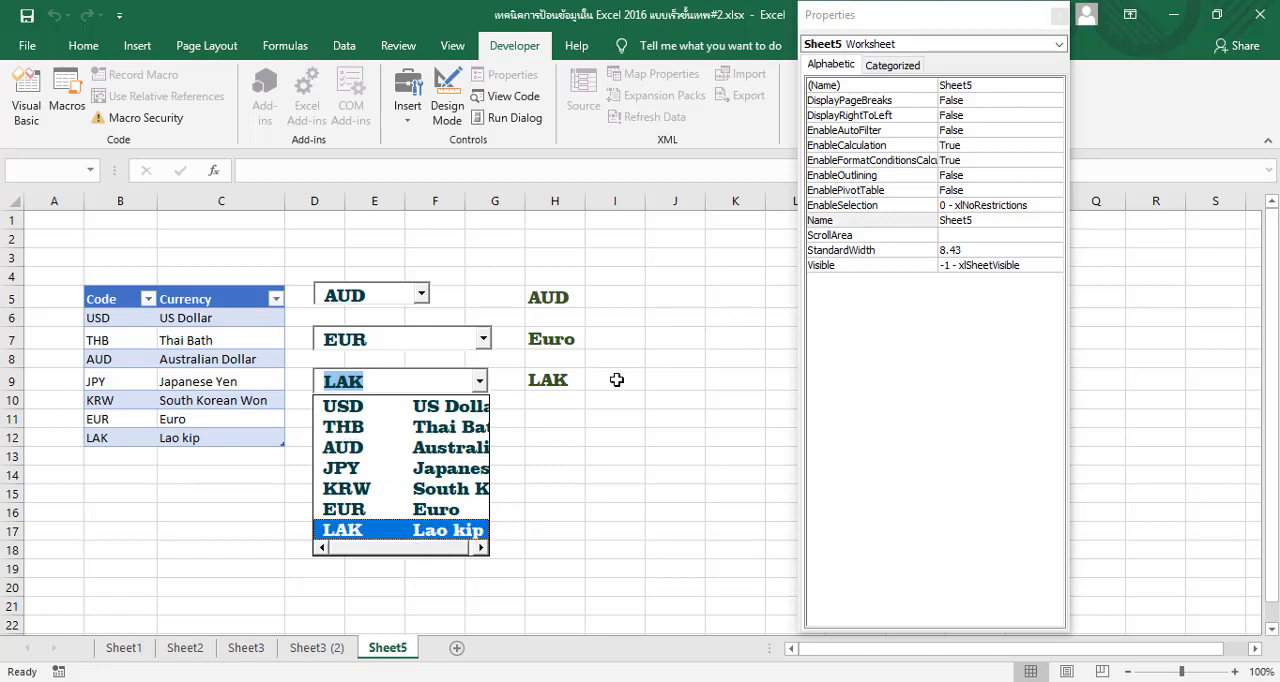
Turn on Design Mode, select the third combo box, and open its ColumnWidths property for editing
click(447, 104)
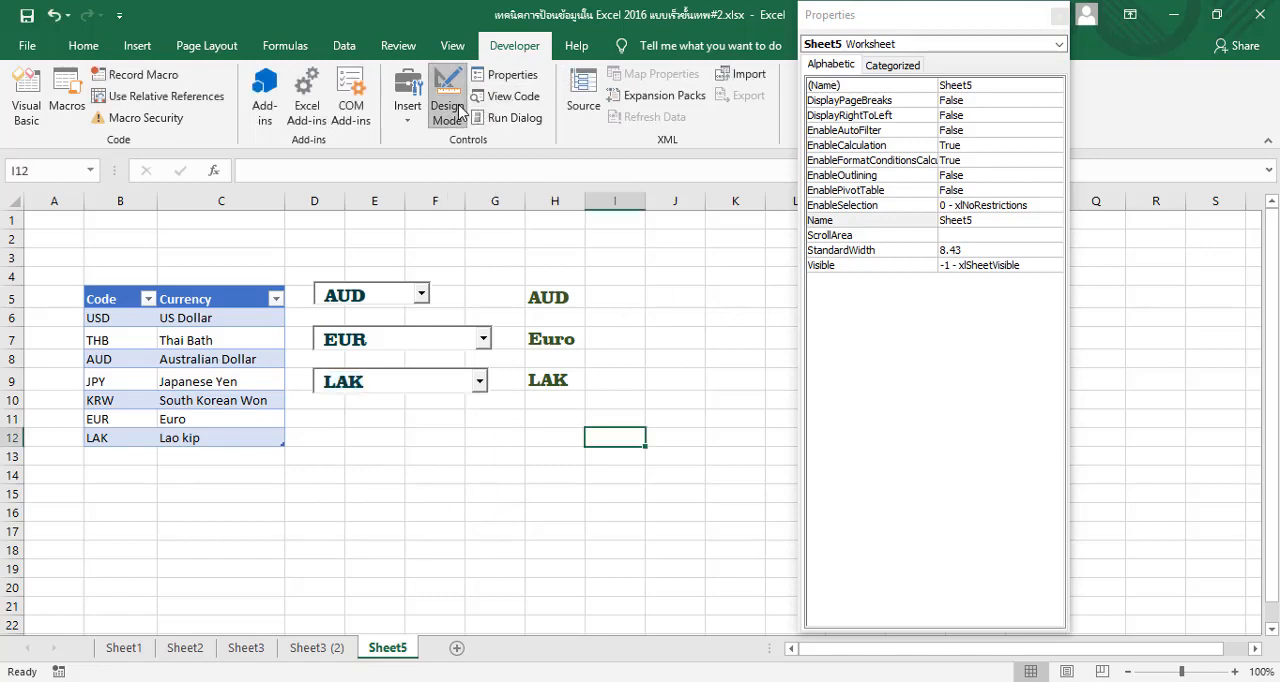
click(449, 385)
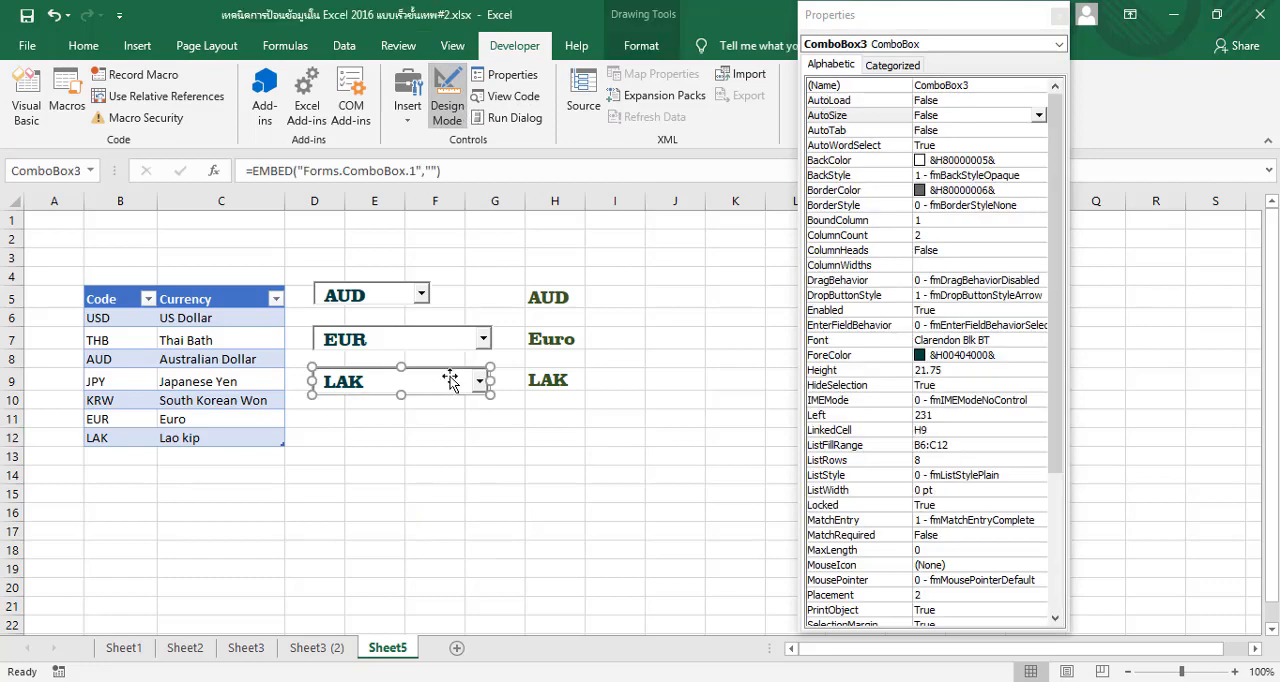
click(521, 80)
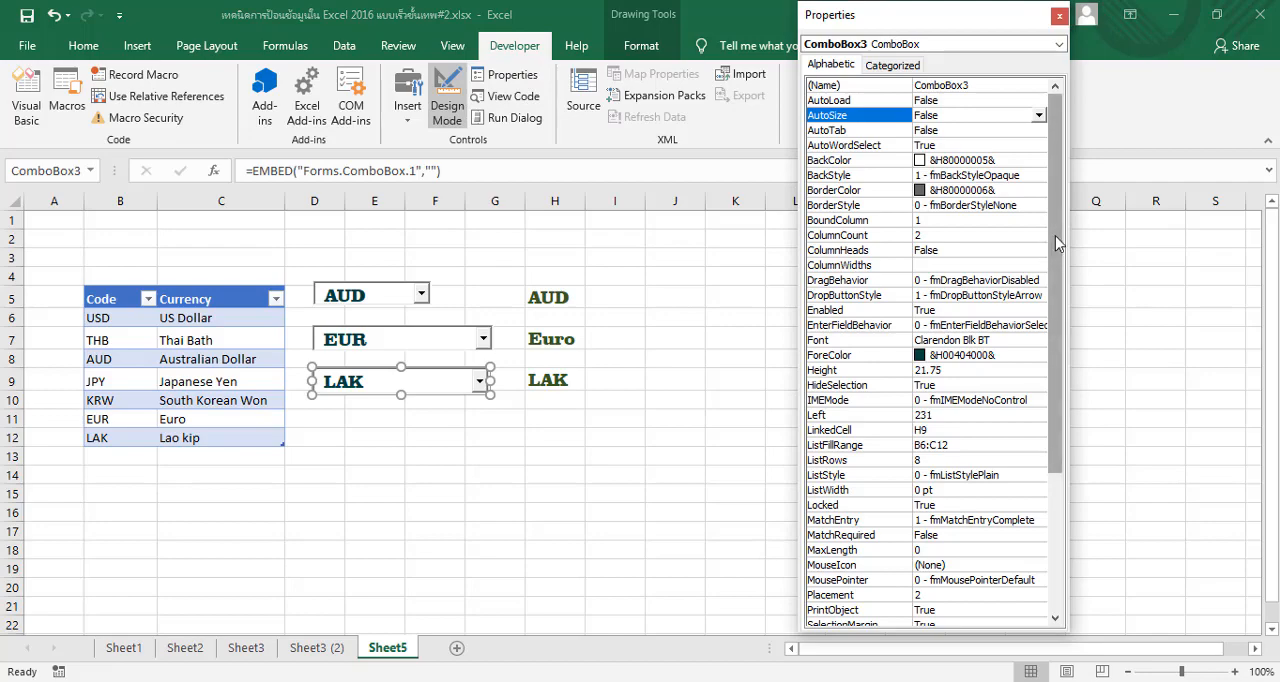
drag(1055, 245, 1066, 467)
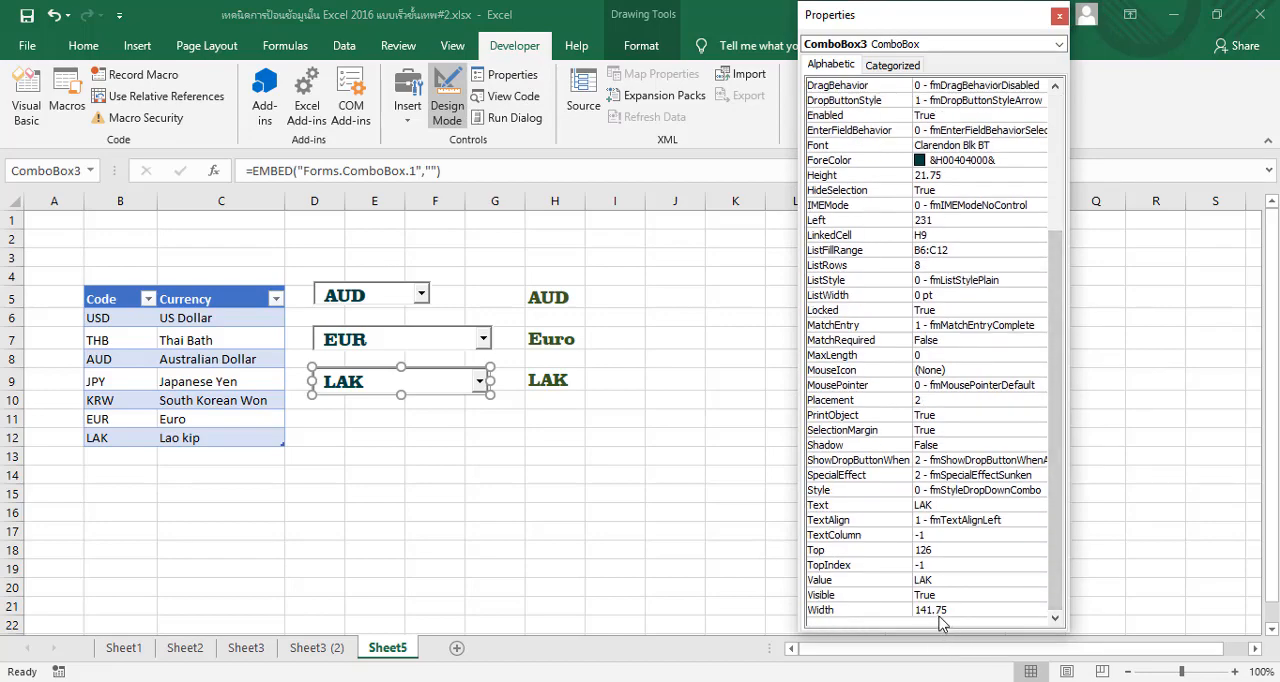
drag(1062, 277, 1068, 172)
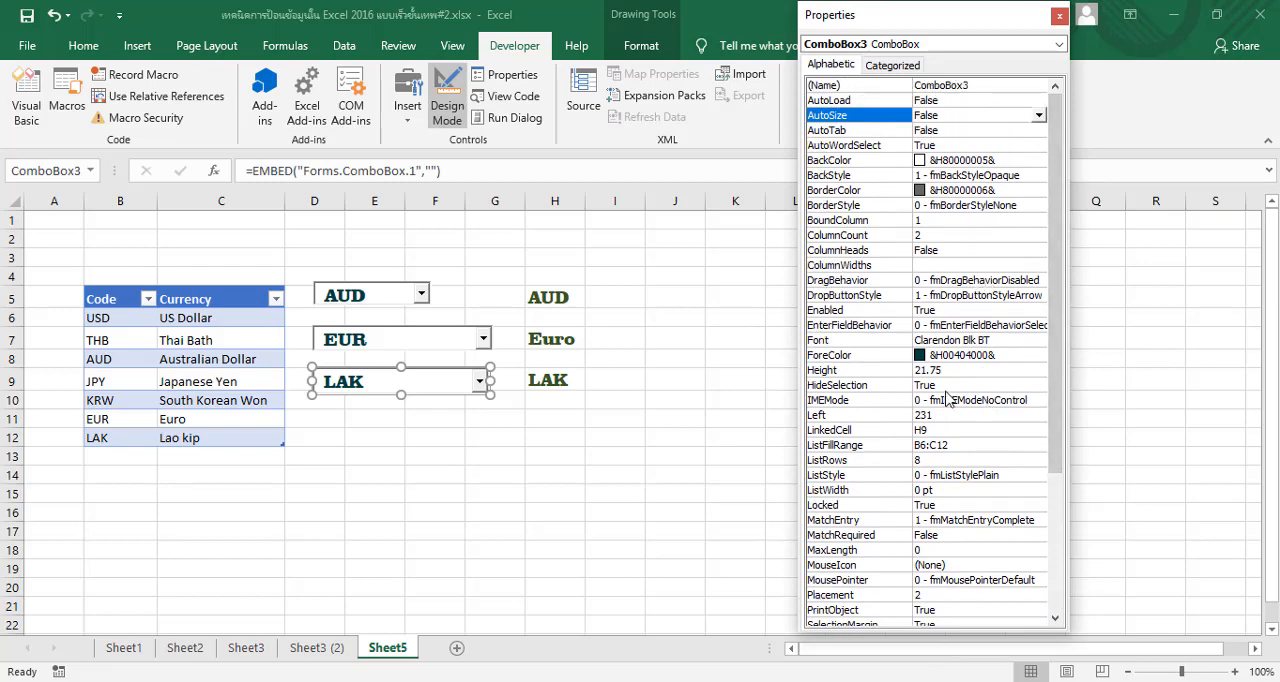
click(950, 265)
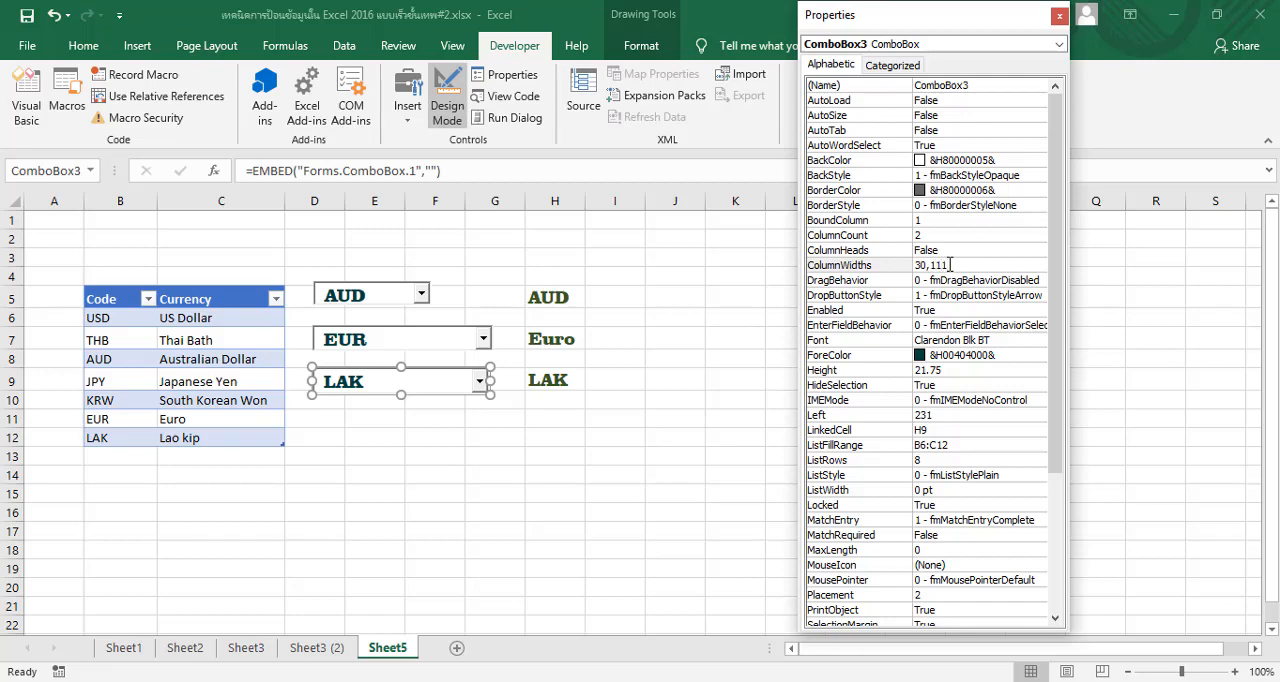
Set the third combo box's ColumnWidths to 30 pt and 111 pt, then check its drop-down list with Design Mode off
key(Return)
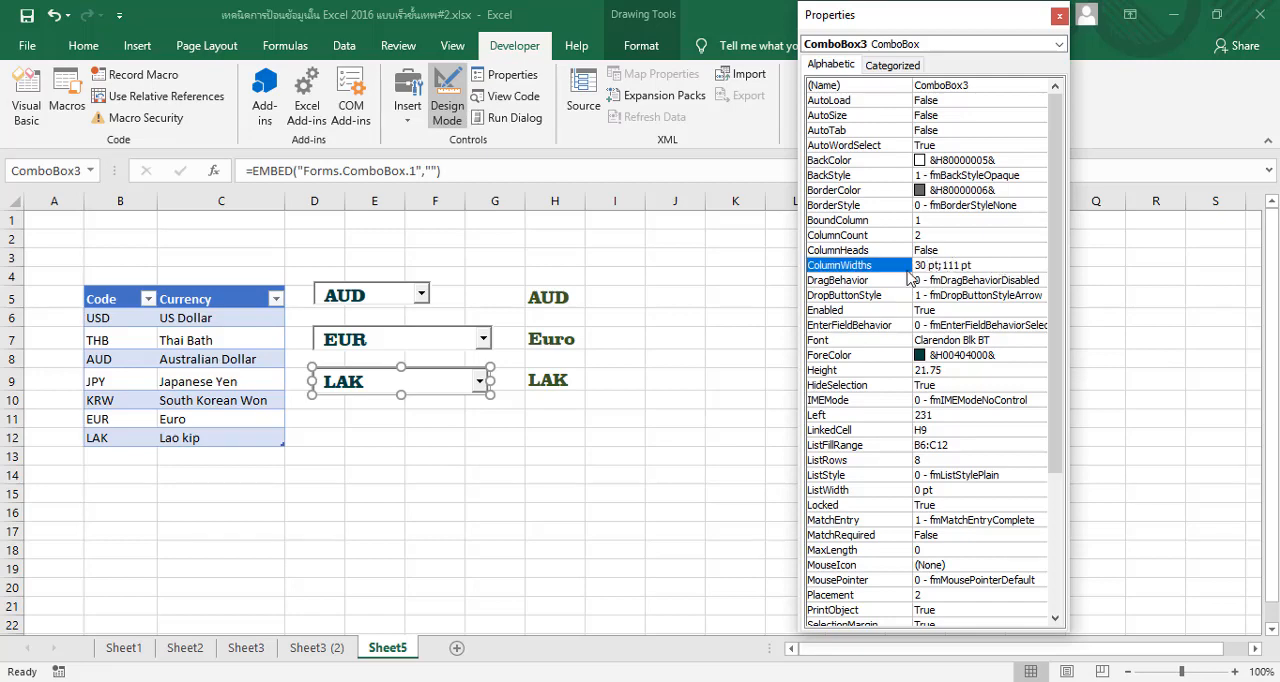
click(498, 420)
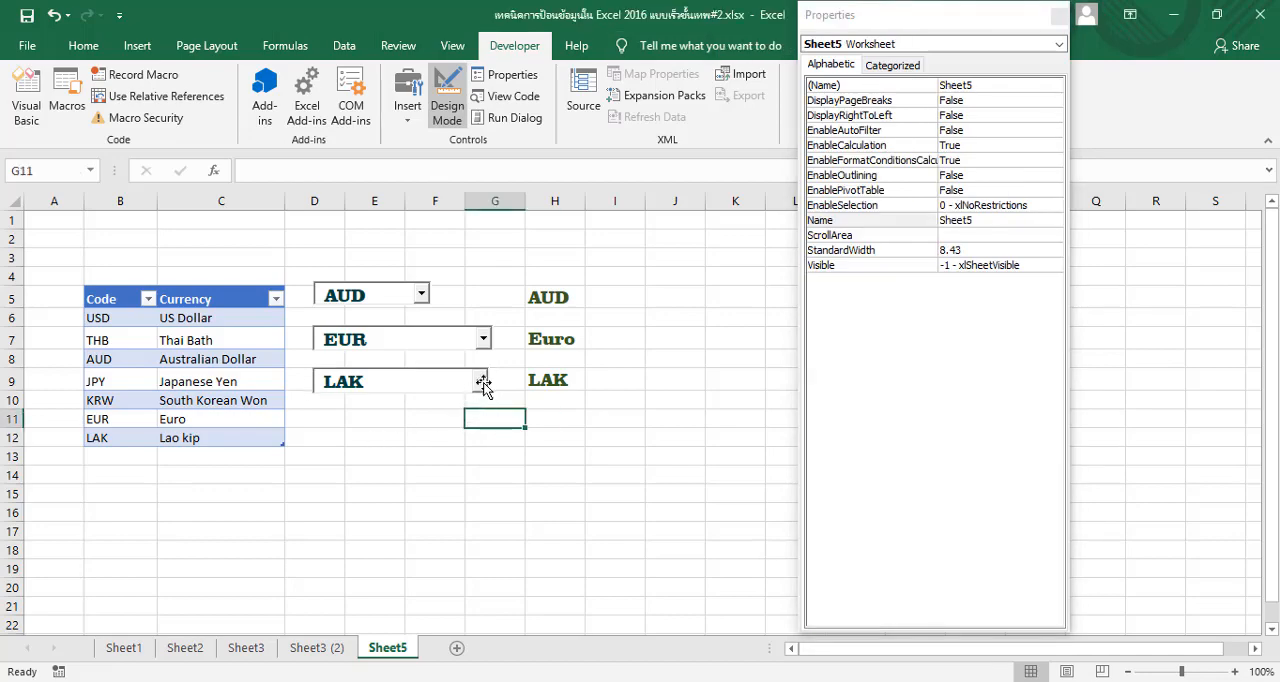
click(482, 382)
click(457, 78)
click(480, 381)
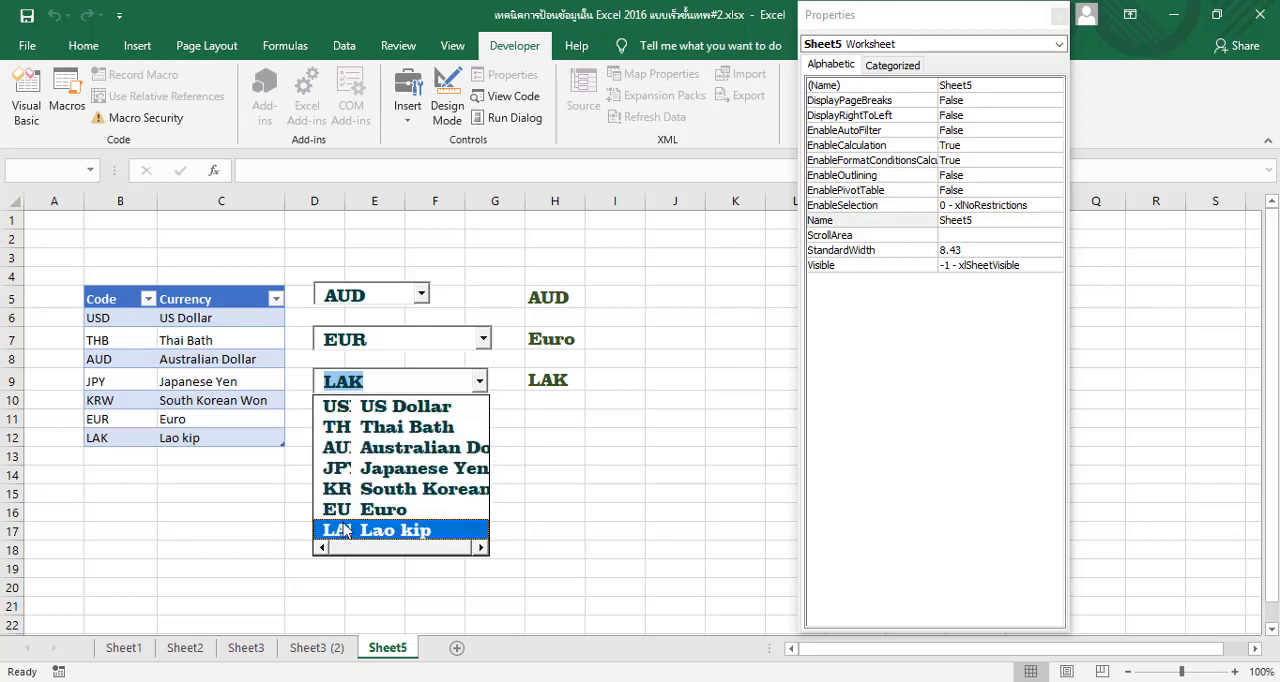
click(557, 457)
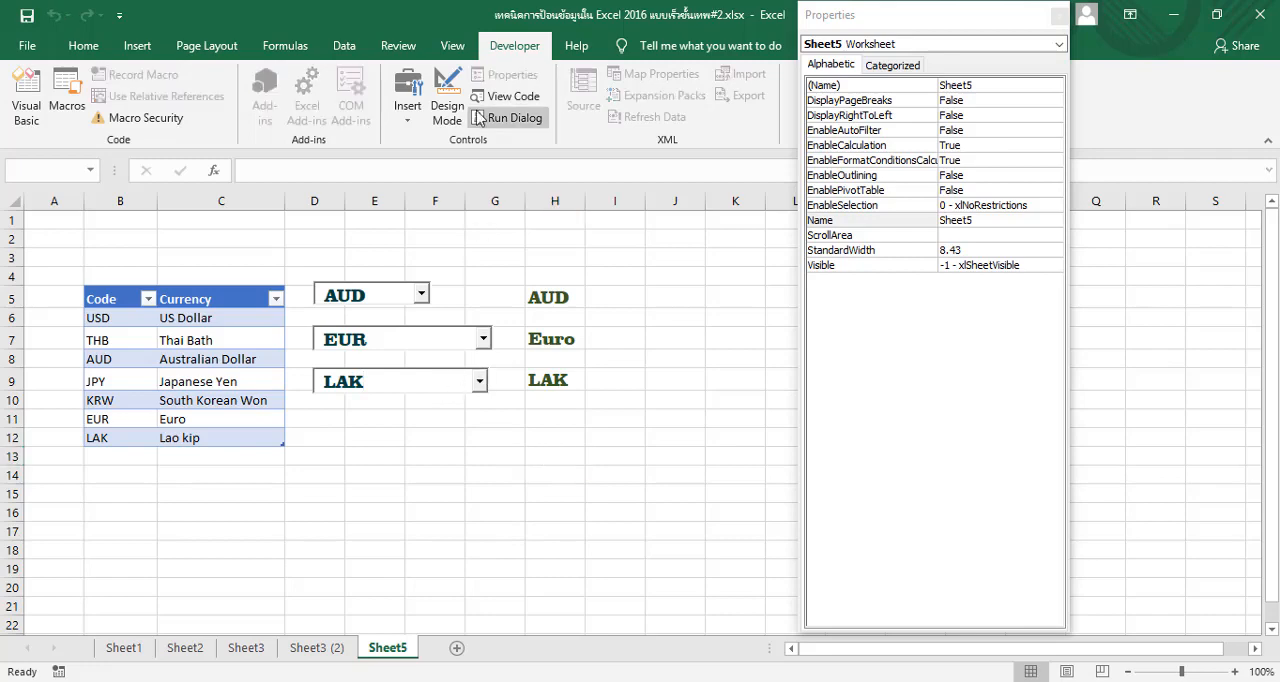
In Design Mode, set the third combo box's ColumnWidths to 40 pt and 101 pt
click(447, 100)
click(433, 373)
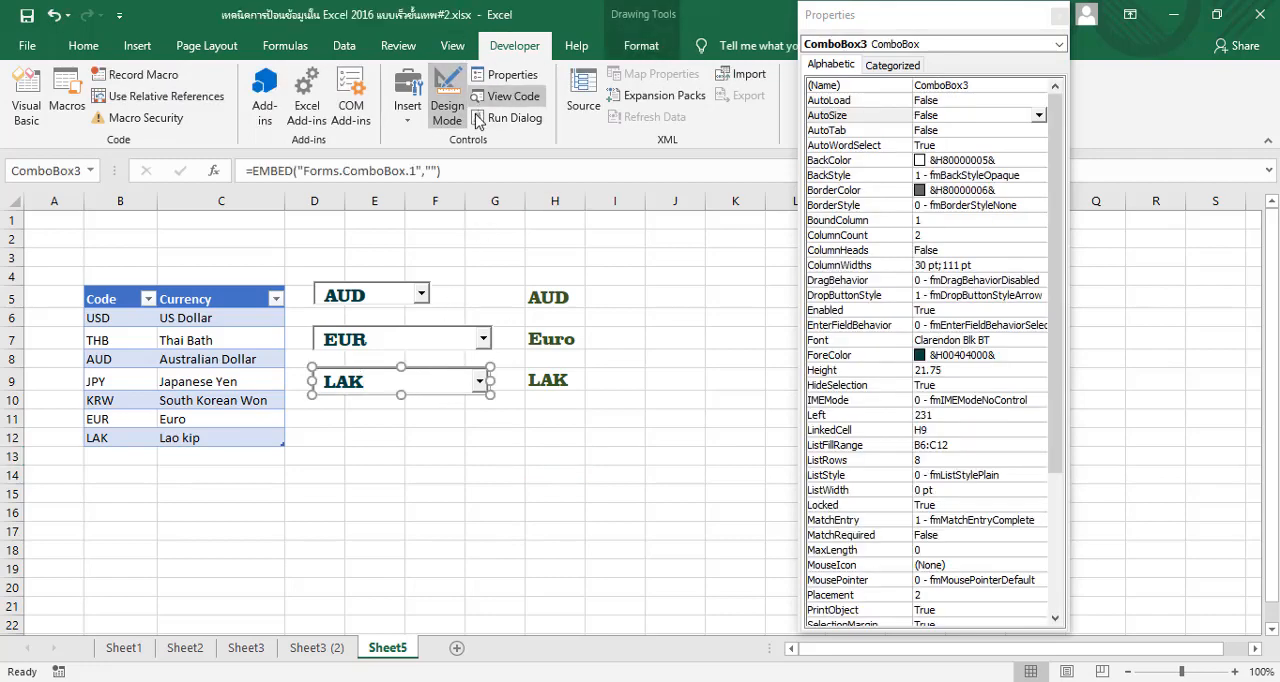
click(512, 75)
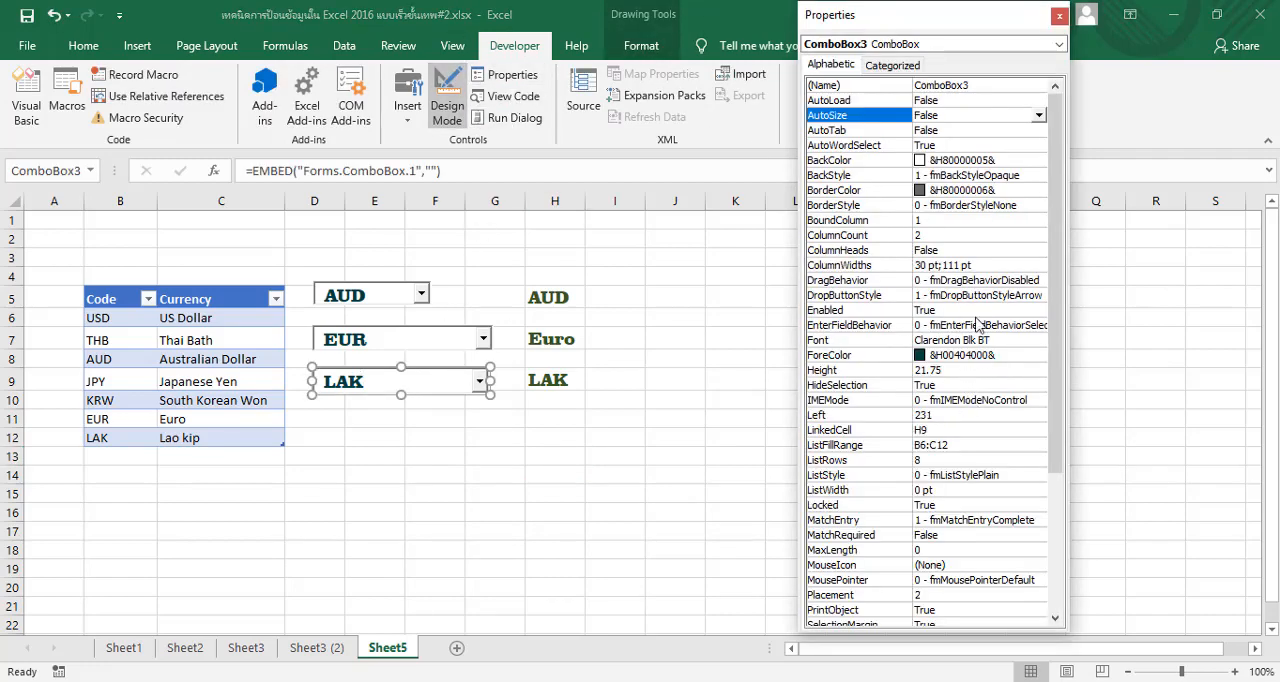
click(923, 266)
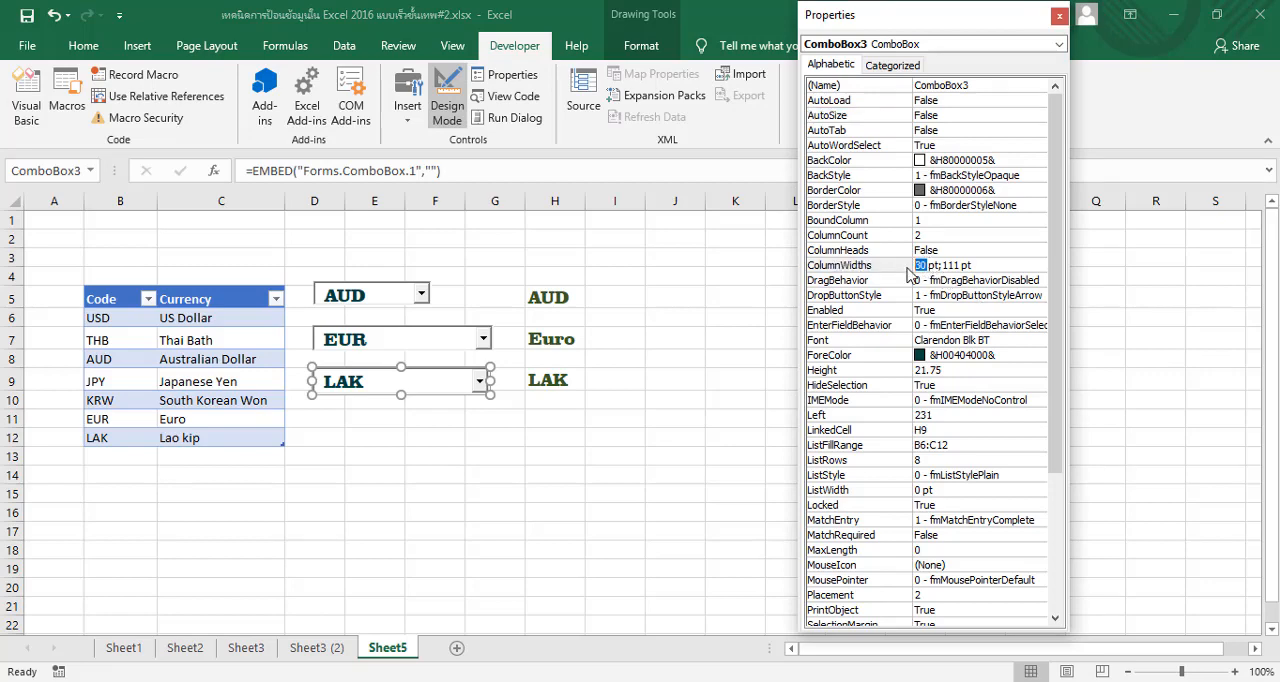
text(0)
key(BackSpace)
text(40)
Turn off Design Mode and open the third combo box's drop-down list to check the column widths, then close it
click(447, 98)
click(480, 381)
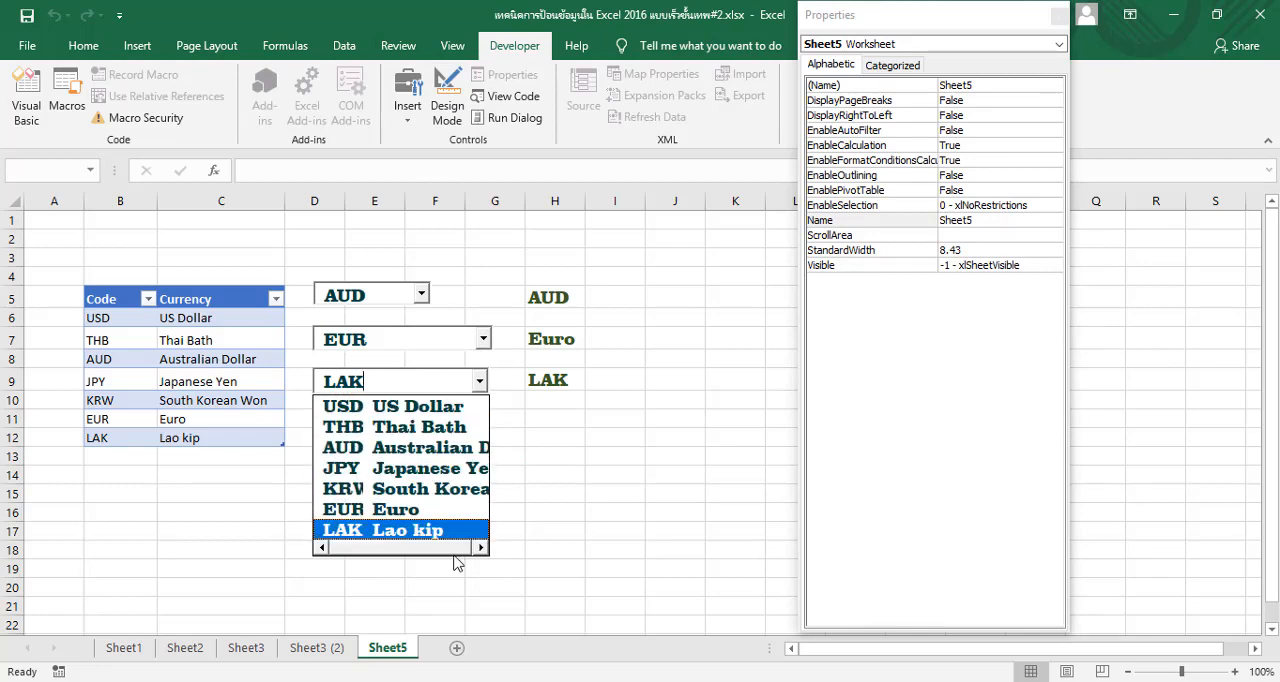
click(575, 436)
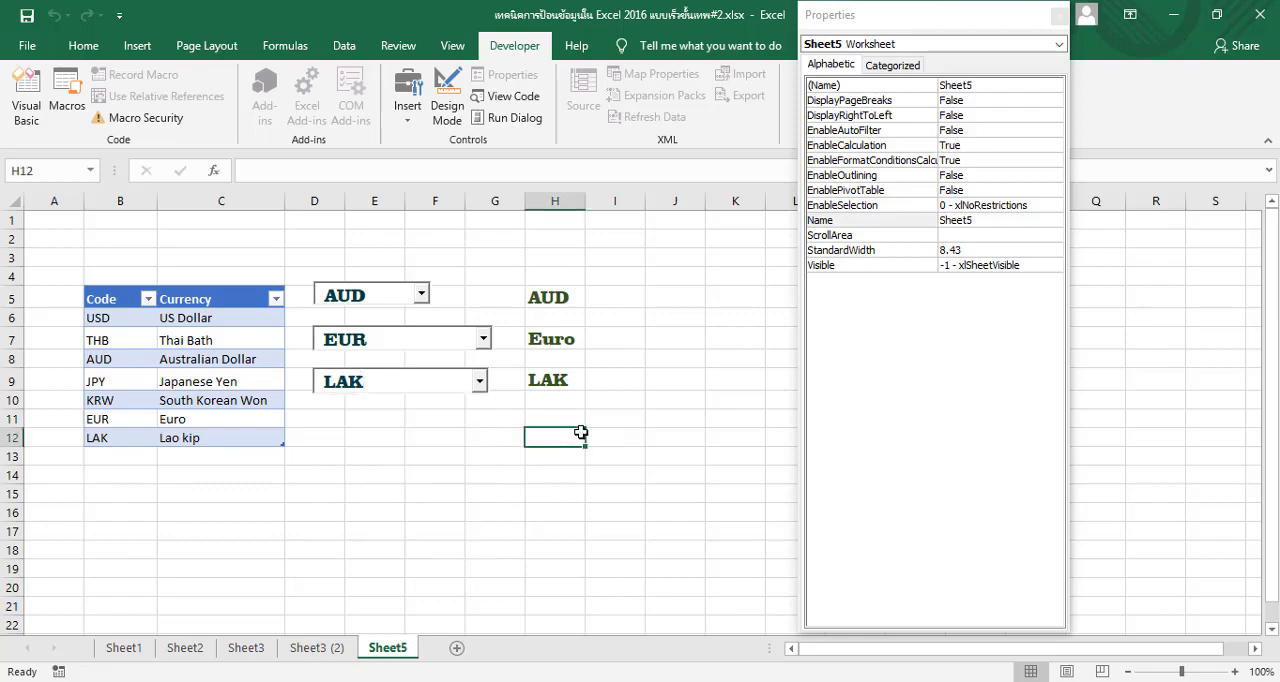
Switch to the Sheet3 (2) worksheet and close the Properties window
click(312, 647)
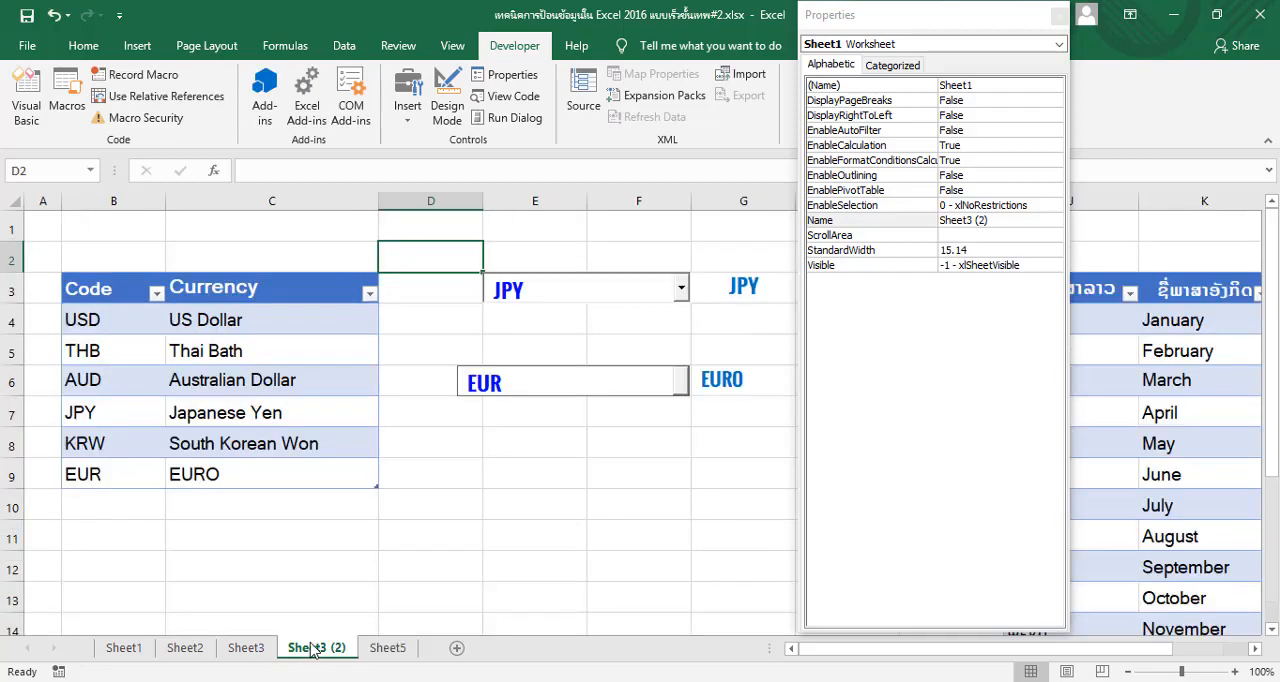
drag(897, 16, 690, 32)
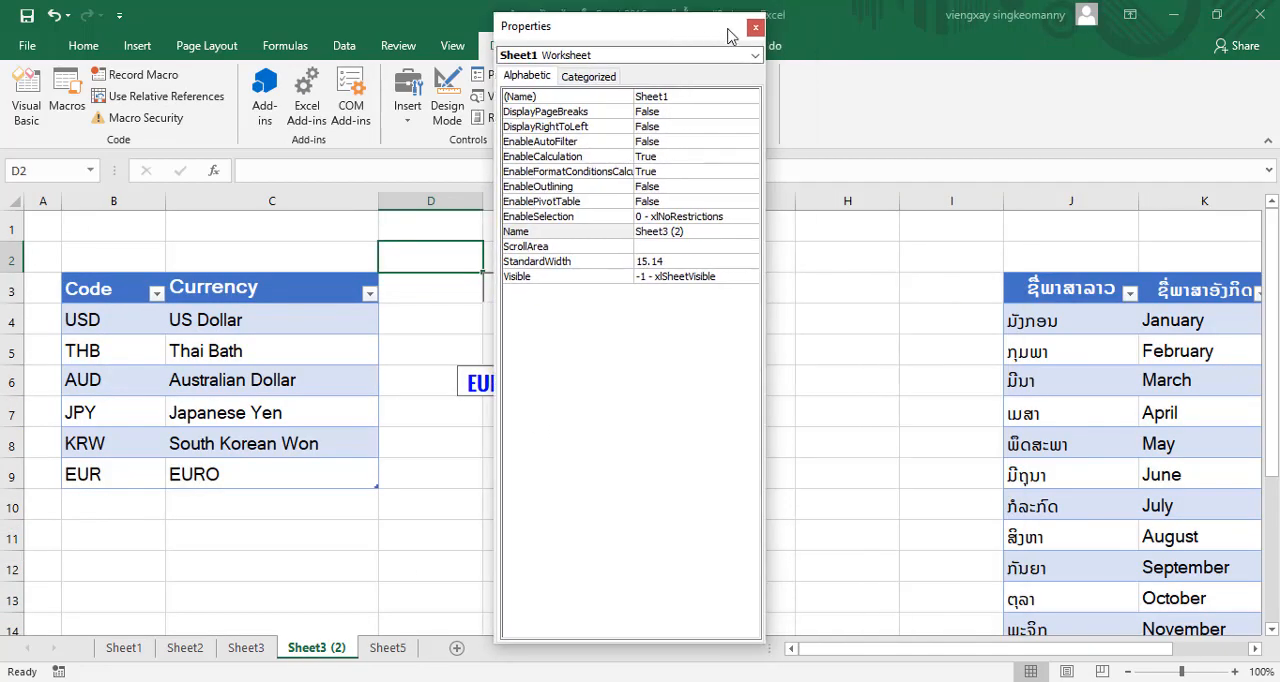
click(757, 22)
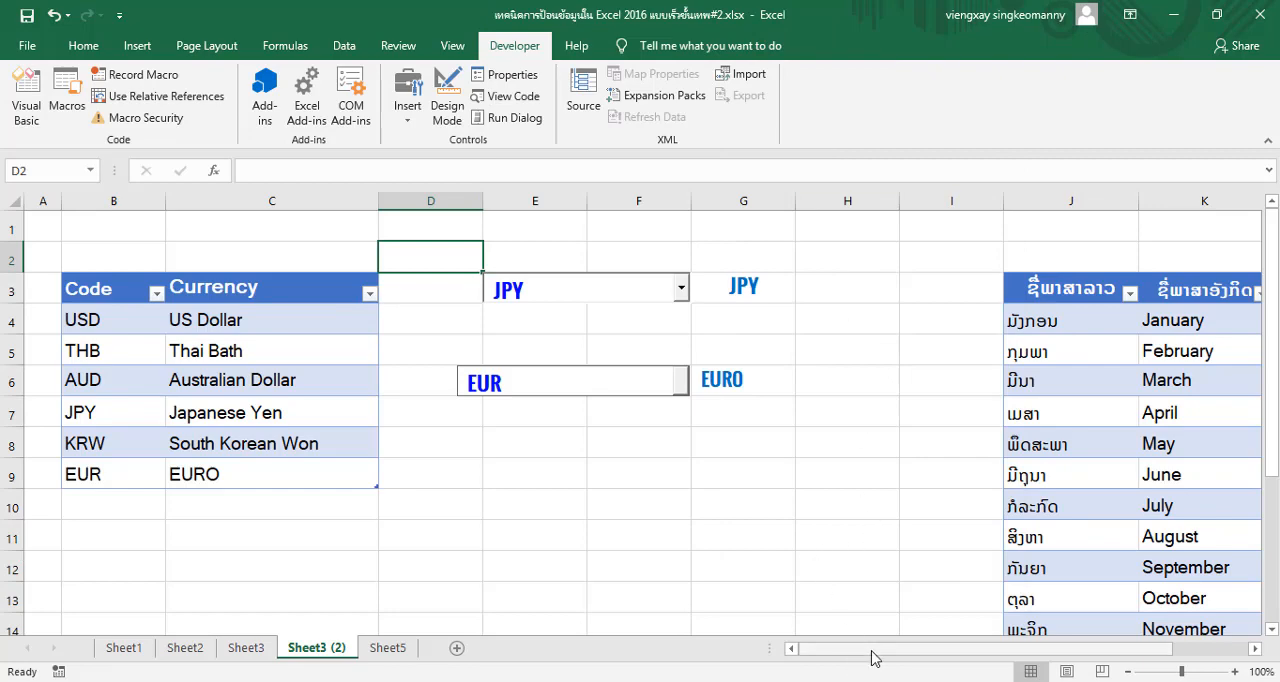
drag(860, 648, 1158, 655)
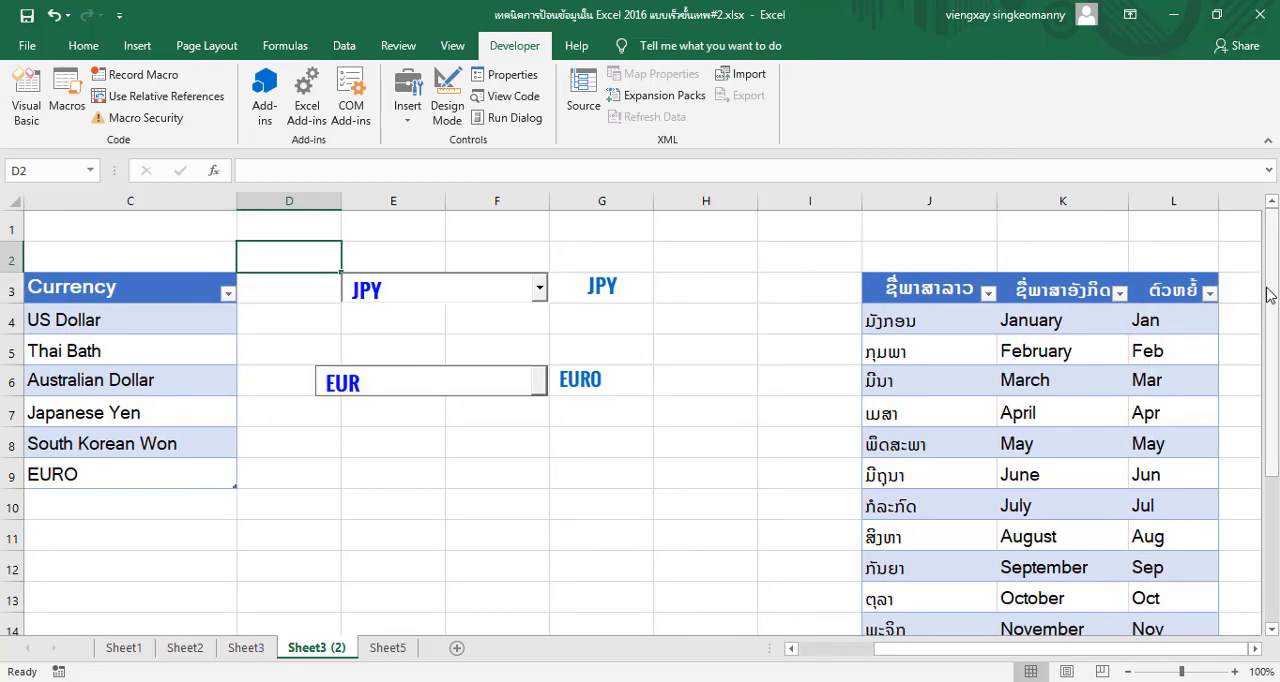
drag(1271, 296, 1273, 338)
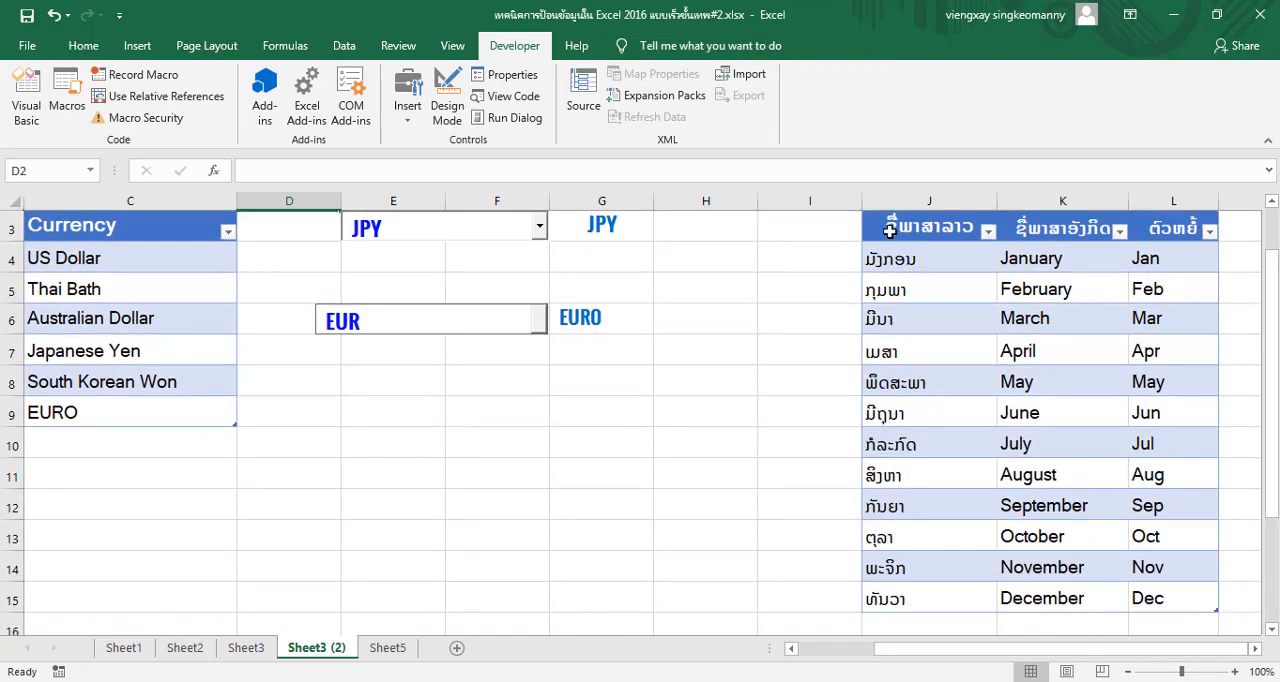
drag(886, 230, 994, 597)
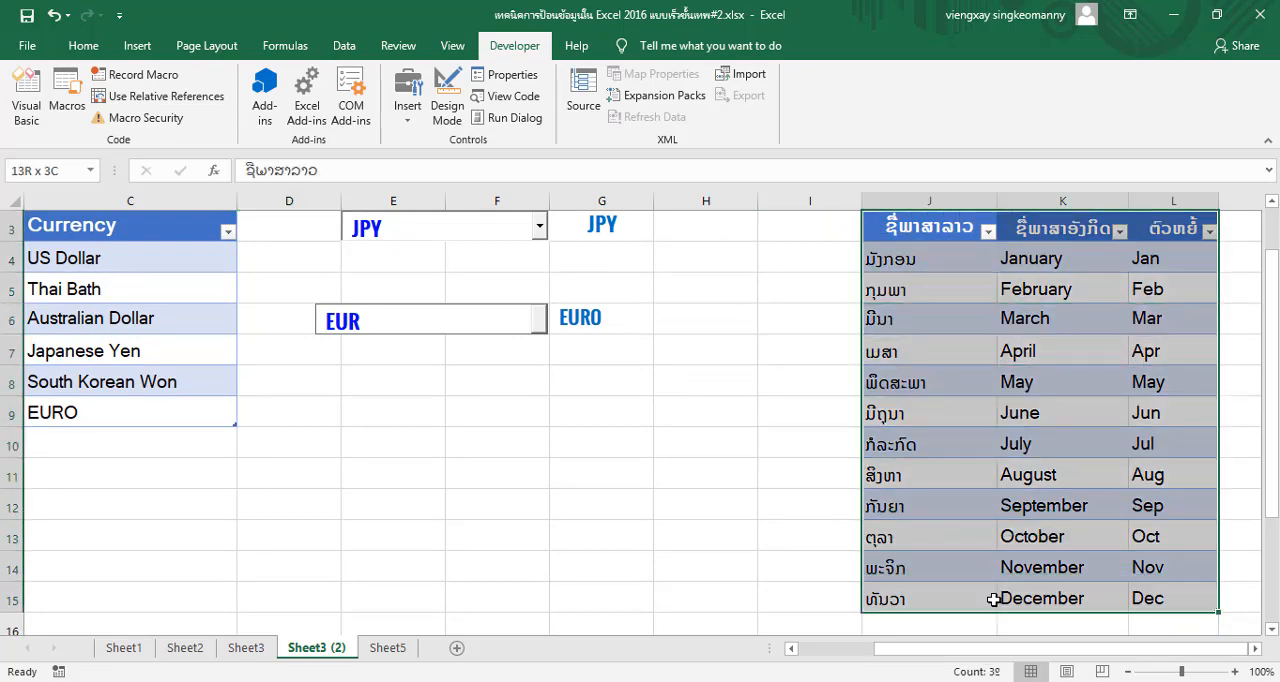
right_click(995, 597)
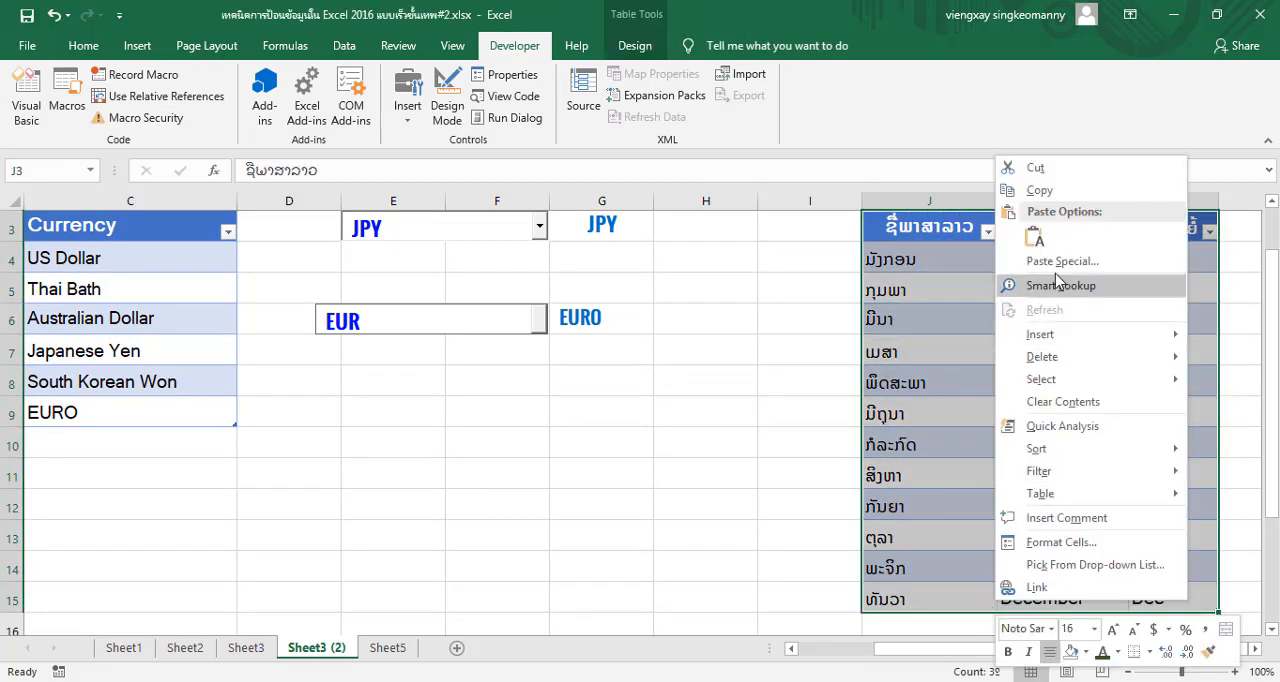
click(1056, 194)
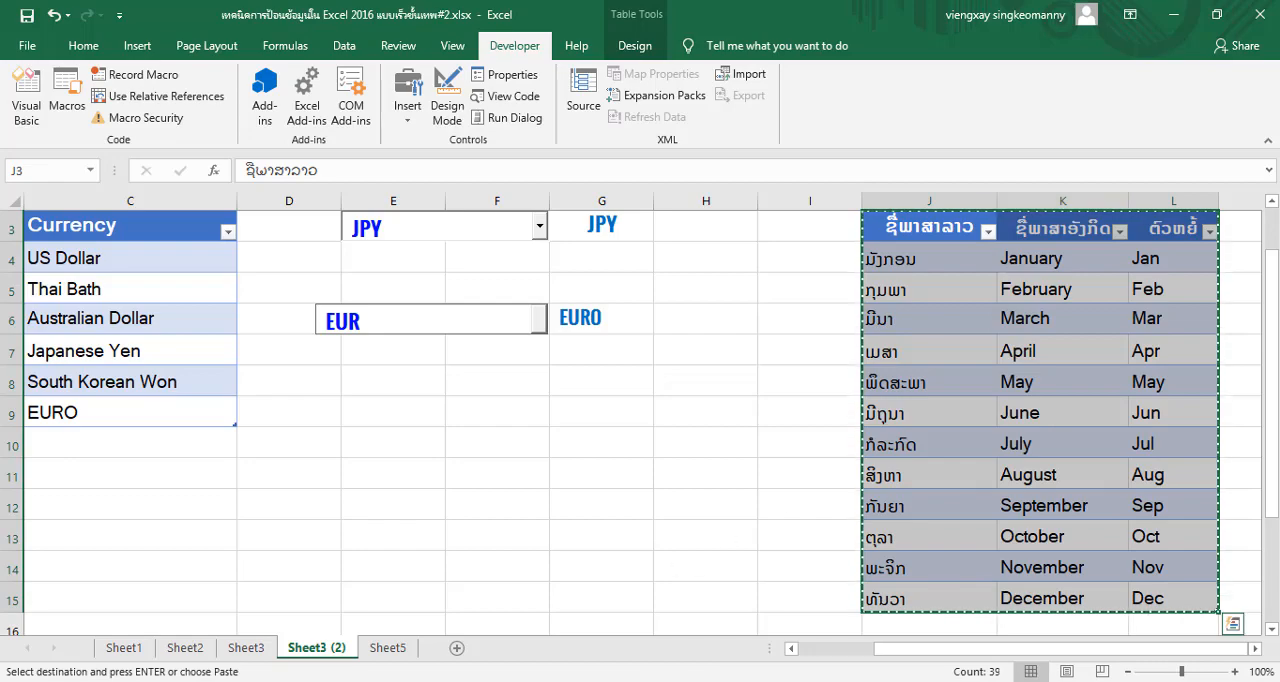
double_click(781, 563)
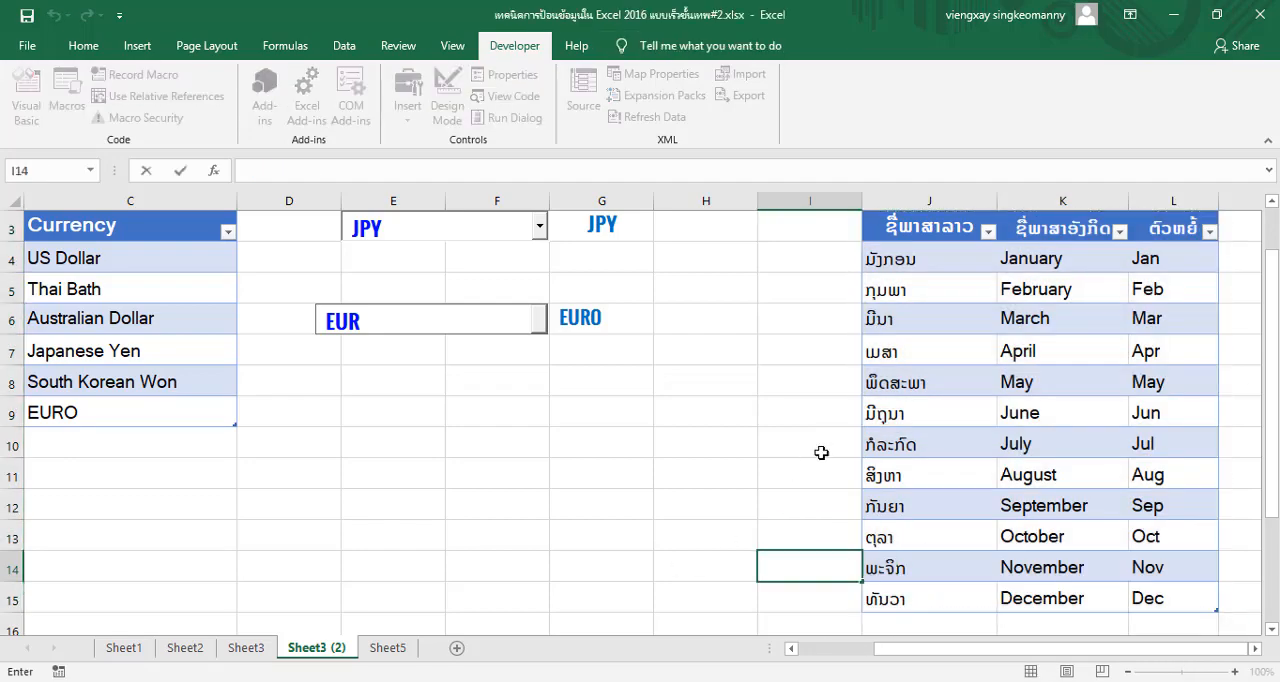
click(740, 364)
Draw a Form Controls combo box across cells M4 to P4, beside the month table on Sheet3 (2)
key(Right)
key(Right)
key(Right)
key(Right)
key(Right)
key(Right)
key(Right)
key(Right)
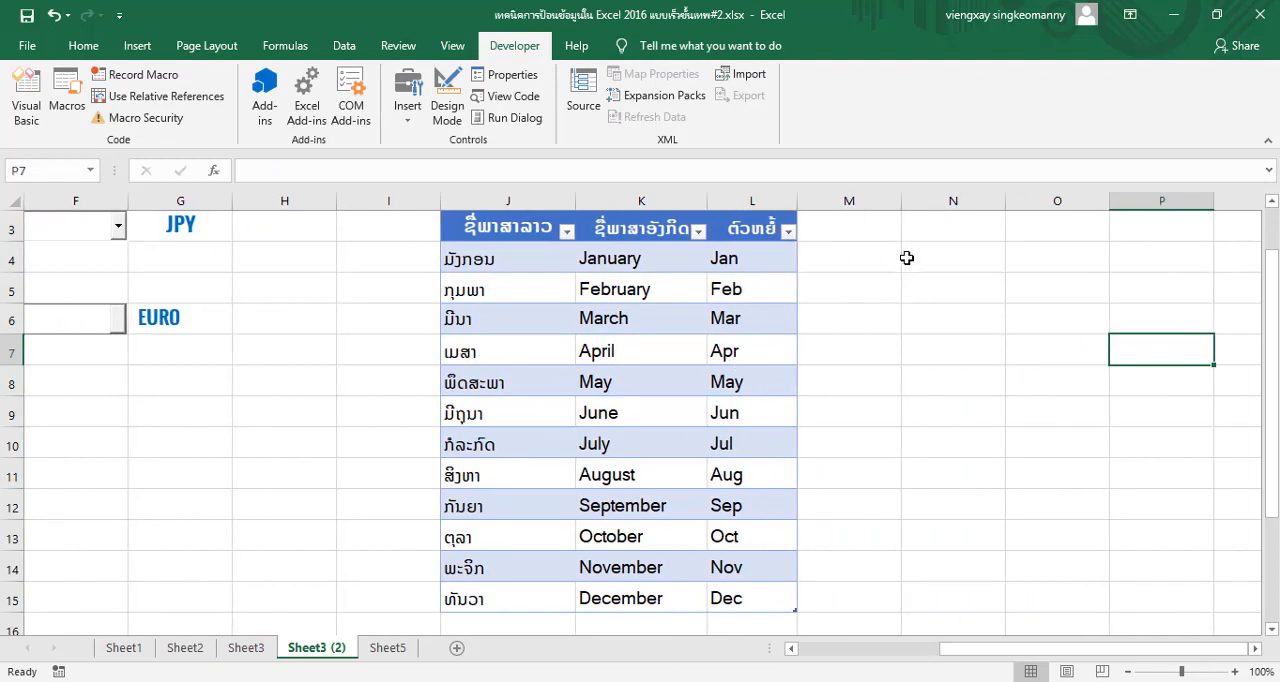
click(902, 257)
click(858, 257)
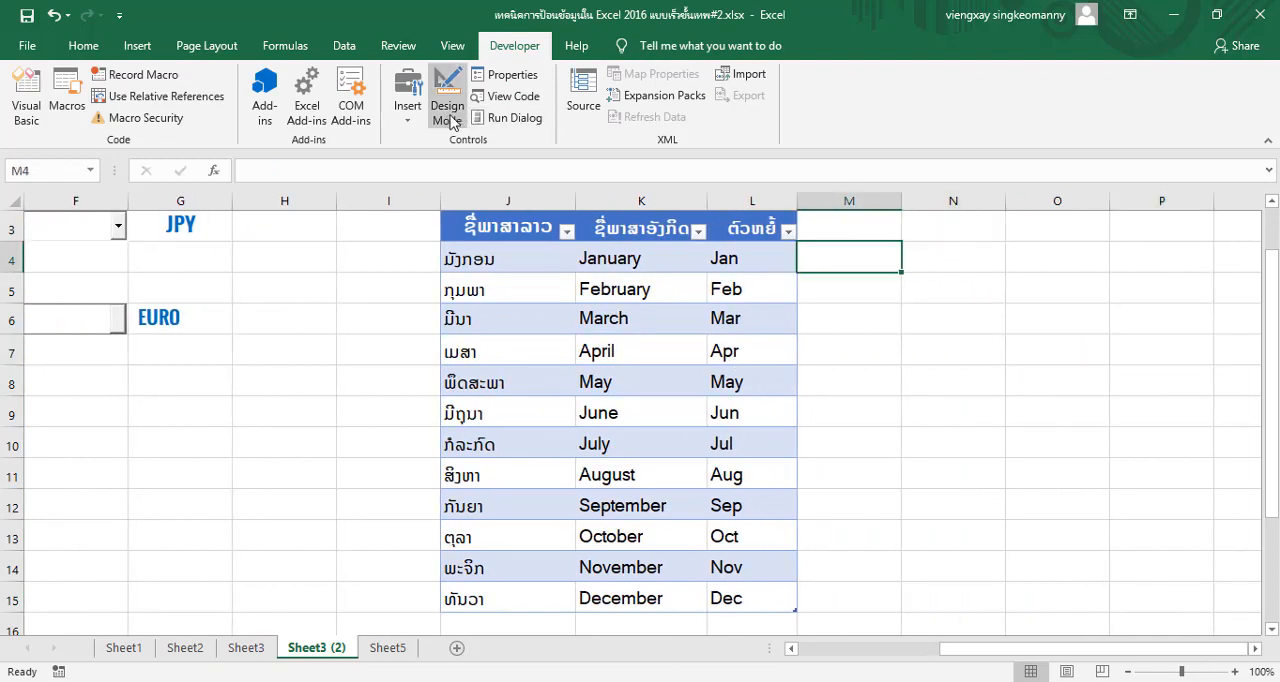
click(408, 118)
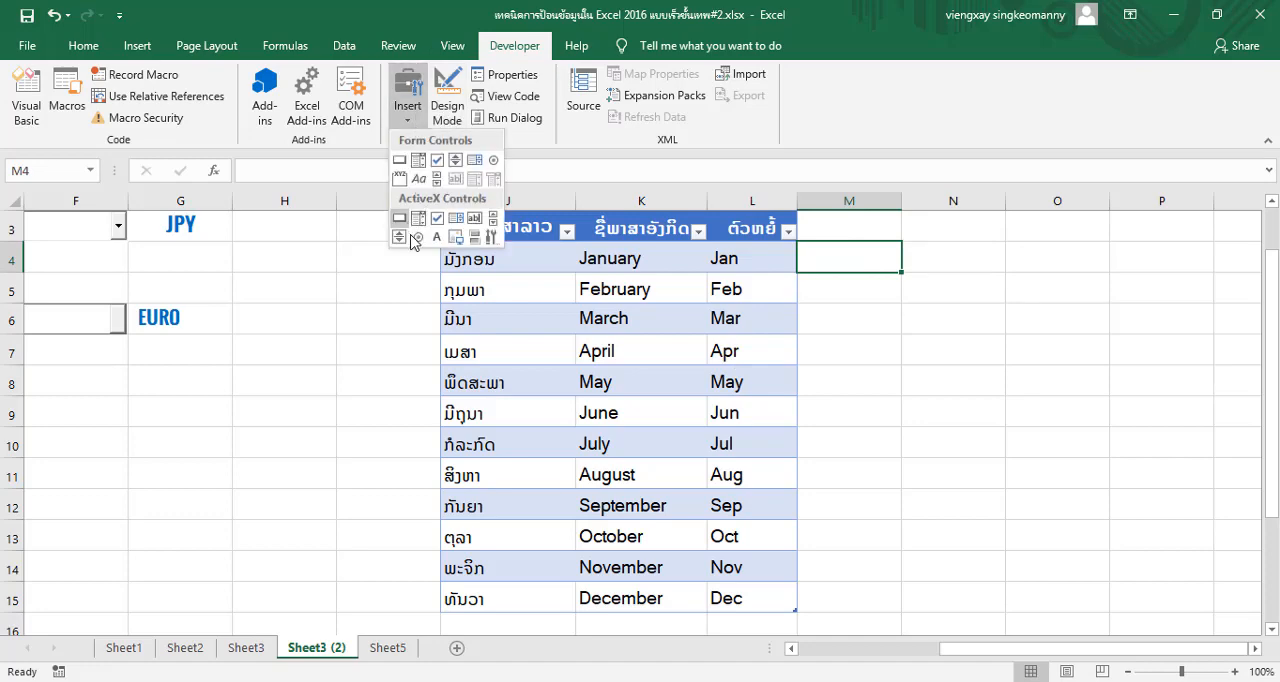
click(419, 162)
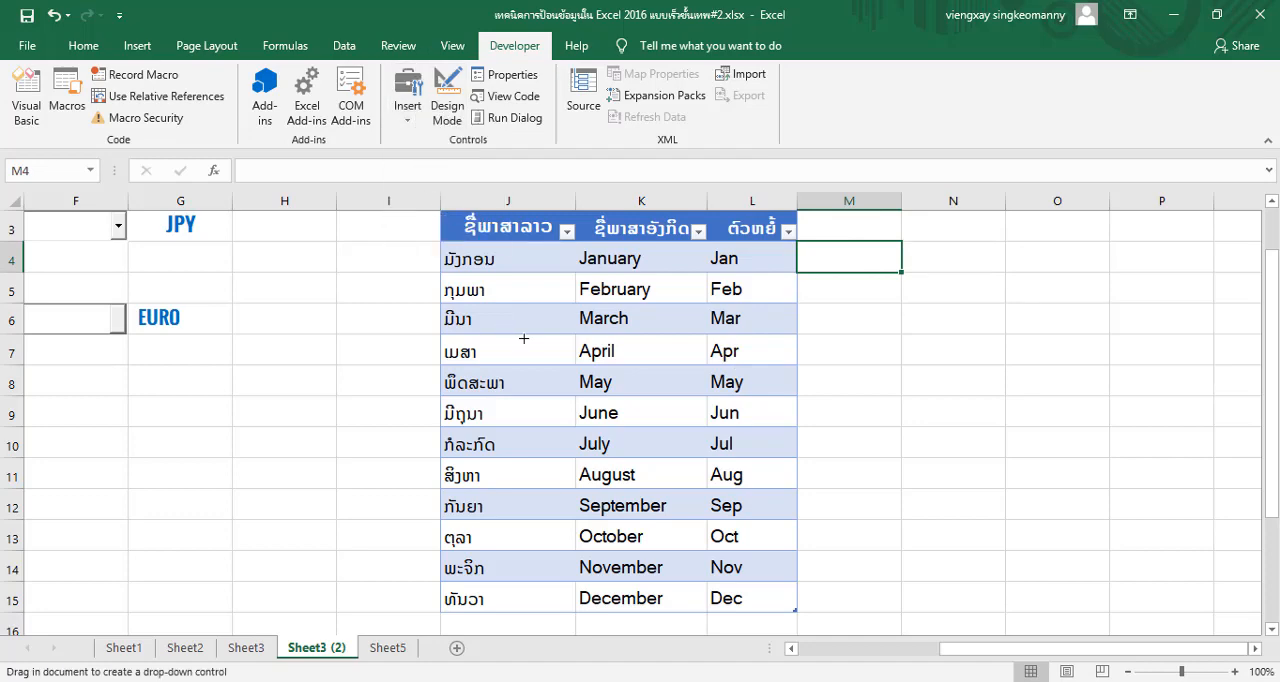
mouse_move(868, 244)
mouse_down()
mouse_move(989, 283)
mouse_move(1193, 258)
mouse_up()
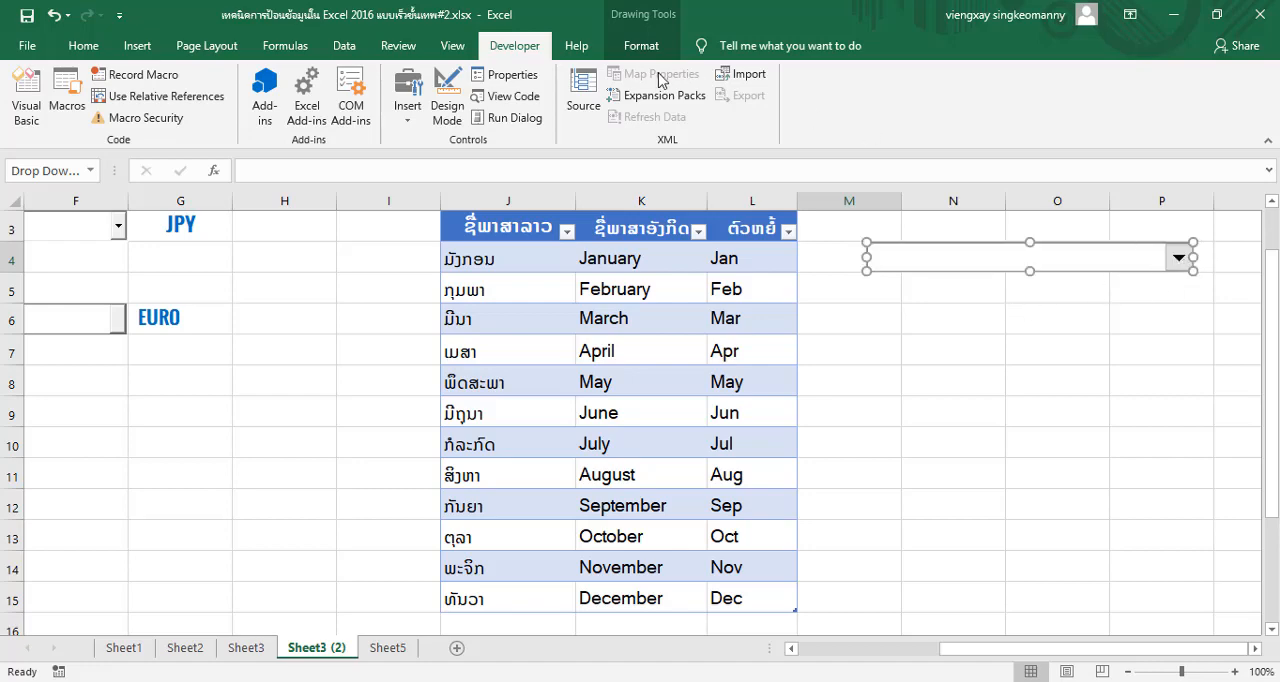
Examine the new combo box's Format Control settings for size, protection, properties, alt text and control, then close them and deselect it
click(500, 83)
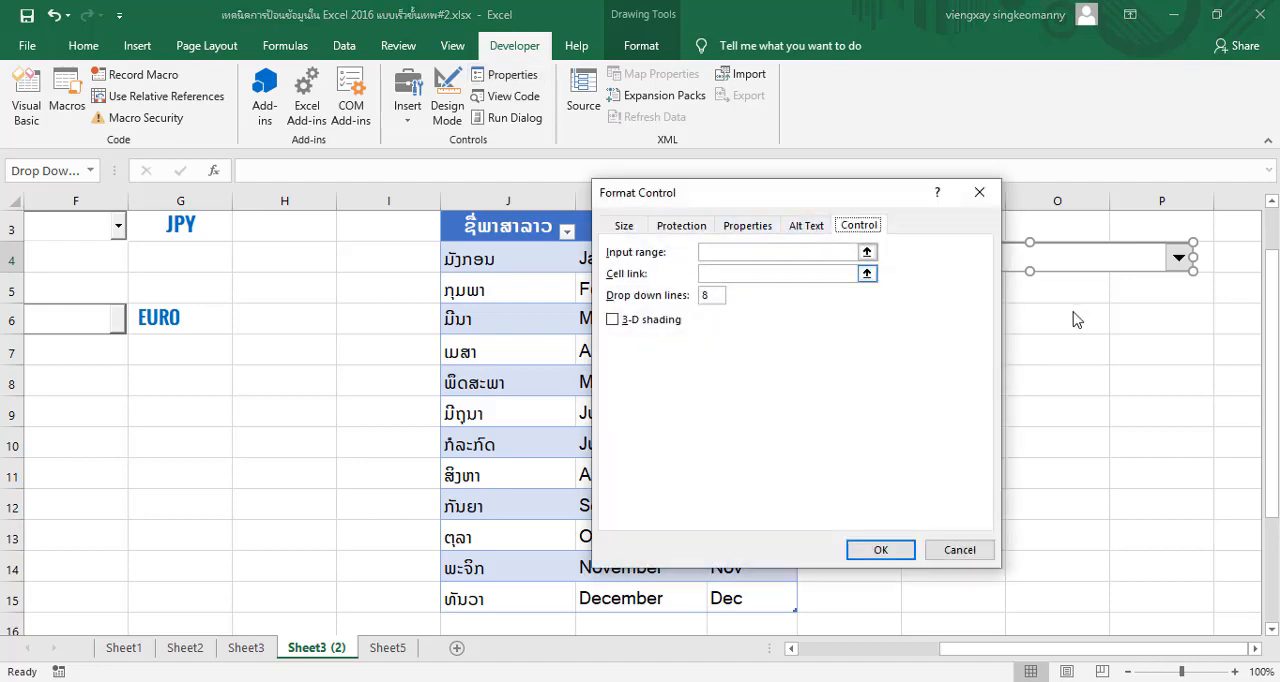
click(963, 549)
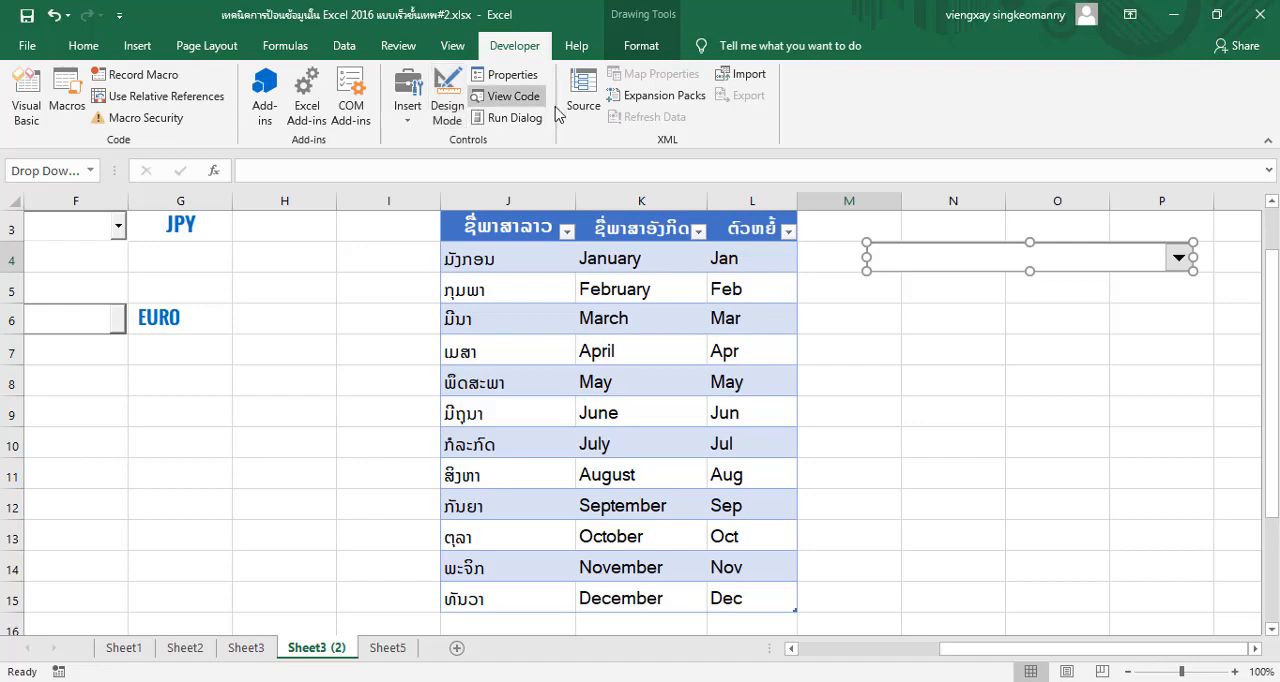
click(505, 78)
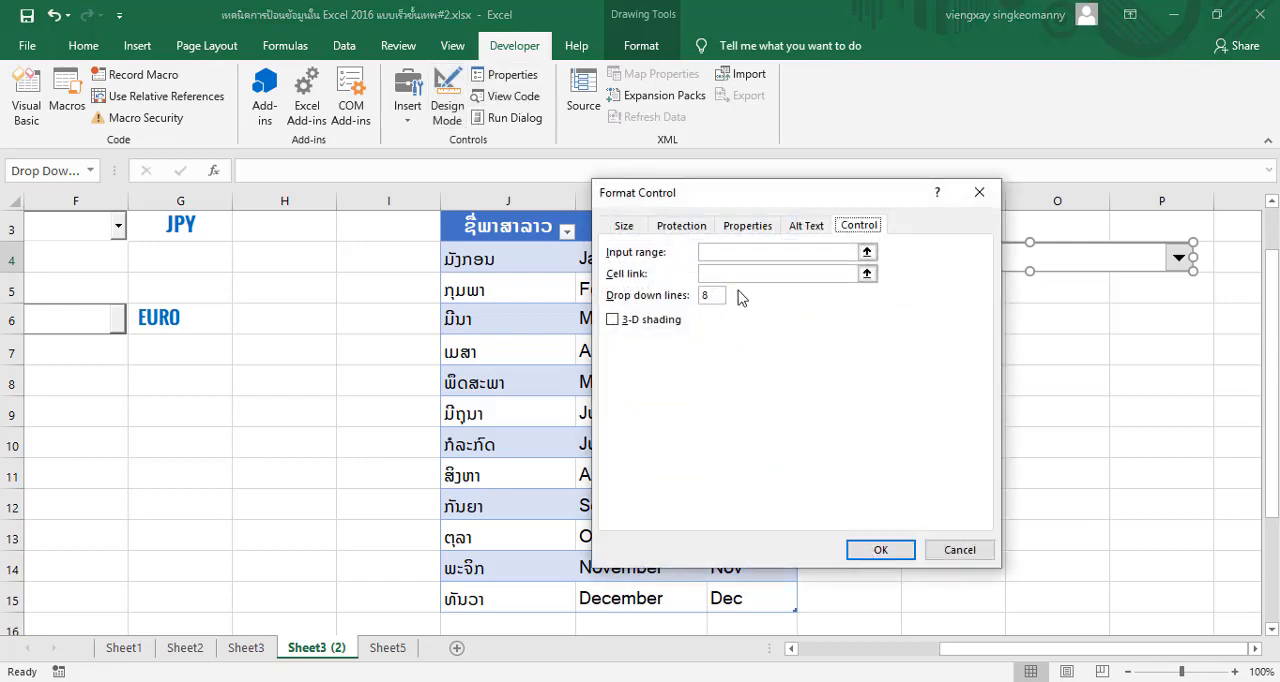
click(621, 226)
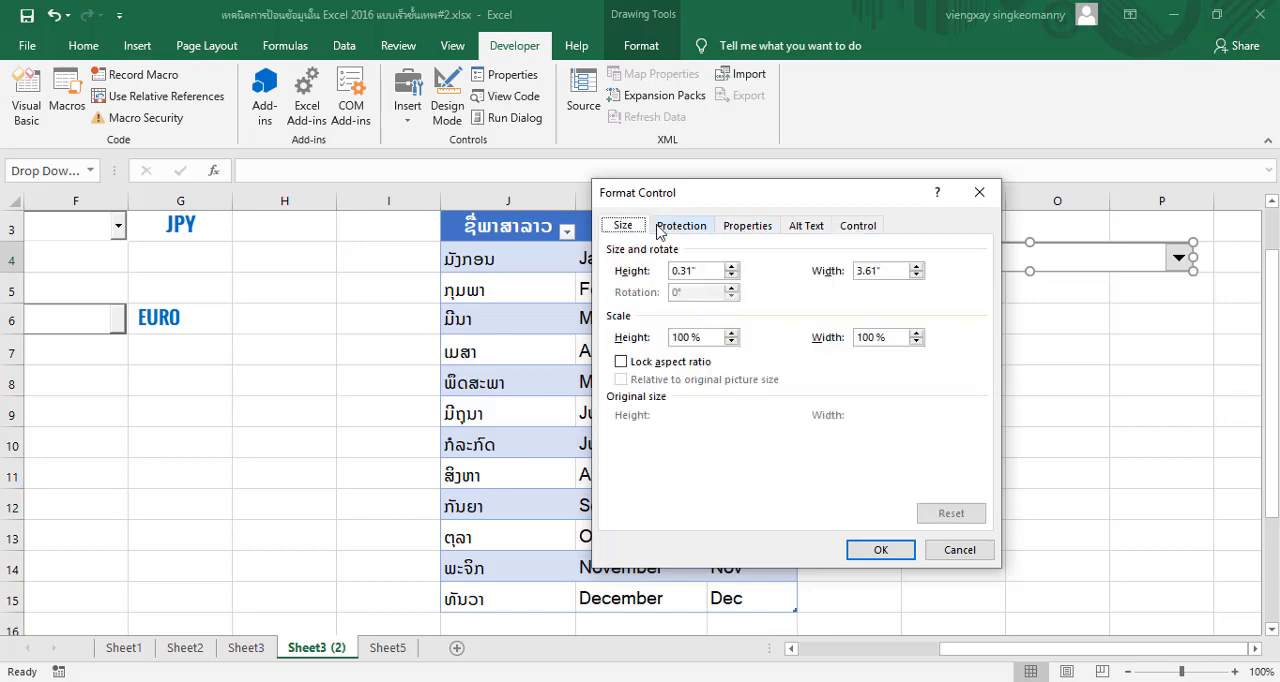
click(662, 227)
click(740, 233)
click(806, 228)
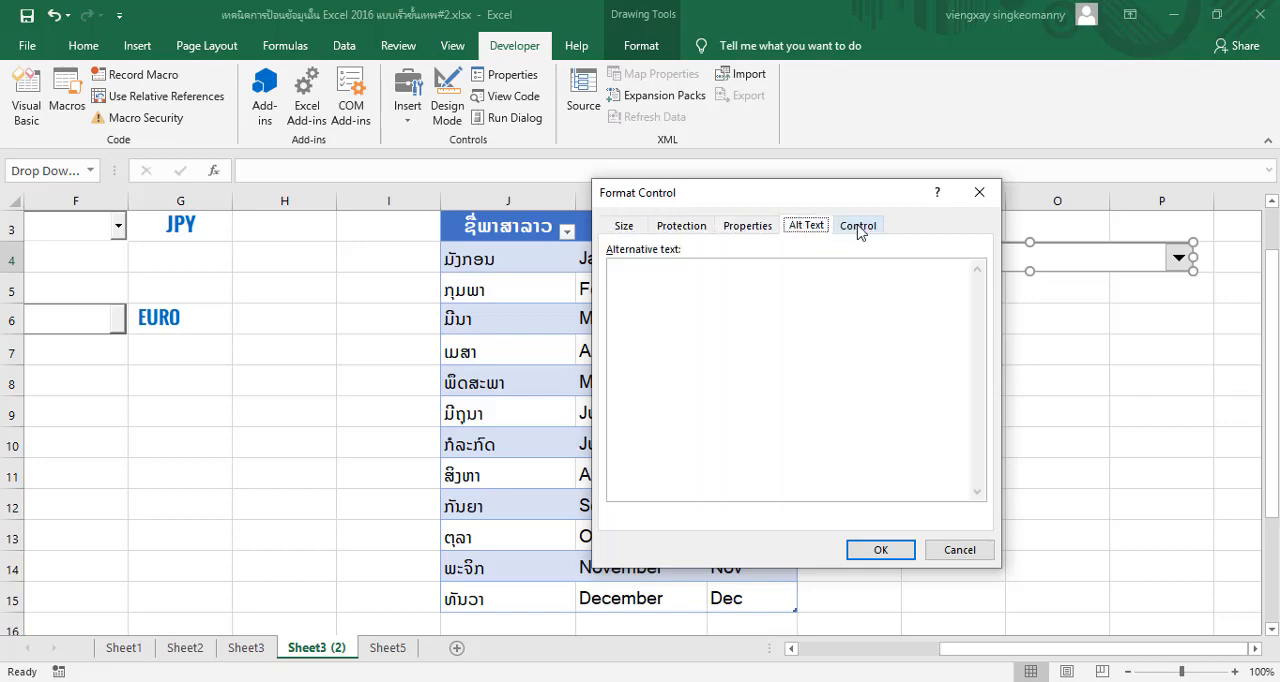
click(858, 227)
click(979, 193)
click(1060, 413)
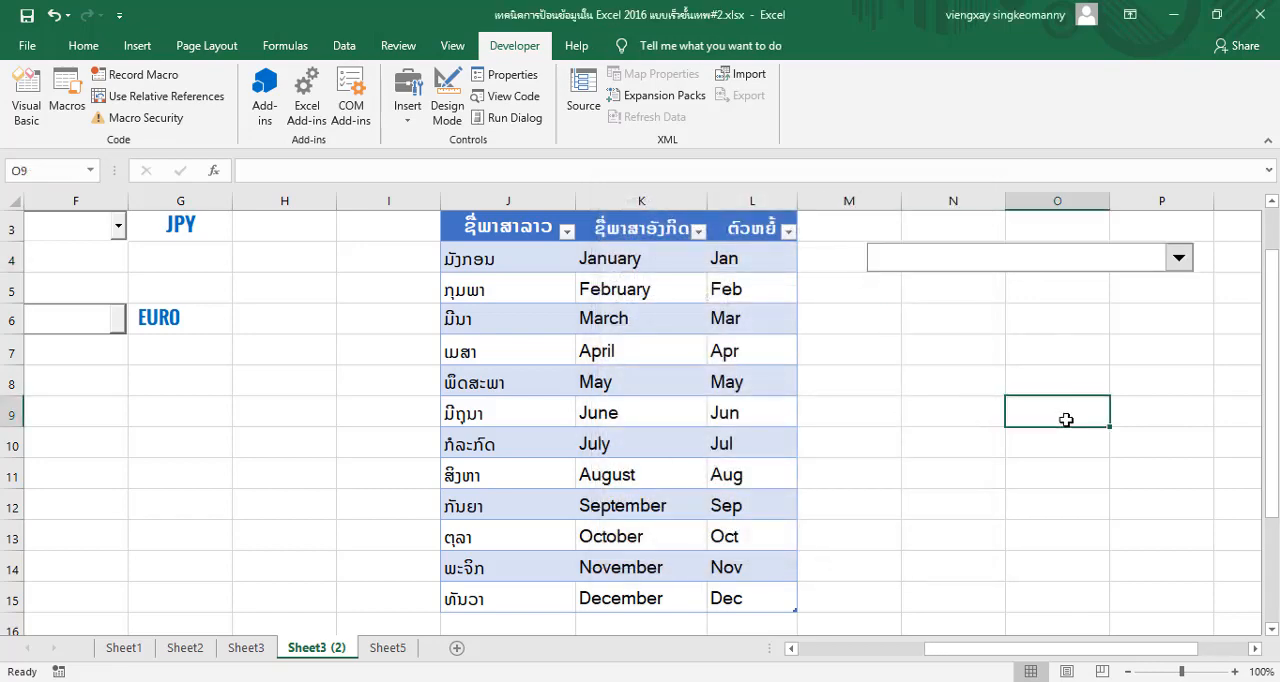
Try to select the new combo box beside the month table with Design Mode off, on and off again
click(967, 266)
click(967, 258)
click(449, 92)
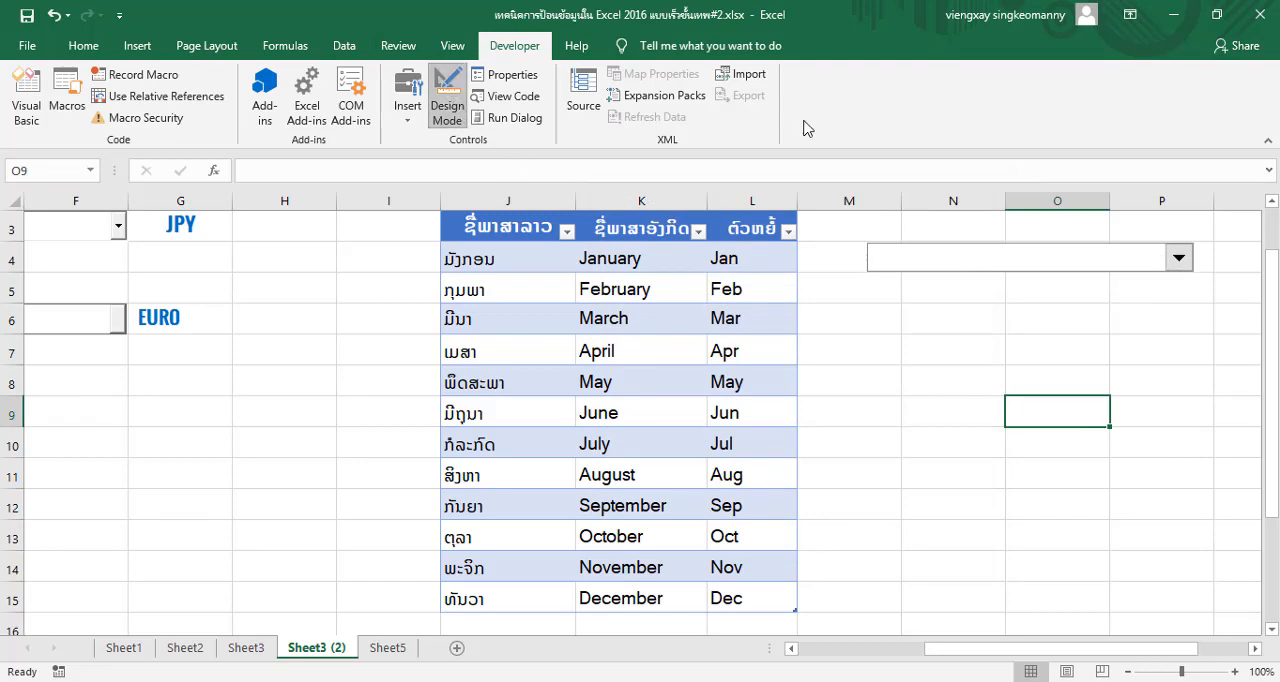
click(1136, 234)
click(1115, 258)
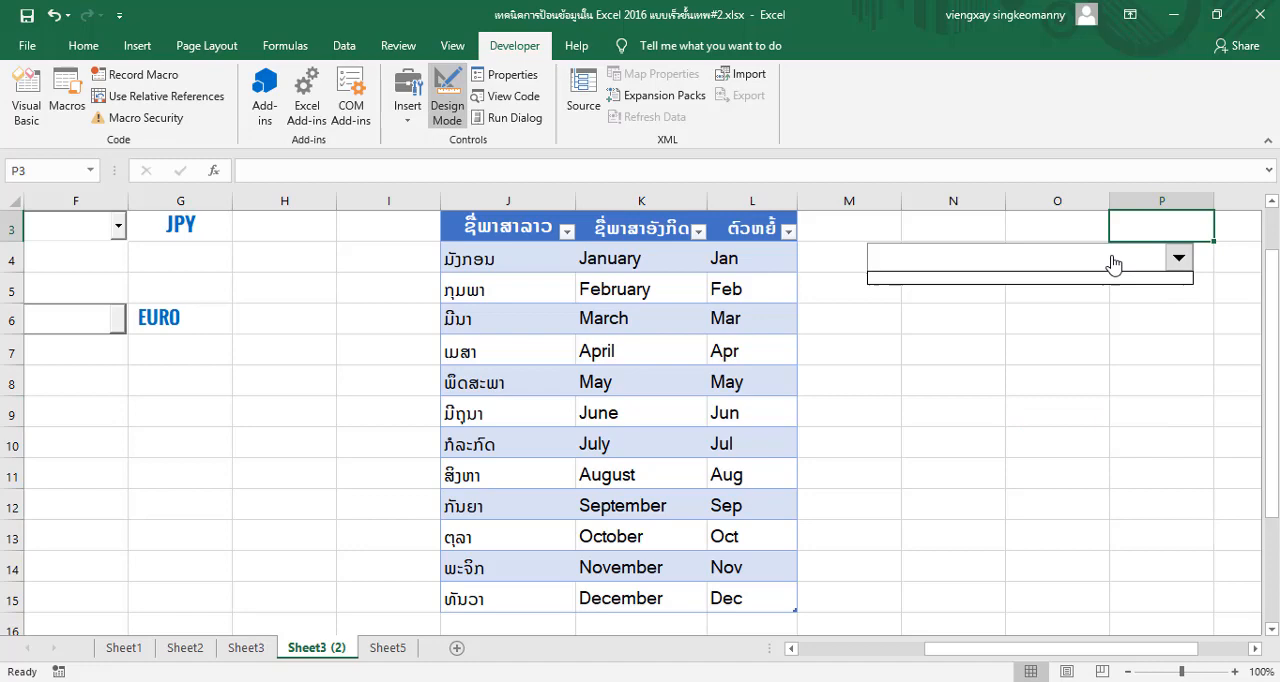
click(1017, 258)
click(447, 95)
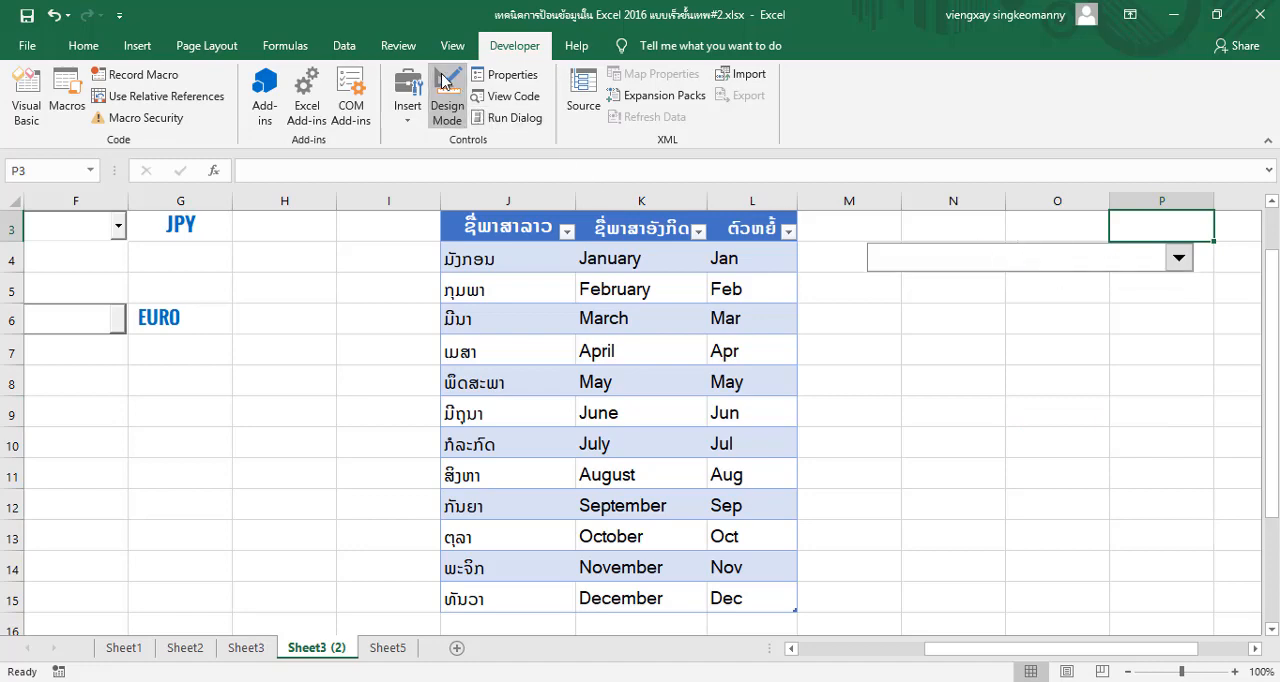
click(1133, 386)
click(1091, 261)
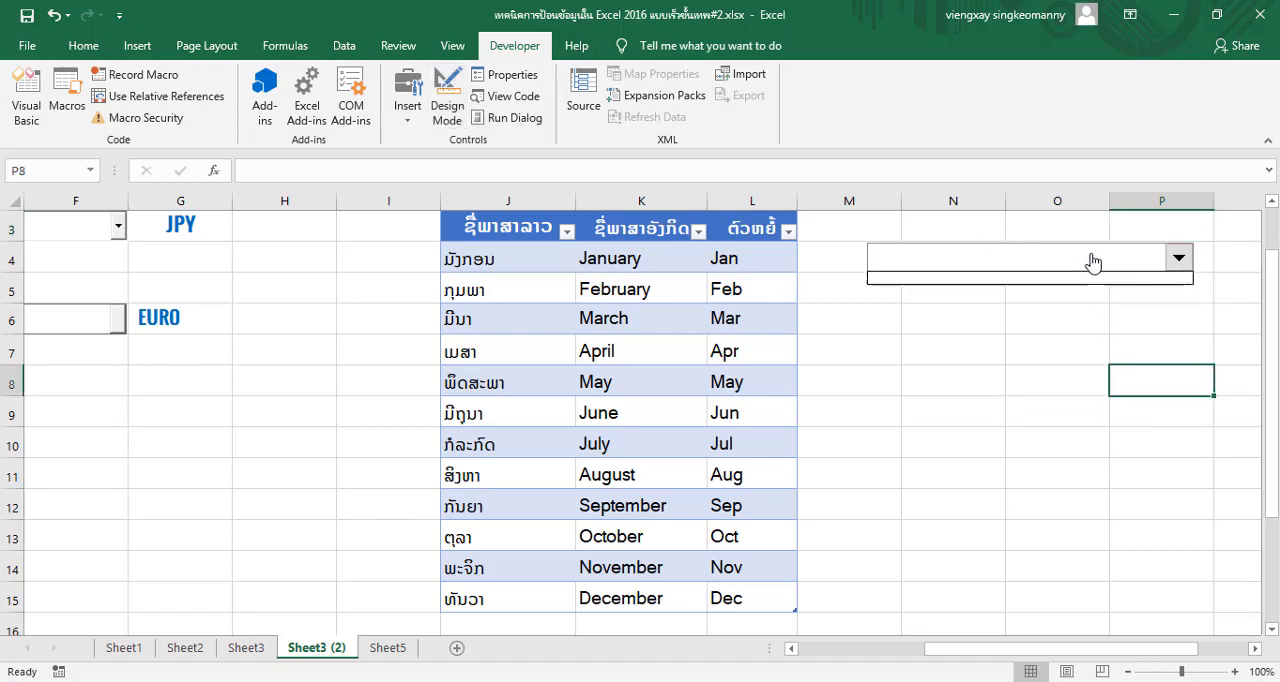
click(1180, 259)
click(1013, 370)
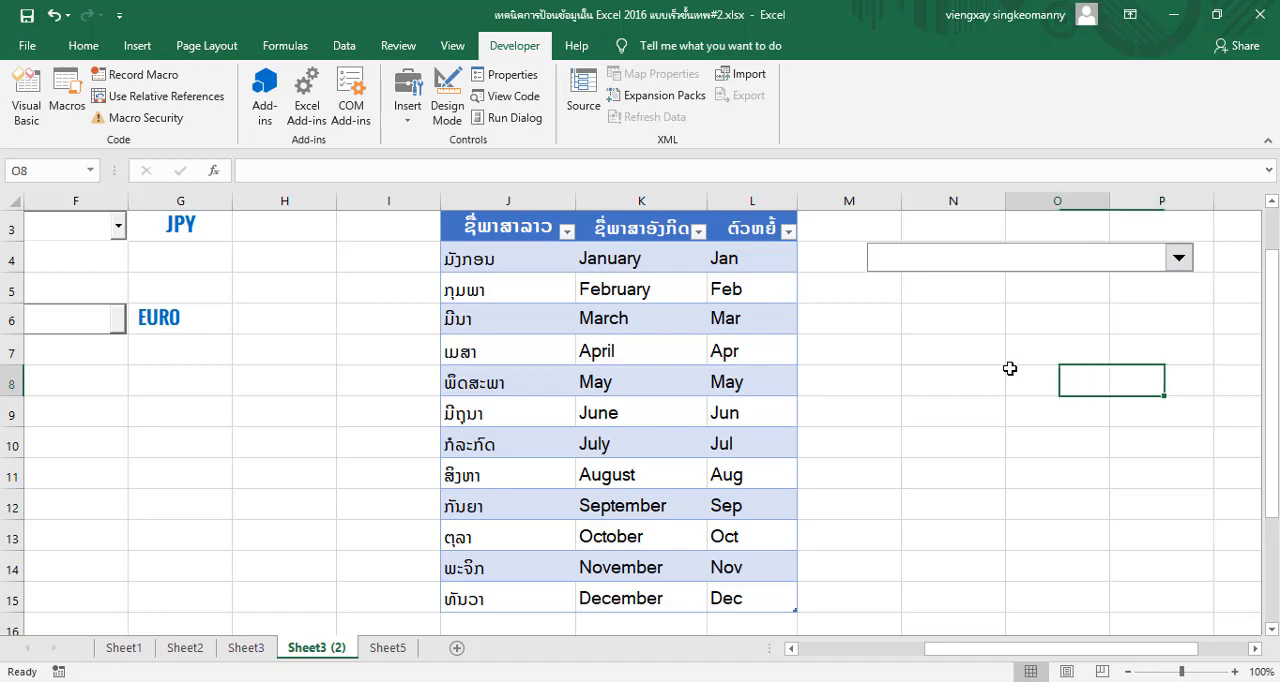
Turn Design Mode on and try to select the Form Controls combo box beside the month table
click(981, 262)
click(966, 298)
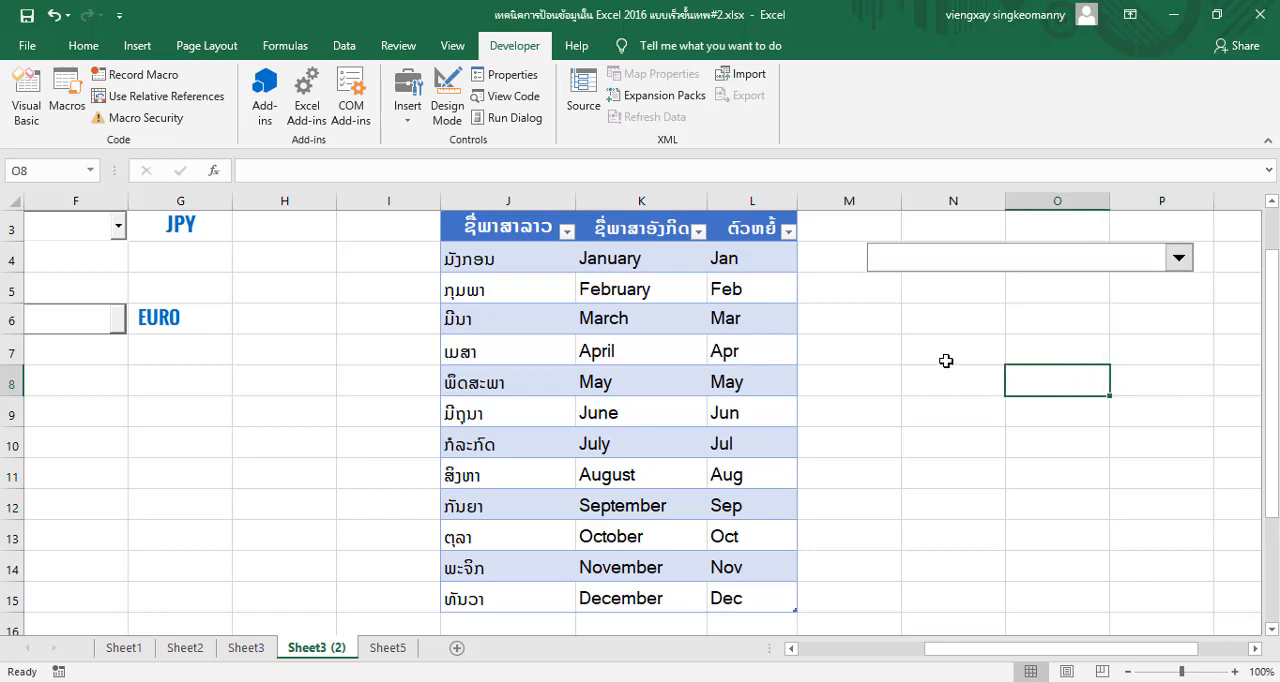
click(447, 95)
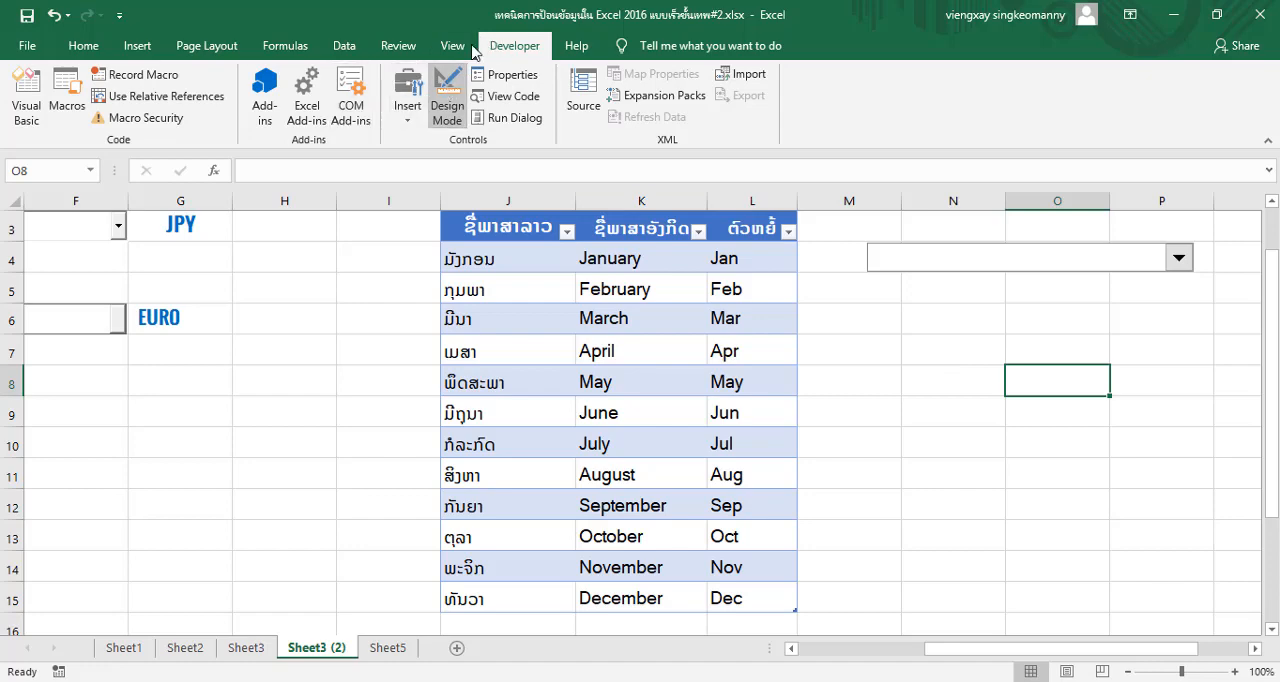
click(453, 46)
click(495, 47)
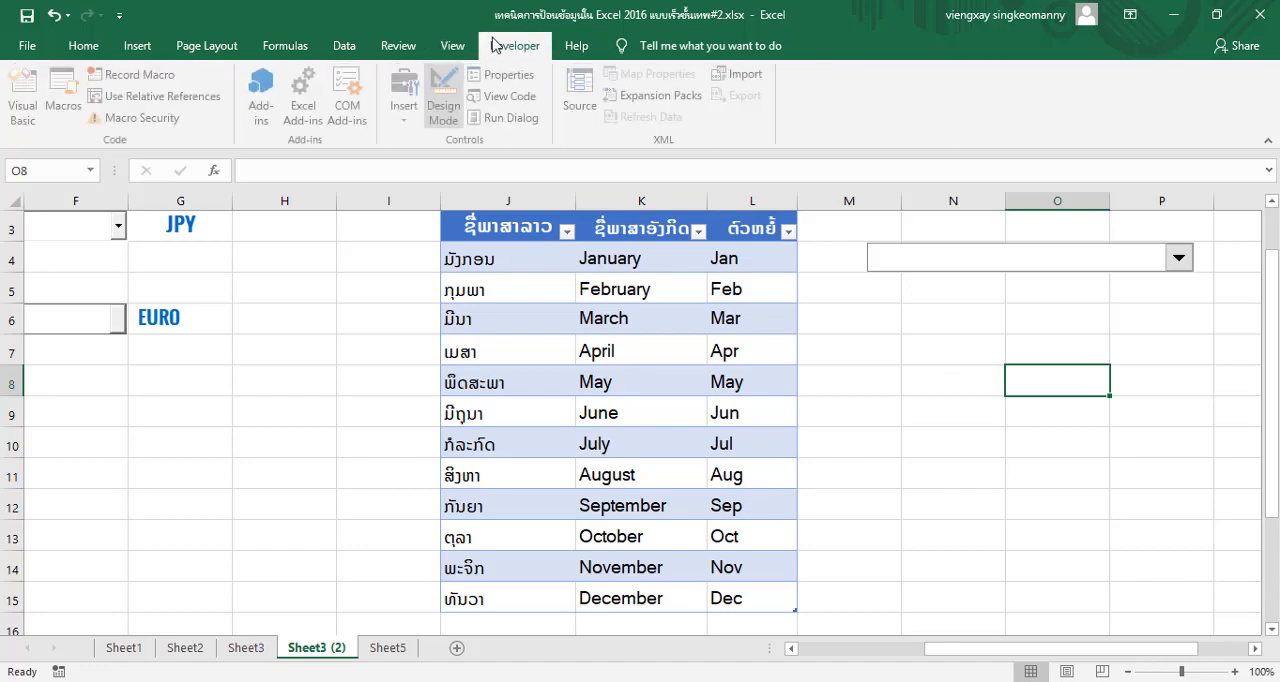
click(990, 261)
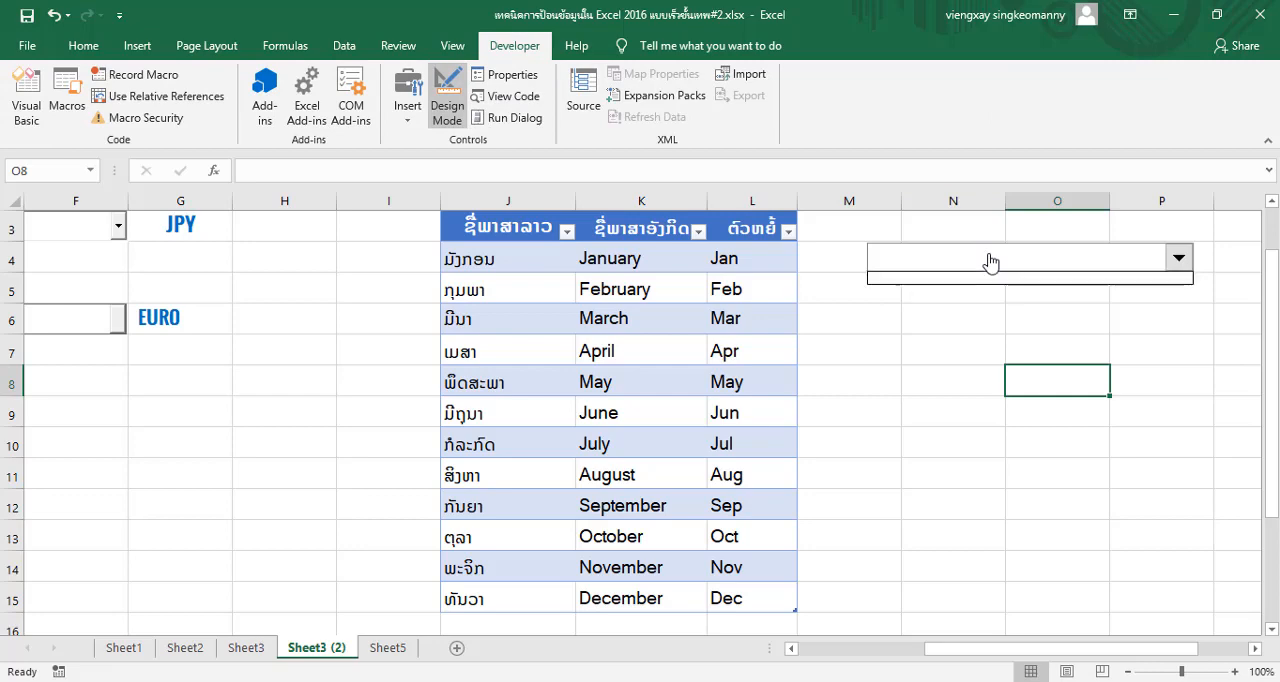
click(1183, 259)
click(1183, 259)
Select the currency combo box in row 6 for comparison, retry selecting the month combo box, and deselect it
click(43, 316)
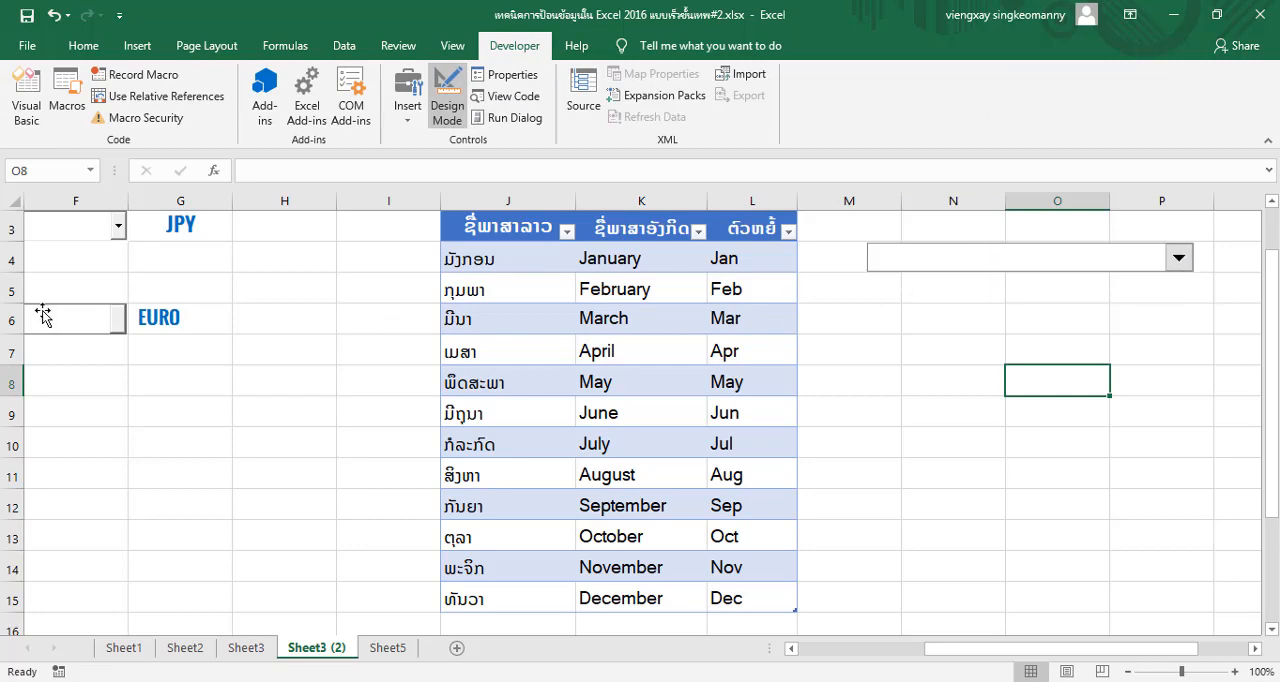
click(43, 316)
click(986, 260)
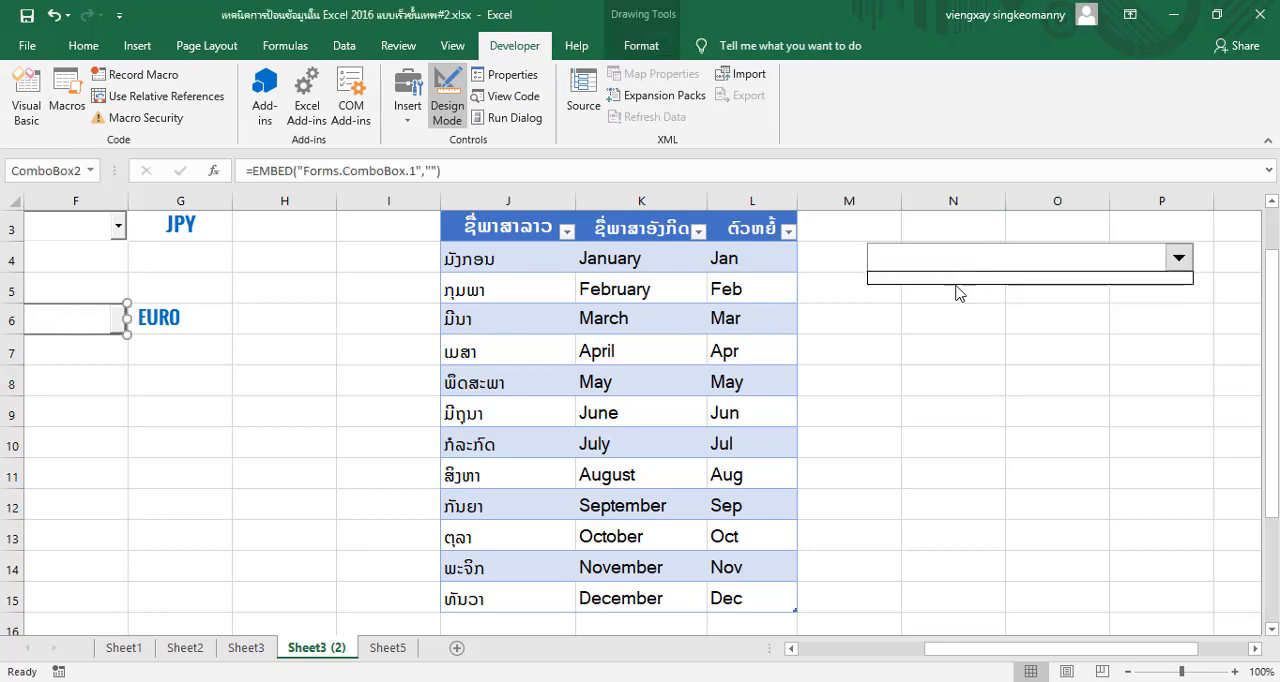
click(958, 292)
click(1222, 282)
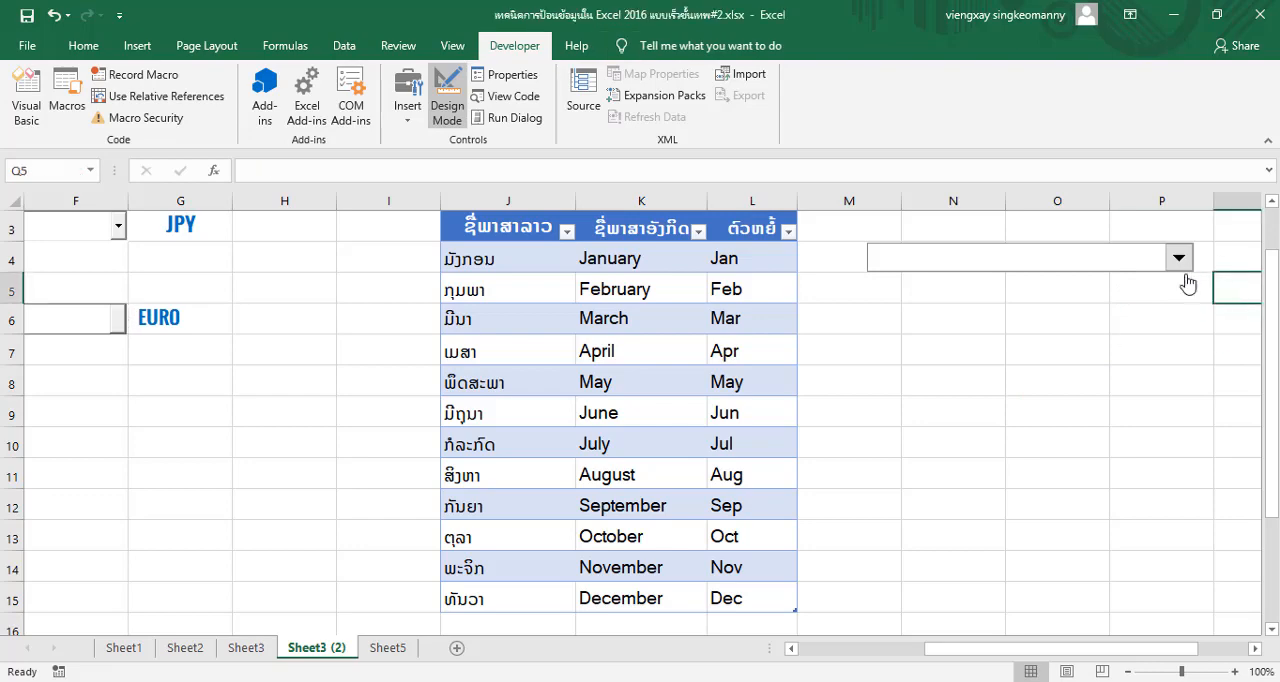
Undo the recent changes until the Form Controls combo box beside the month table is removed
key(ctrl+z)
key(ctrl+z)
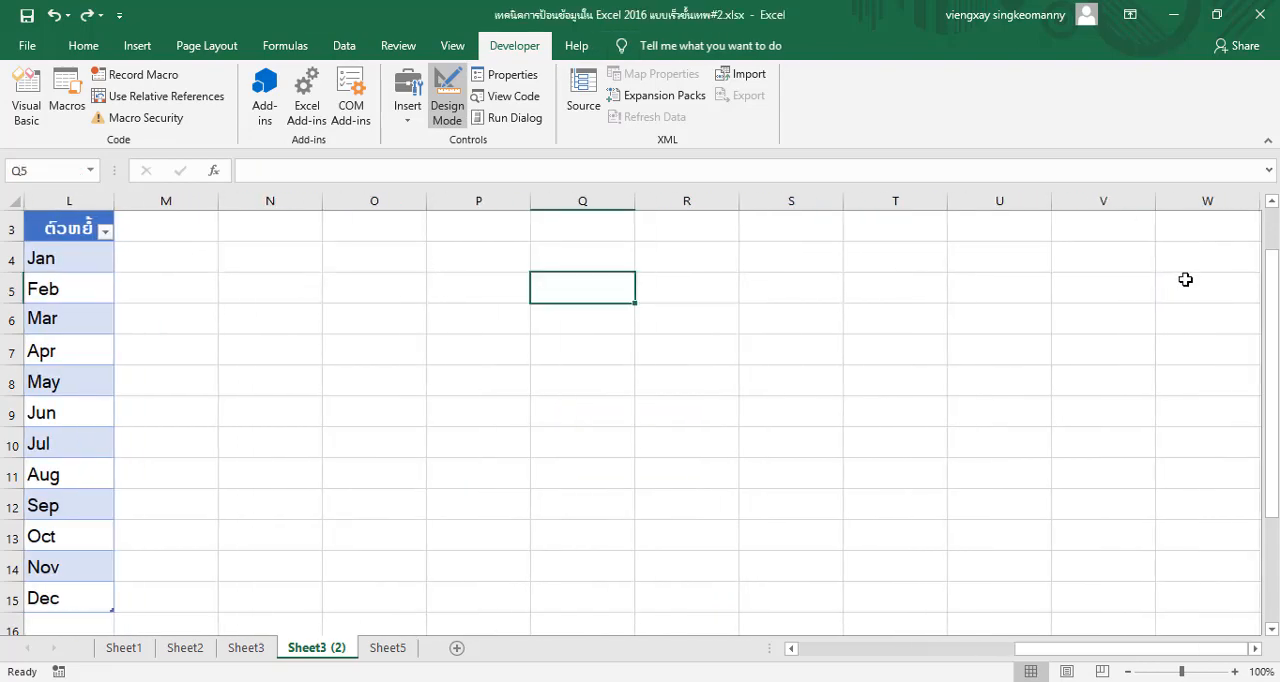
key(ctrl+z)
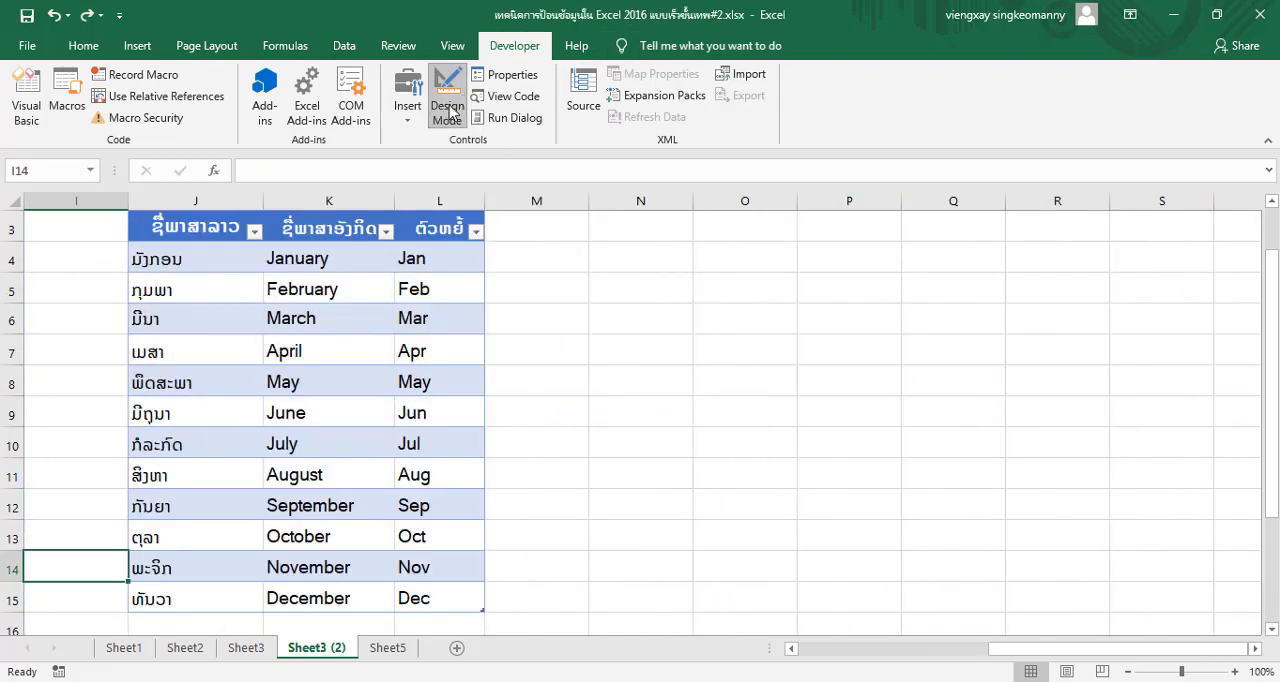
Draw an ActiveX combo box across cells M4 to P4, beside the month table
click(408, 96)
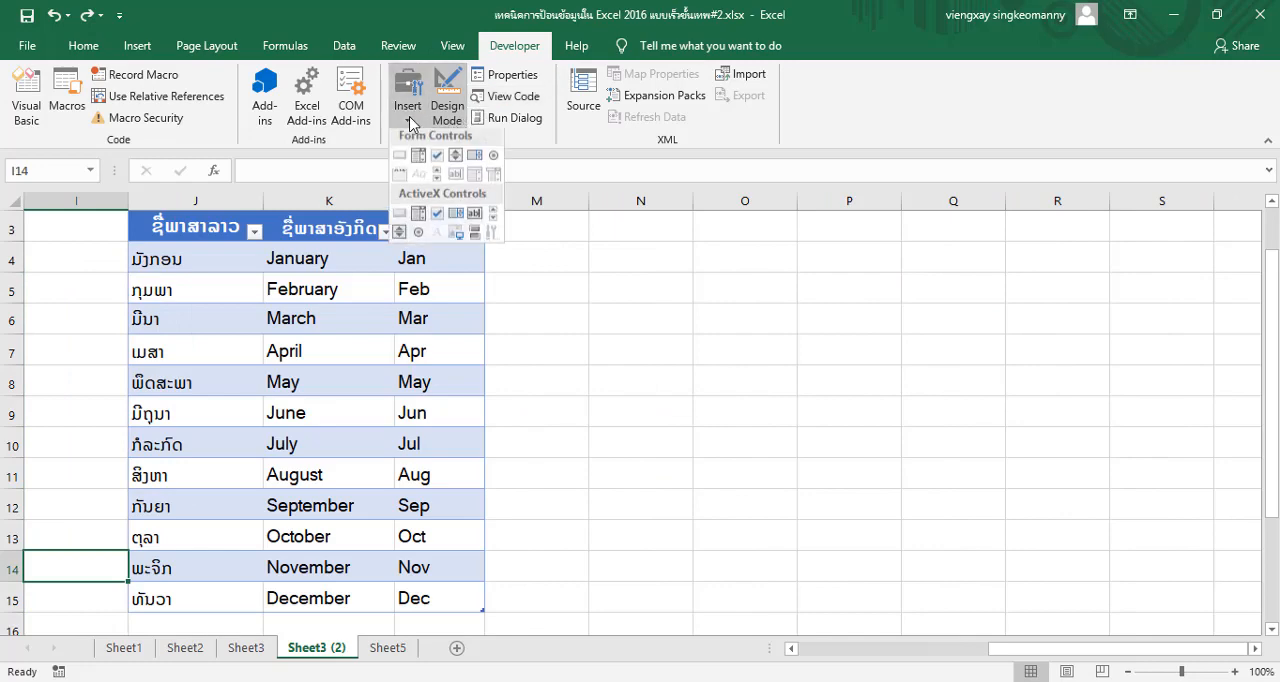
click(419, 218)
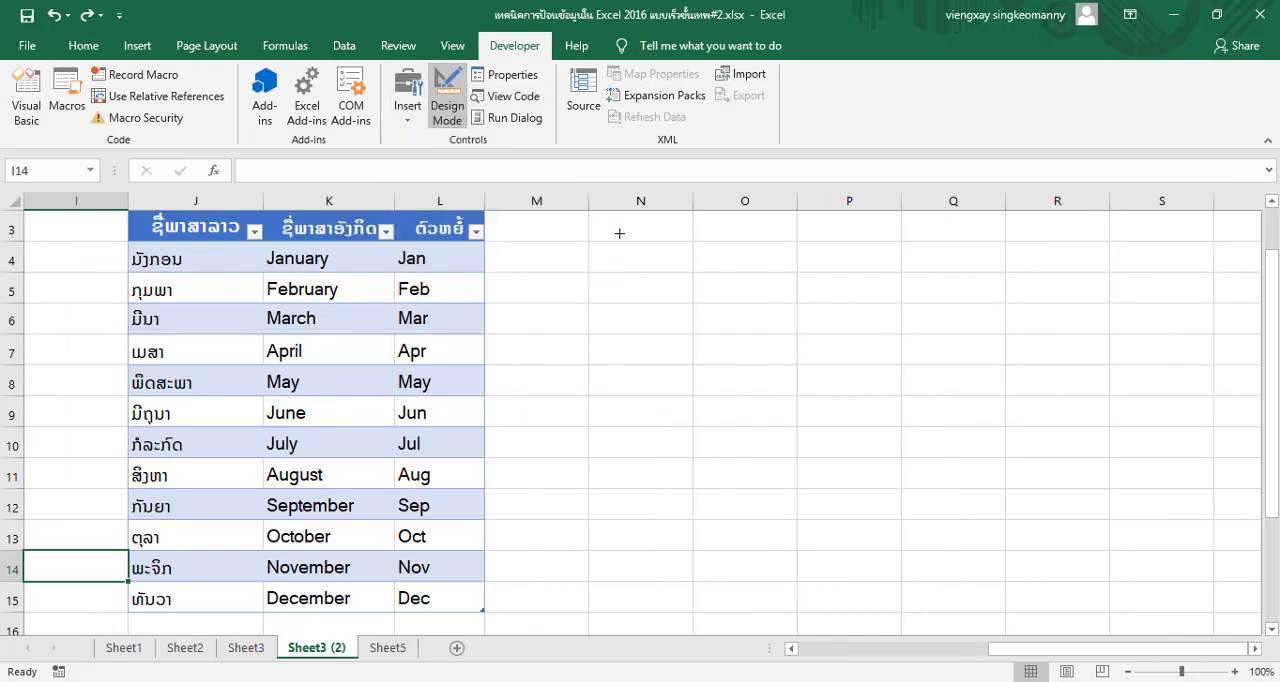
drag(547, 243, 877, 274)
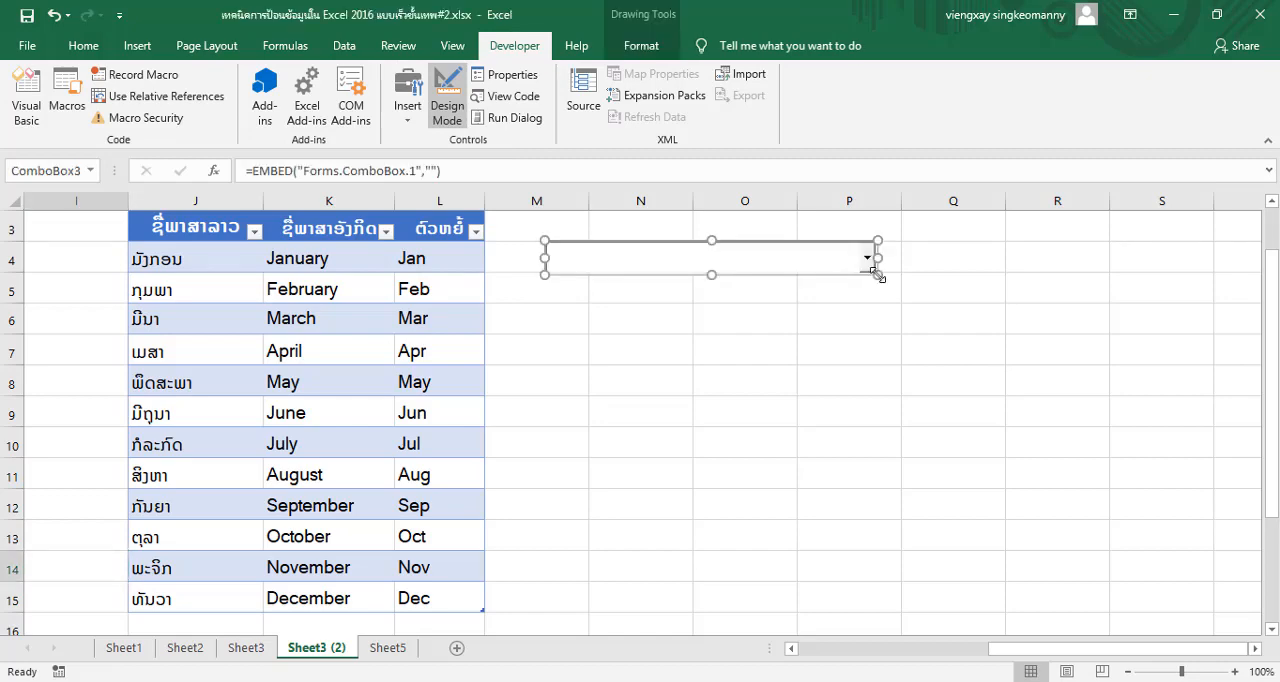
Open the new month combo box's properties and set its ListFillRange to J4:L15
click(505, 75)
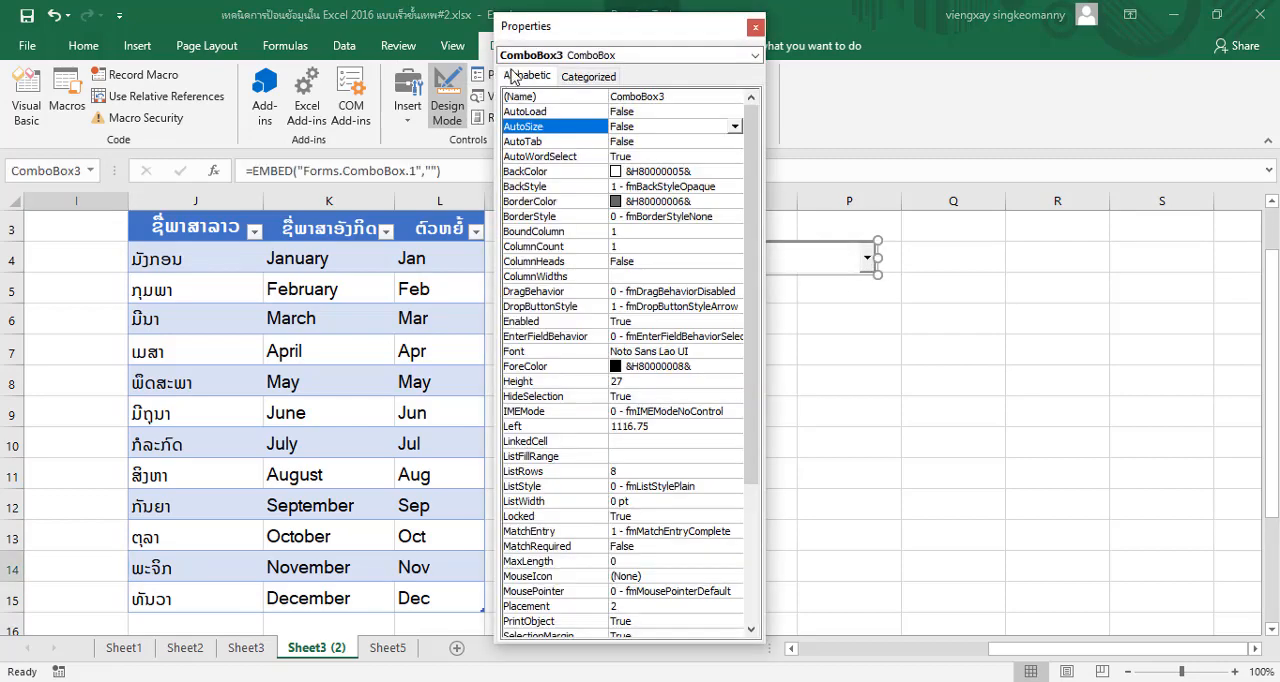
drag(604, 37, 1031, 104)
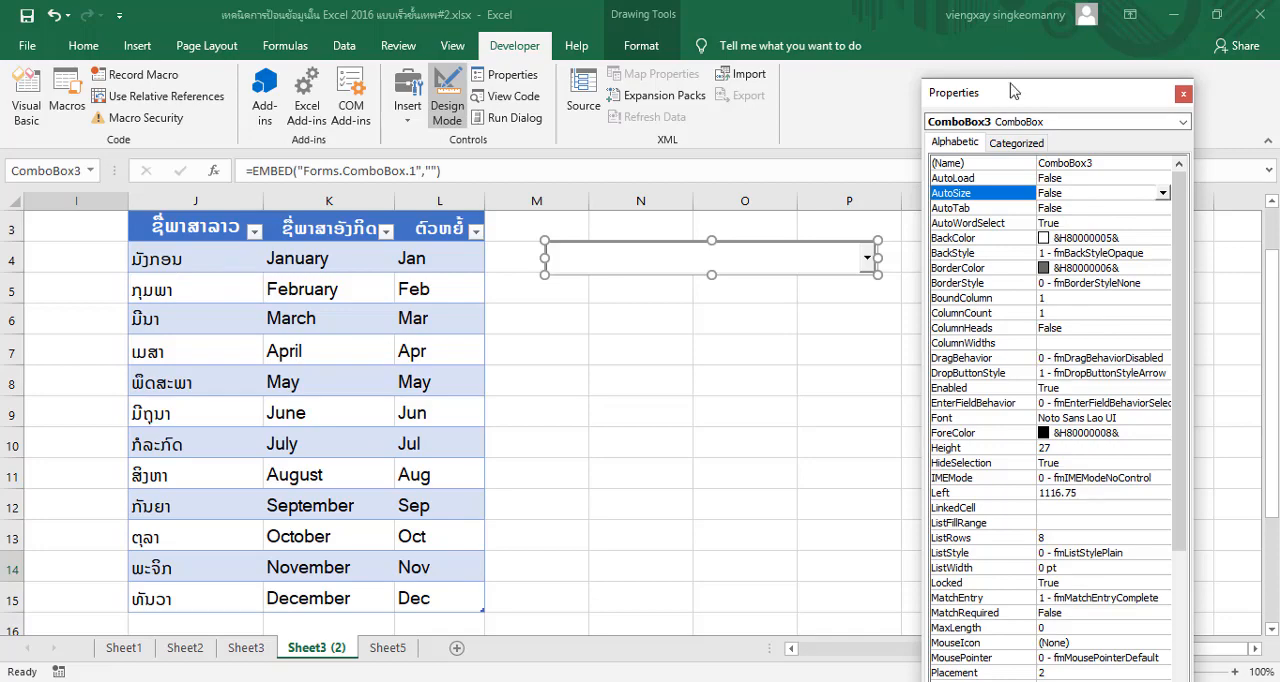
drag(1015, 91, 794, 39)
scroll(908, 452, down, 1)
scroll(908, 452, down, 3)
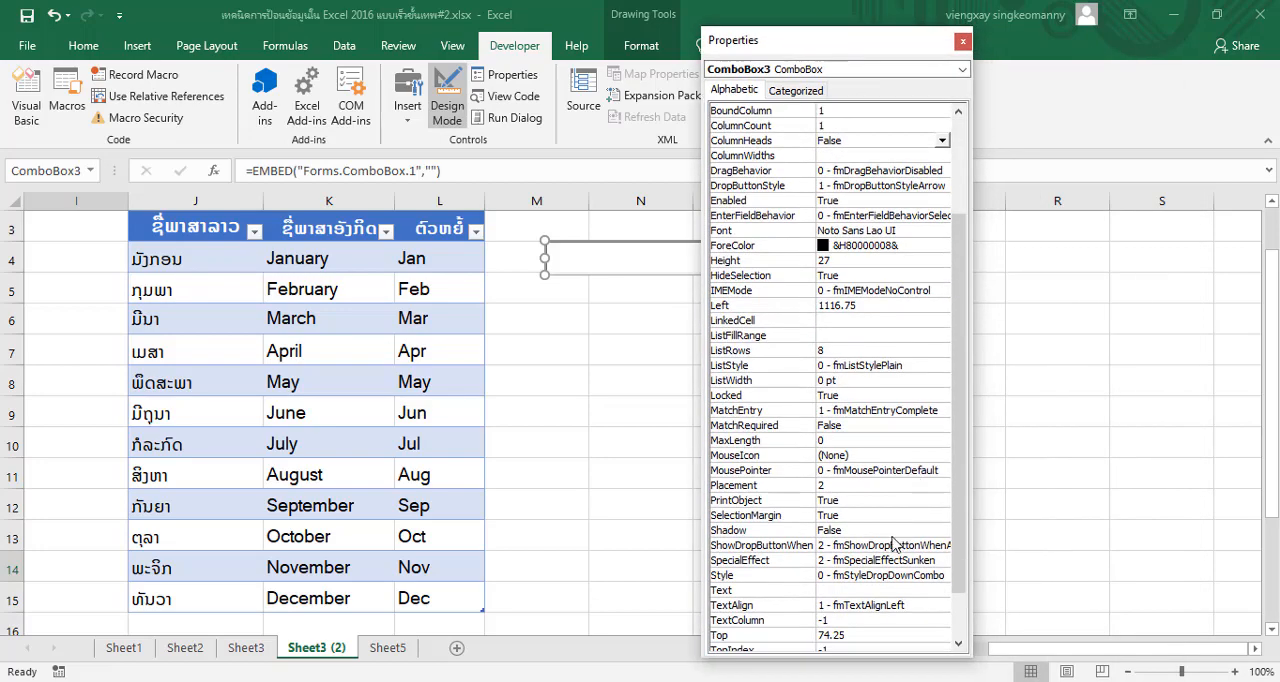
scroll(884, 484, down, 1)
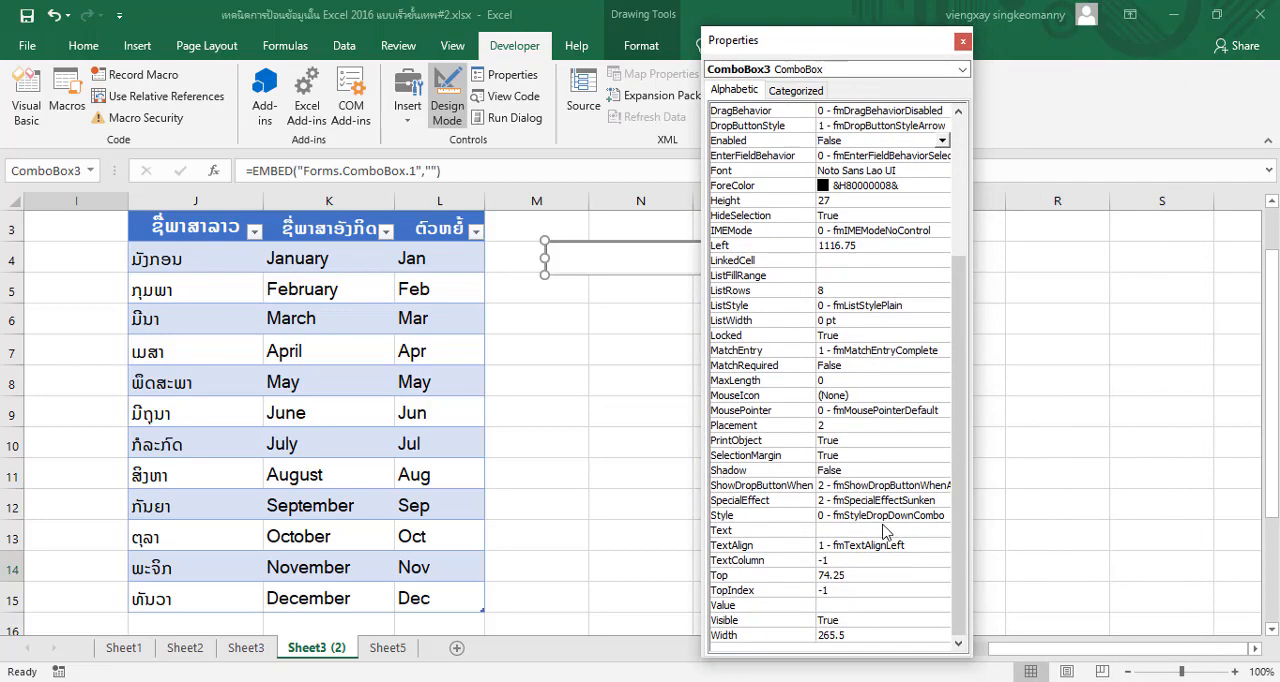
click(837, 320)
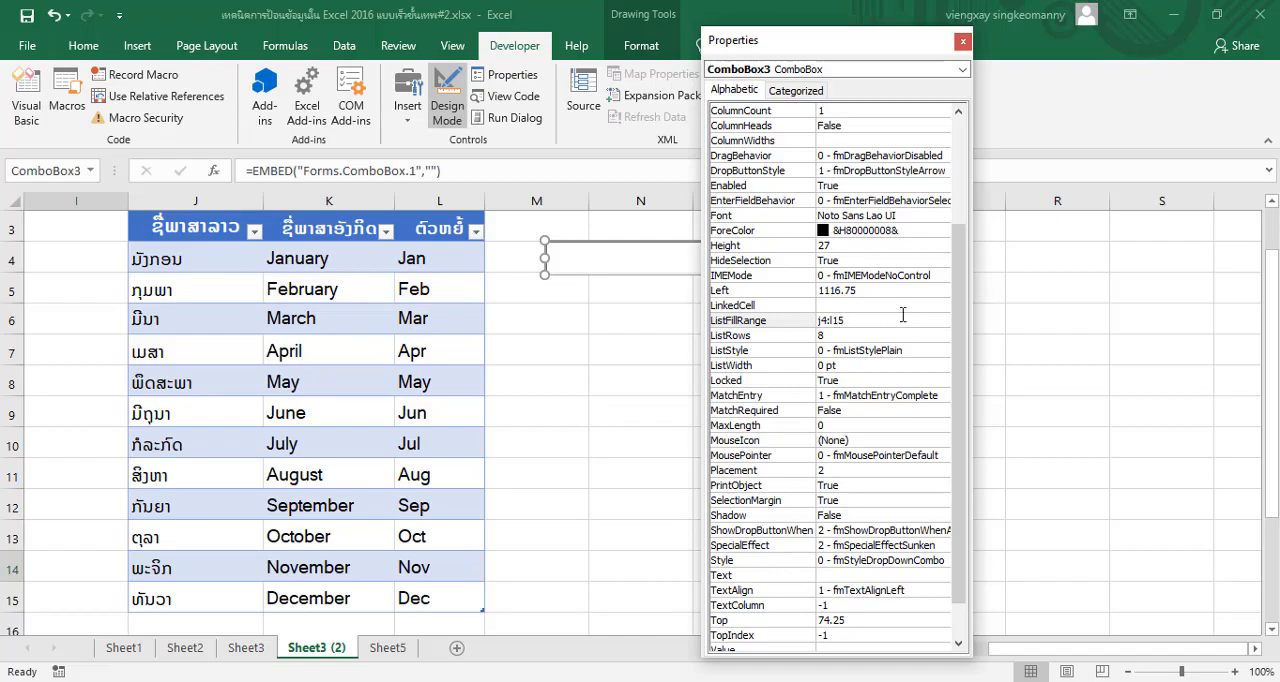
Set the month combo box's LinkedCell property to N6
click(848, 304)
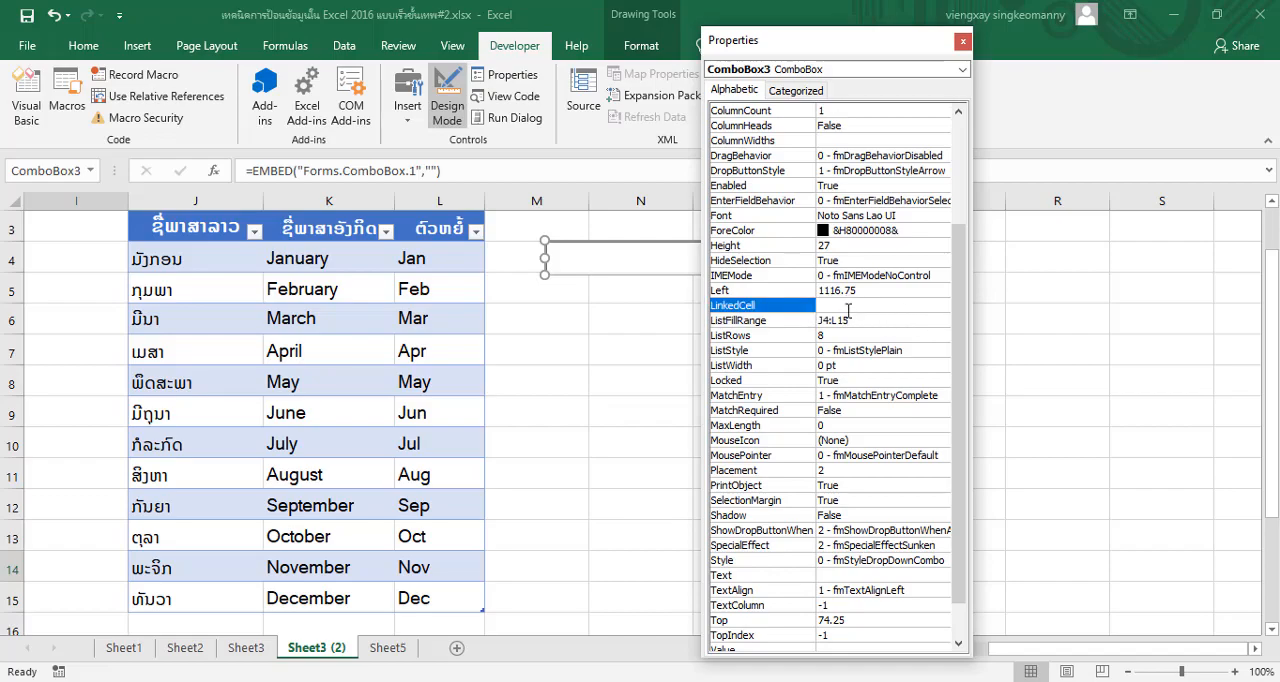
drag(831, 47, 1106, 168)
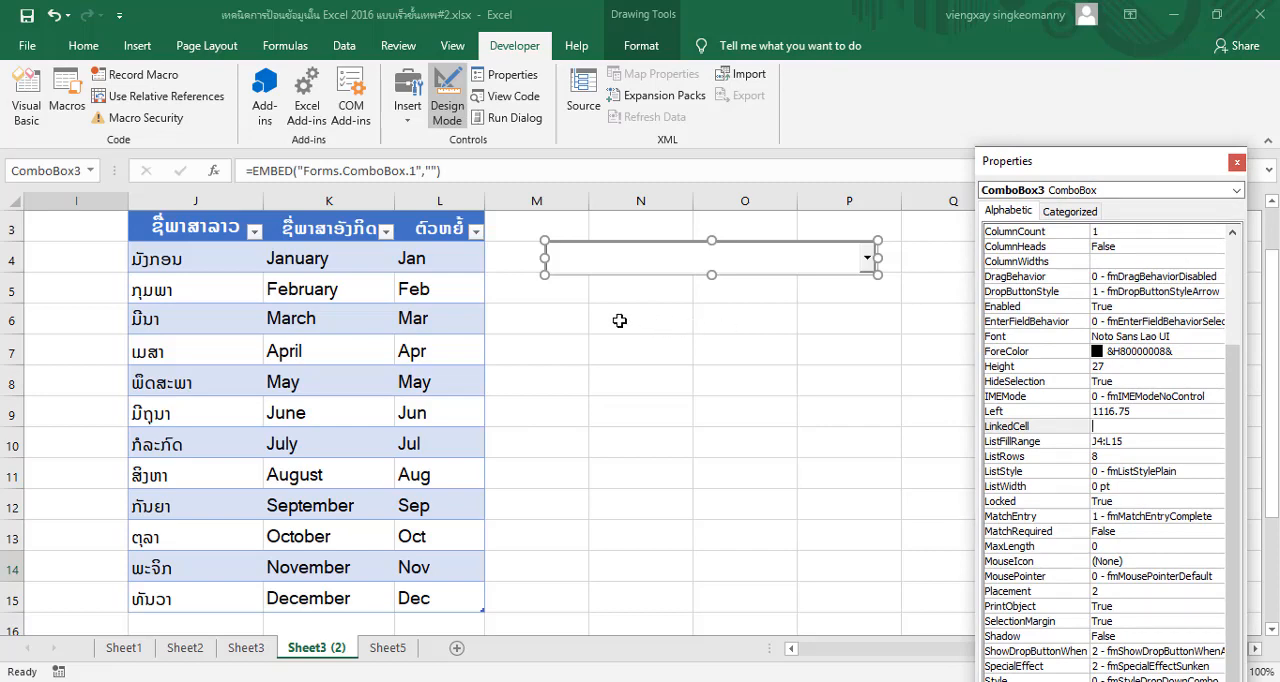
drag(1043, 170, 807, 108)
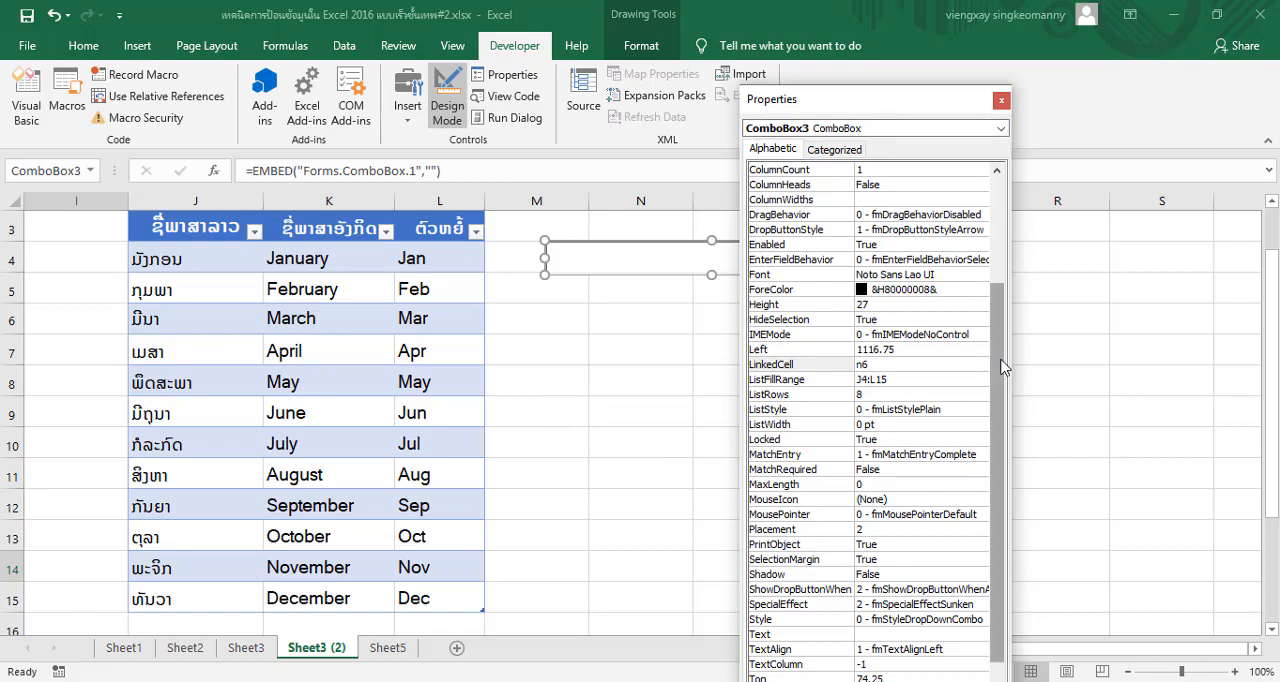
Set the month combo box's ColumnCount to 3 and its BoundColumn to 3
drag(1001, 359, 1001, 234)
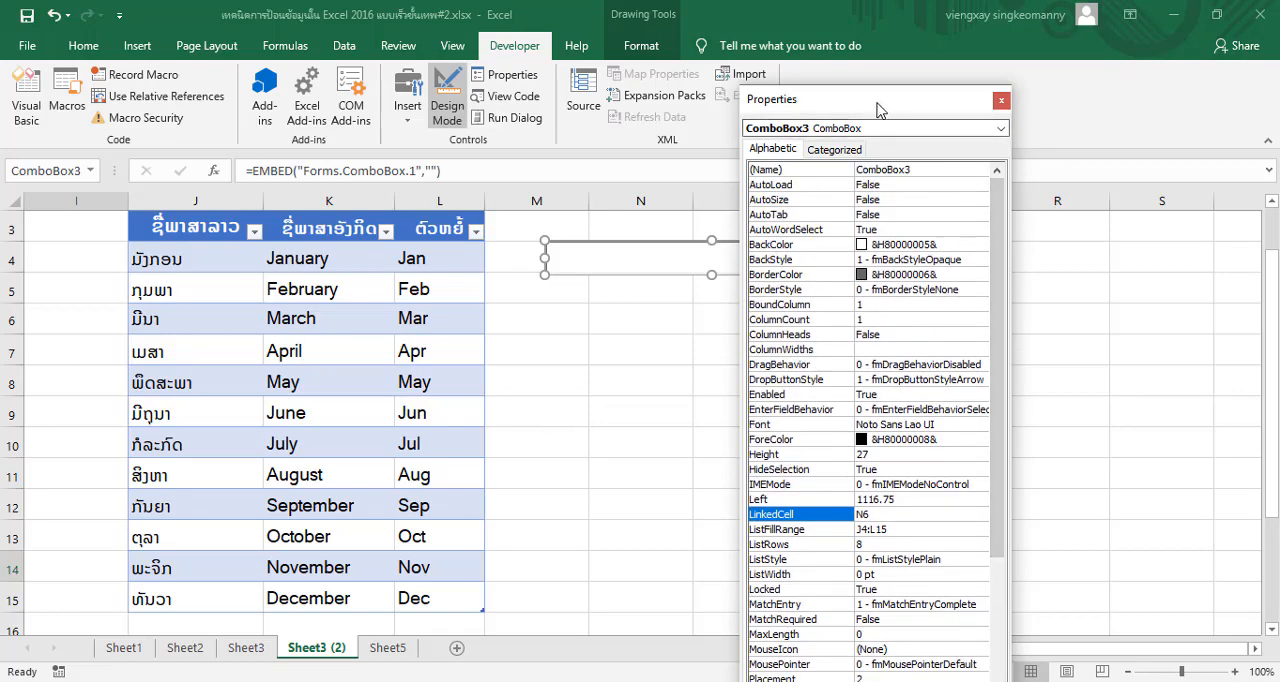
drag(879, 108, 907, 124)
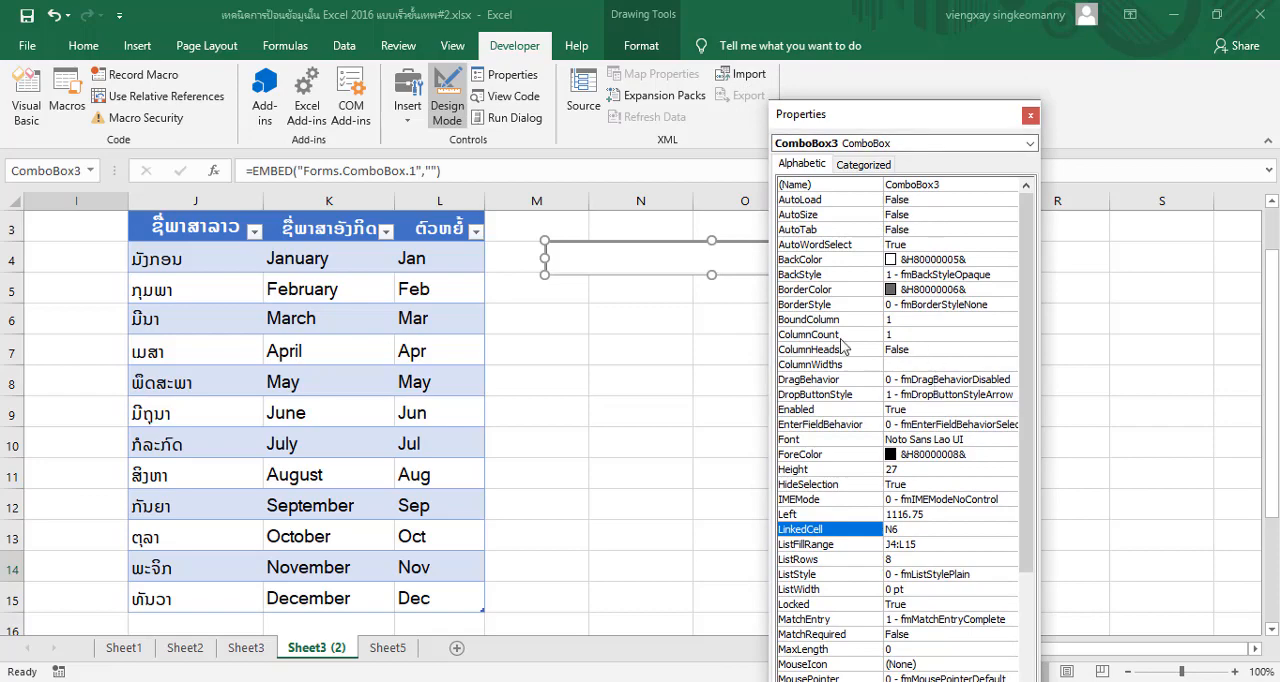
click(919, 335)
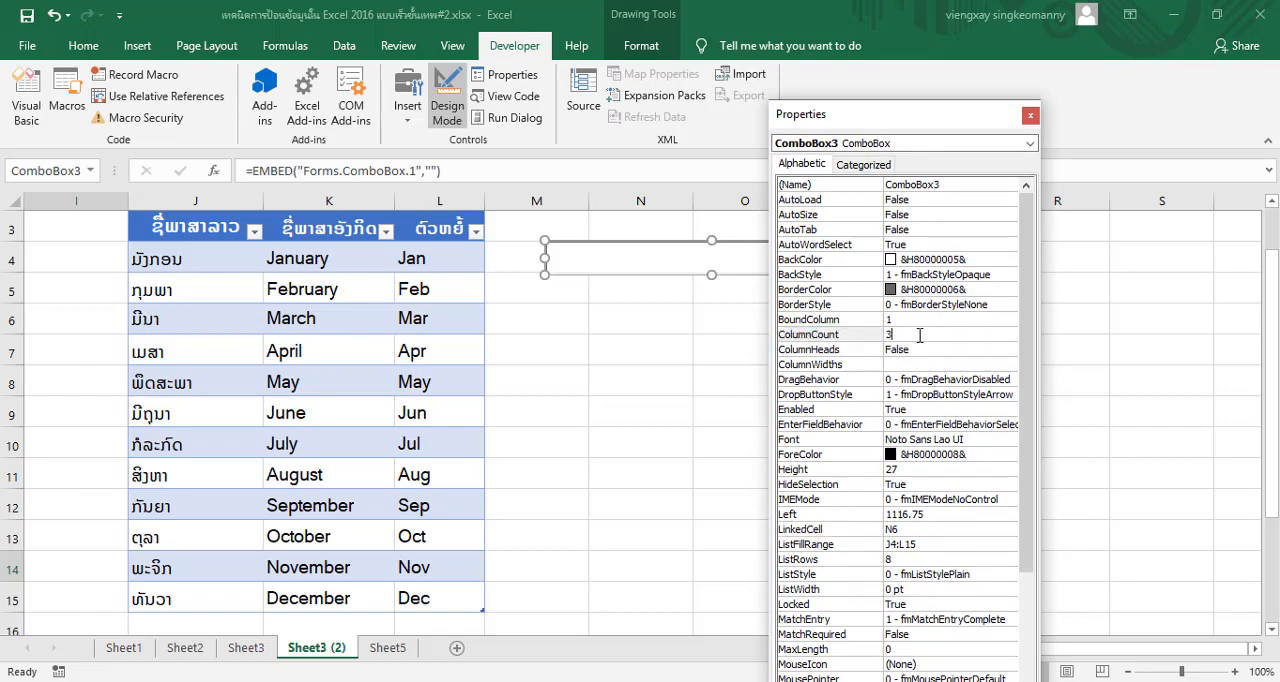
click(917, 320)
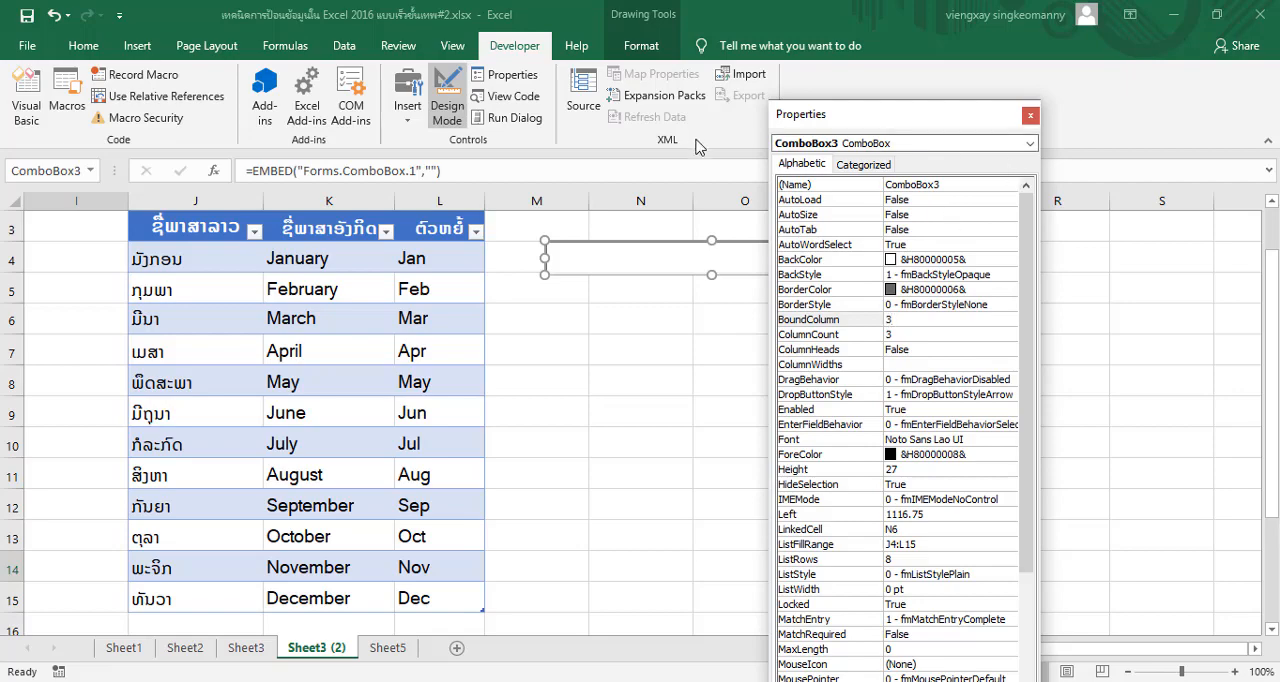
Turn Design Mode off, close the Properties window and choose February in the month combo box
click(447, 100)
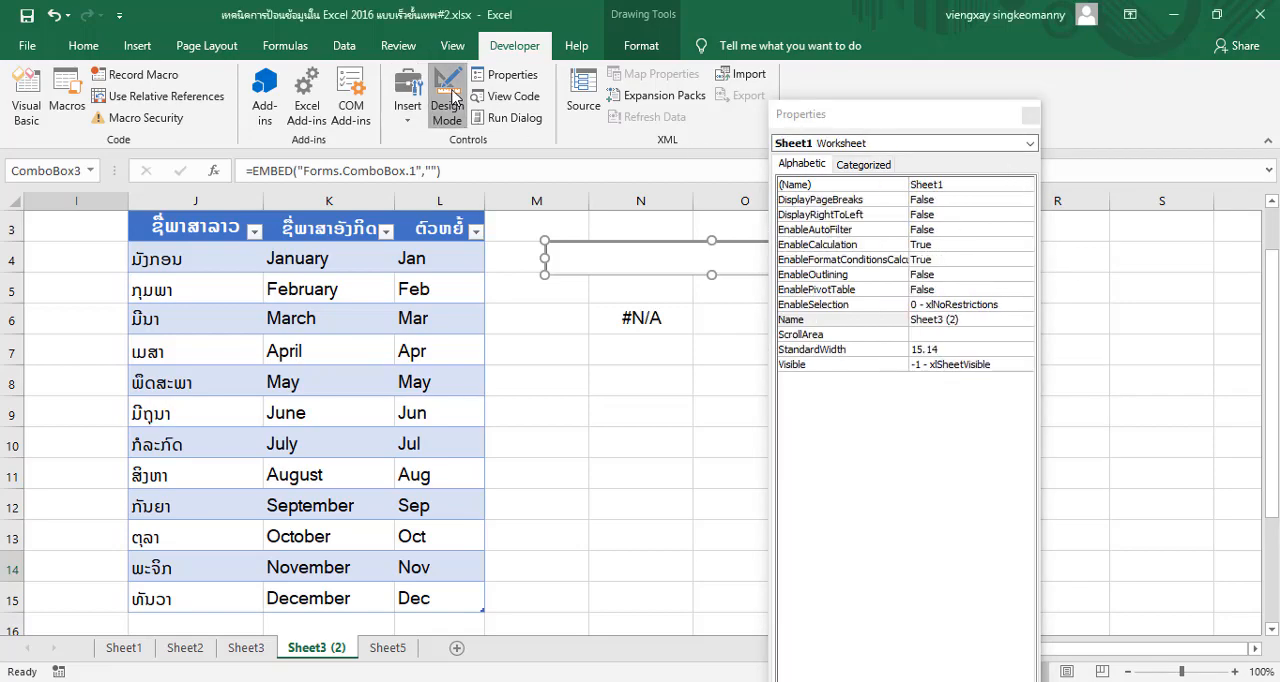
click(663, 308)
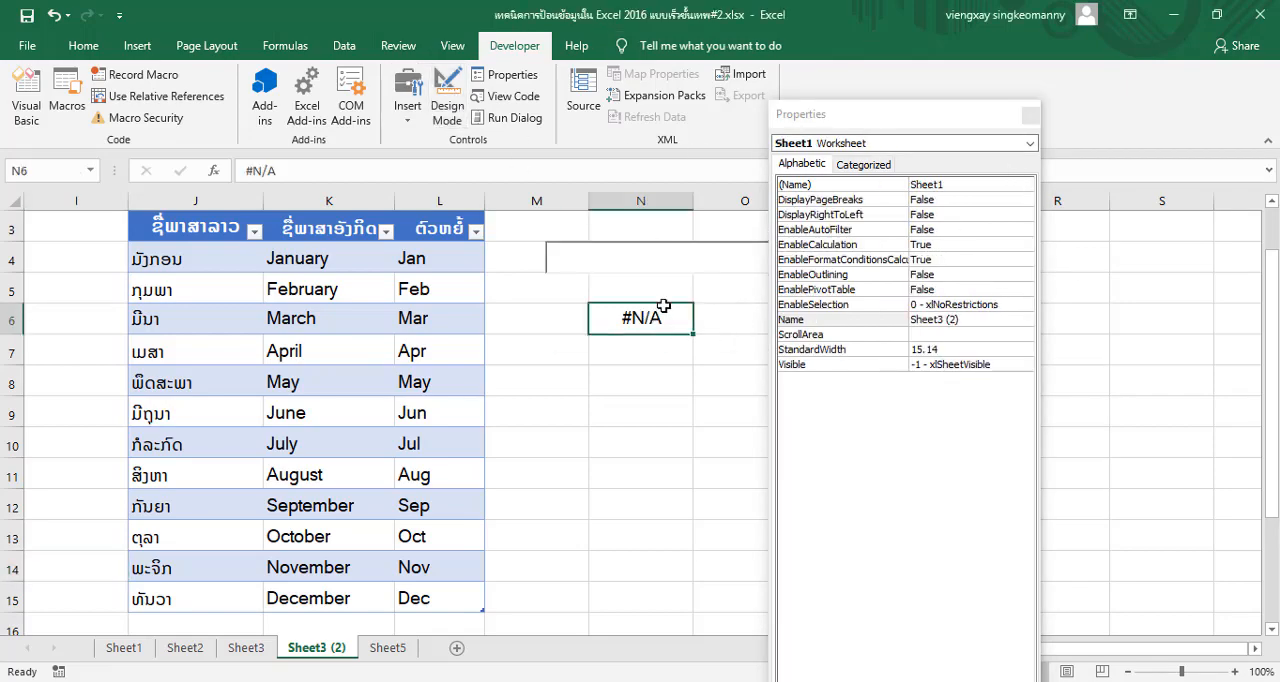
click(1029, 114)
click(867, 259)
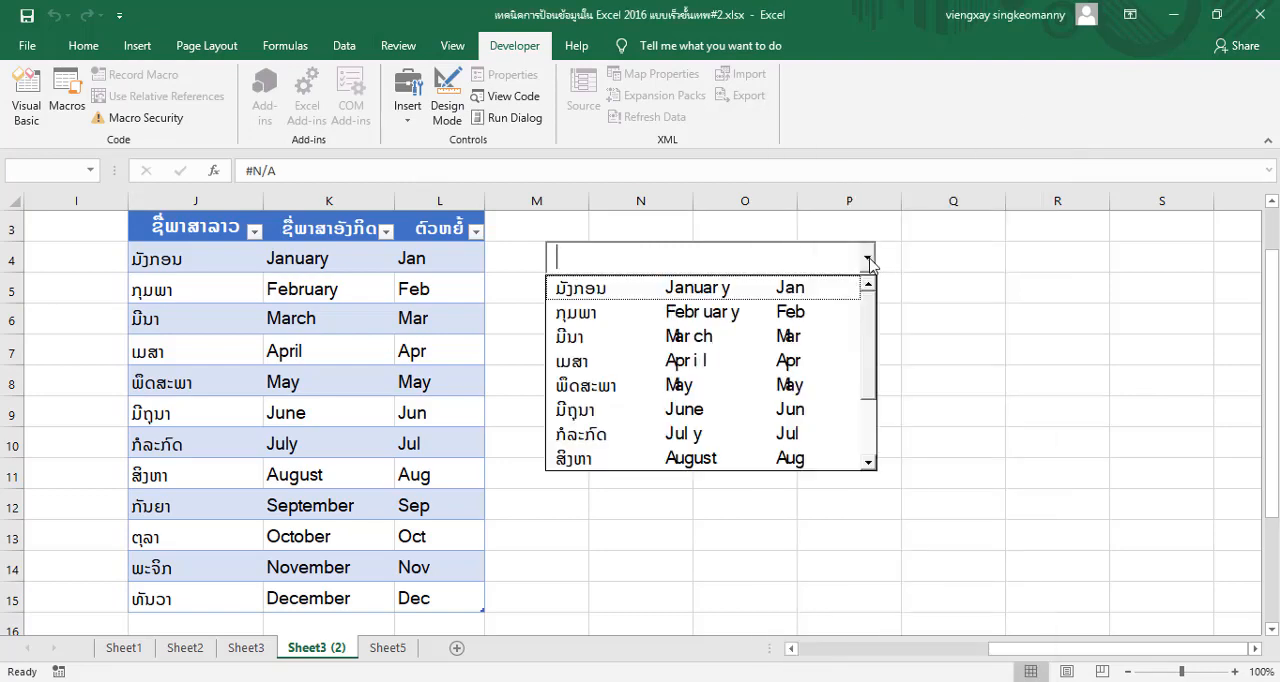
click(795, 313)
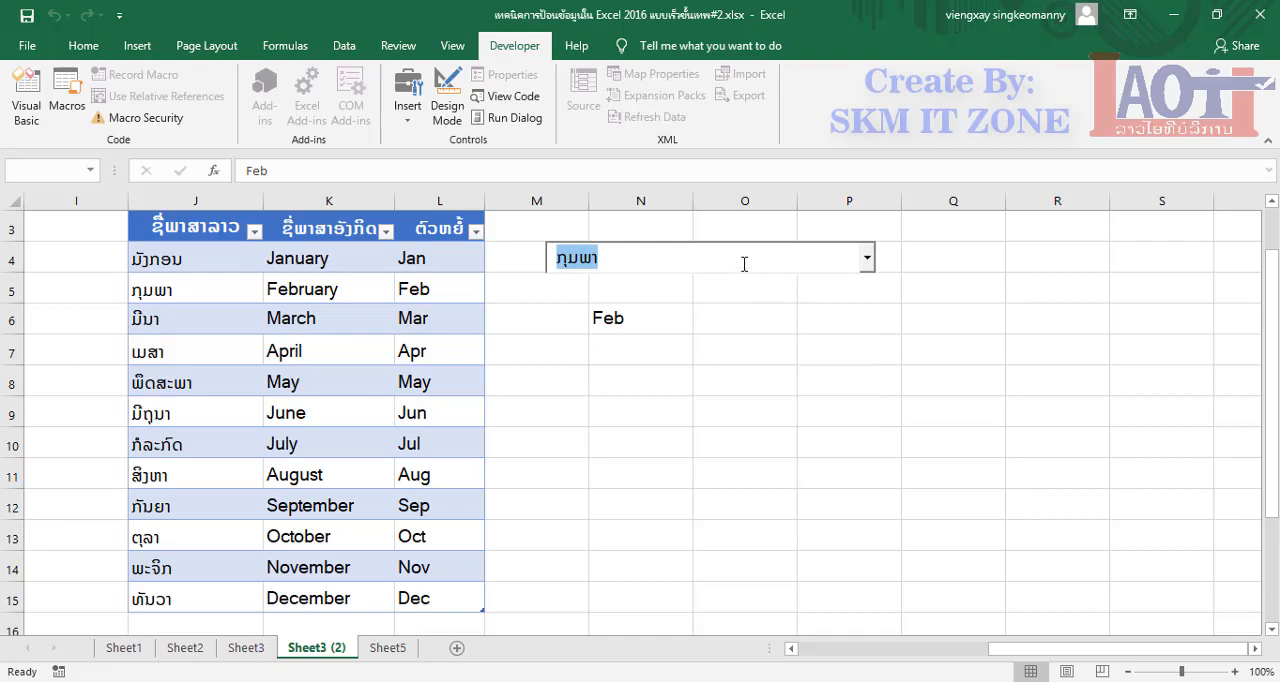
Choose January, the first entry of the month combo box's list
click(867, 259)
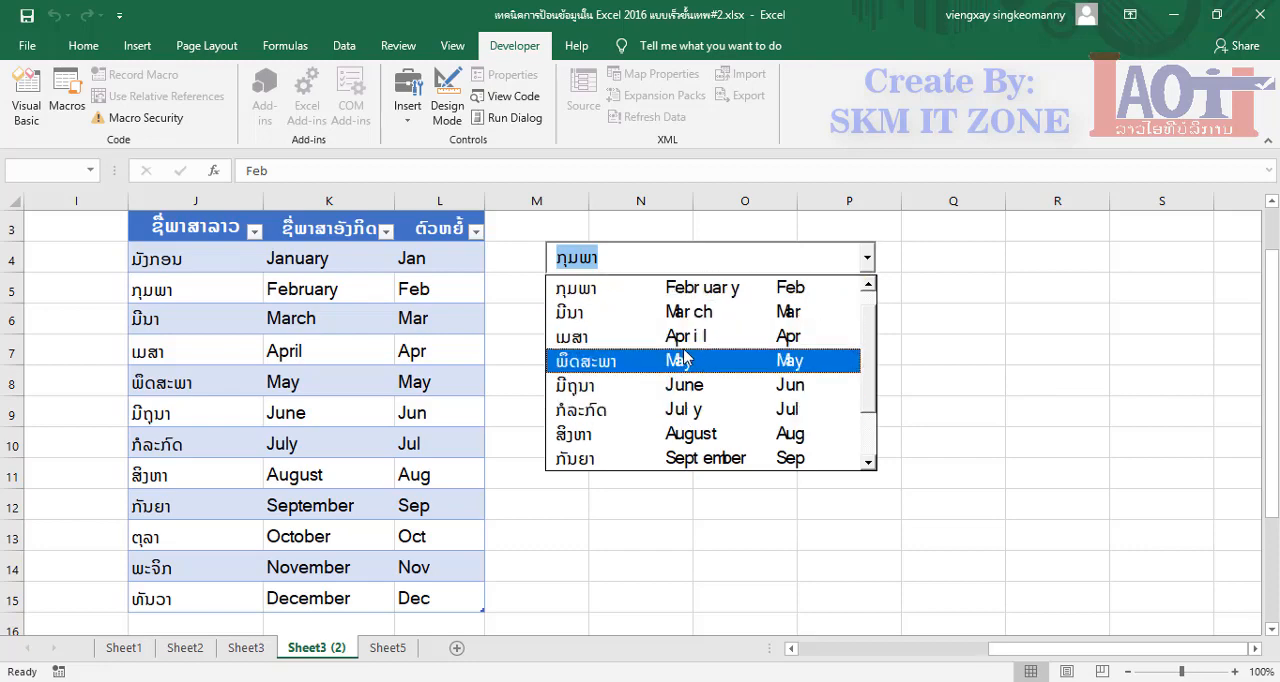
drag(871, 357, 870, 327)
click(652, 287)
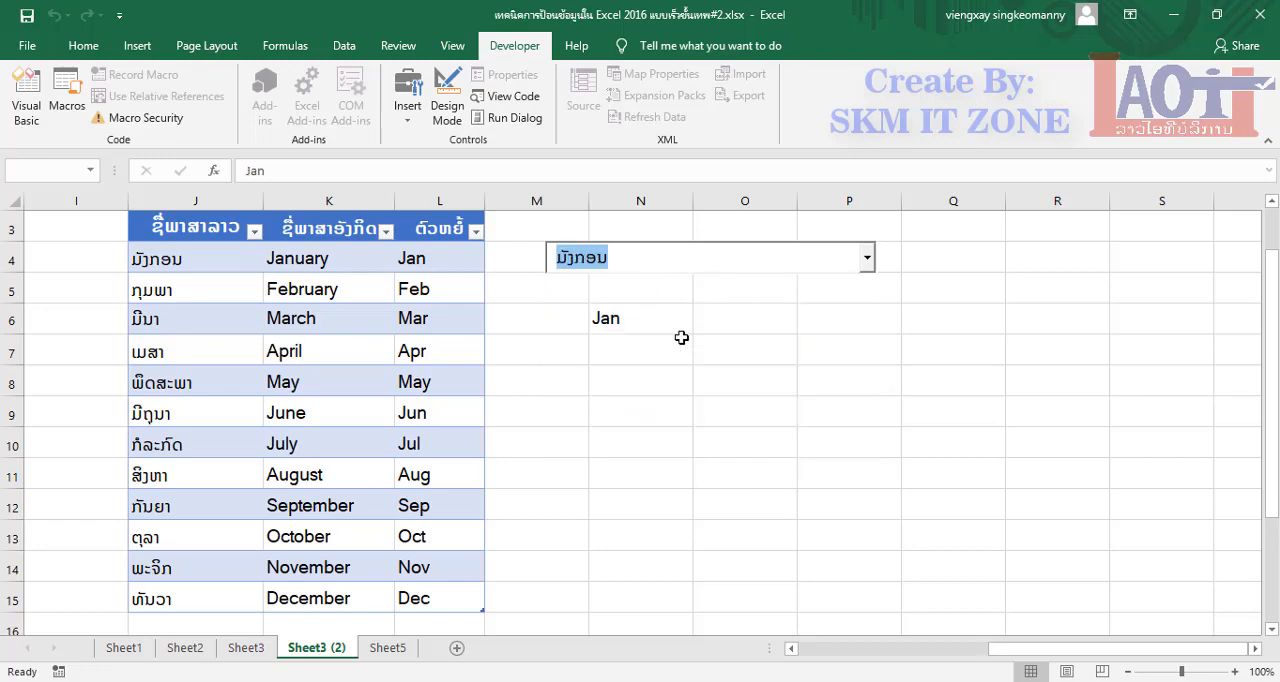
Compare the linked cell N6 with the month combo box by selecting each in turn
click(657, 323)
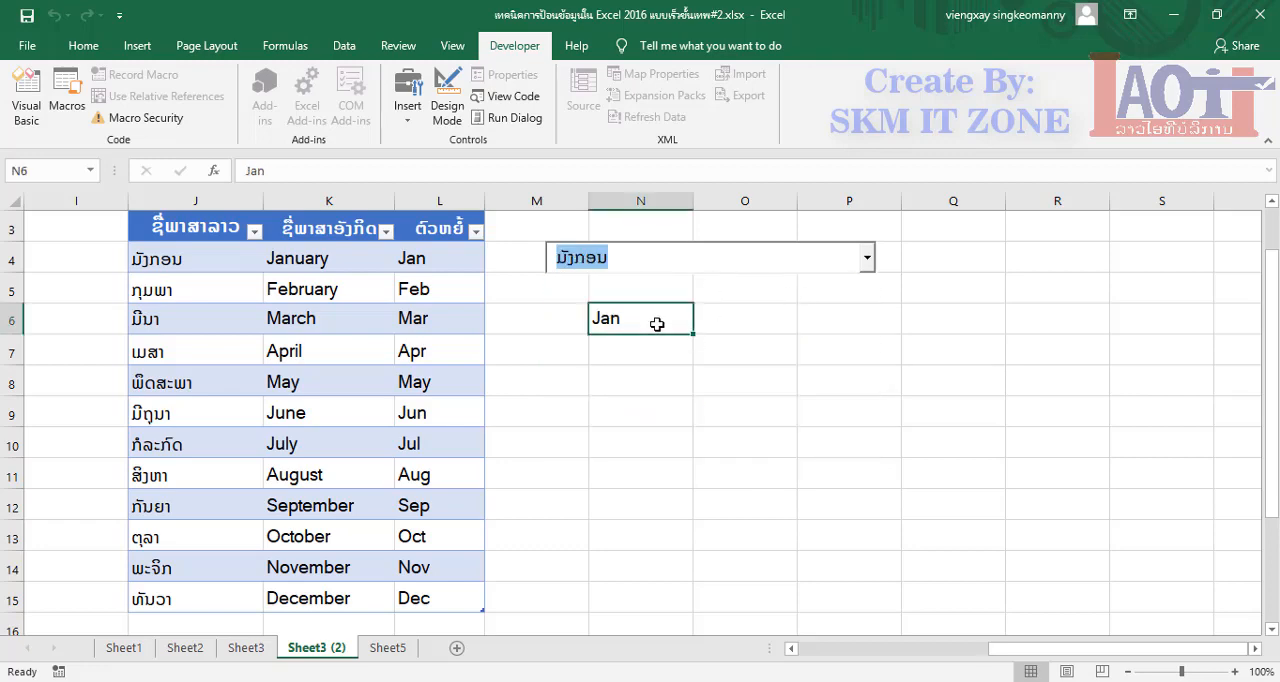
click(660, 255)
click(633, 322)
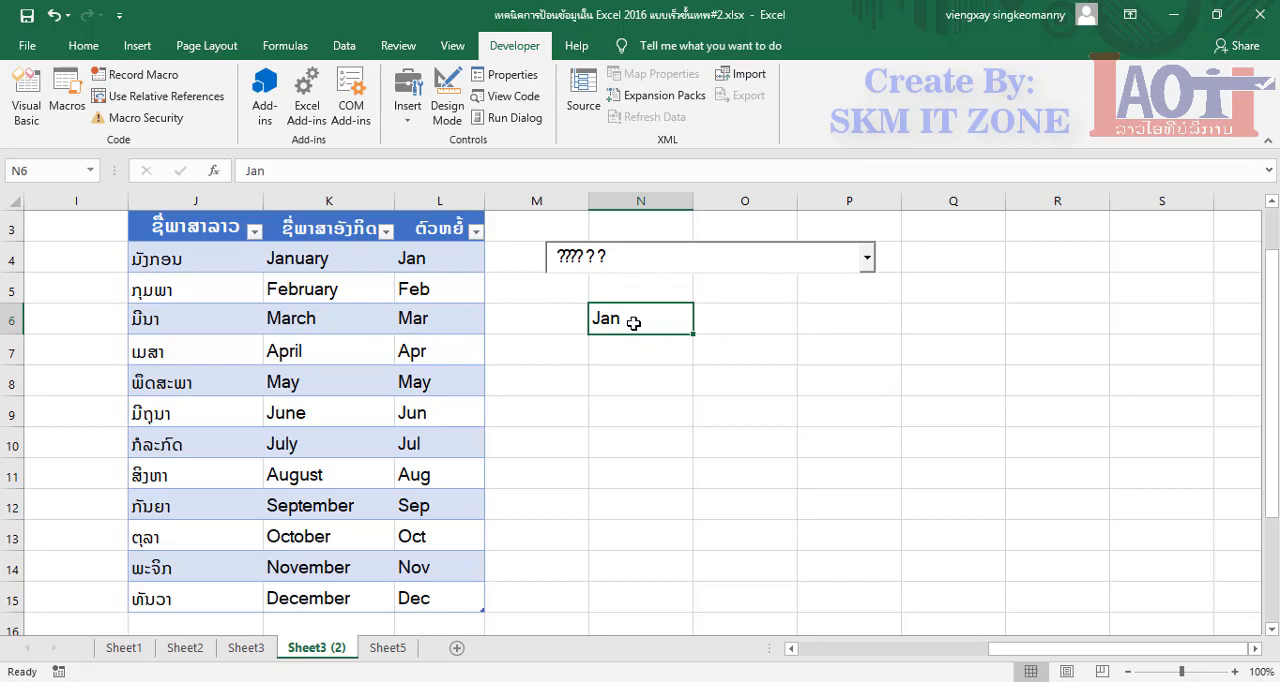
click(660, 256)
click(634, 320)
click(782, 260)
Choose KRW, South Korean Won in the currency combo box in row 6, and deselect it
scroll(680, 520, down, 3)
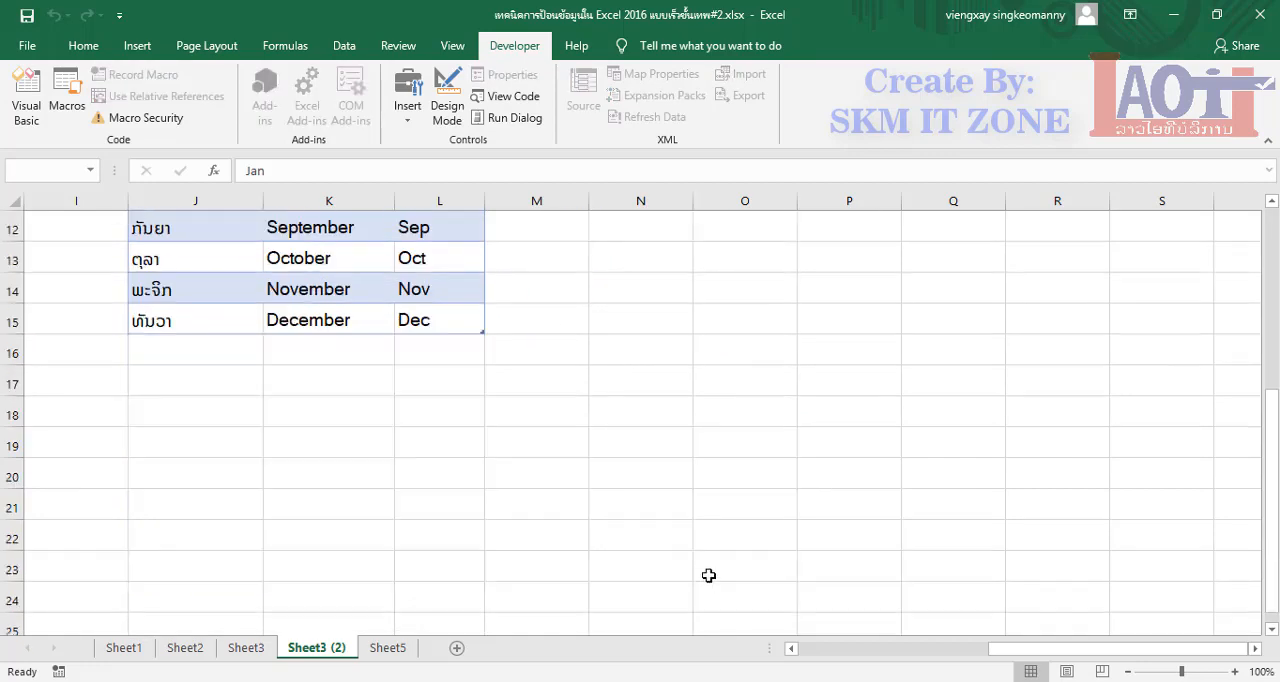
scroll(711, 557, up, 3)
scroll(786, 466, down, 1)
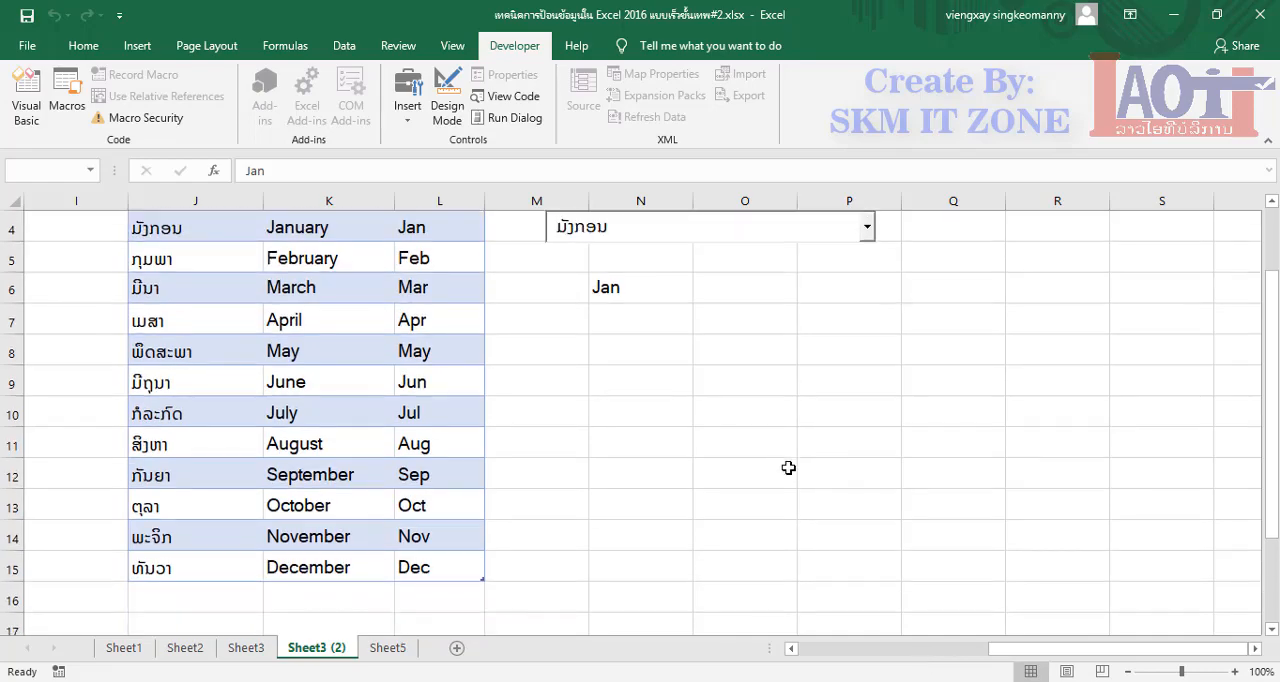
drag(1083, 657, 877, 651)
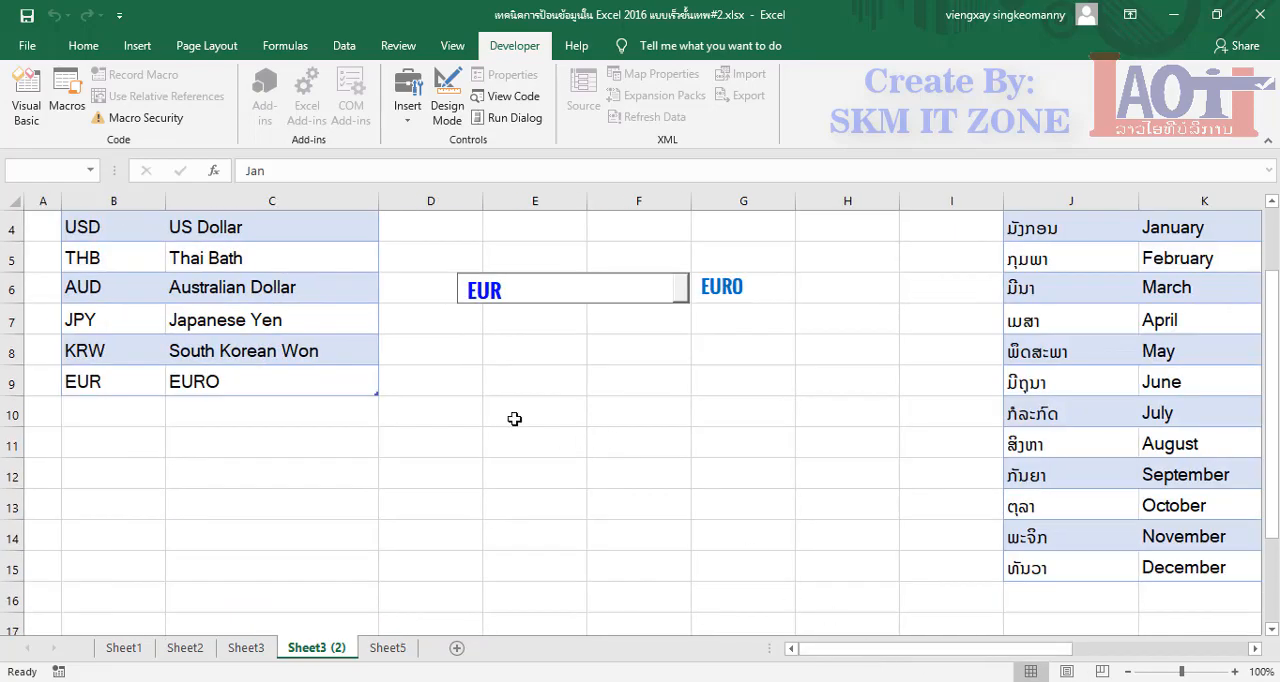
scroll(494, 412, up, 1)
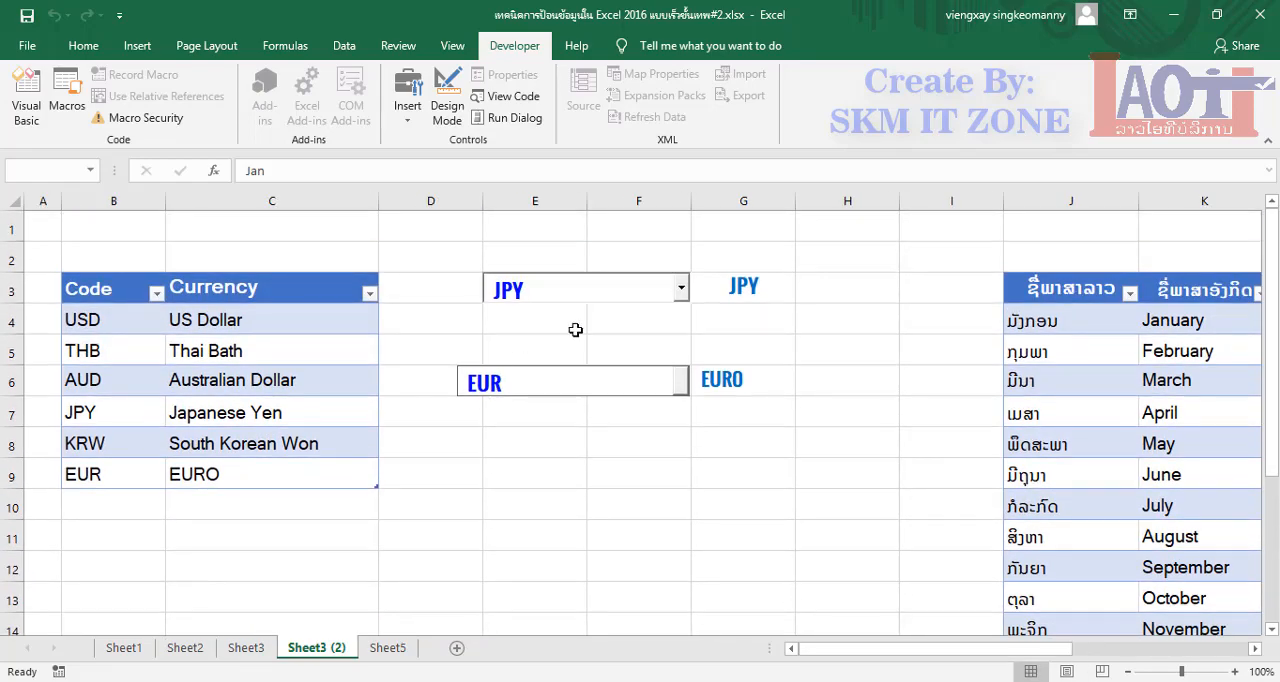
click(683, 381)
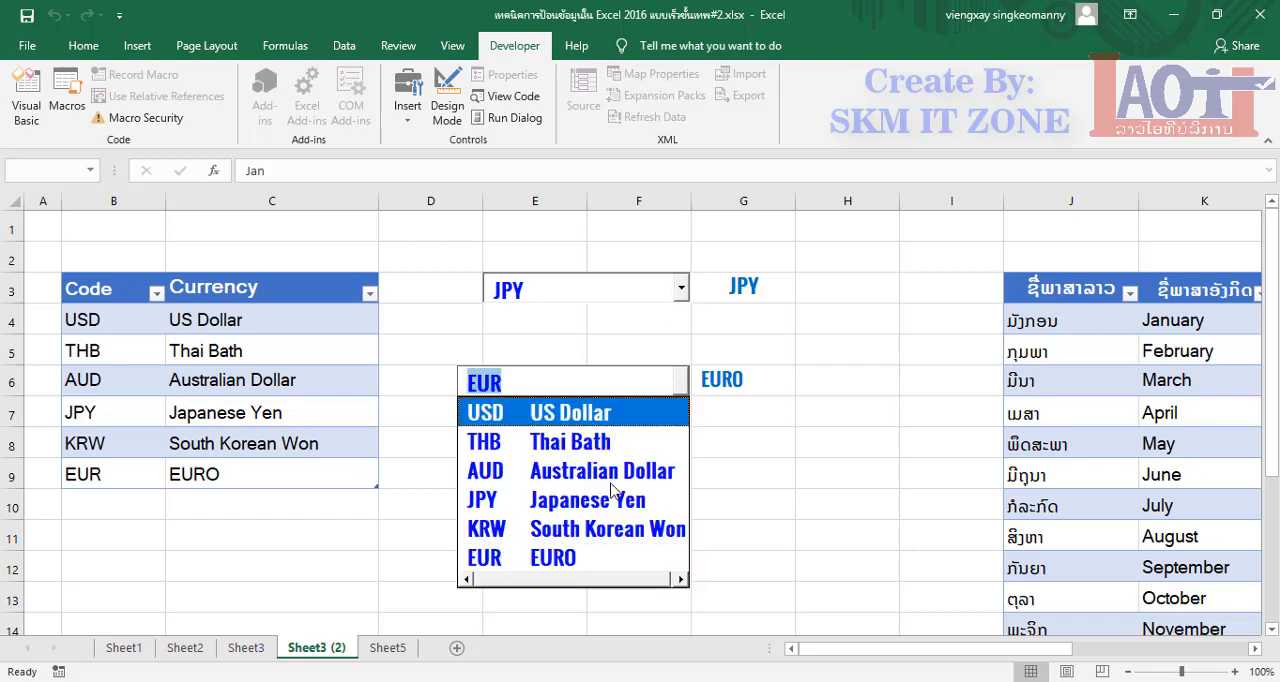
click(600, 530)
click(677, 423)
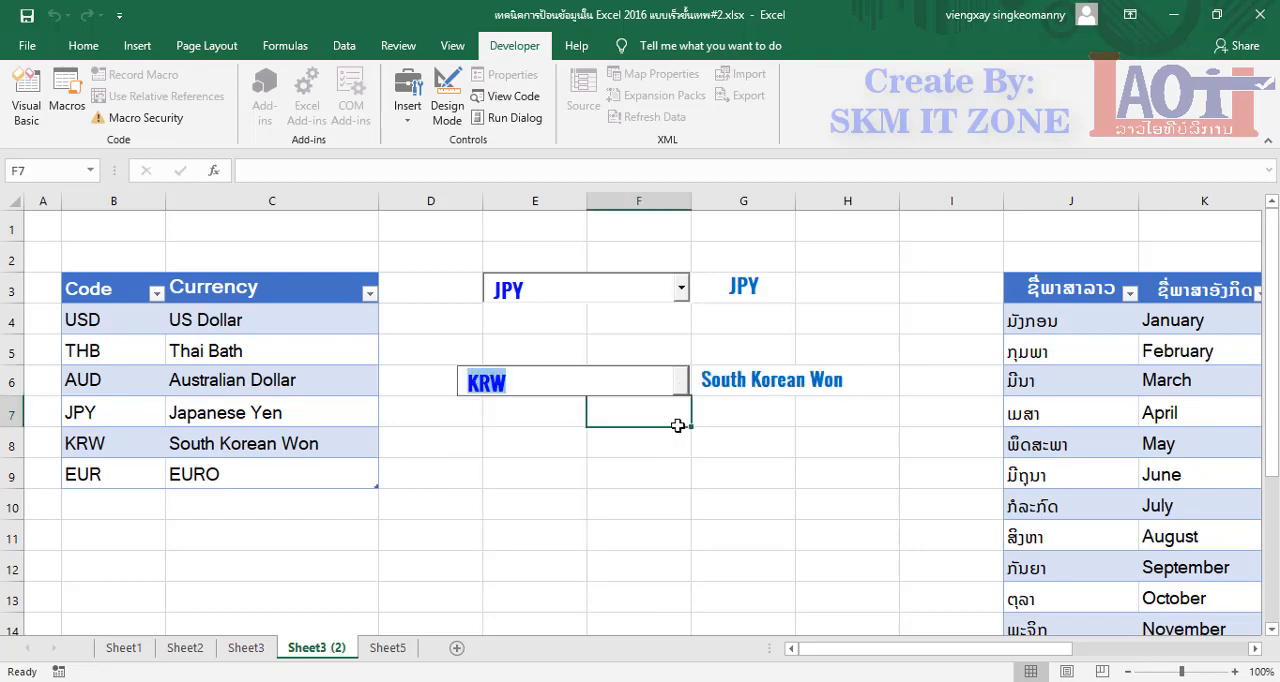